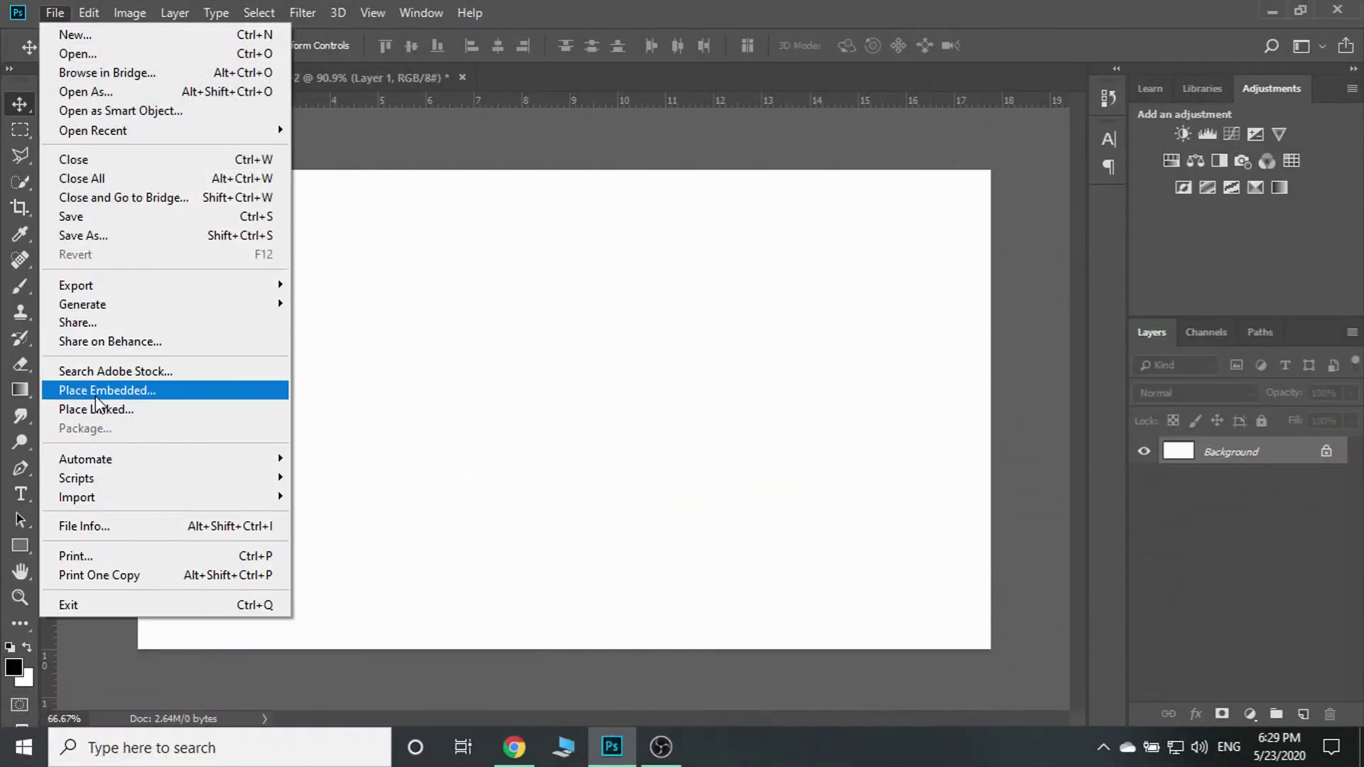
Place Black Paper Texture 02 from APS > black-paper-photoshop-textures as an embedded layer
click(96, 392)
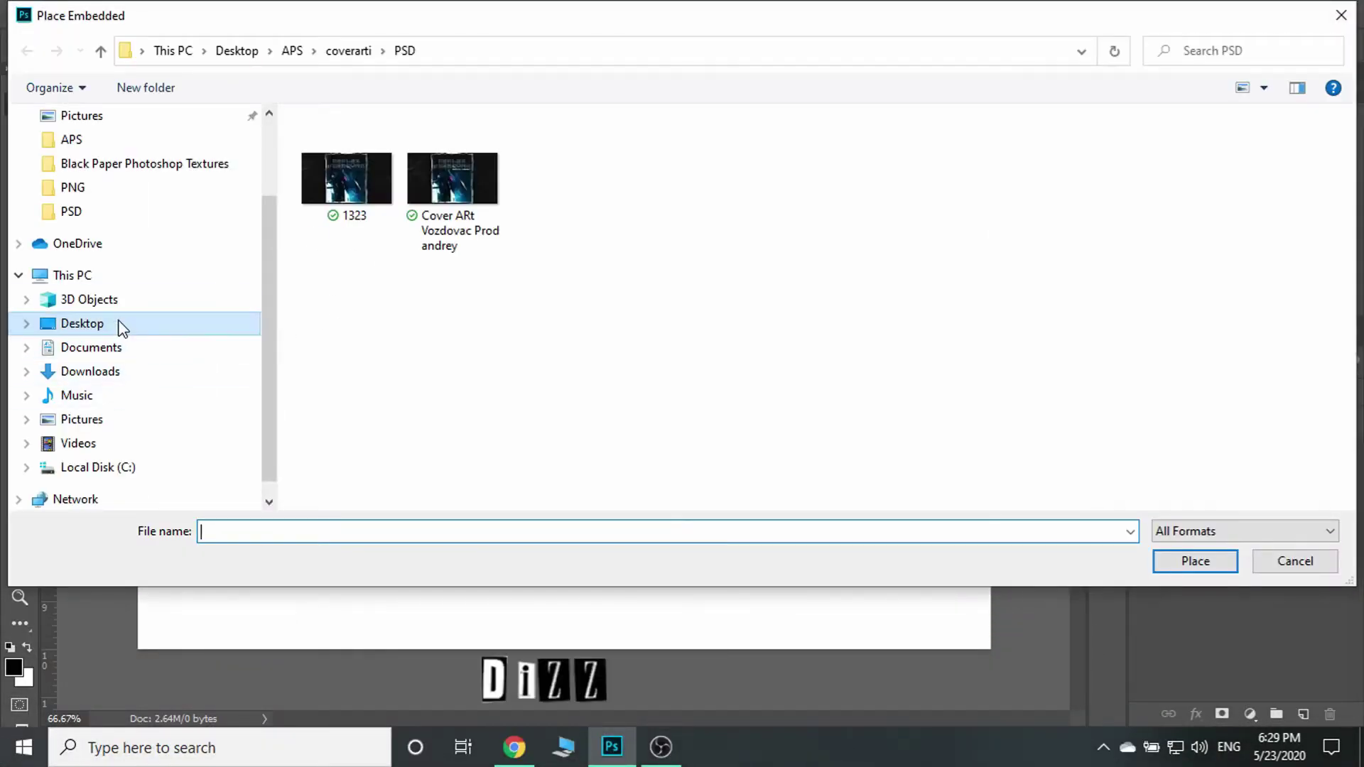
click(122, 325)
double_click(382, 170)
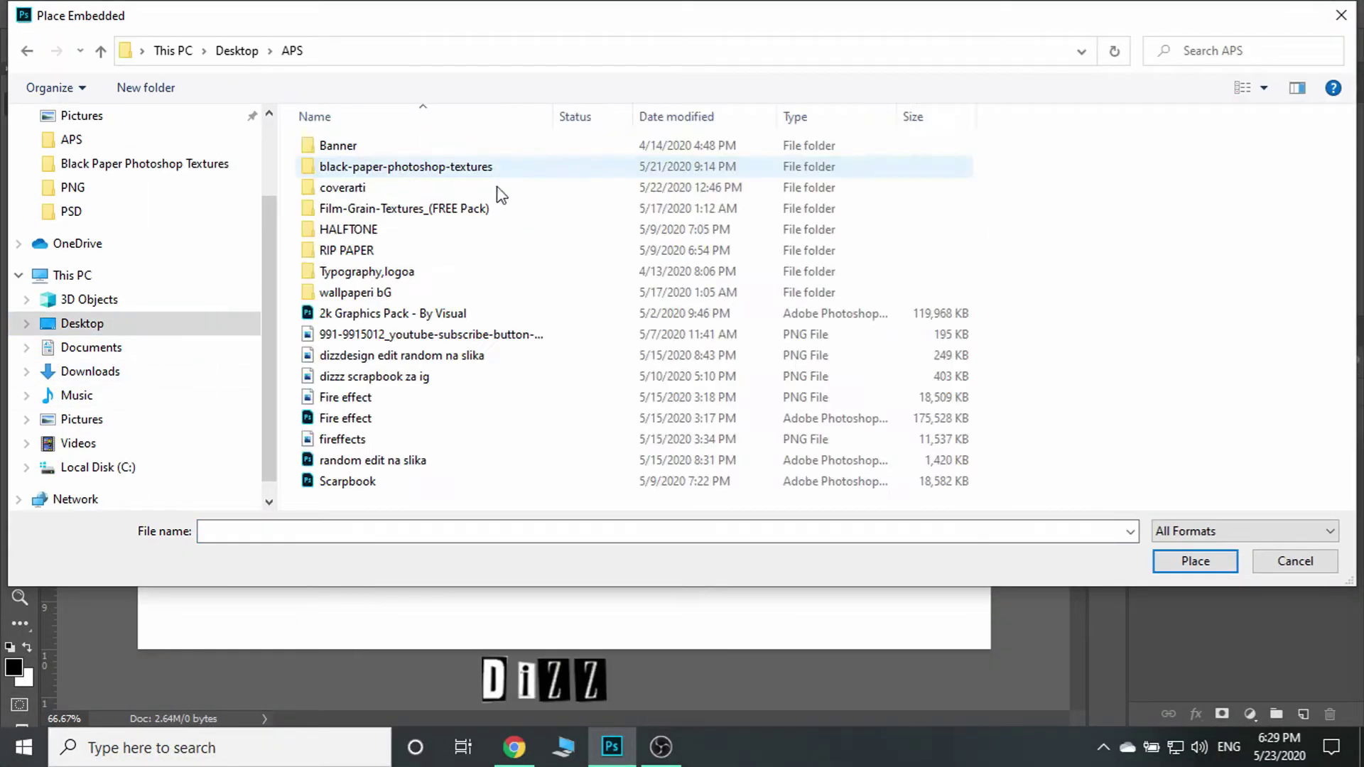
double_click(434, 166)
double_click(408, 170)
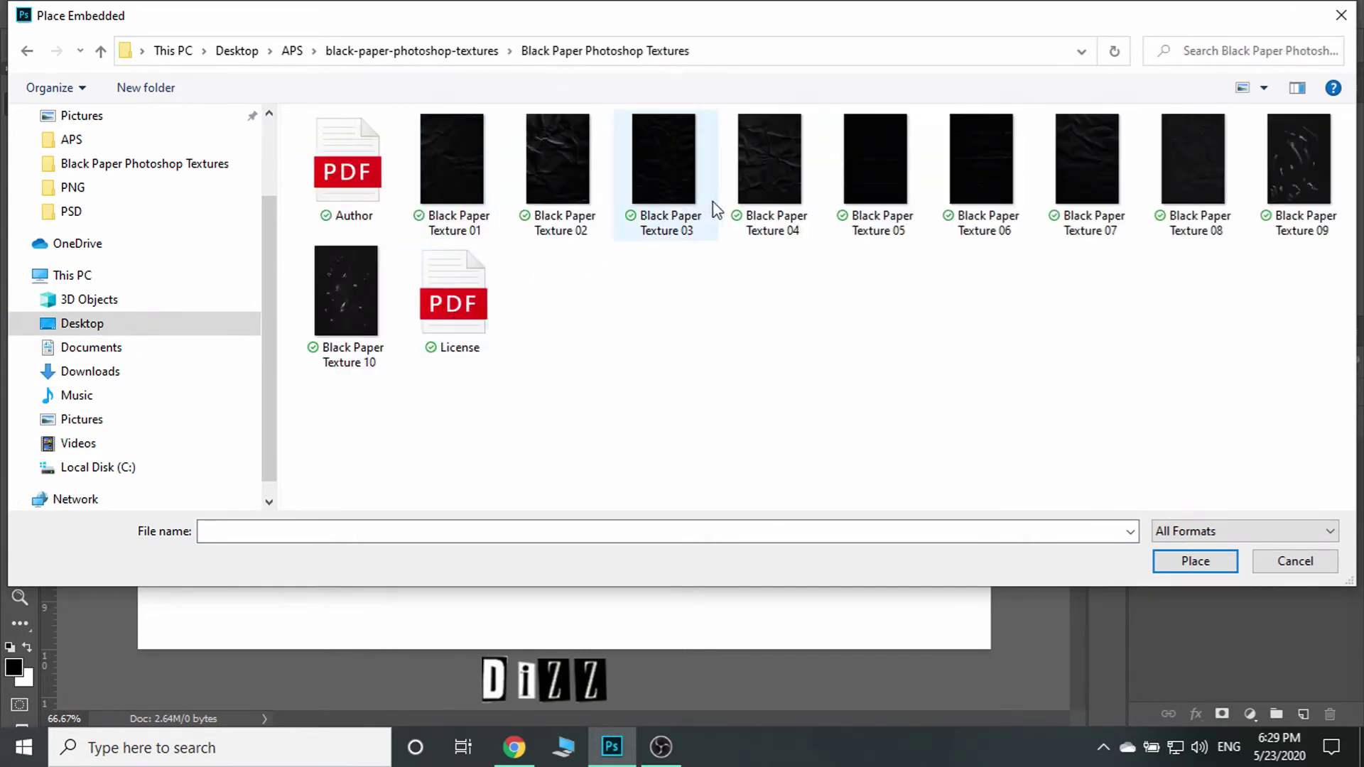
click(561, 206)
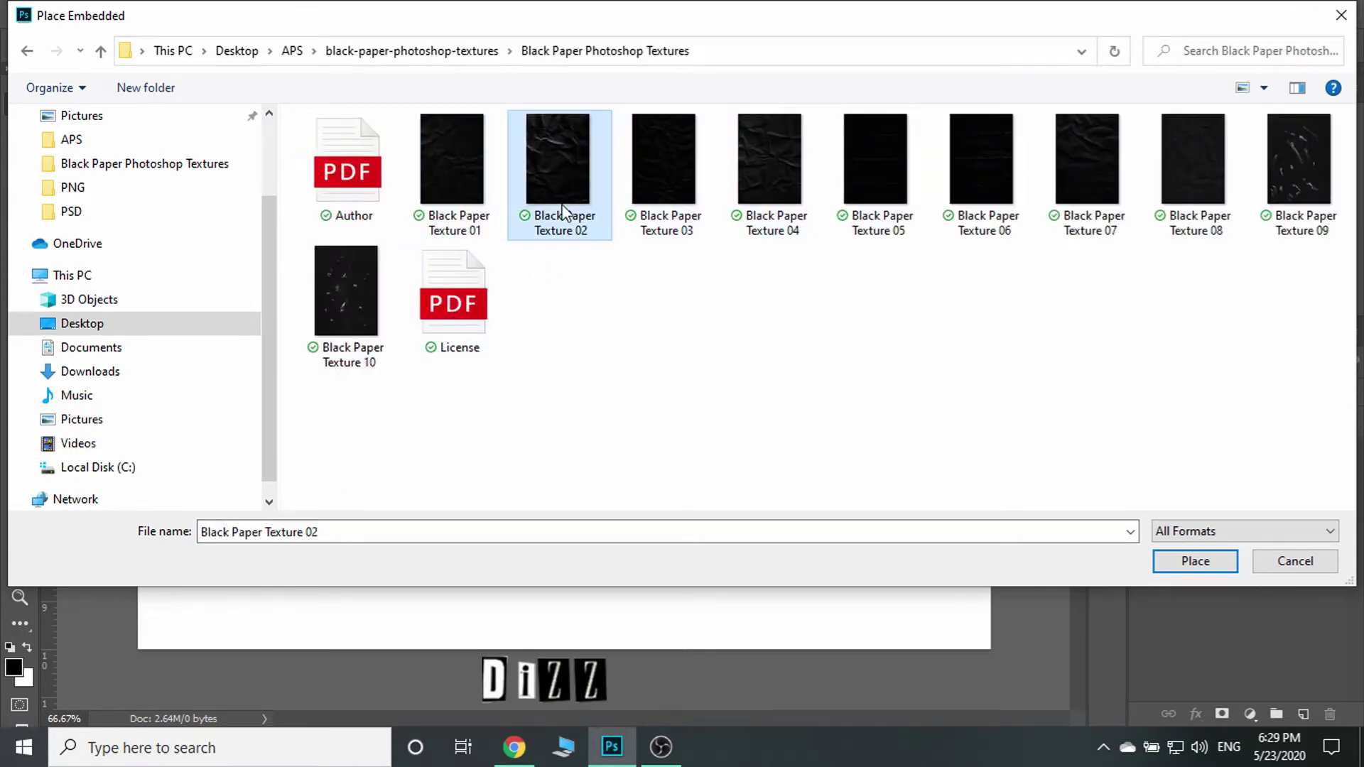
click(1052, 199)
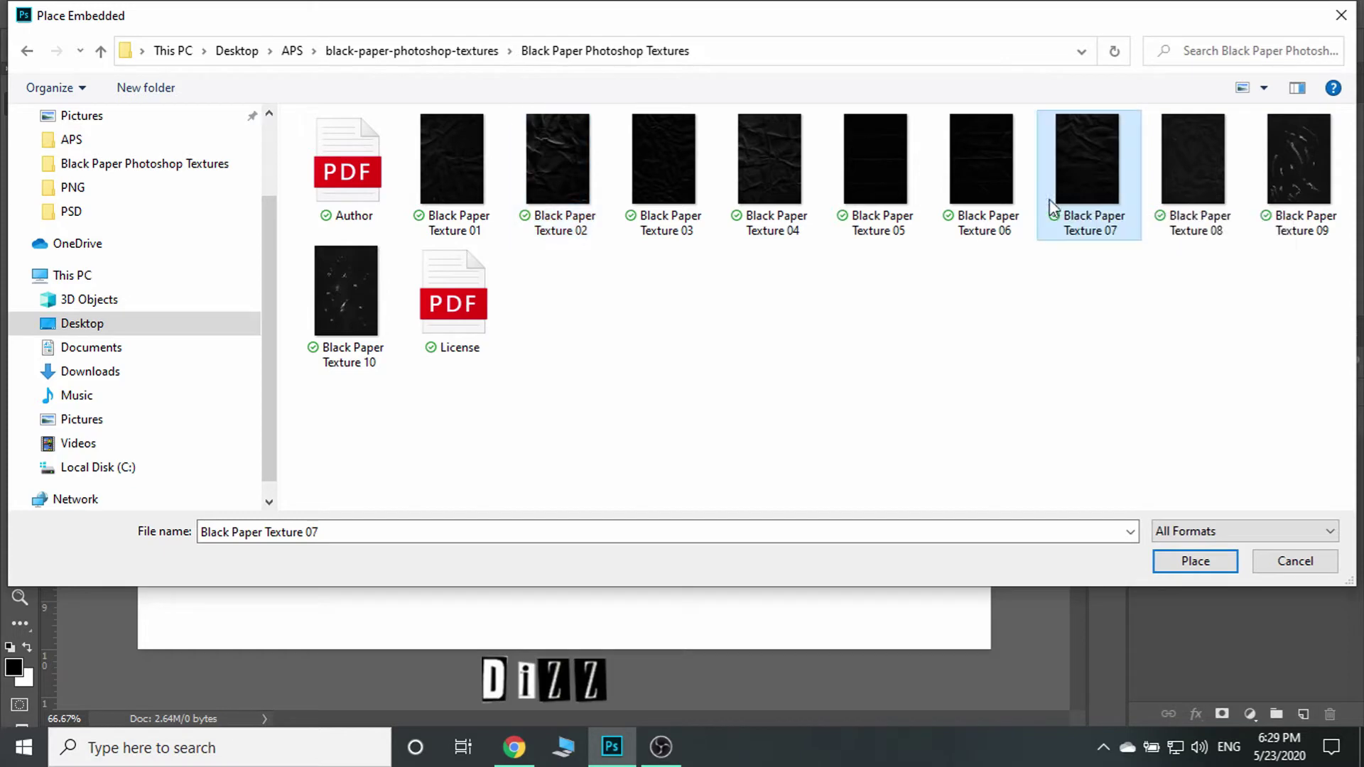
click(599, 192)
click(1196, 561)
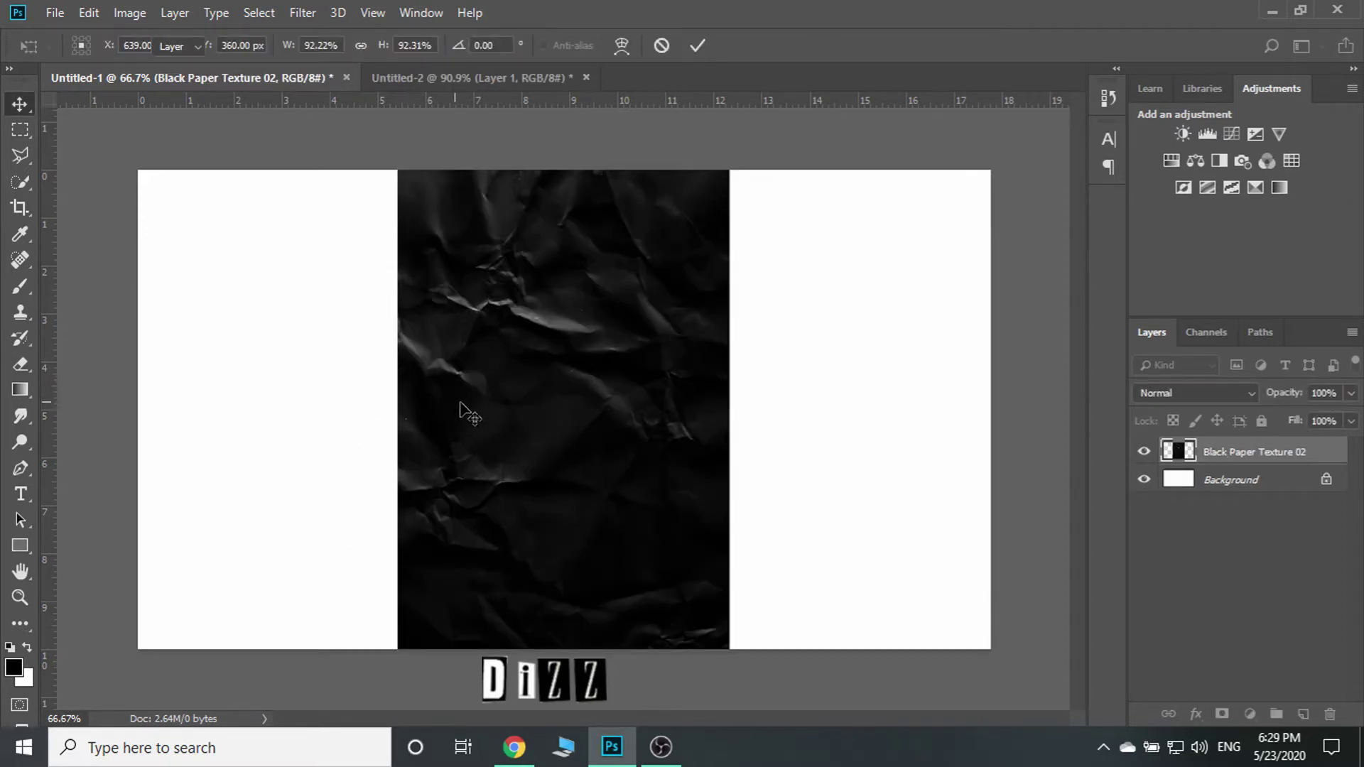
Tile three copies of the paper texture side by side across the canvas
key(Return)
drag(600, 414, 344, 422)
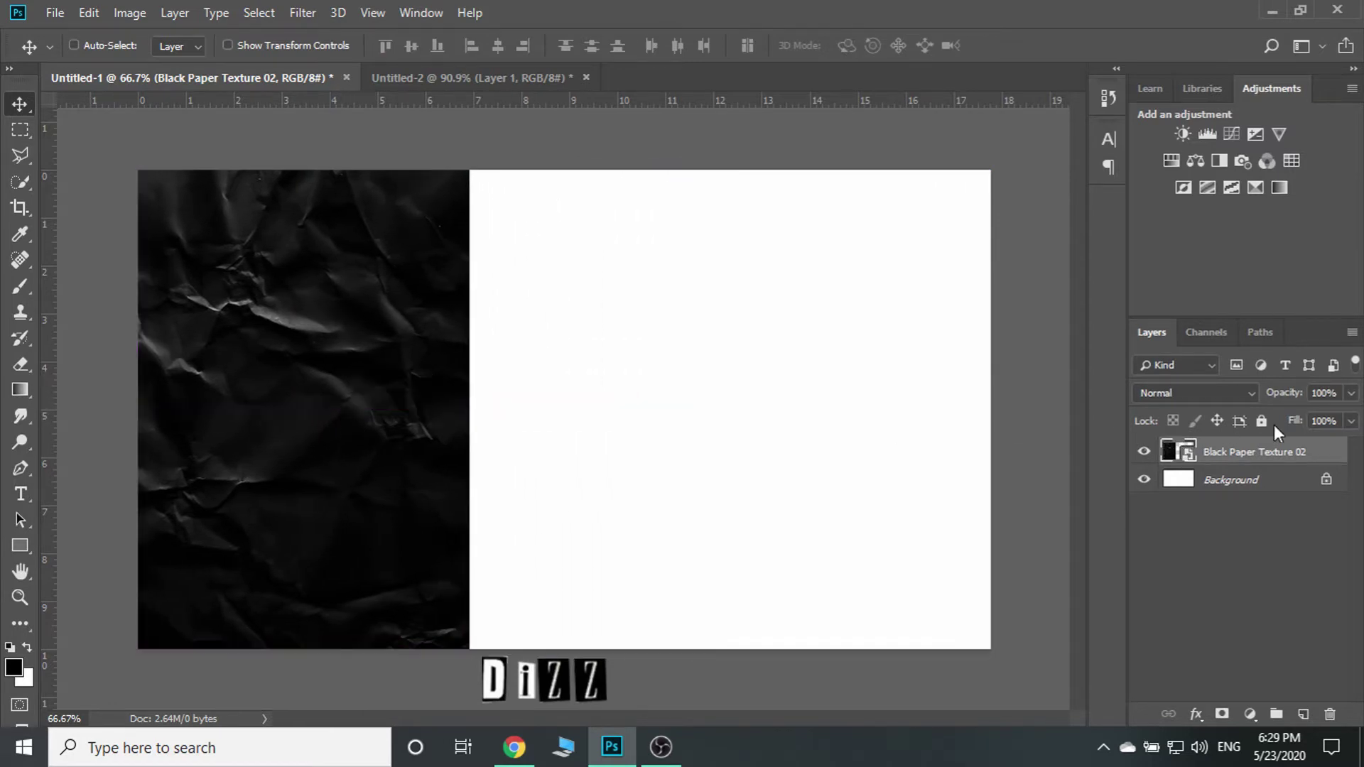
right_click(1297, 459)
click(1052, 54)
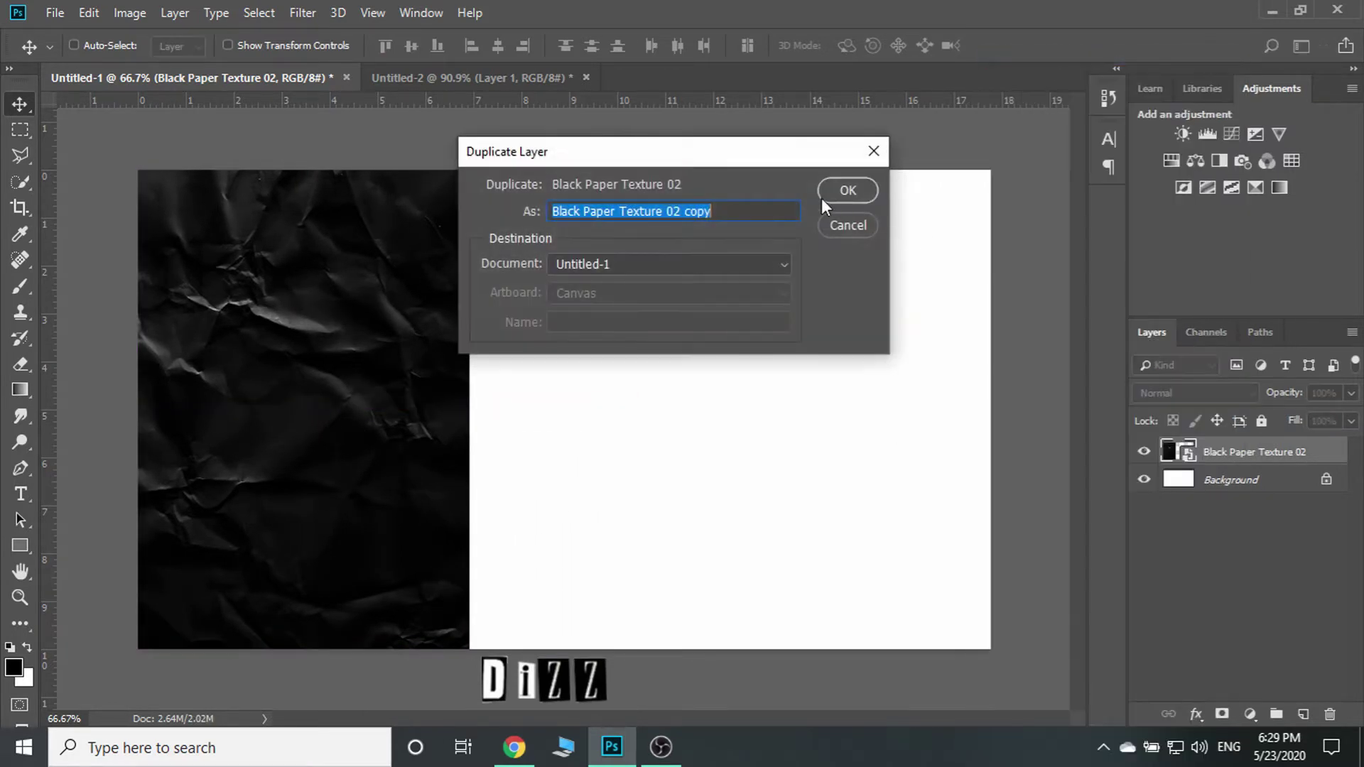
click(837, 194)
drag(352, 420, 664, 418)
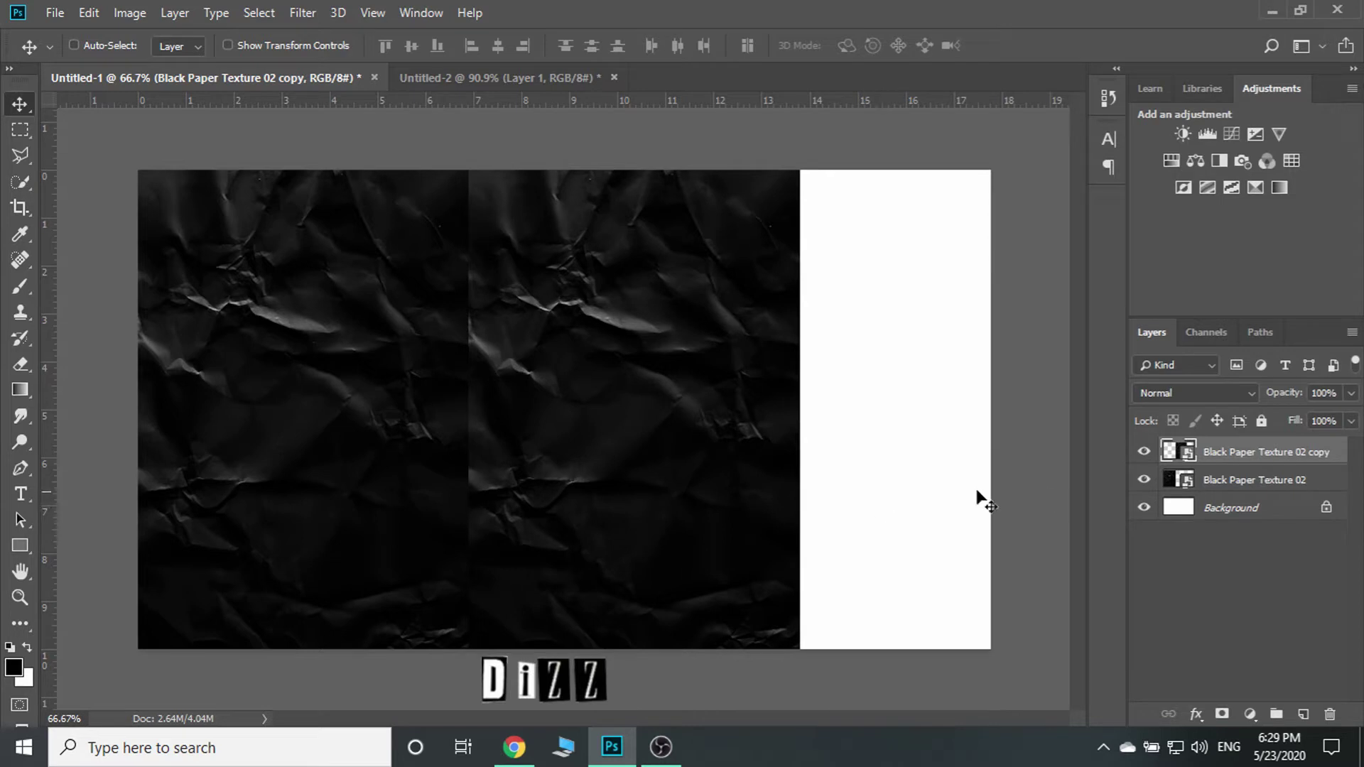
key(ctrl+j)
drag(667, 418, 973, 449)
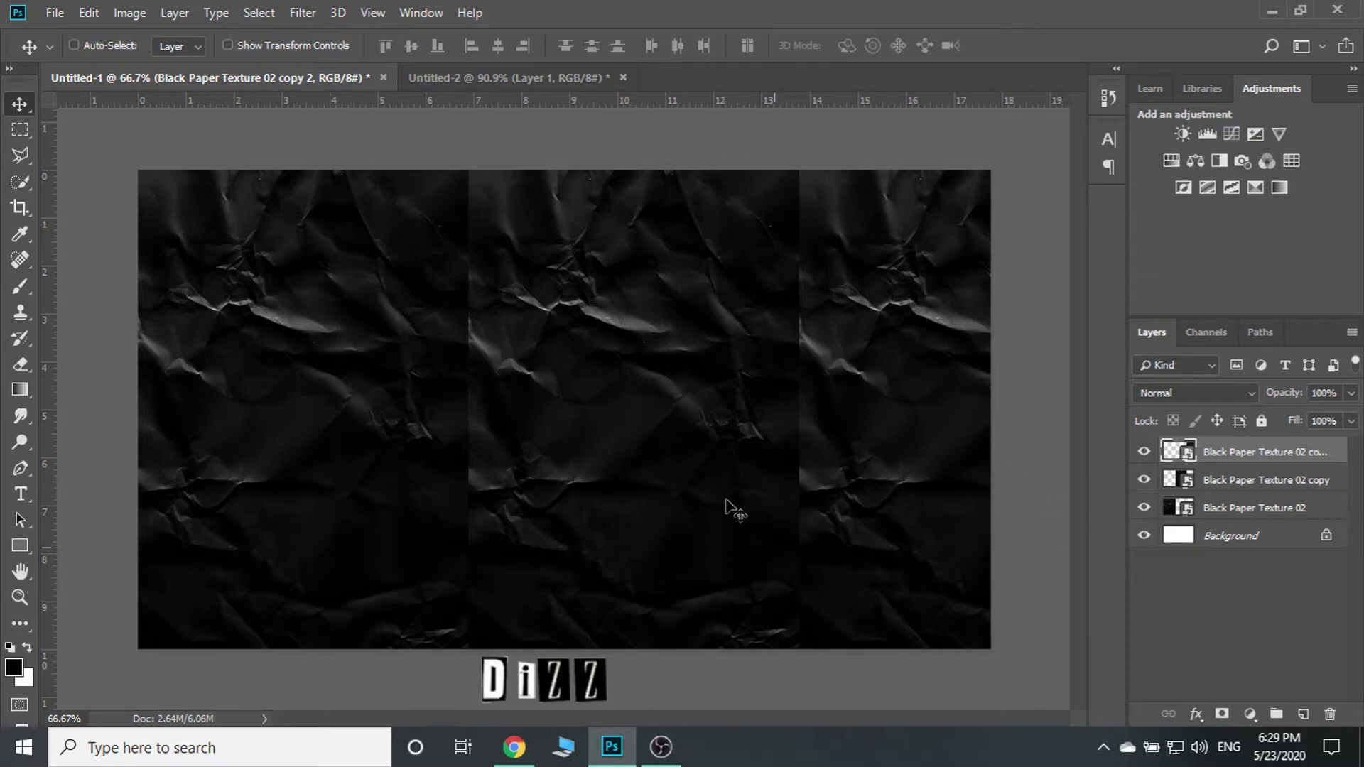
Group the three texture layers as Group 1, merge them, and label it red
shift+click(1247, 509)
key(ctrl+g)
right_click(1255, 450)
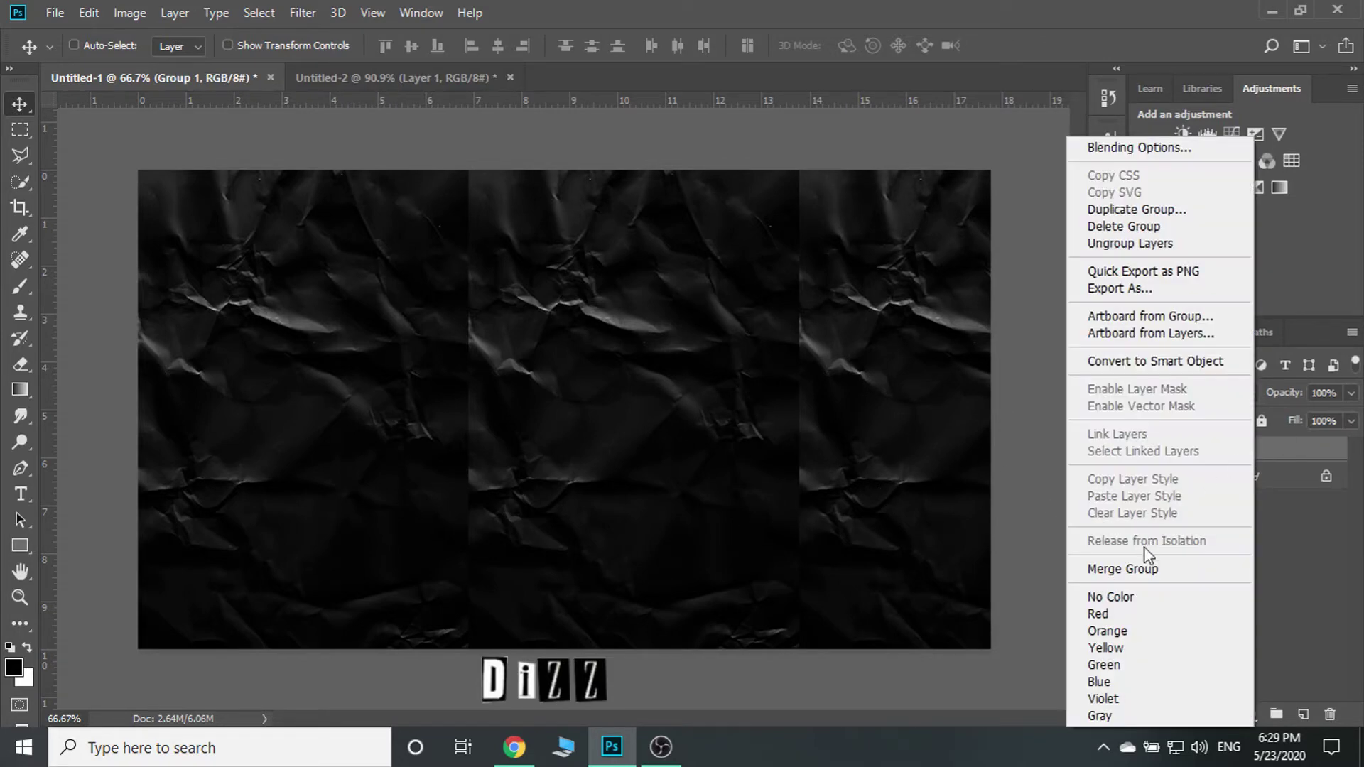
click(1137, 568)
right_click(1145, 450)
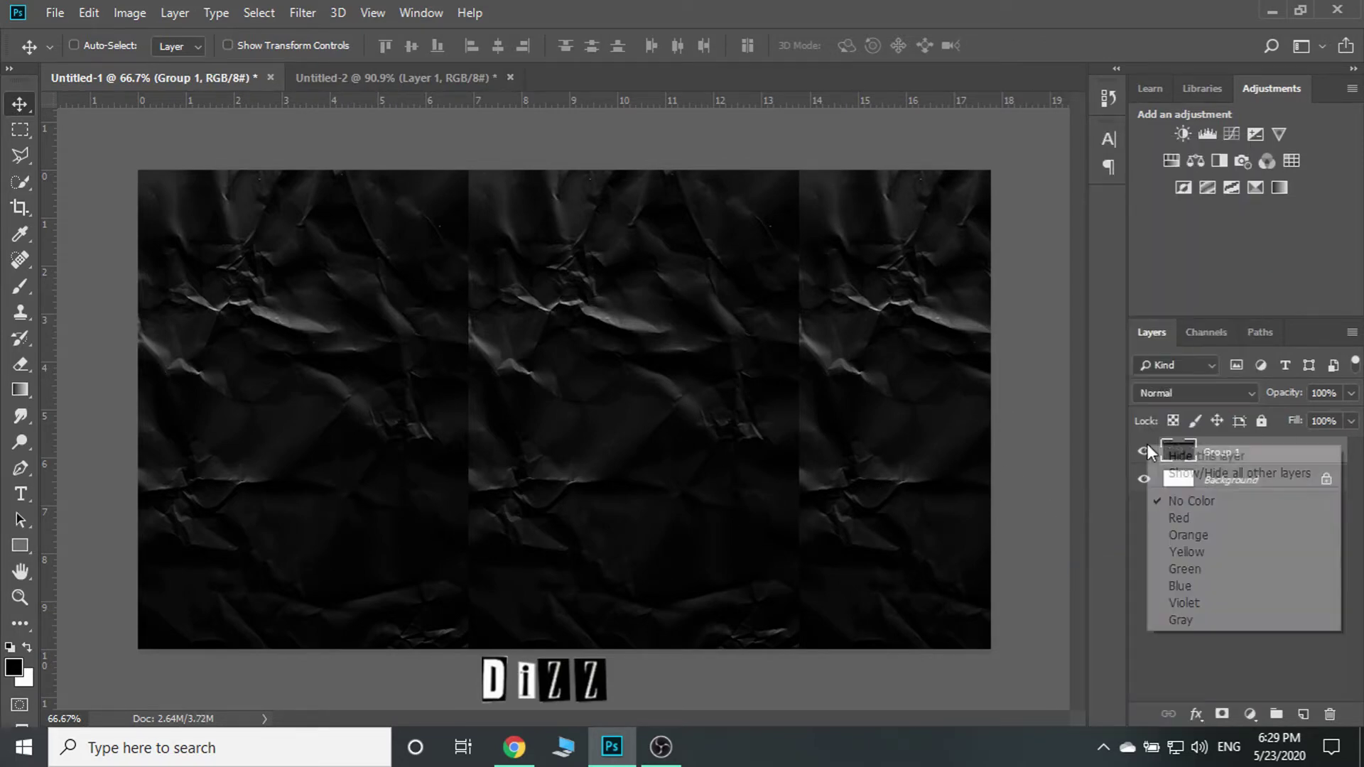
click(1185, 519)
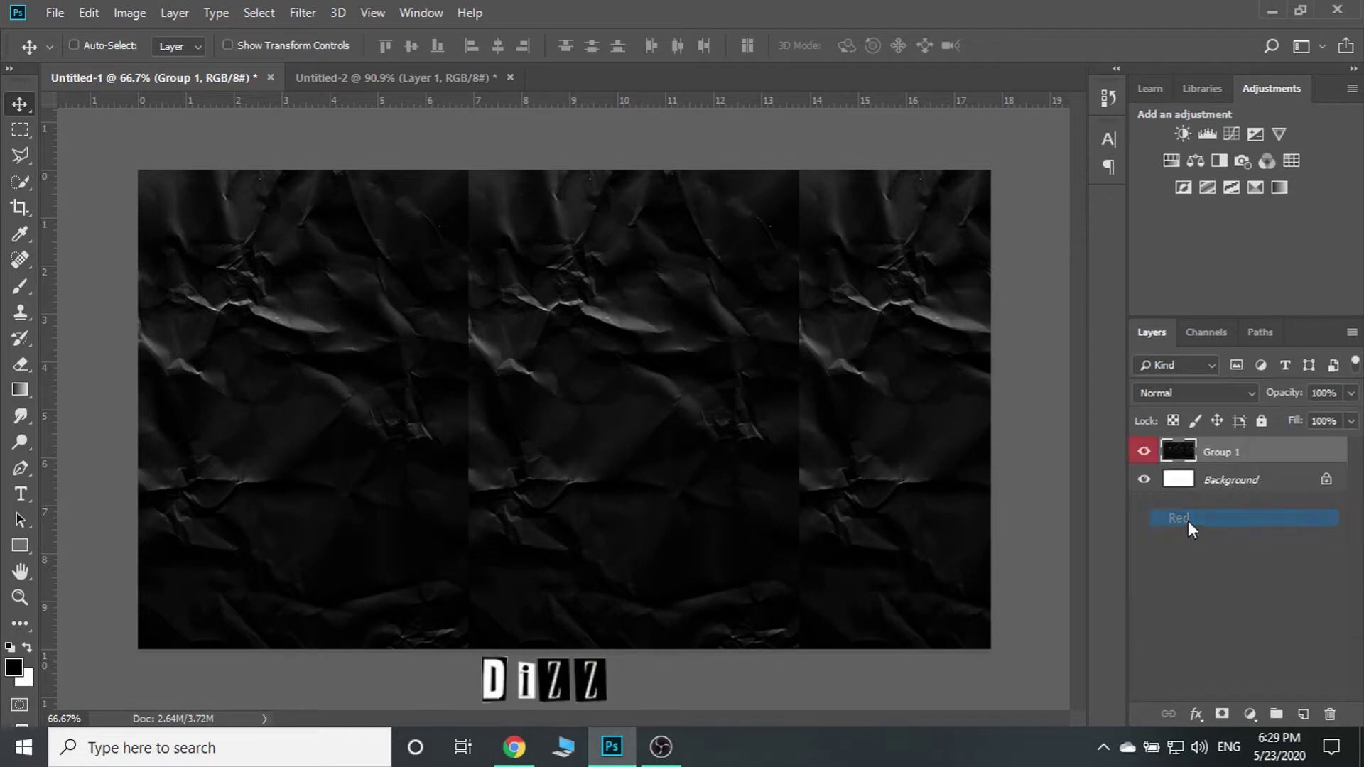
Add a Brightness/Contrast adjustment with brightness 43 and contrast 29
click(1181, 135)
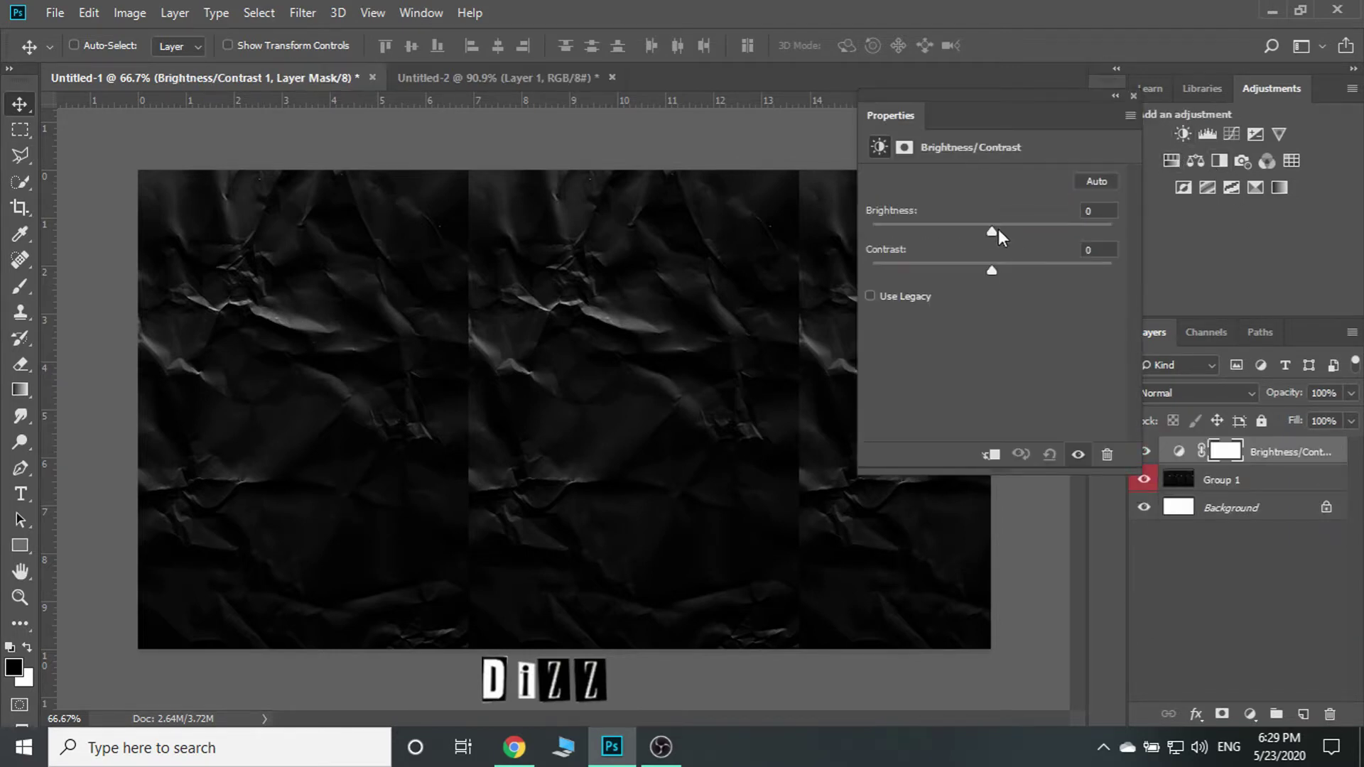
drag(993, 231, 1026, 233)
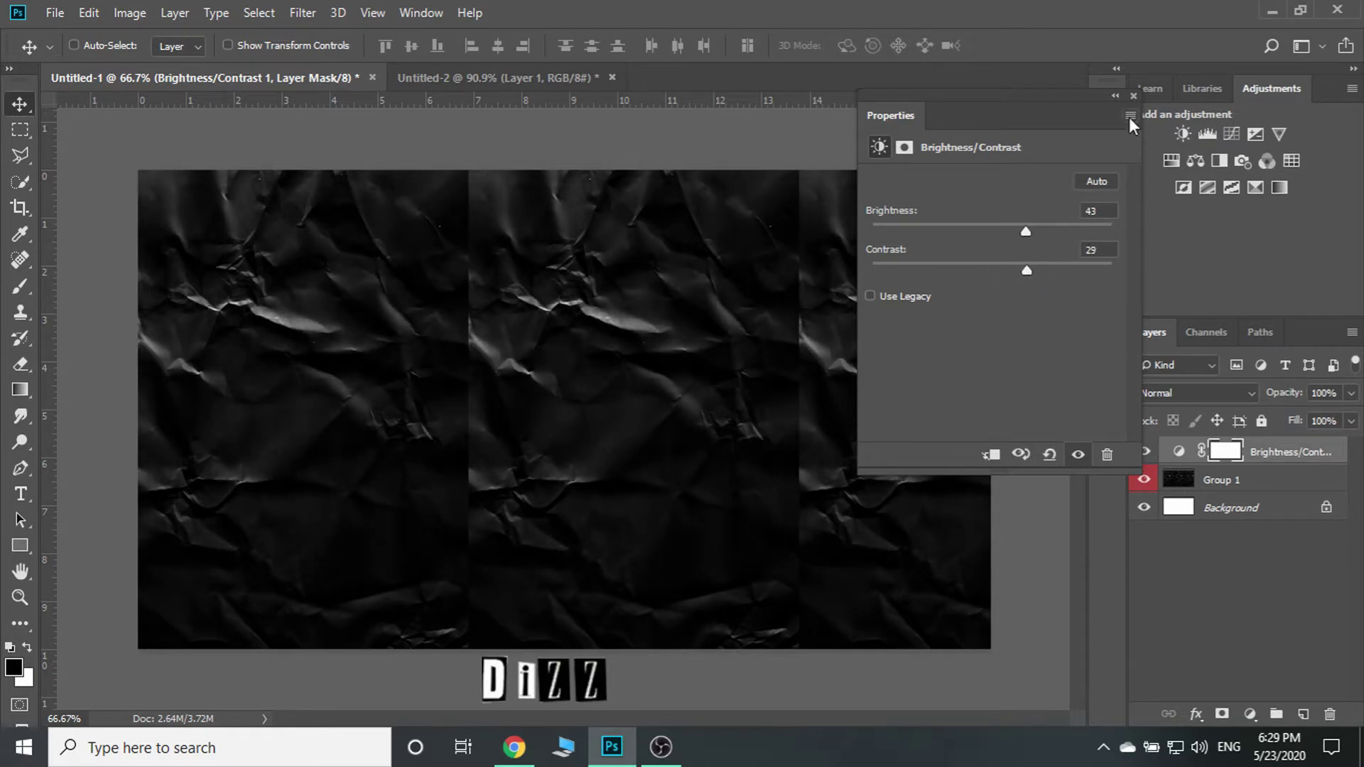
click(1133, 96)
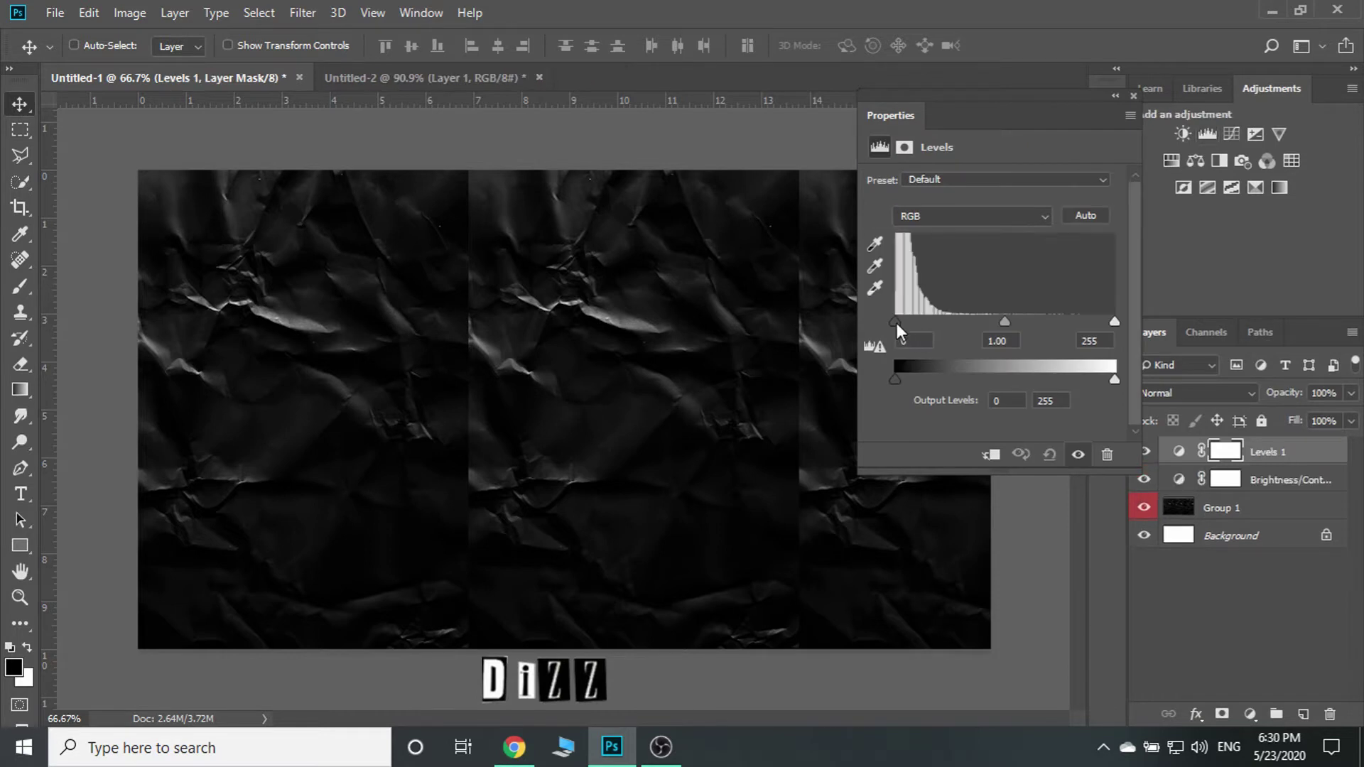
Add a Levels adjustment with output 10–236 at 82% opacity, then a Curves layer
drag(897, 323, 888, 326)
drag(898, 375, 906, 375)
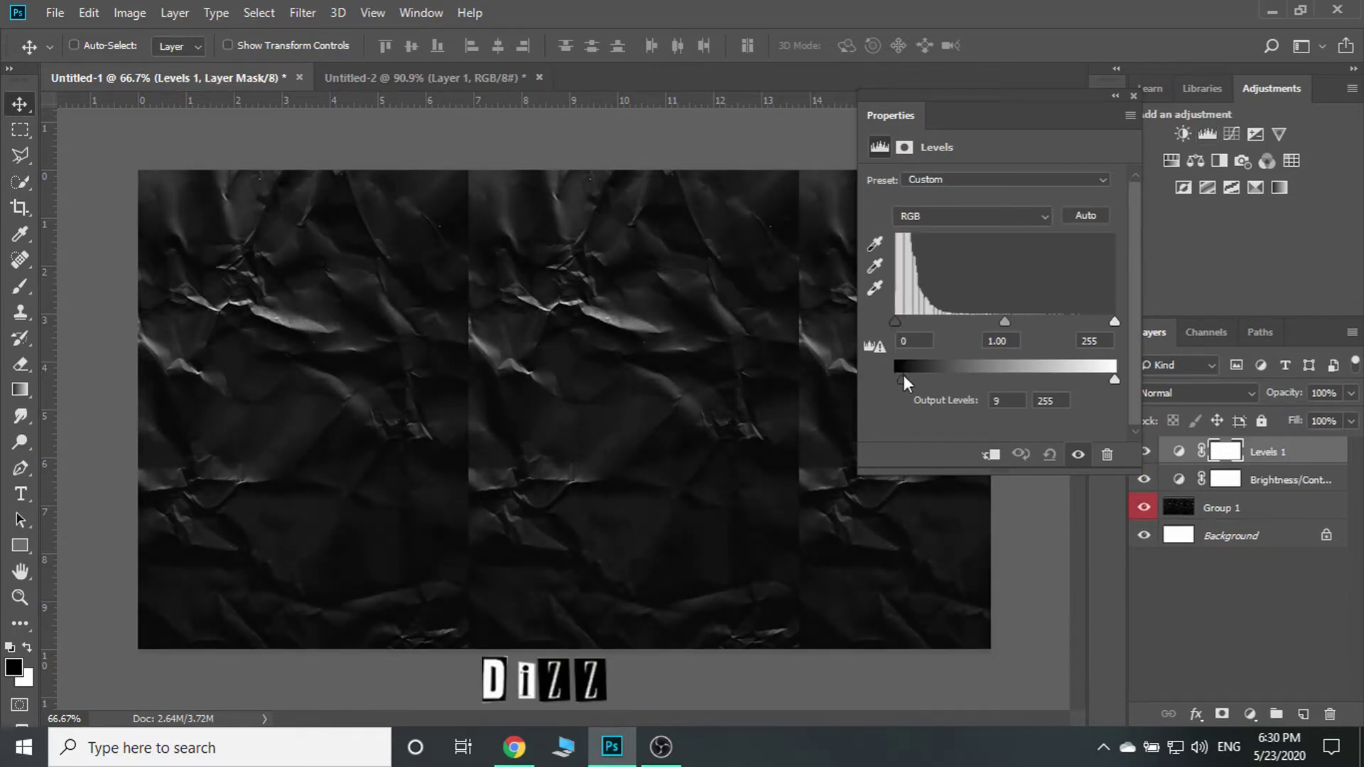
drag(1114, 381, 1113, 381)
click(1252, 242)
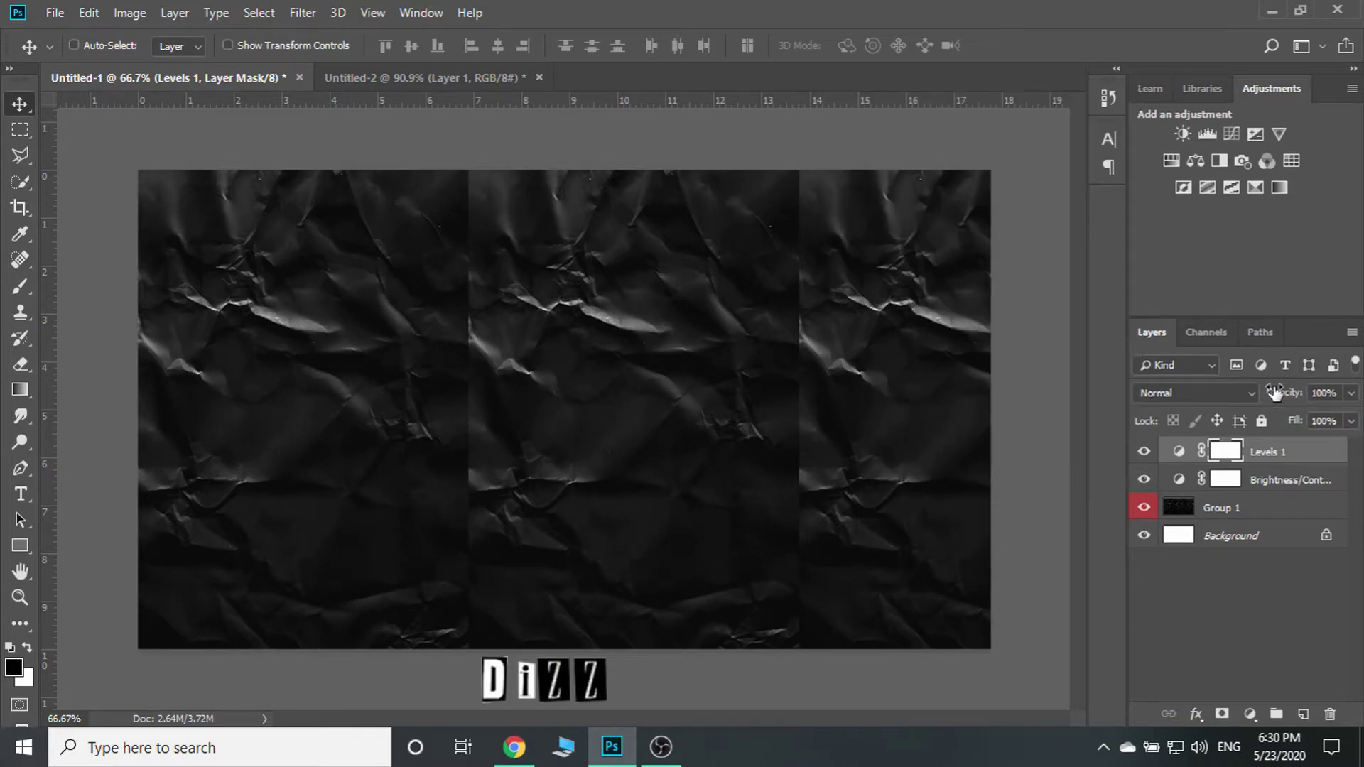
drag(1280, 393, 1261, 395)
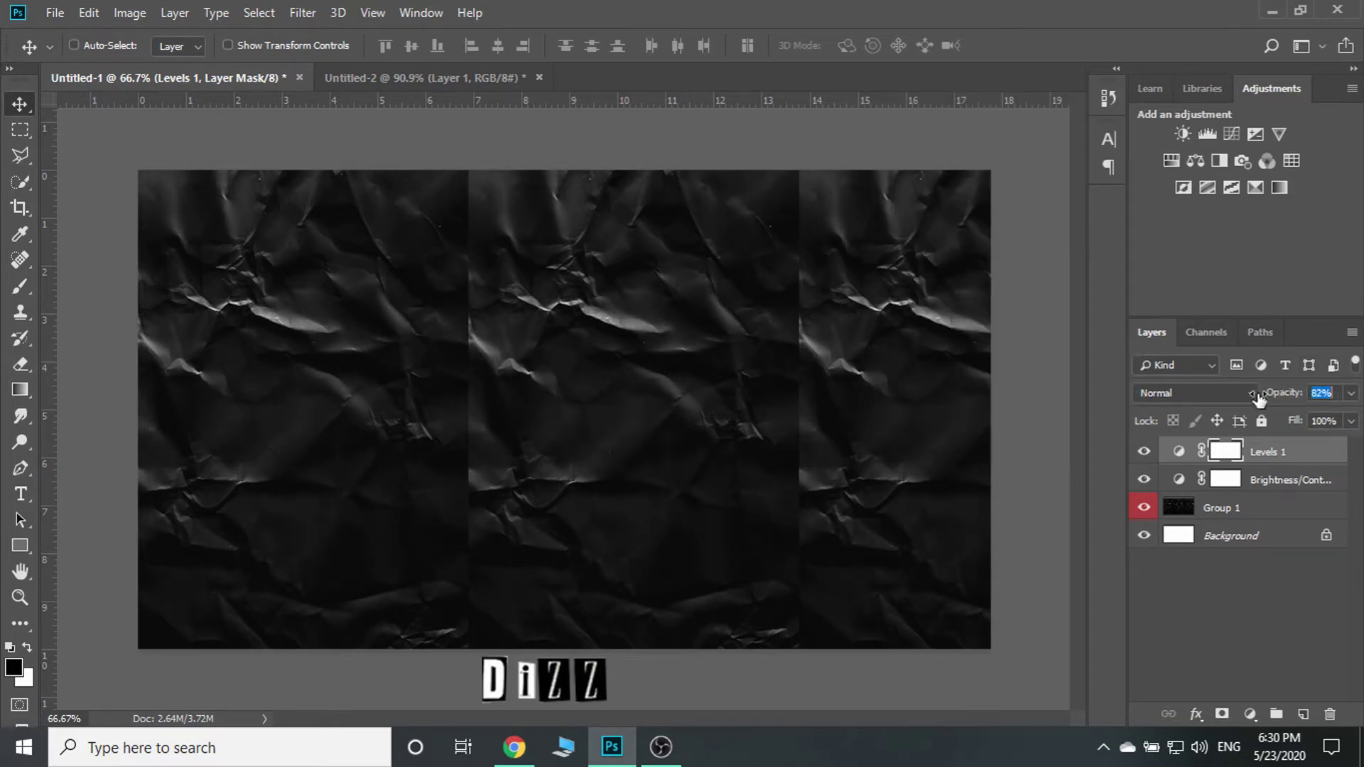
click(1231, 135)
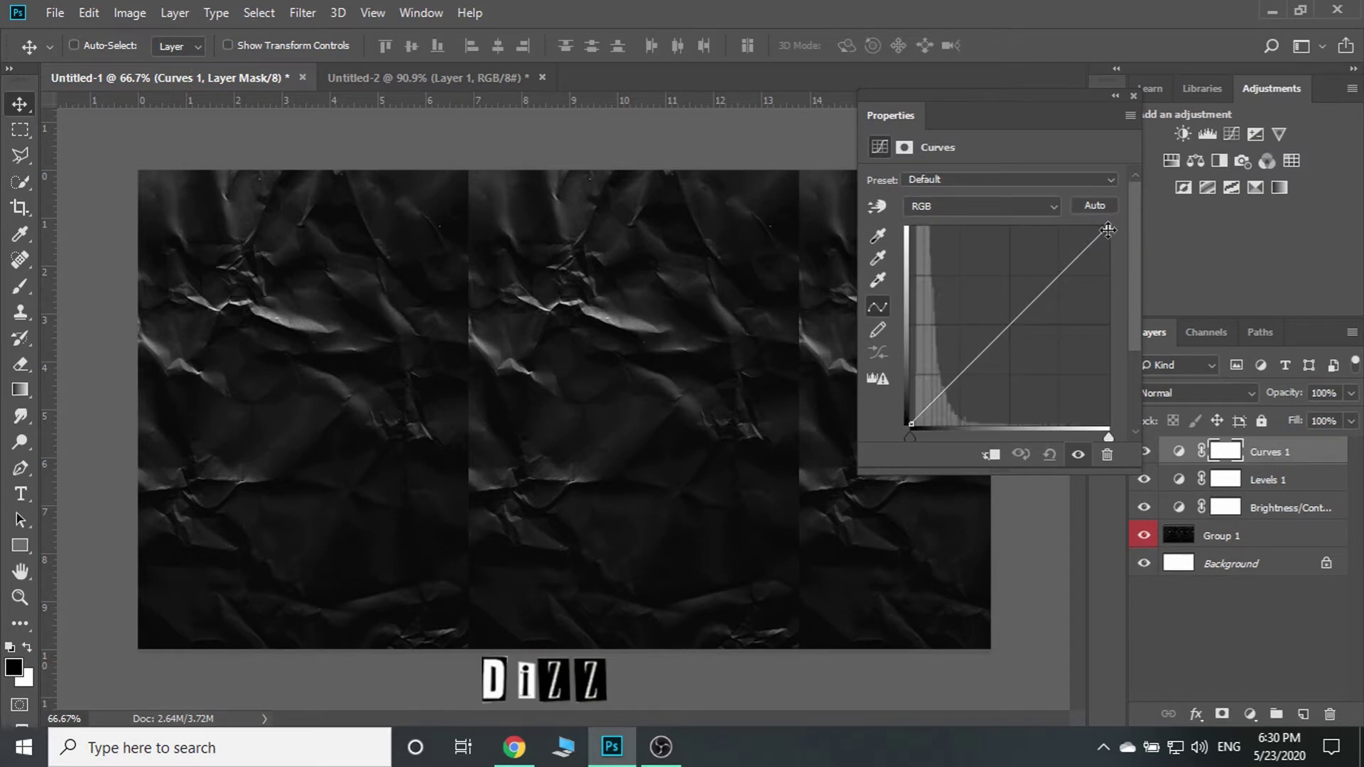
Add a mid-curve point and raise the Curves black point to lift the shadows
drag(1108, 228, 1108, 230)
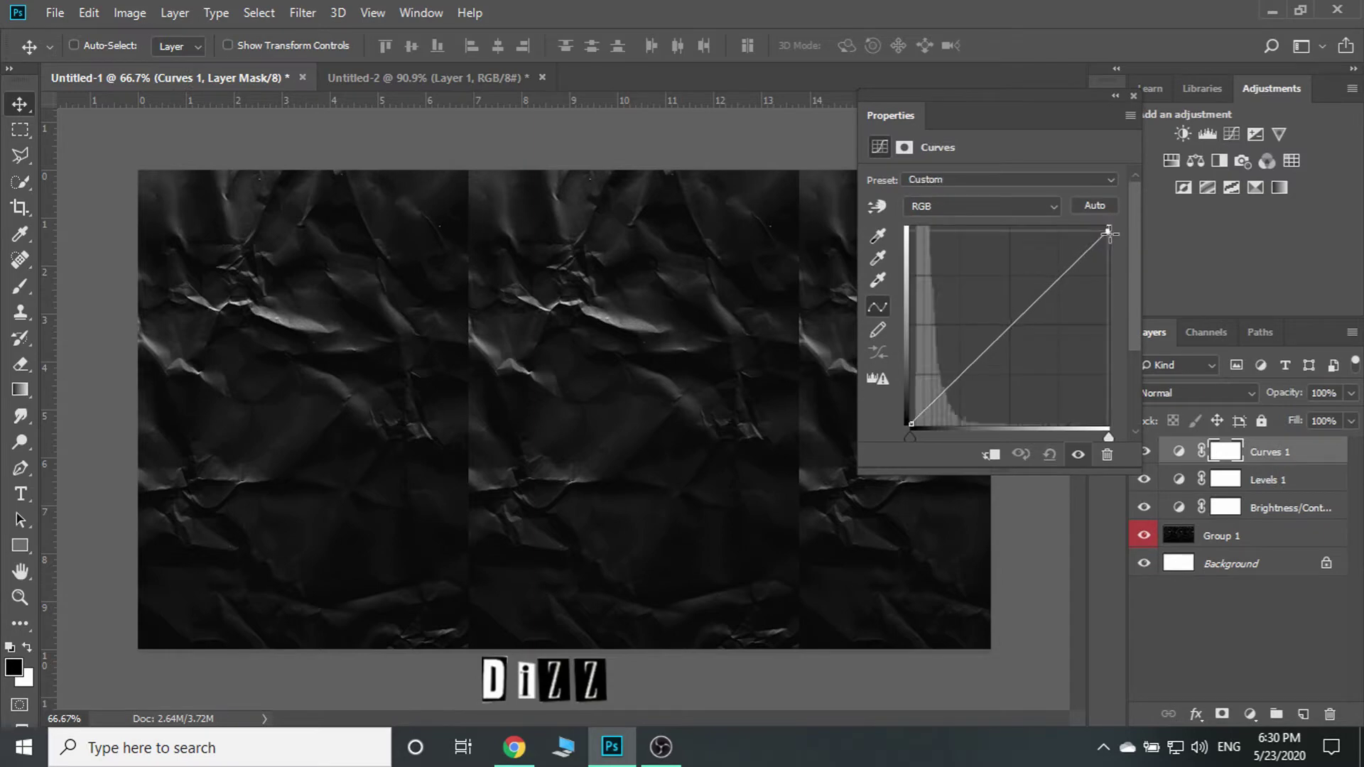
click(1012, 327)
drag(910, 420, 904, 403)
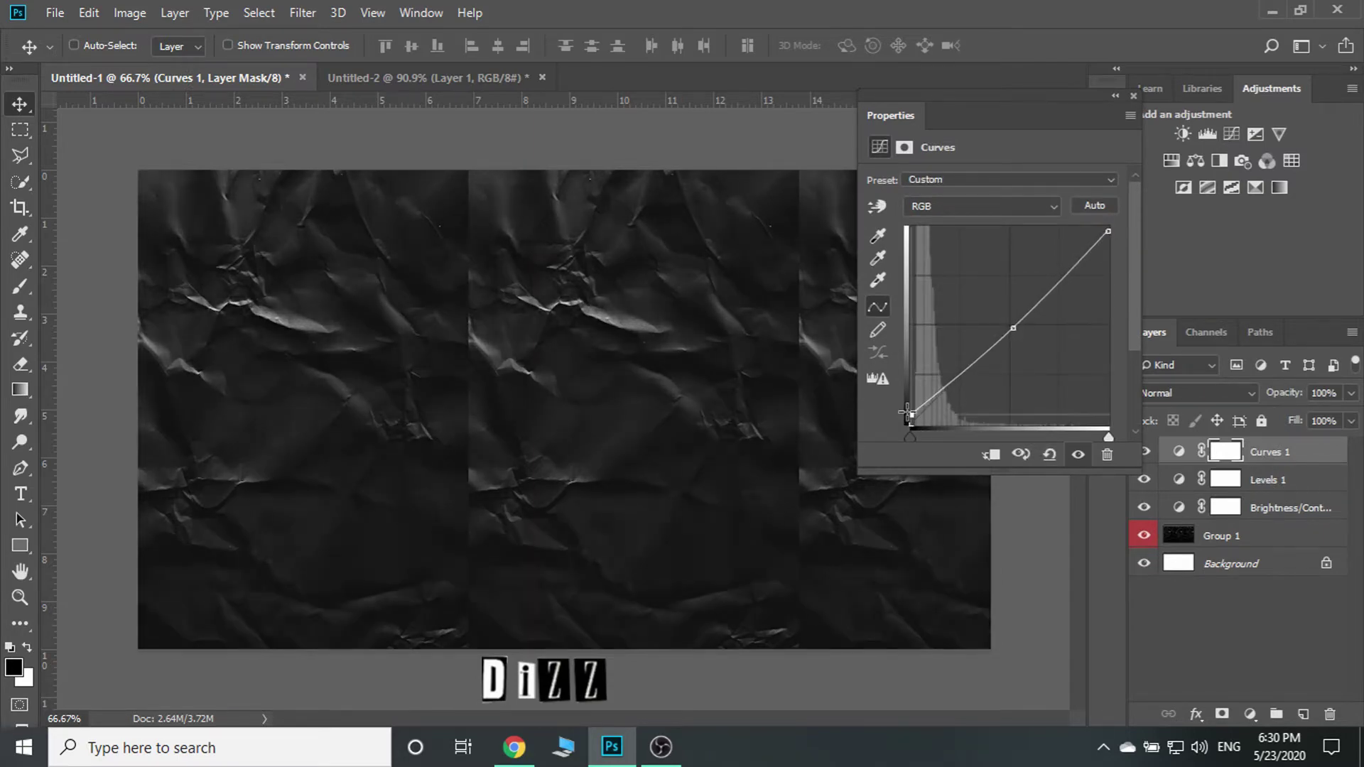
click(1130, 98)
Compare blend modes on Curves 1, leaving it Normal at 64% opacity
click(1195, 393)
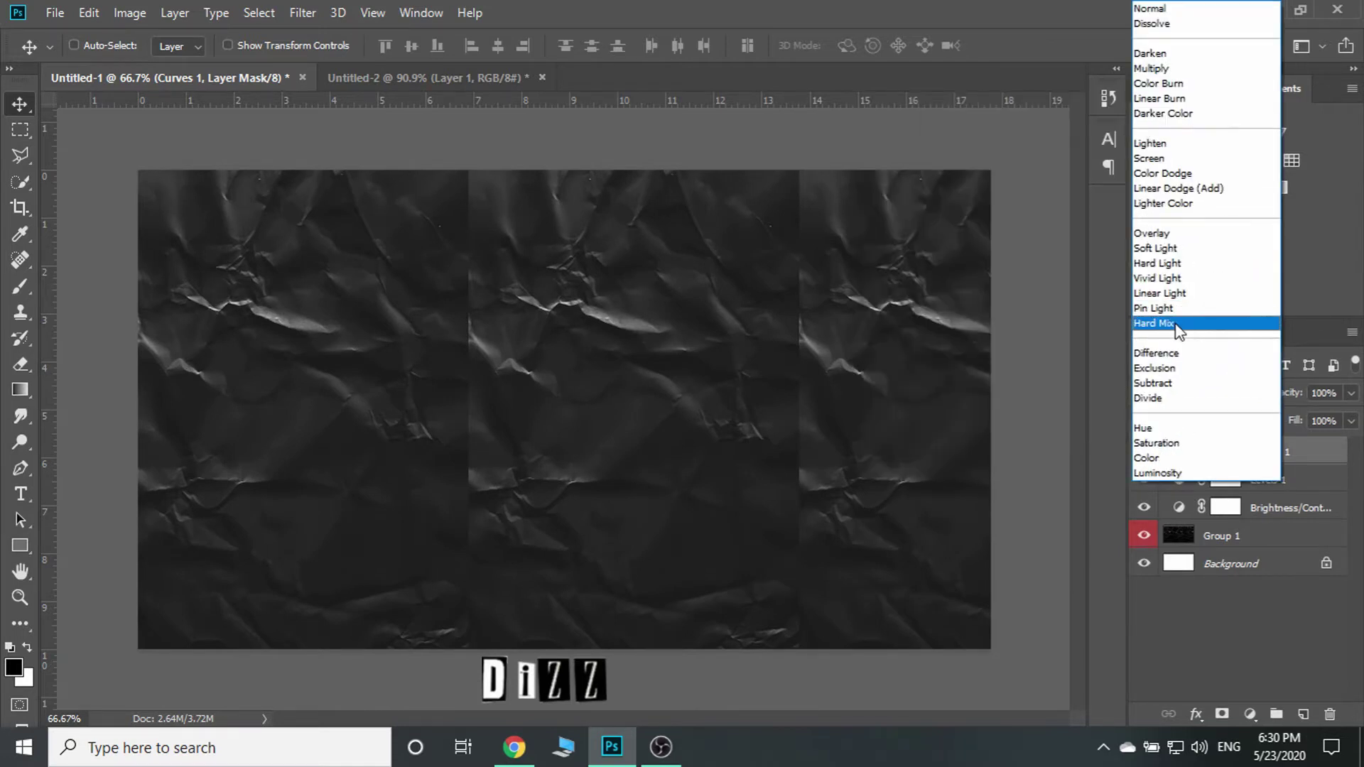
click(1188, 317)
key(Up)
key(Up)
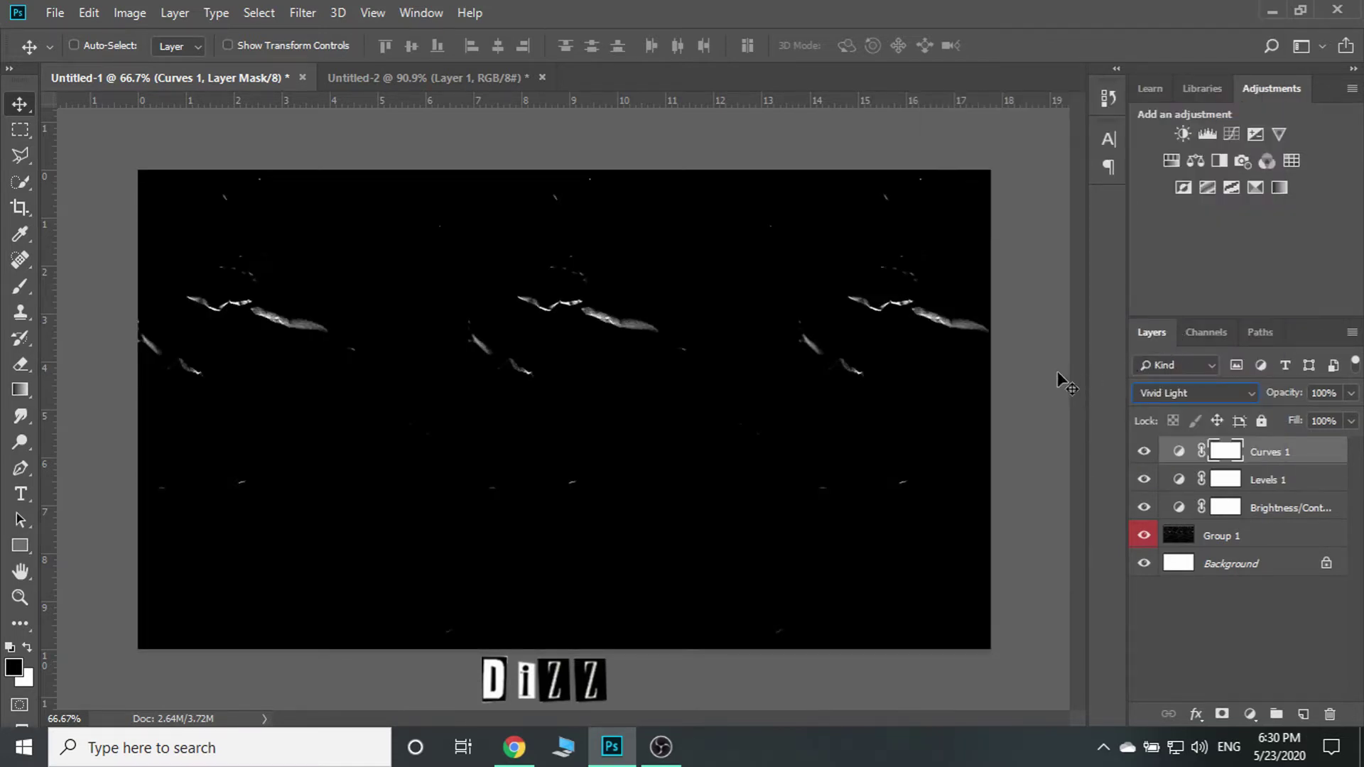
key(Up)
key(Up)
key(Up)
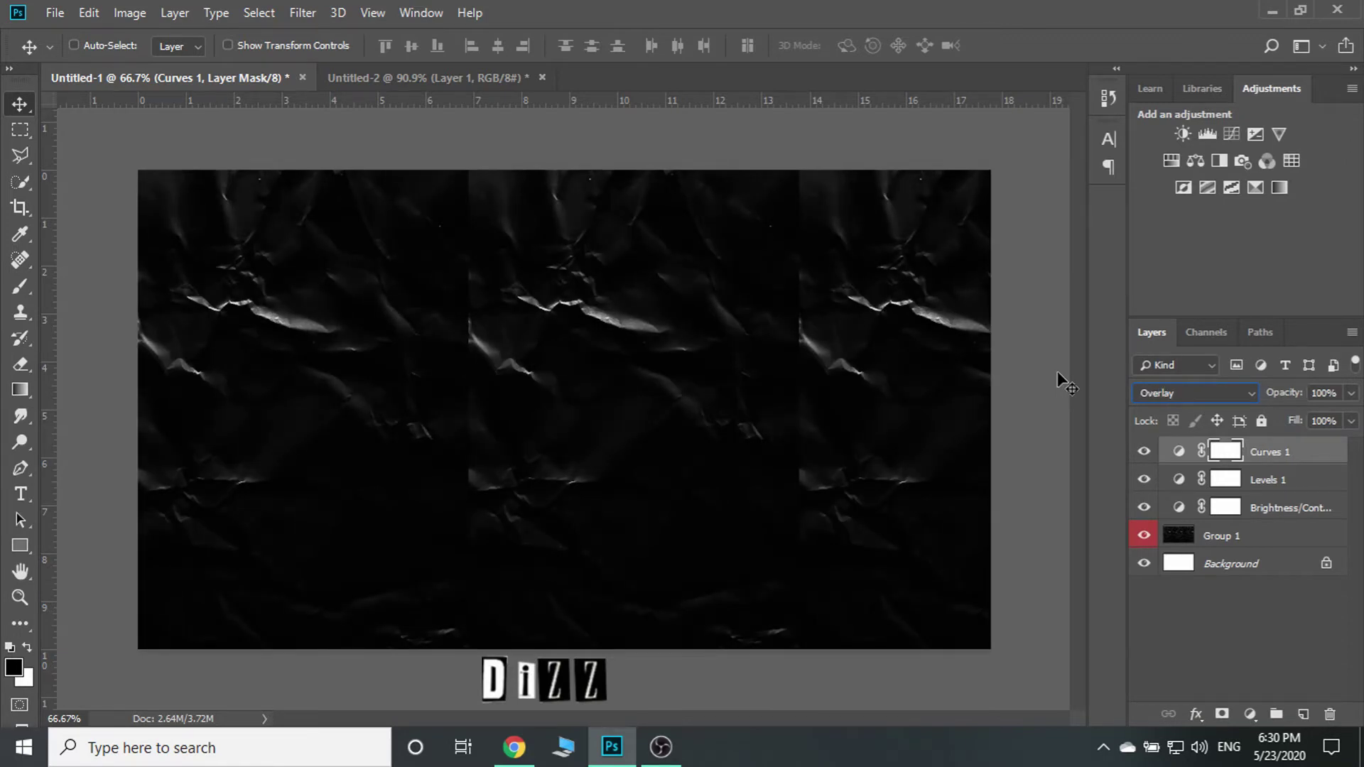
key(Down)
key(Up)
key(Up)
key(Up)
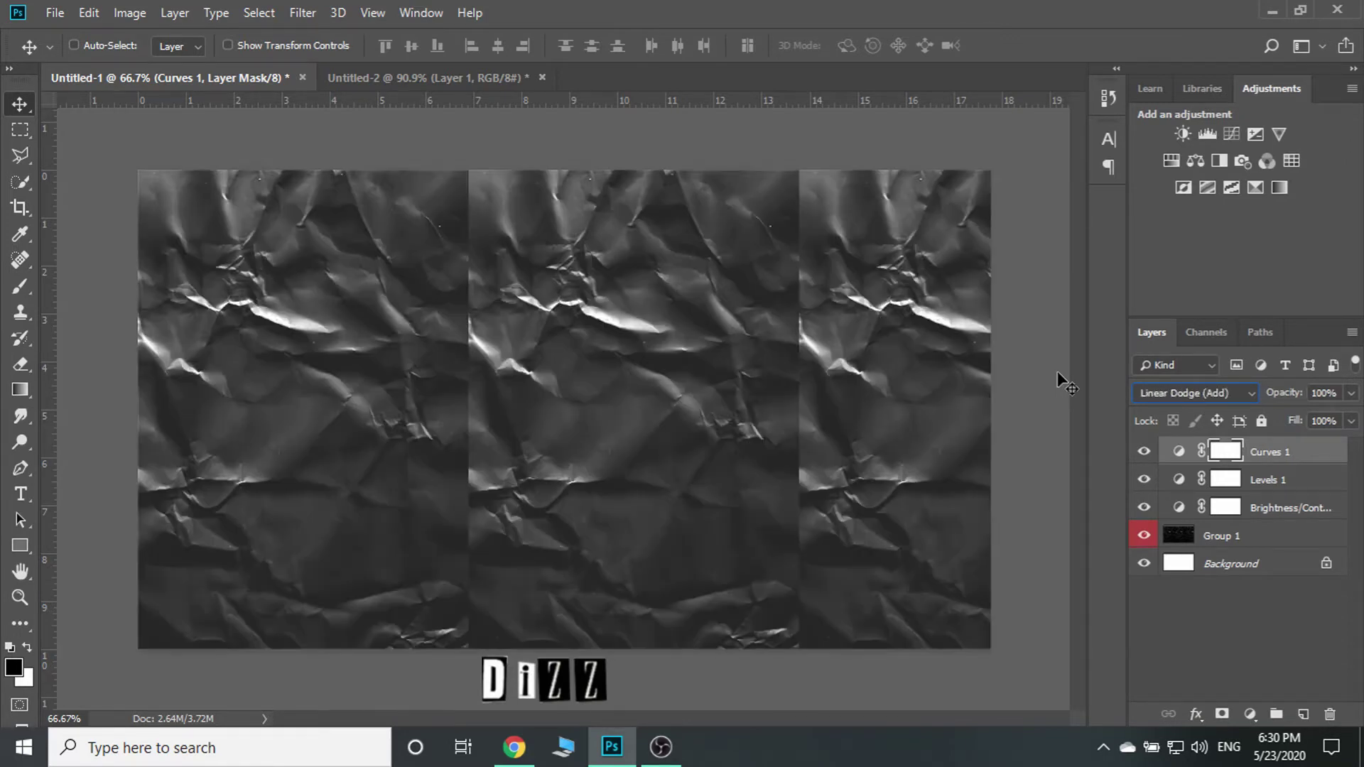
key(Up)
key(Down)
key(Down)
key(Down)
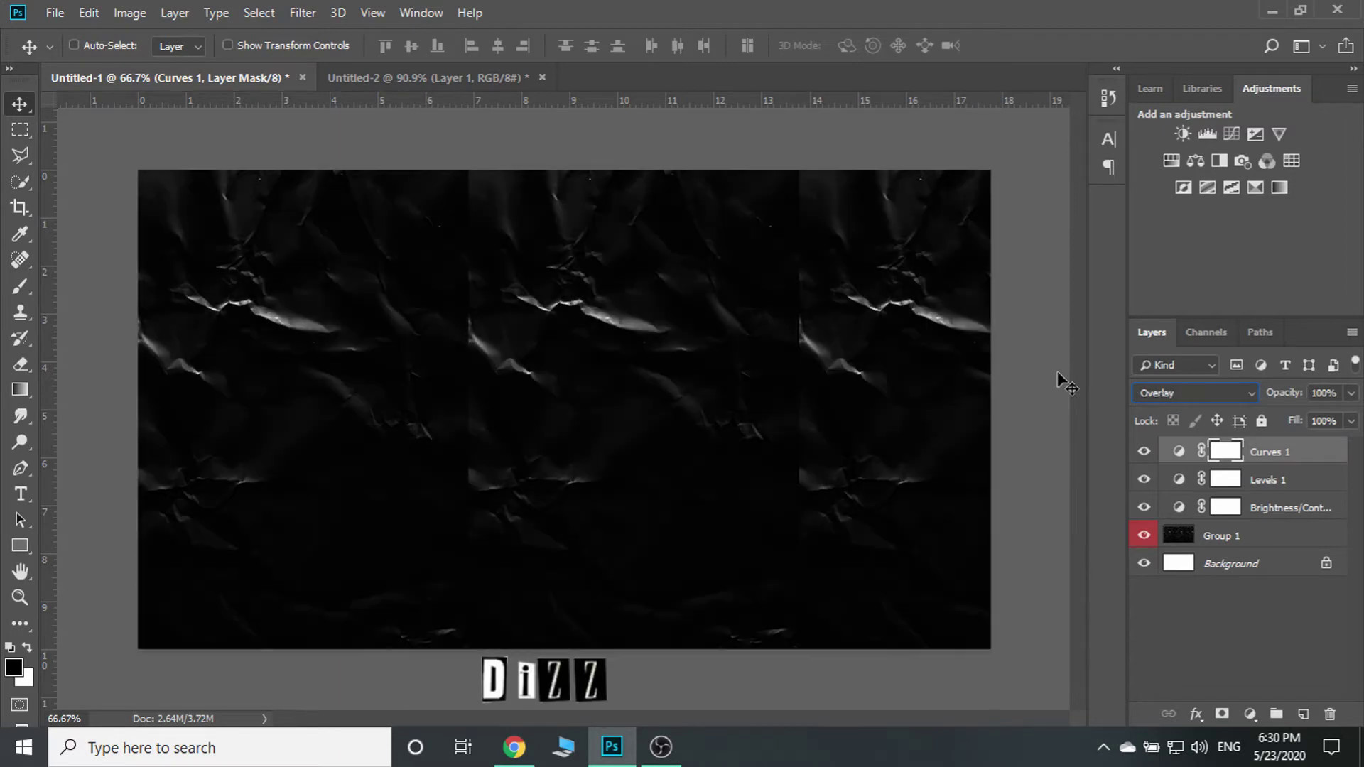
key(Up)
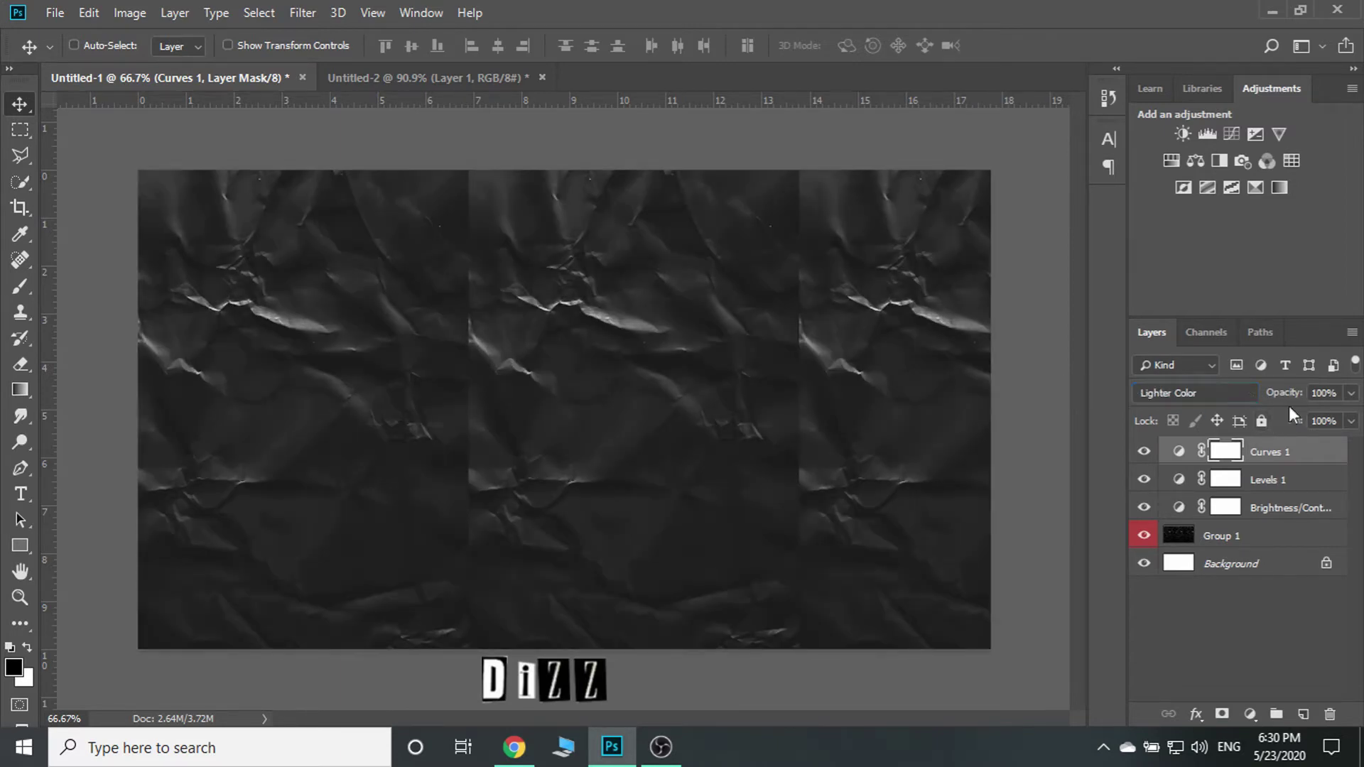
key(Down)
key(Up)
drag(1285, 400, 1249, 397)
Add an Exposure layer at 88% opacity and Hue/Saturation with saturation -7, lightness -12
click(1256, 135)
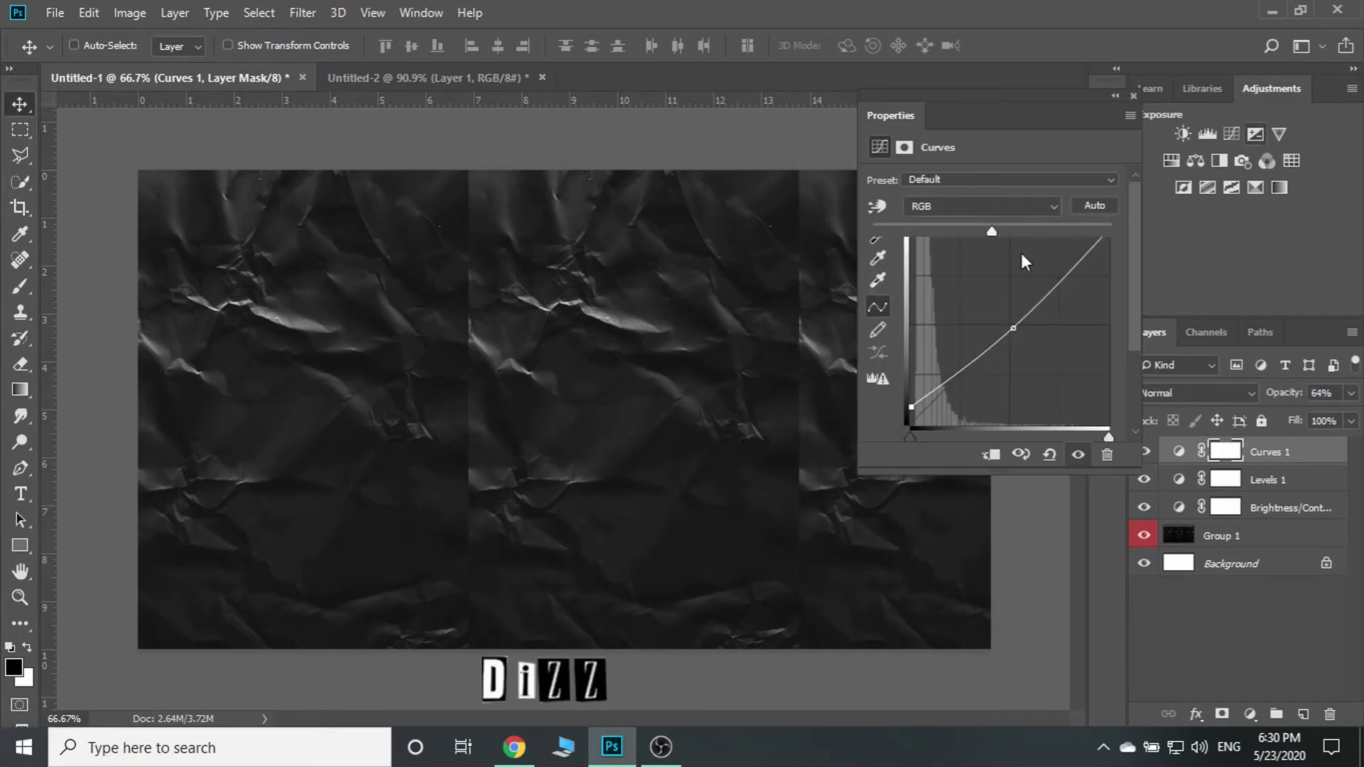
drag(993, 267, 993, 262)
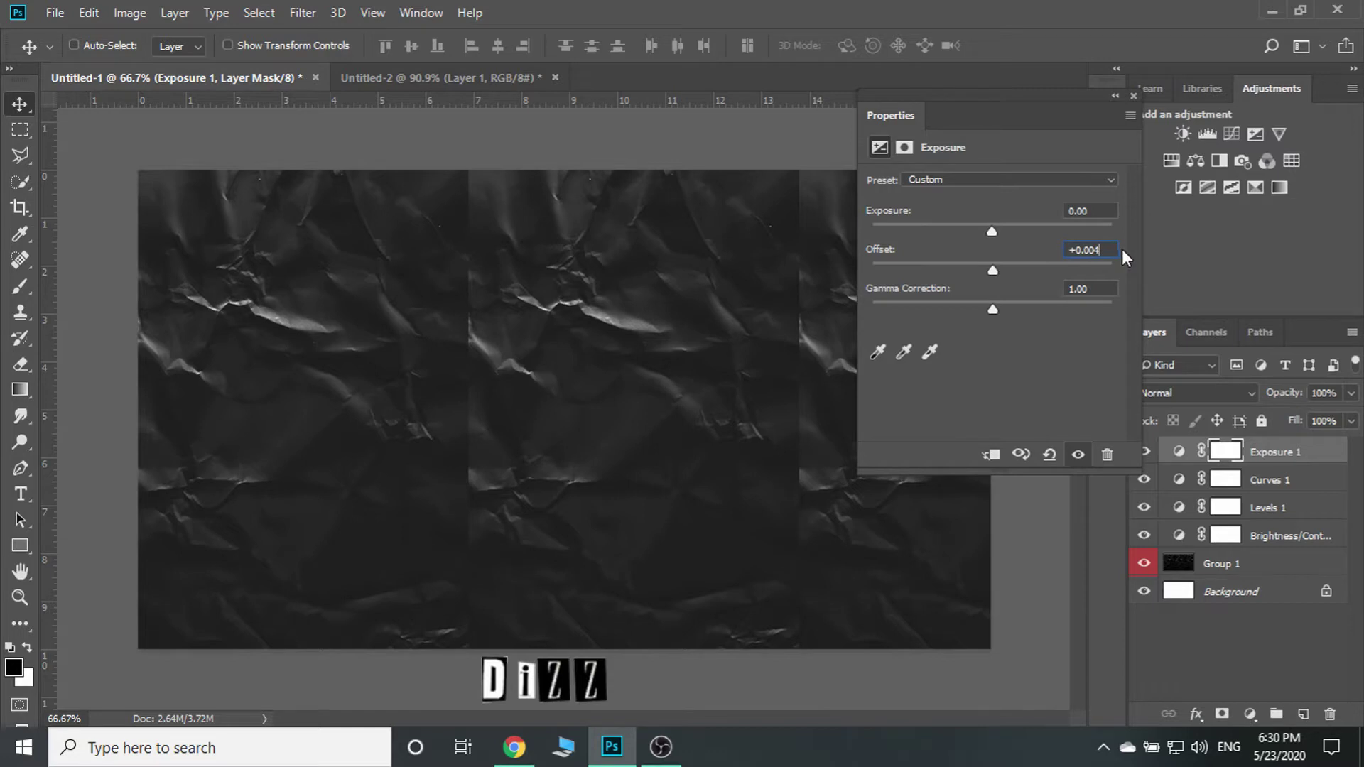
key(Down)
click(1133, 95)
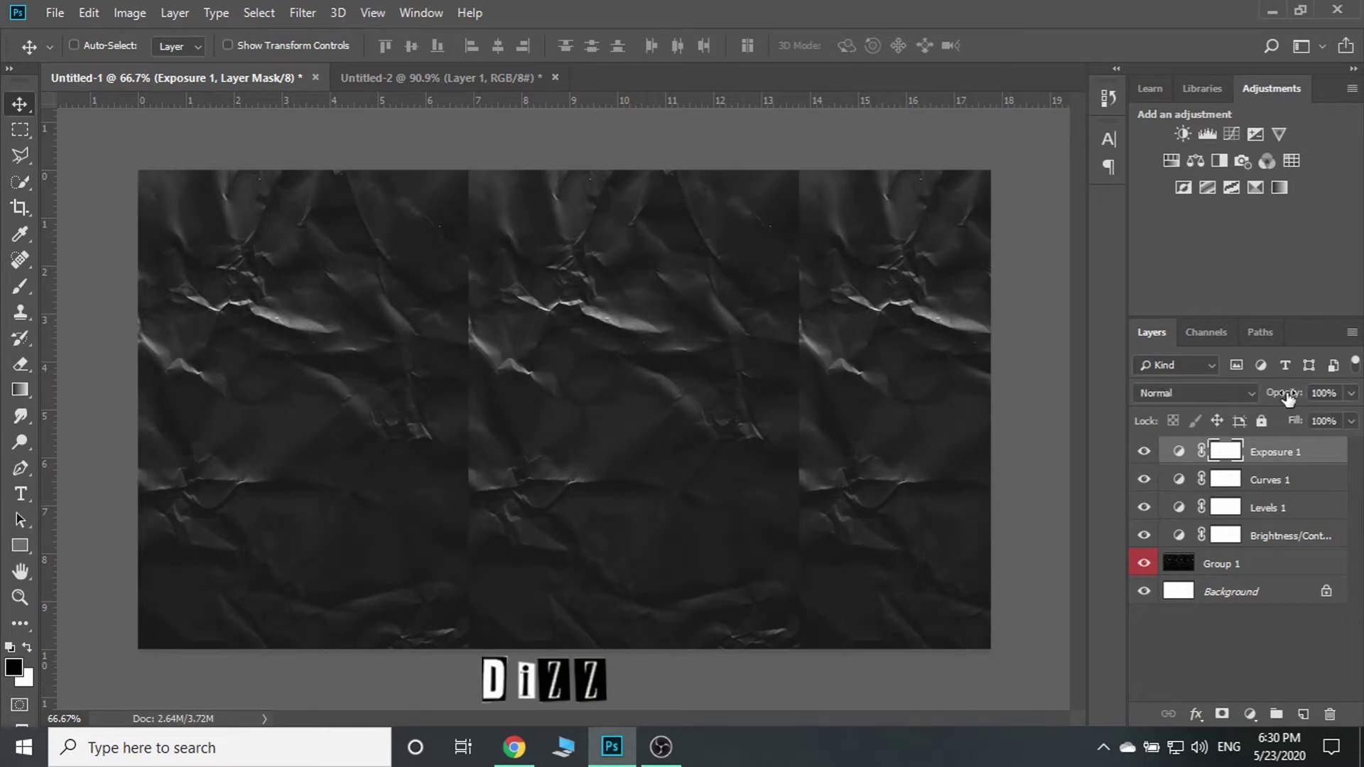
drag(1289, 398, 1282, 396)
click(1172, 162)
mouse_move(992, 332)
mouse_down()
mouse_move(978, 336)
mouse_move(1000, 295)
mouse_move(946, 296)
mouse_move(983, 296)
mouse_up()
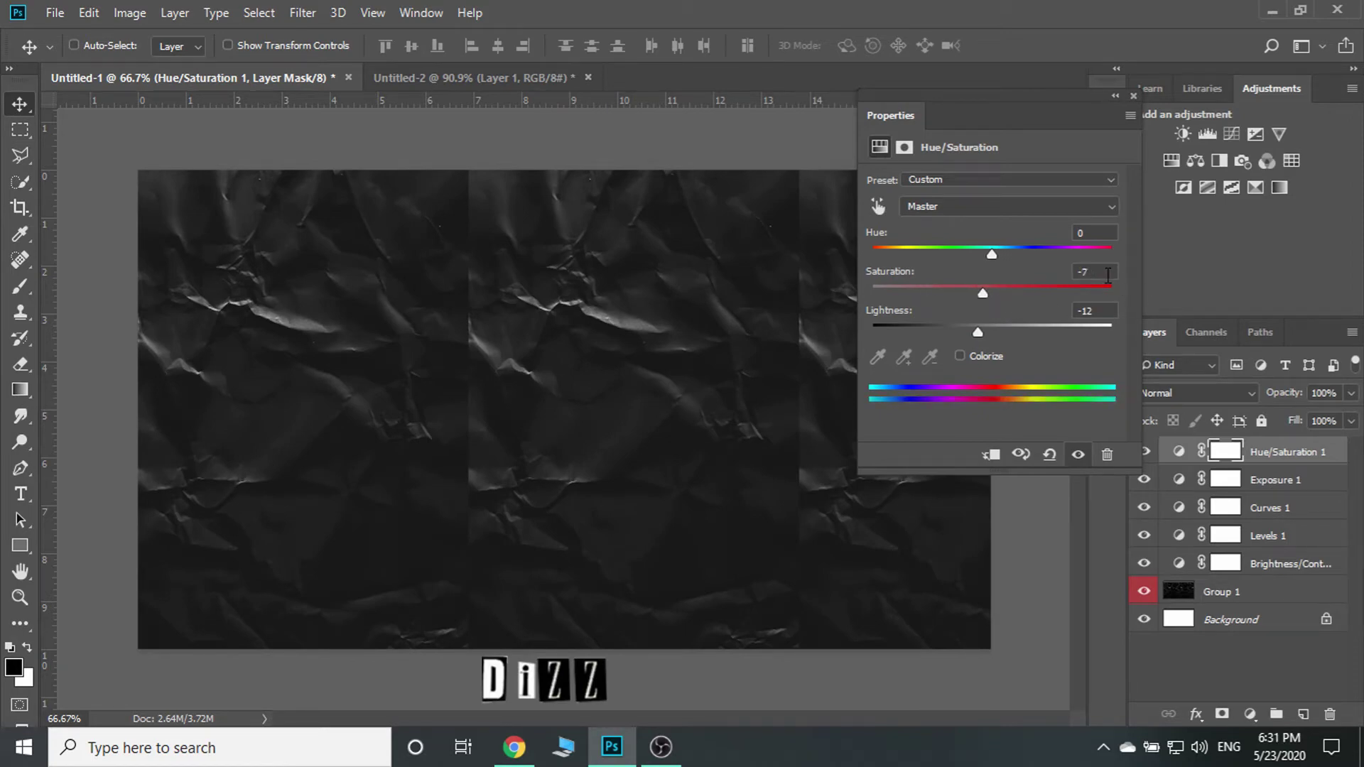
Reset the Hue/Saturation saturation value to 0
double_click(1108, 276)
text(0)
click(1134, 95)
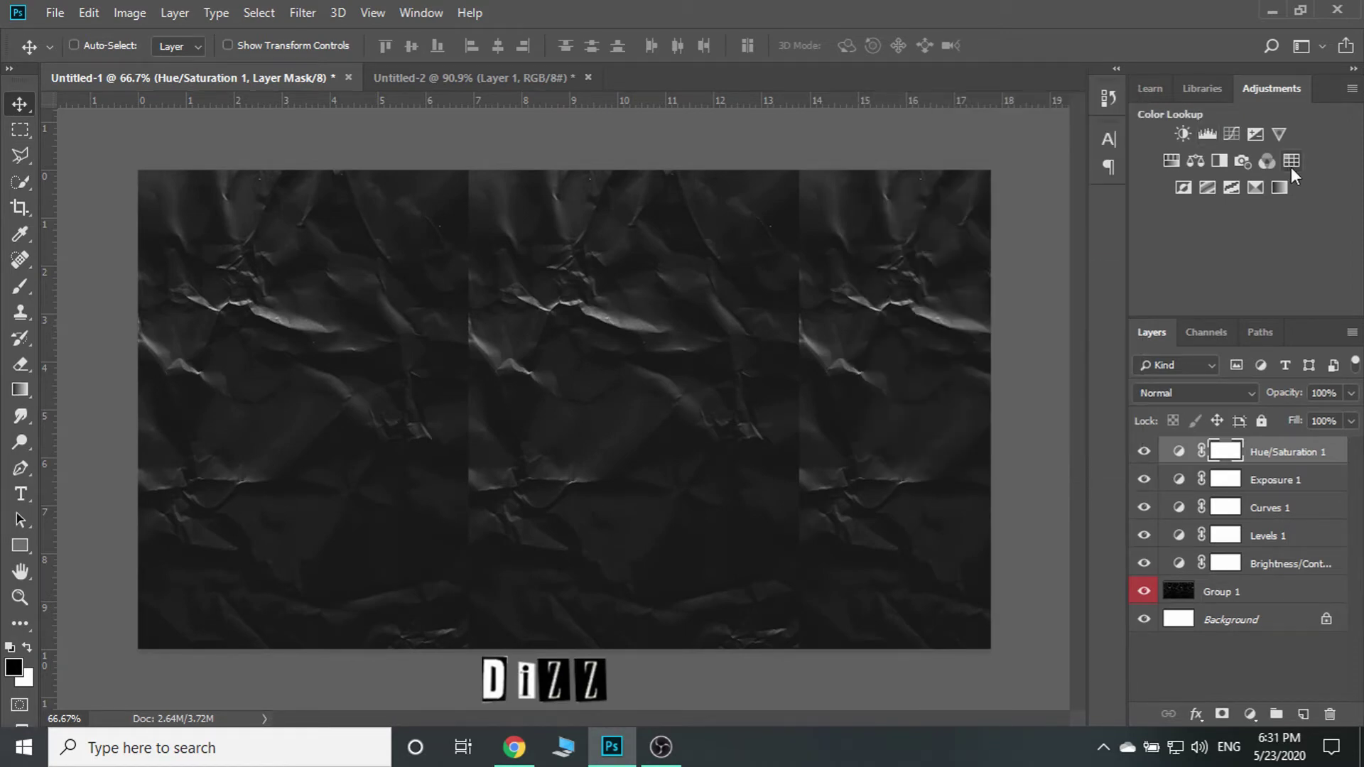
Add a Color Lookup adjustment using the Bleach Bypass.look 3DLUT file
click(1290, 162)
click(989, 182)
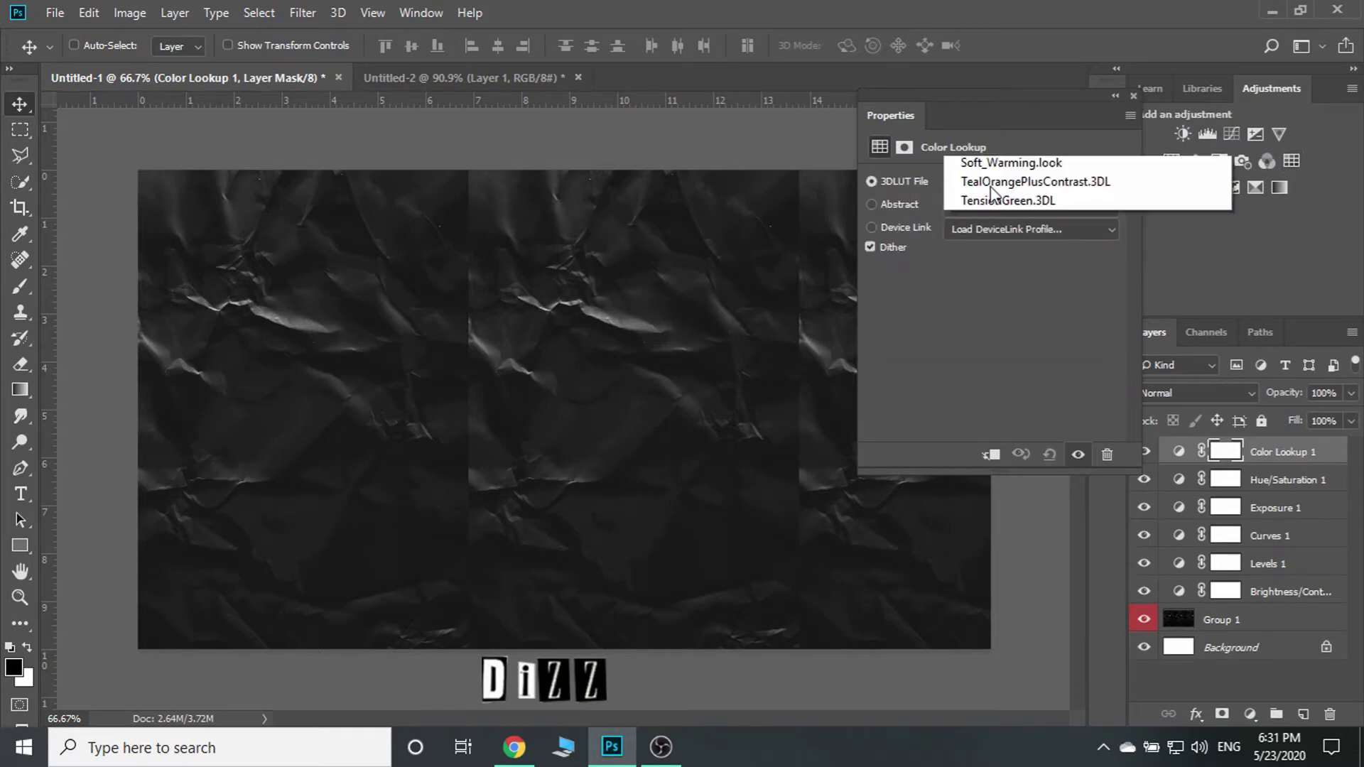
click(1013, 219)
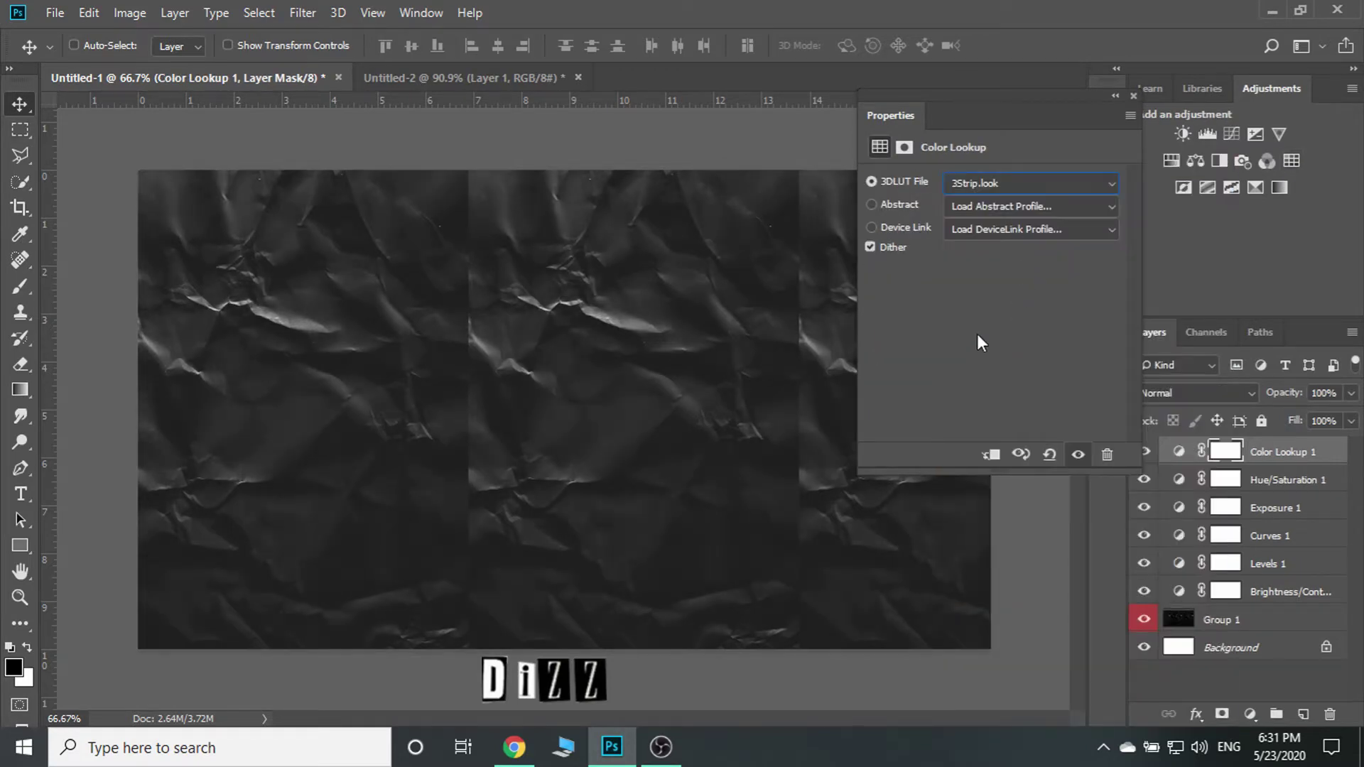
key(Down)
key(Down)
key(Up)
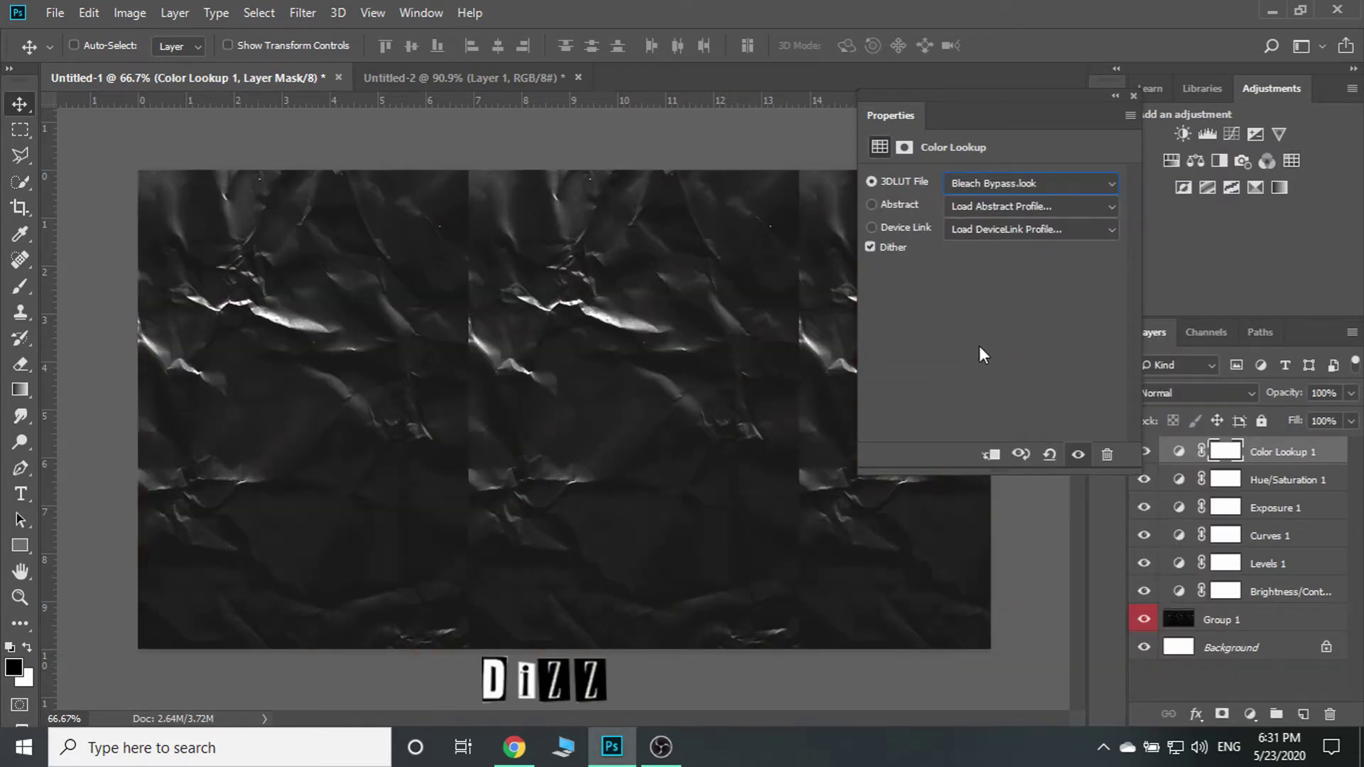
click(1132, 96)
click(1172, 391)
Blend Color Lookup 1 as Lighter Color at 83% opacity
click(1166, 381)
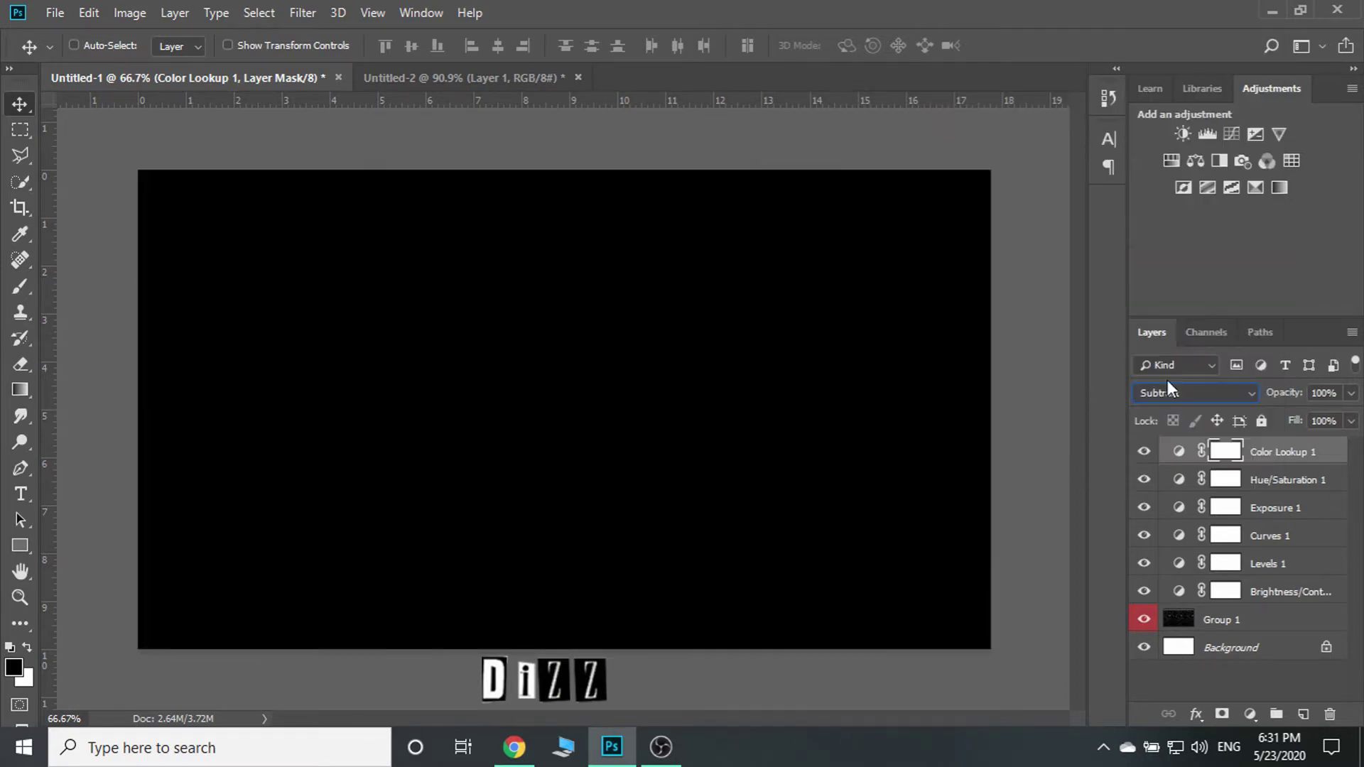
key(Up)
key(Up)
key(Up)
key(Up)
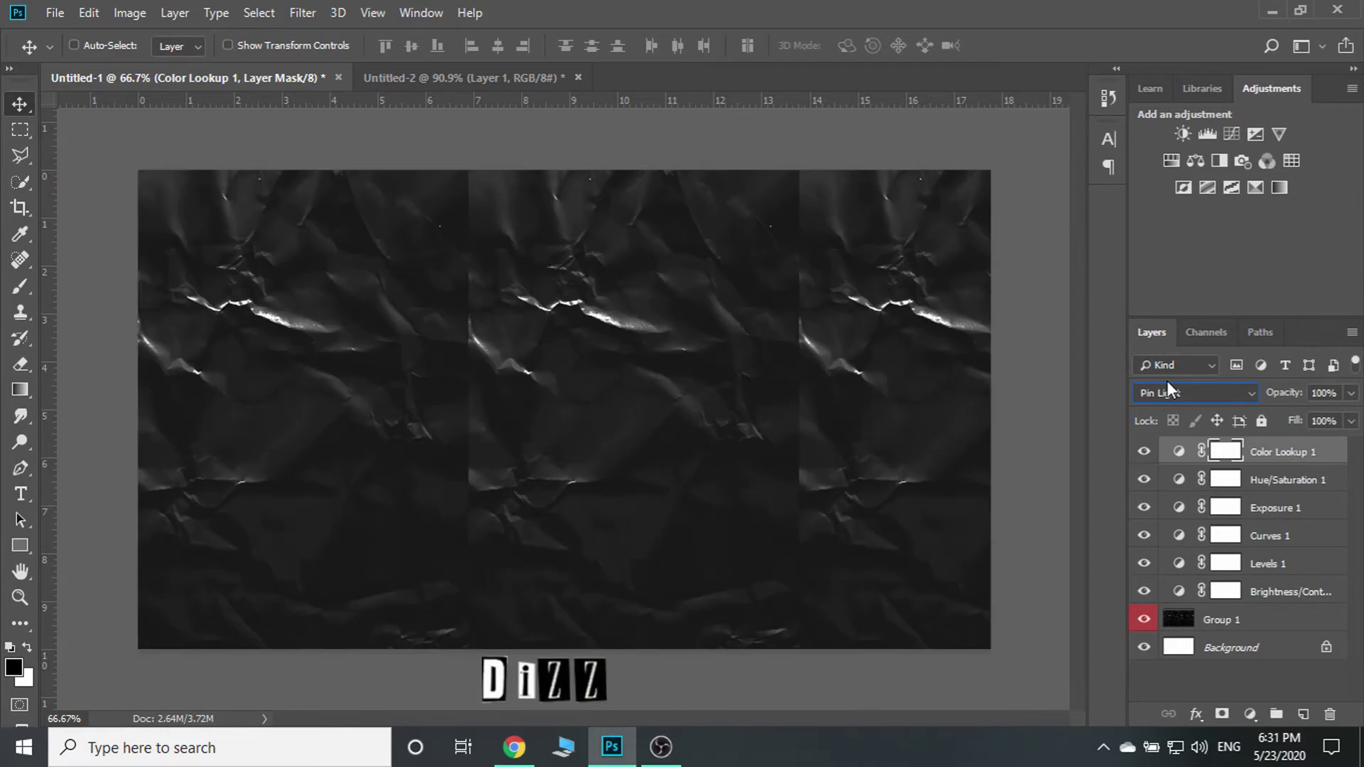
key(Down)
key(Up)
key(Down)
key(Up)
key(Up)
key(Up)
key(Up)
key(Up)
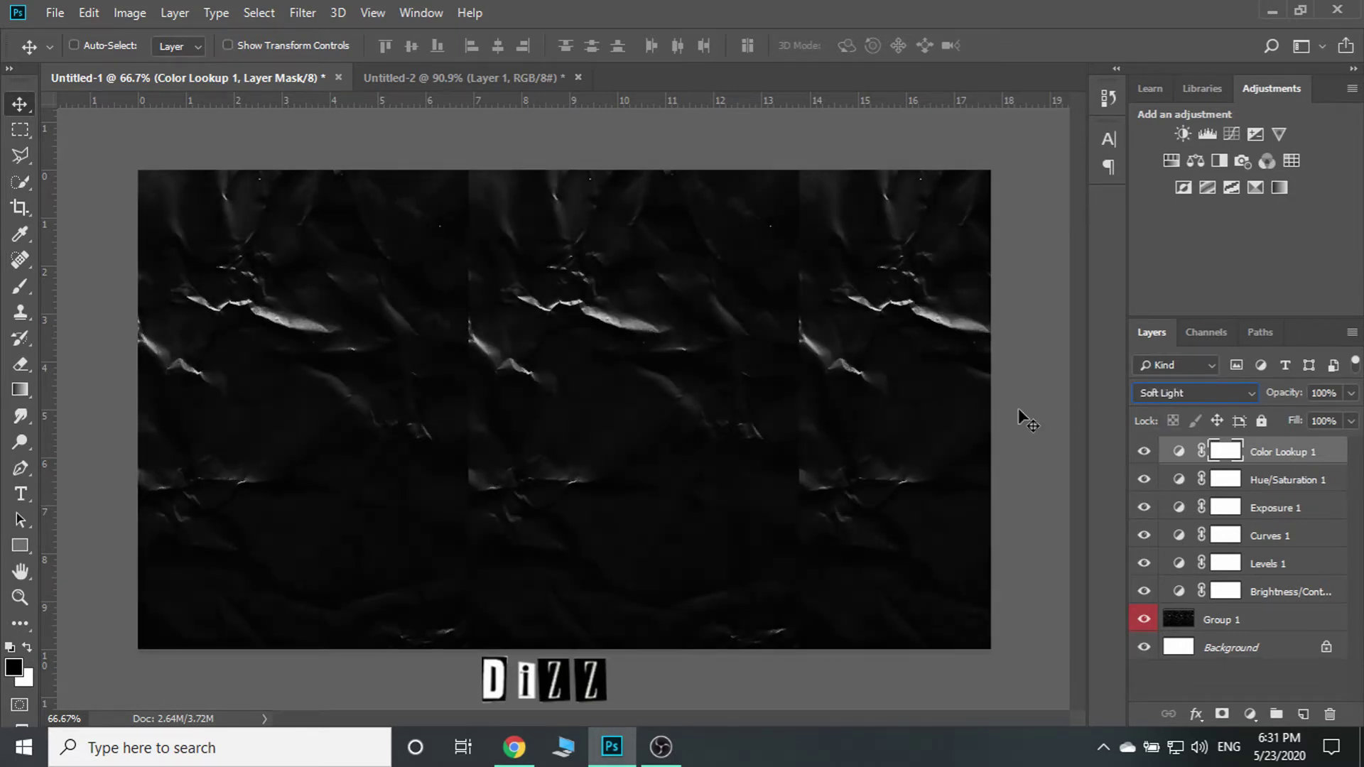
key(Up)
key(Up)
key(Up)
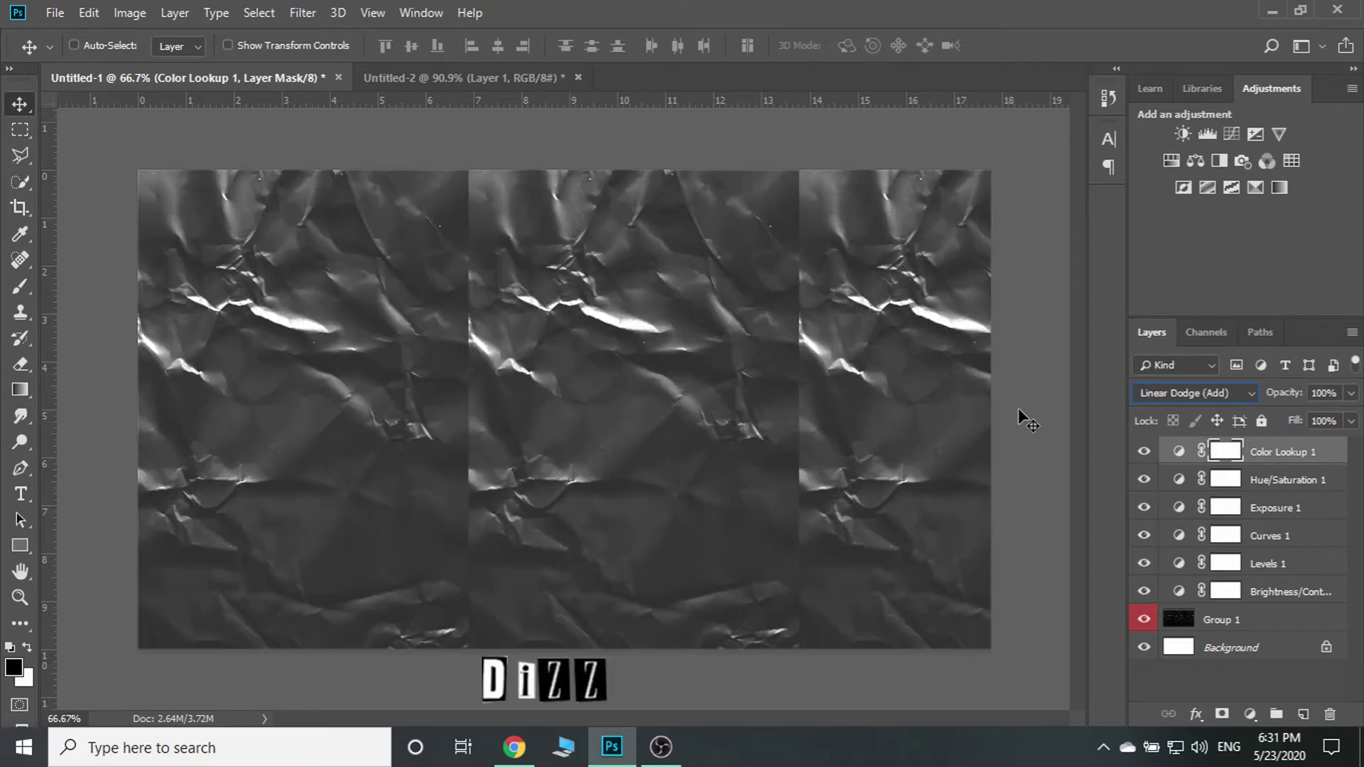
key(Up)
key(Up)
key(Down)
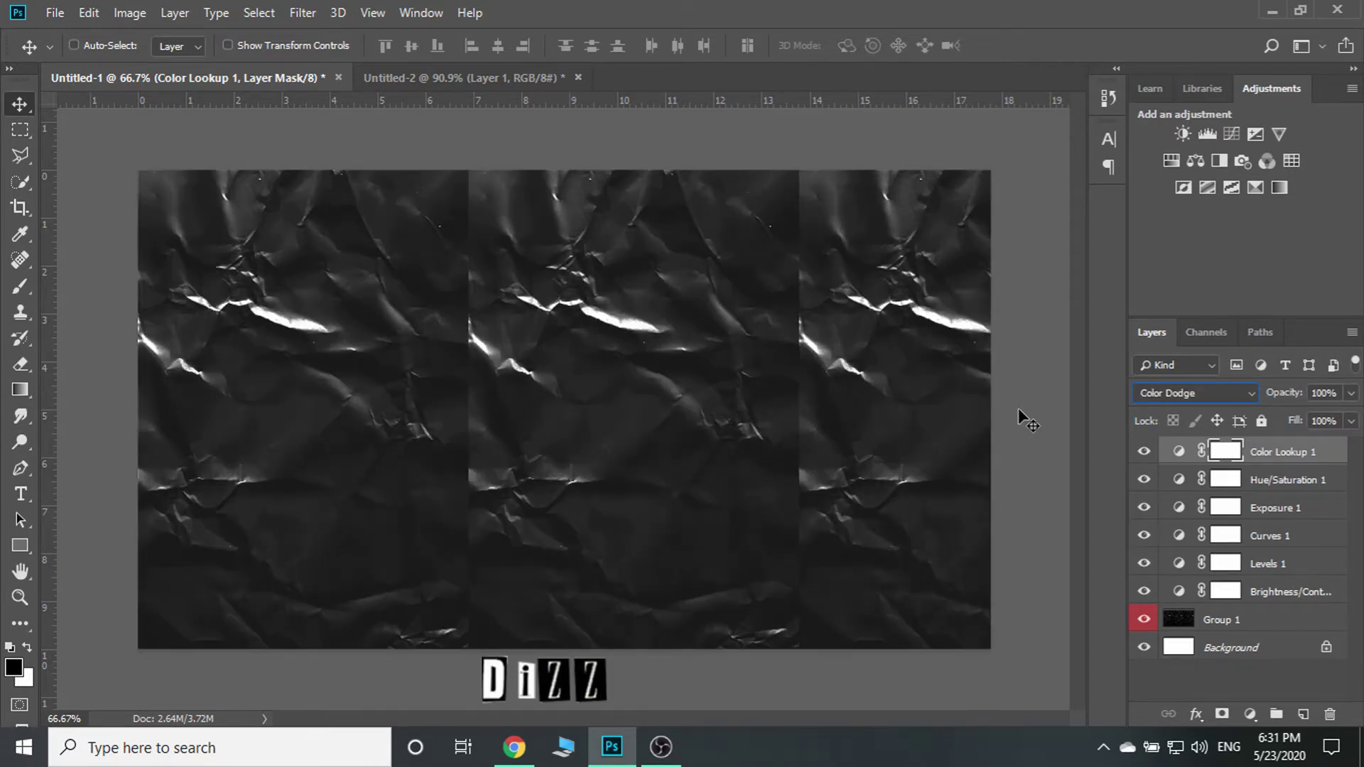
key(Down)
key(Down)
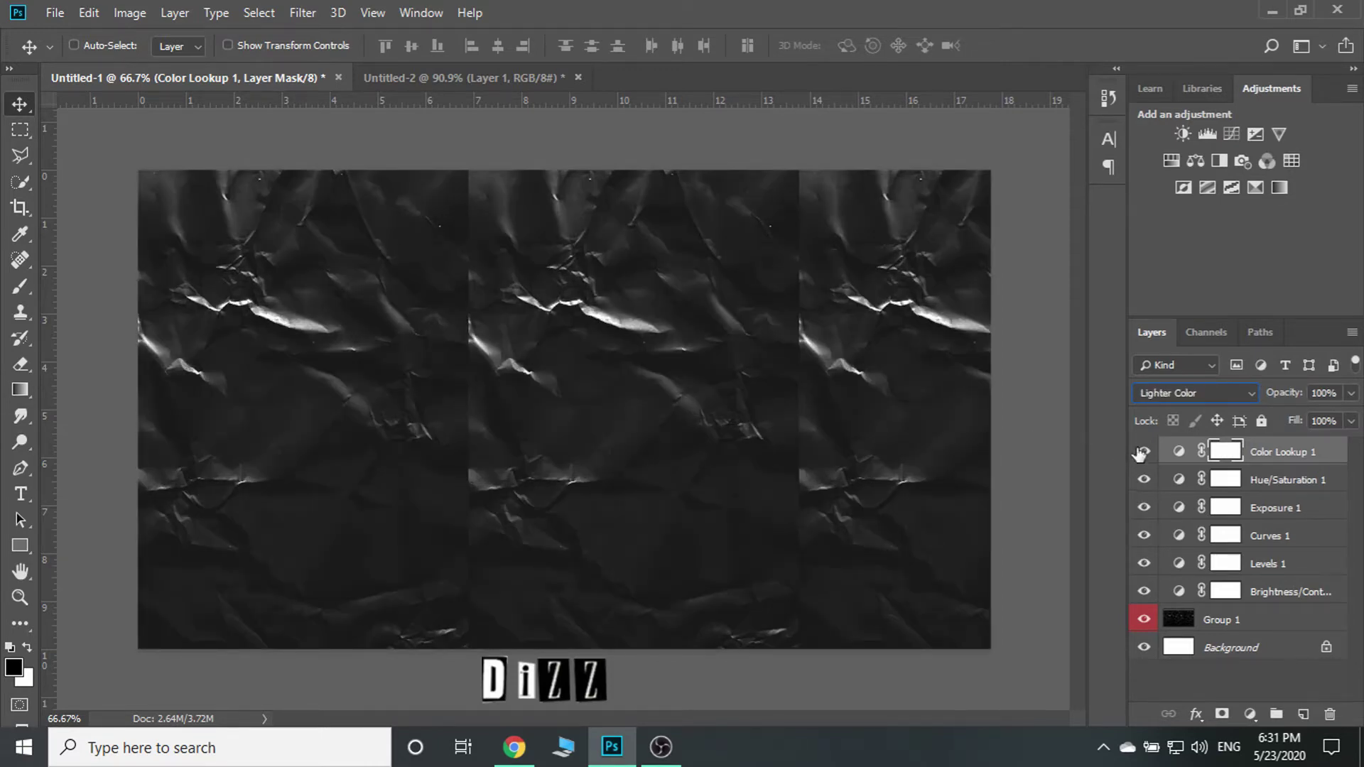
click(1143, 452)
click(1311, 460)
mouse_move(1287, 394)
mouse_down()
mouse_move(1195, 403)
mouse_move(1303, 405)
mouse_move(1284, 405)
mouse_up()
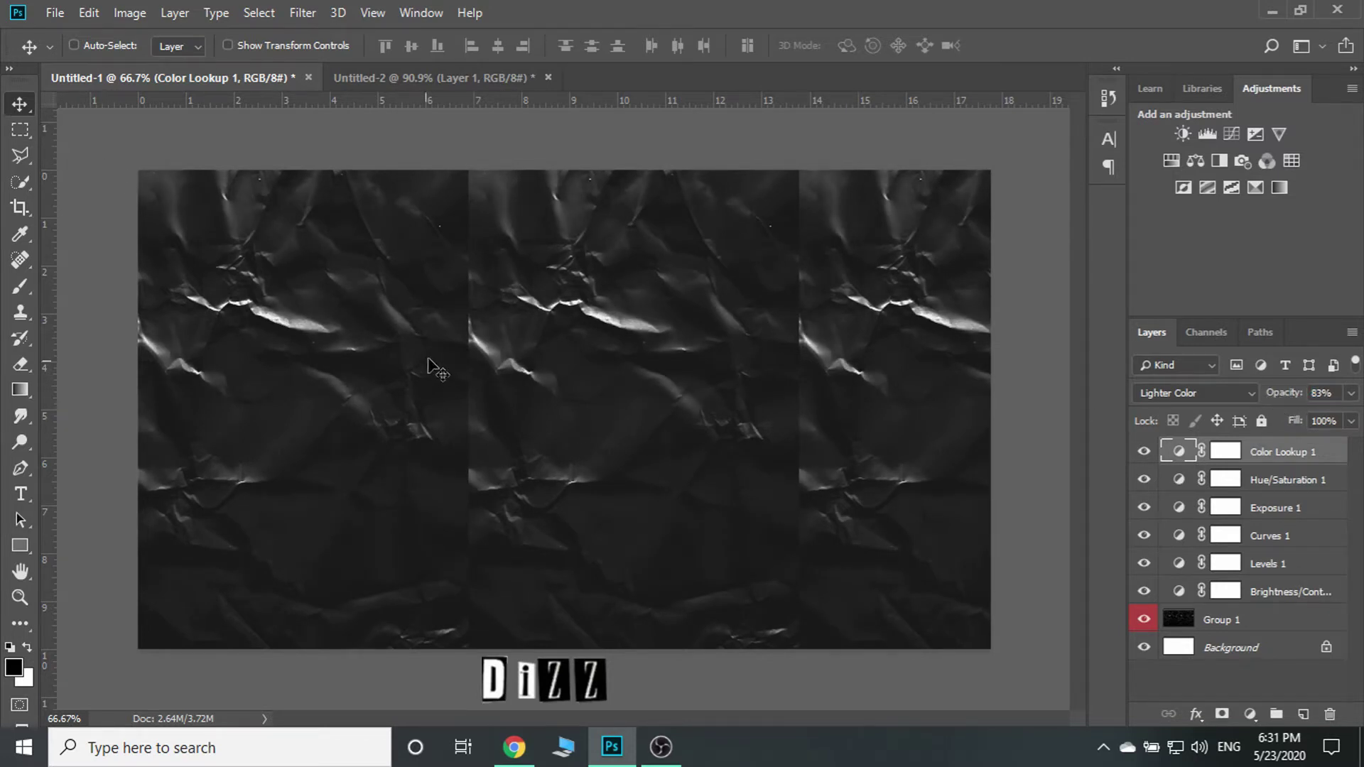
Group all adjustment layers into a group named 'adjust' with a gray label
shift+click(1303, 605)
key(ctrl+g)
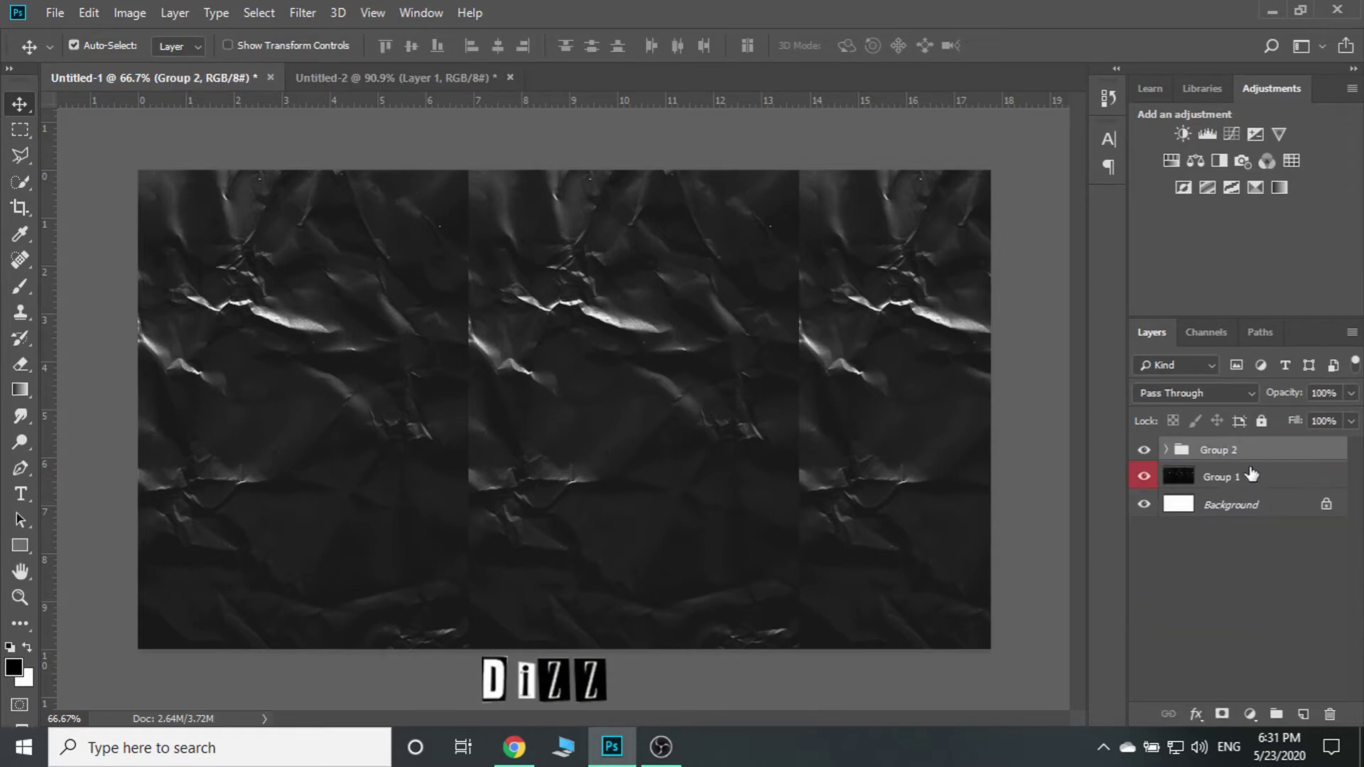
double_click(1237, 450)
text(adjust)
key(Return)
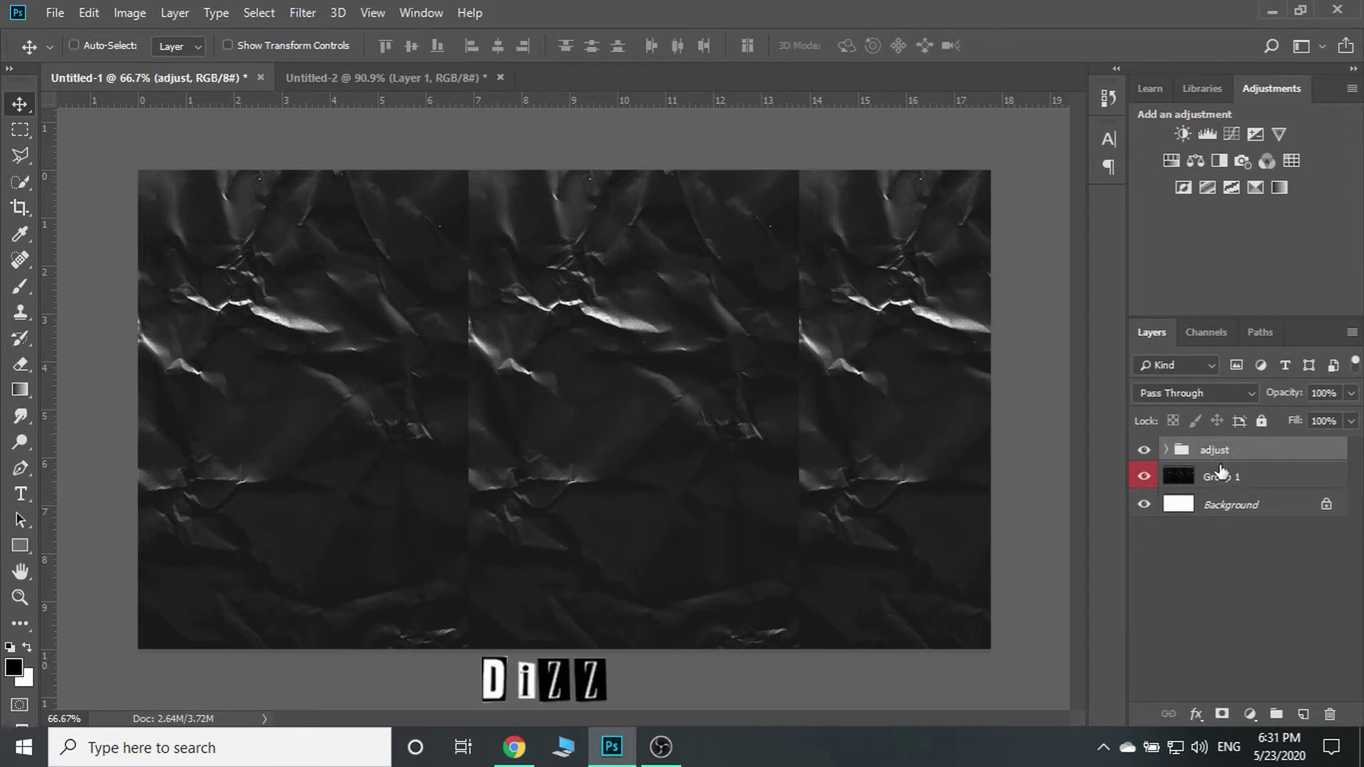
right_click(1144, 450)
click(1190, 623)
Paste the teal neon city photo onto a new layer, scale it to canvas height, and centre it
click(1304, 714)
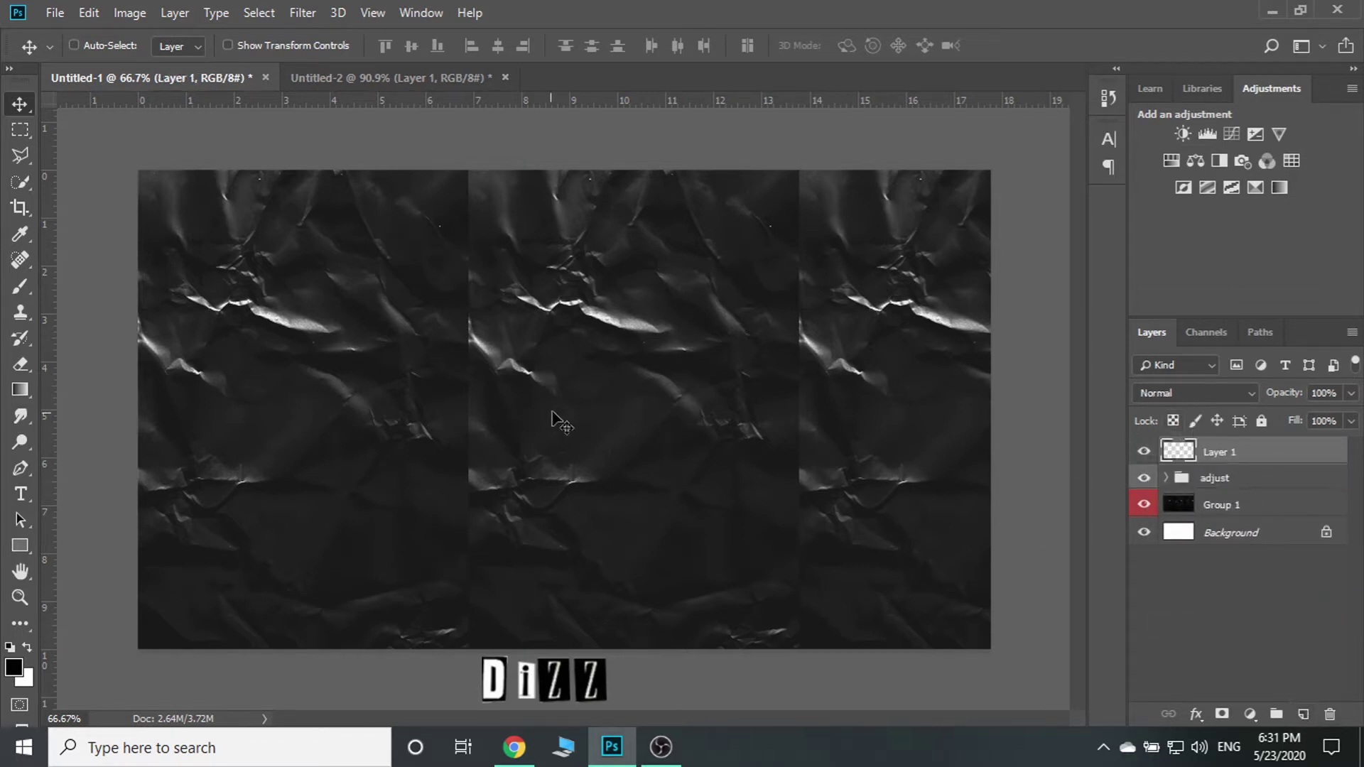
key(ctrl+v)
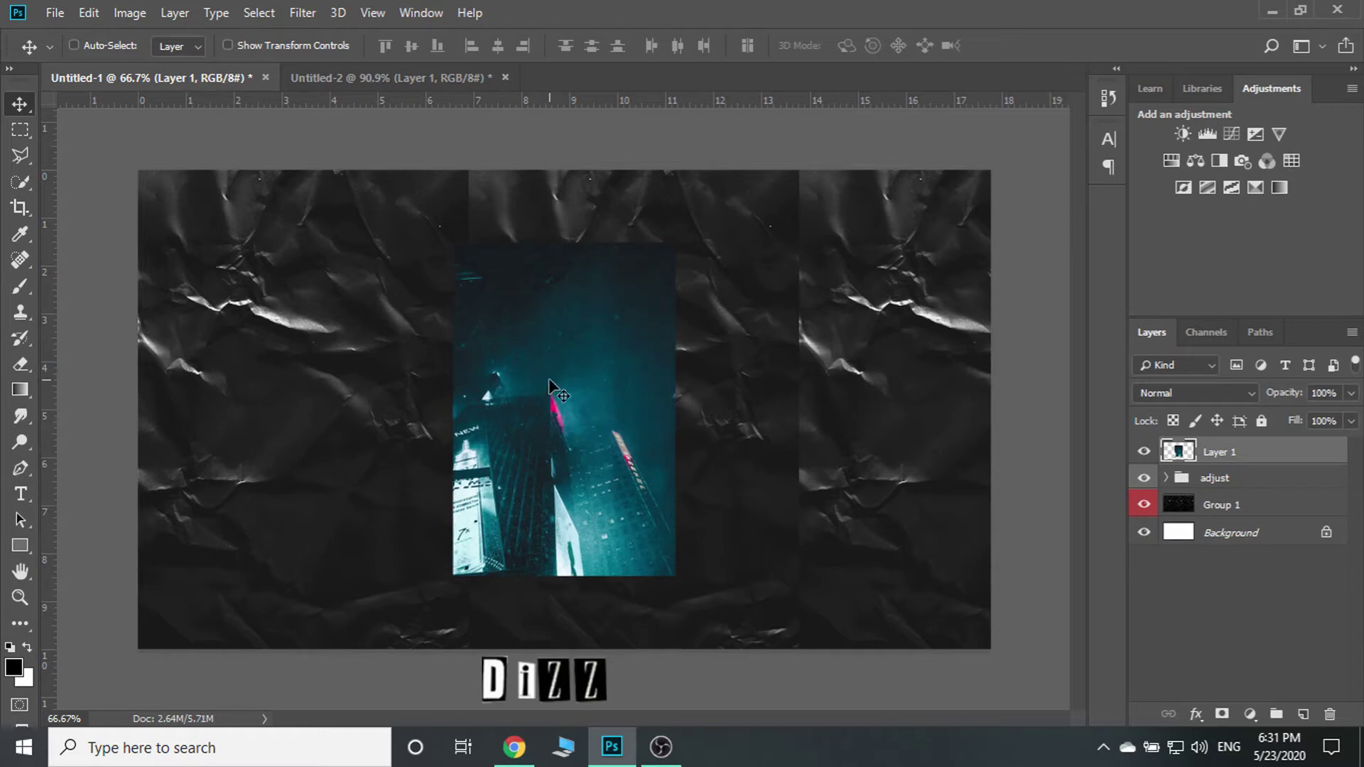
key(t)
click(20, 104)
mouse_move(532, 349)
mouse_down()
mouse_move(590, 371)
mouse_move(547, 346)
mouse_up()
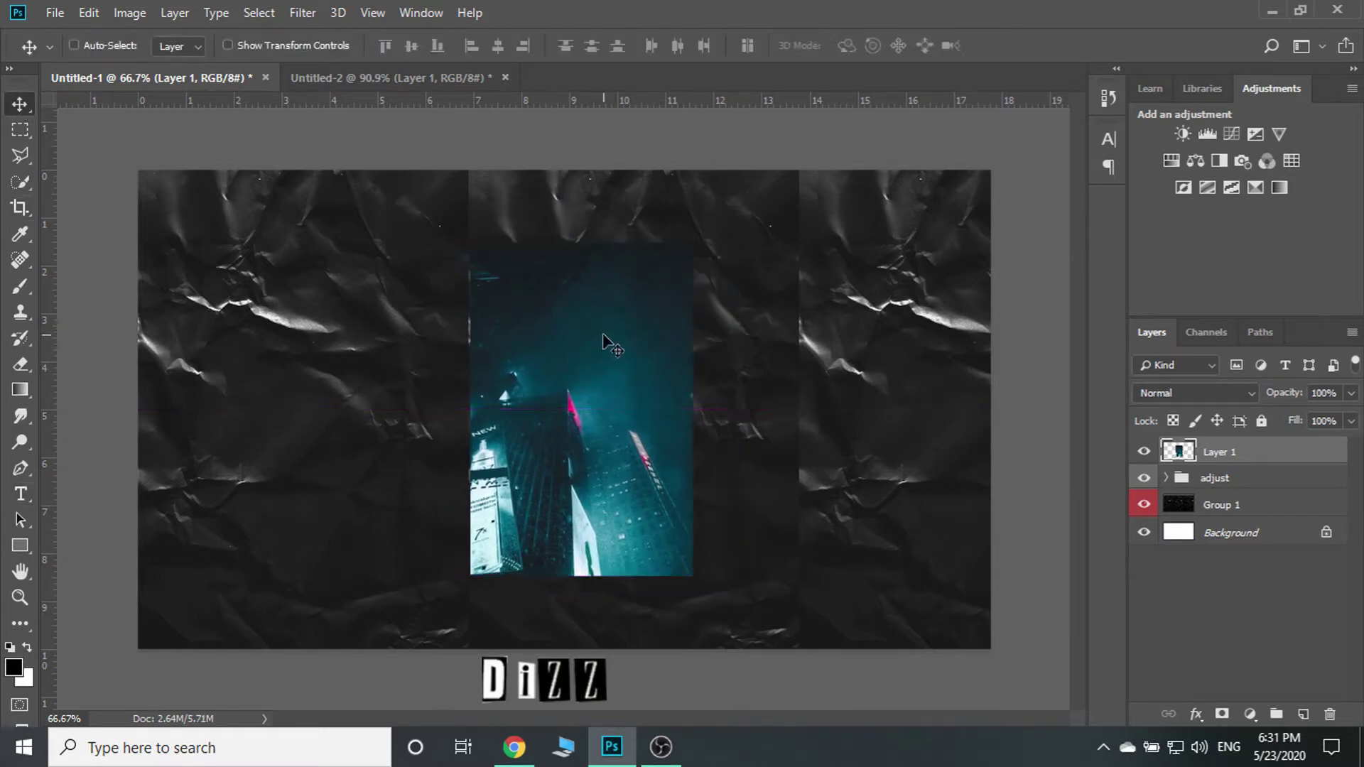
key(ctrl+t)
drag(704, 249, 774, 192)
drag(732, 409, 761, 409)
key(Return)
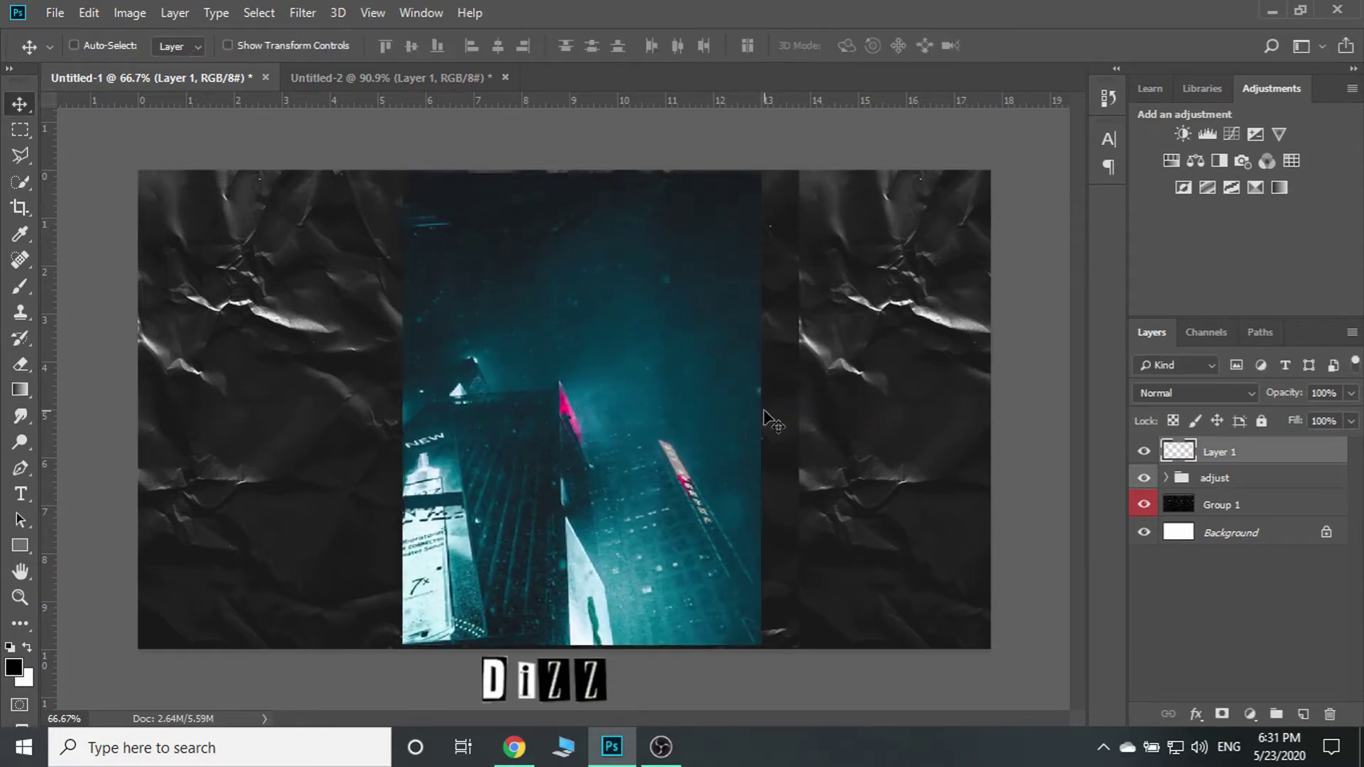
drag(668, 437, 650, 437)
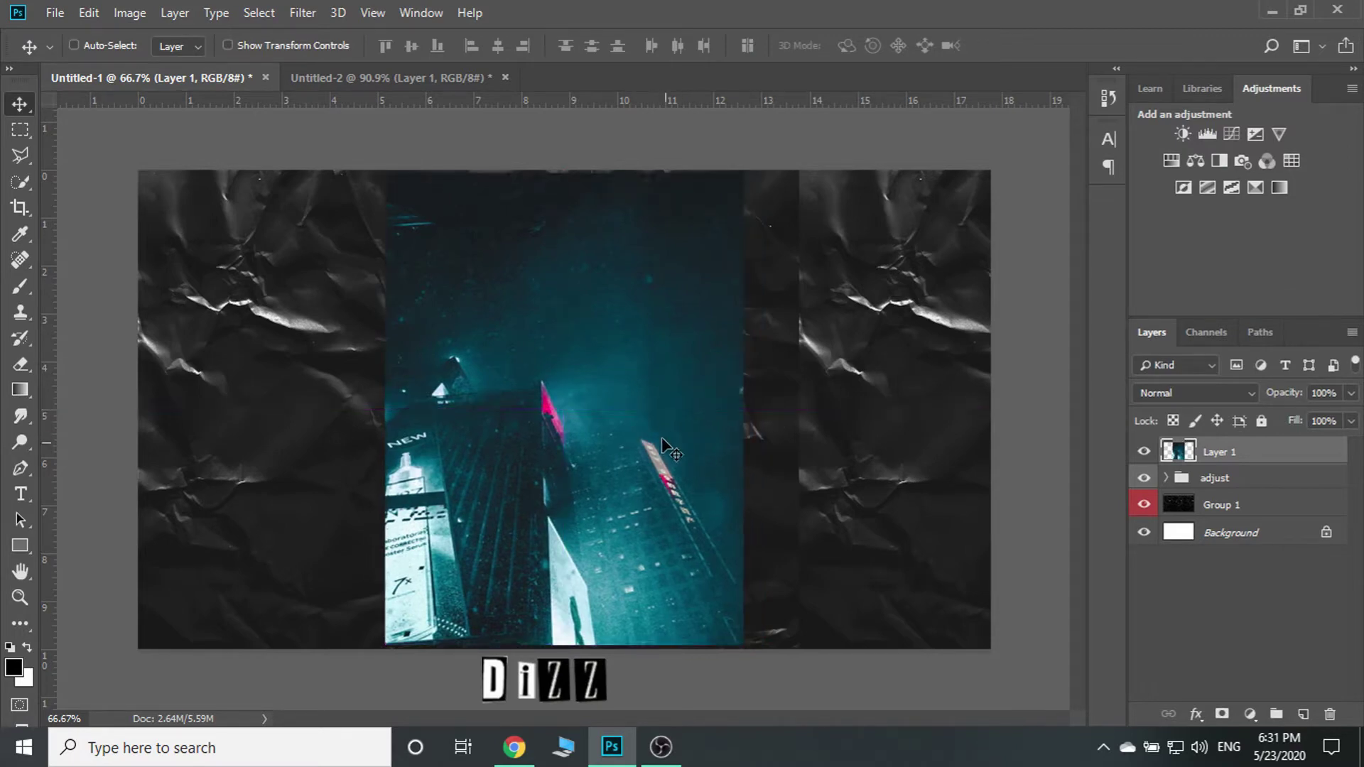
Duplicate the city photo layer as Layer 1 copy
right_click(1265, 458)
click(1123, 104)
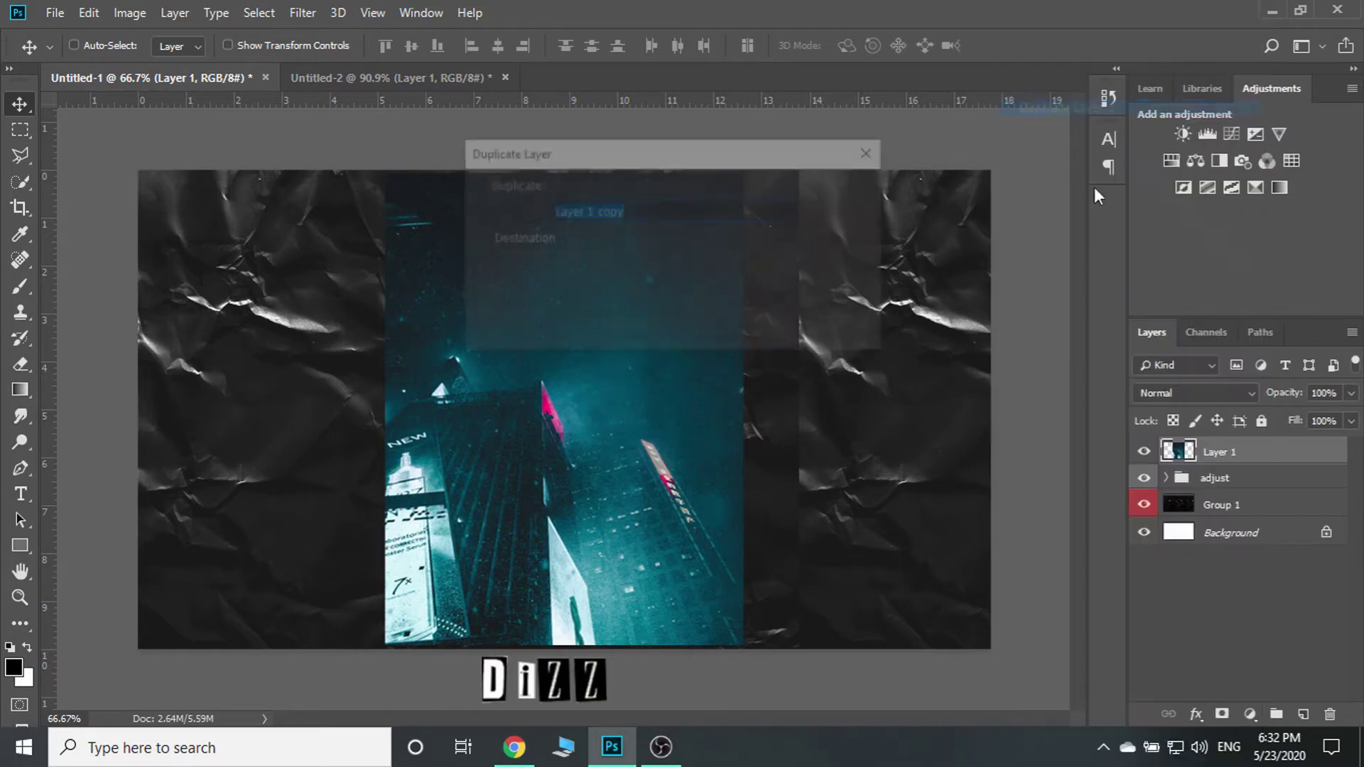
click(848, 190)
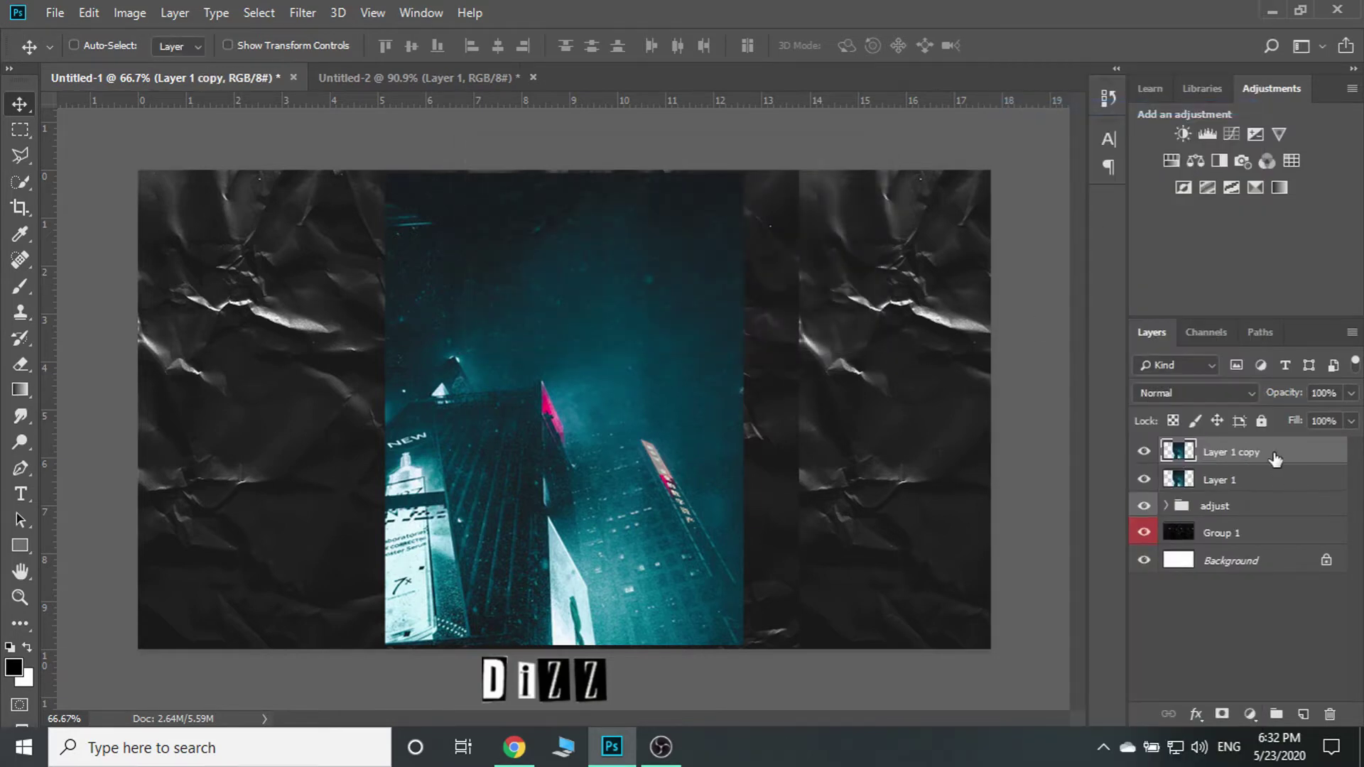
drag(1275, 458, 1270, 486)
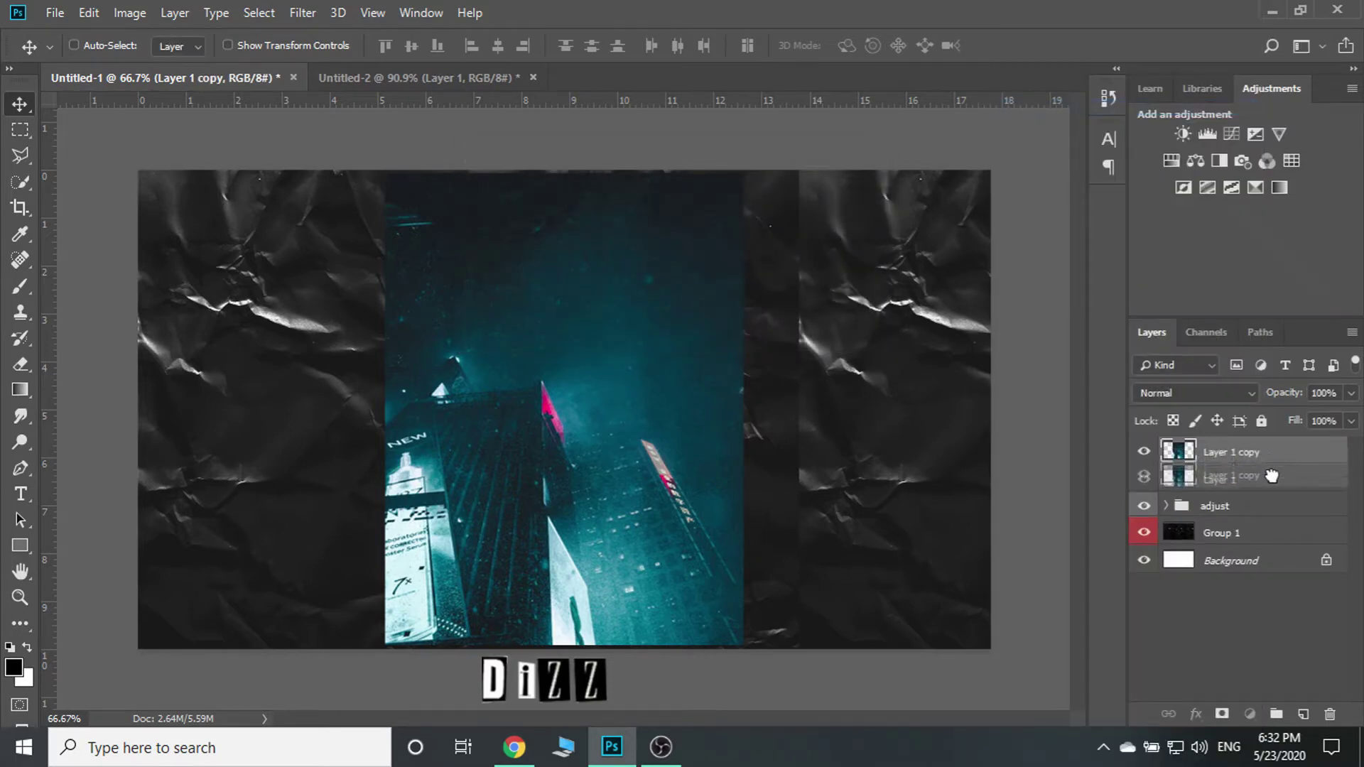
Apply a 44-pixel Gaussian Blur to Layer 1 copy and stack it above Layer 1
click(297, 10)
mouse_move(416, 258)
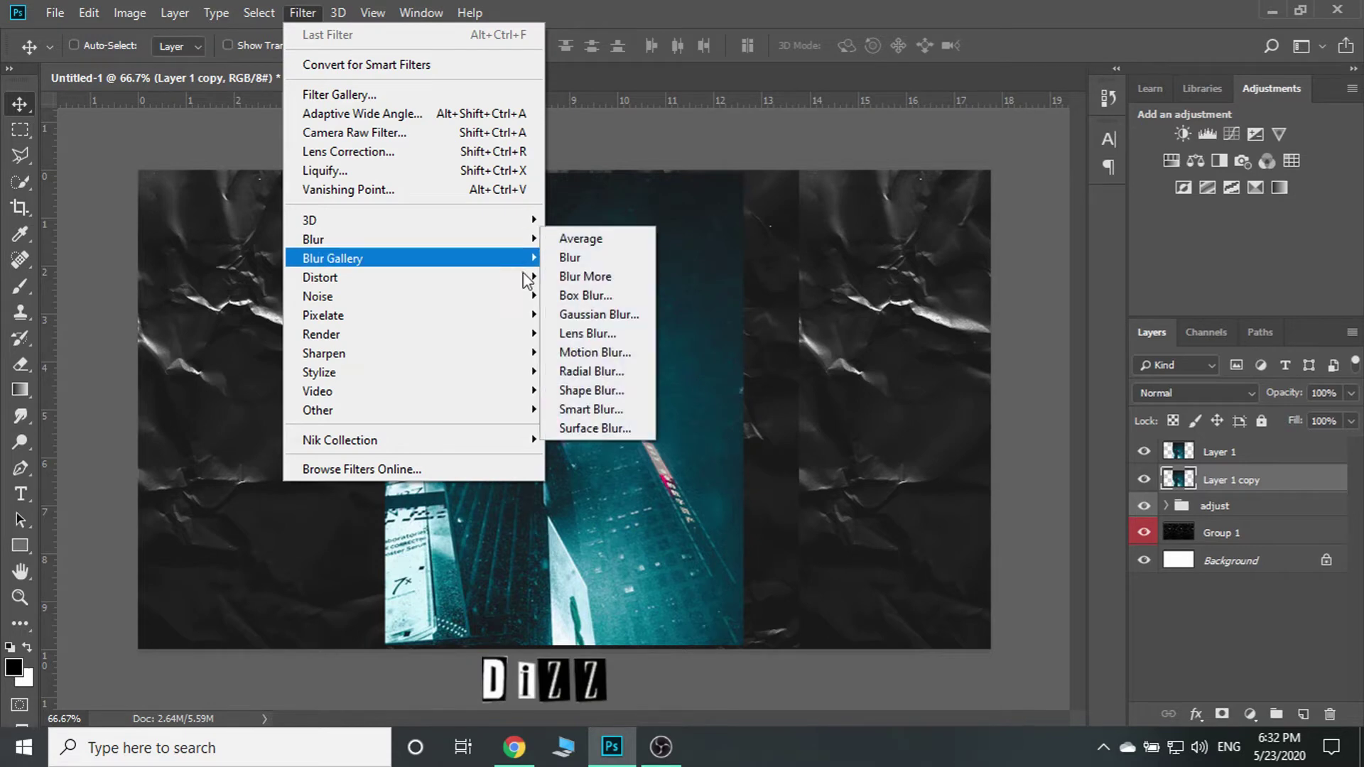
click(599, 314)
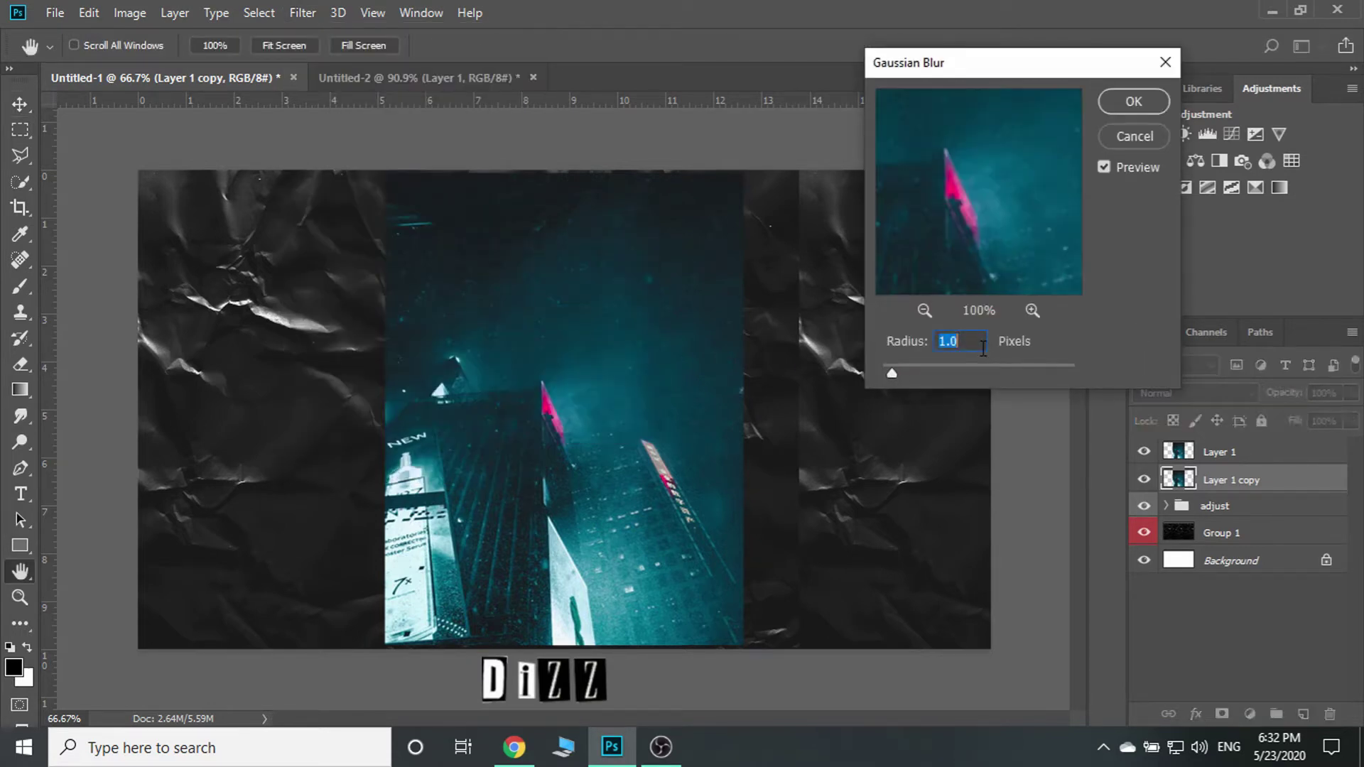
text(44)
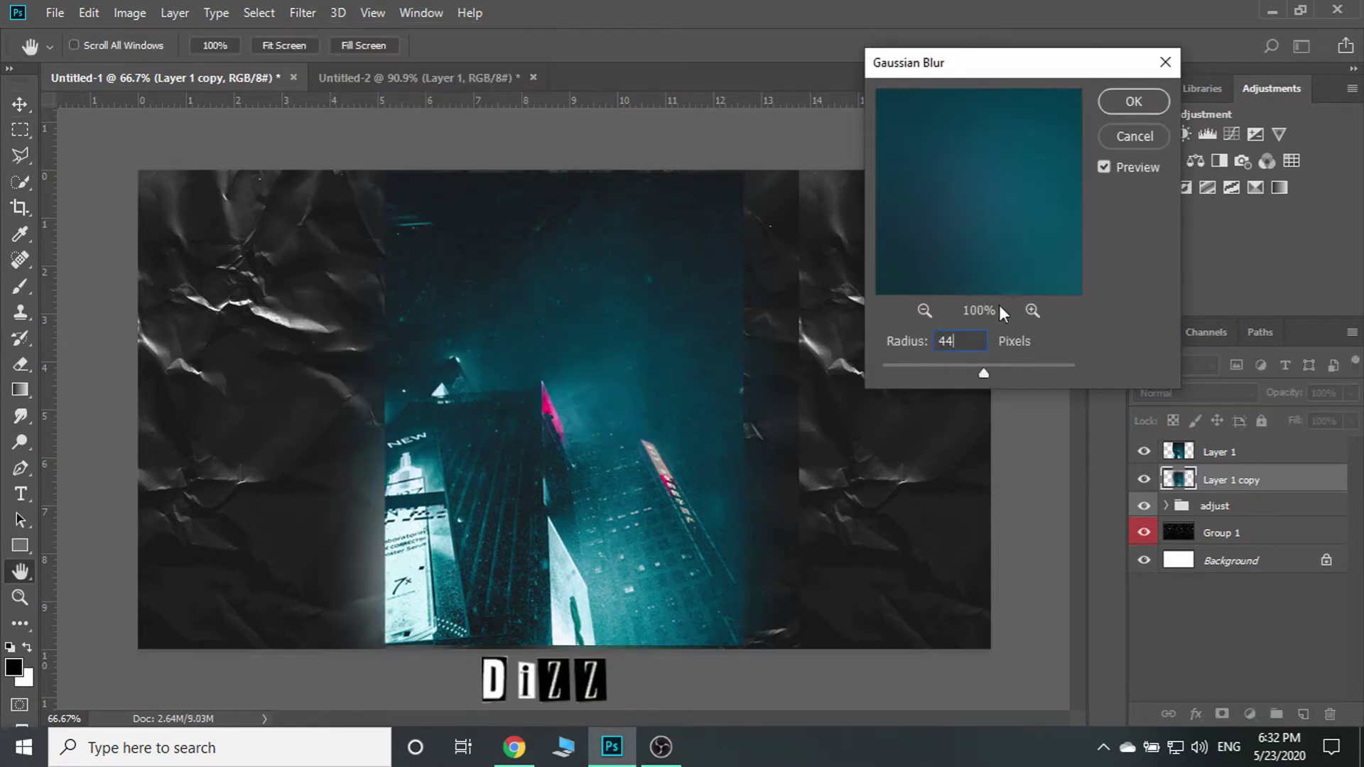
click(1106, 106)
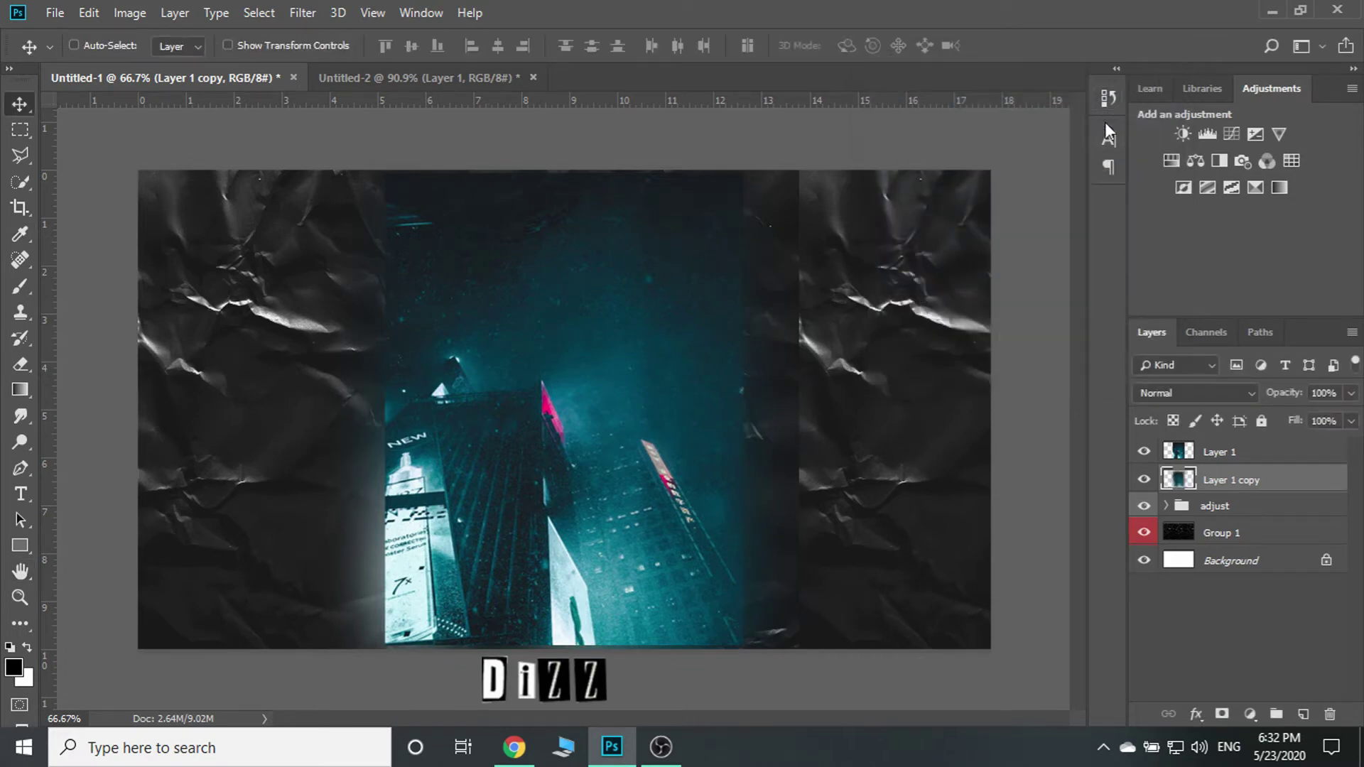
click(1225, 459)
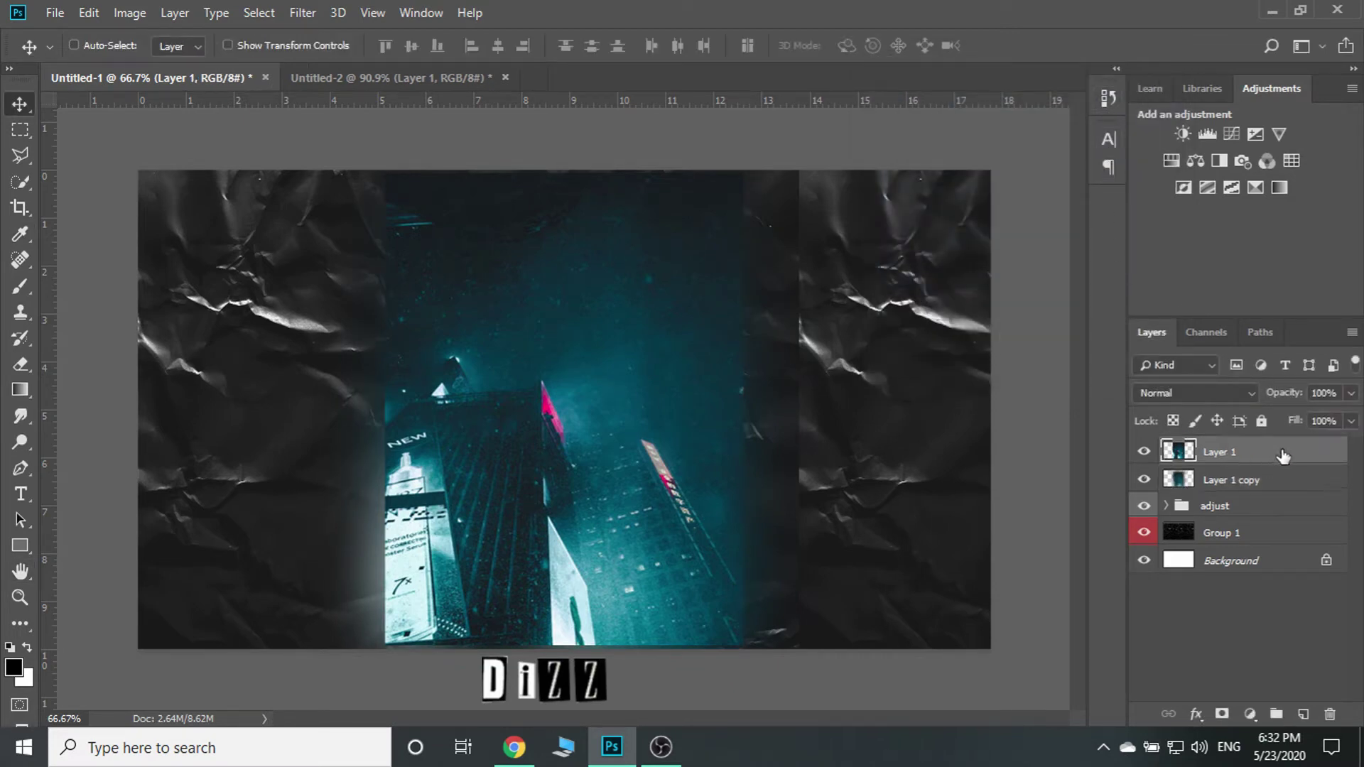
drag(1279, 453, 1278, 489)
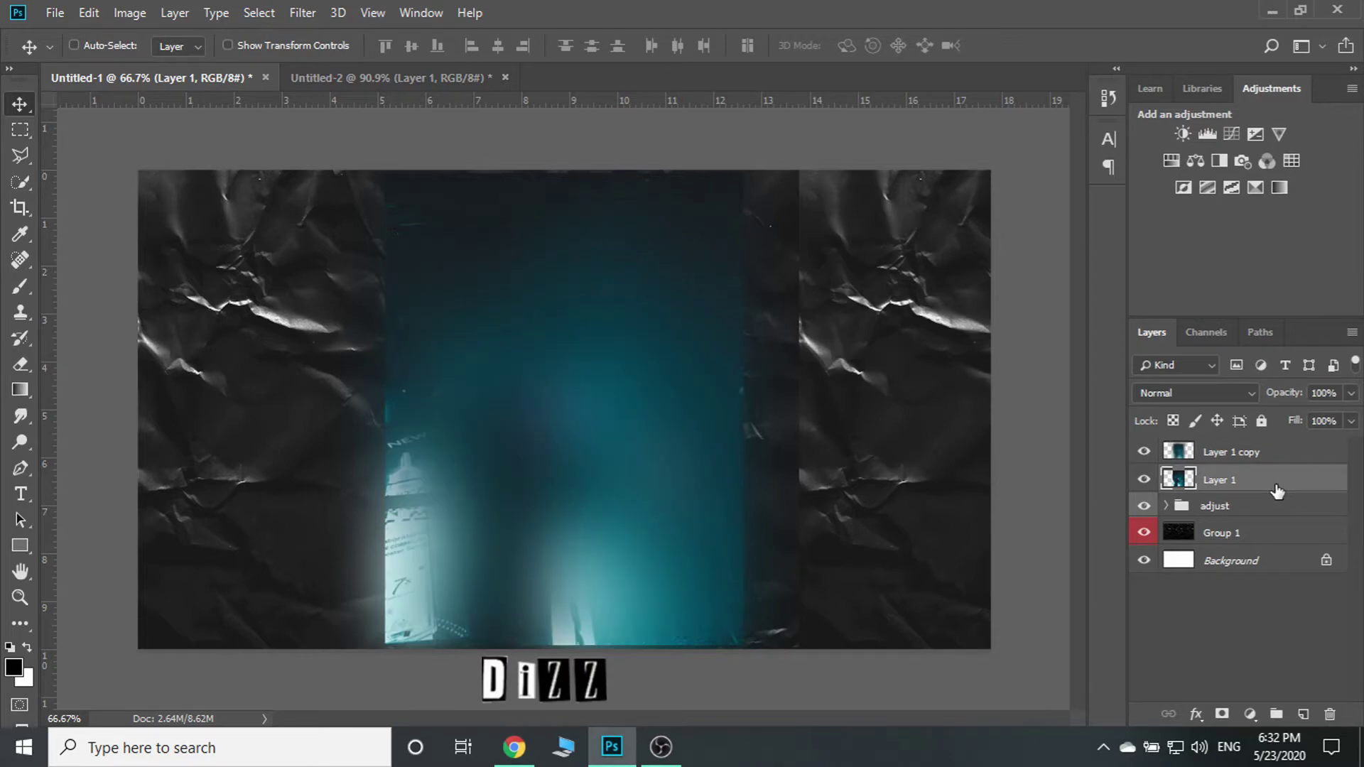
Preview darkening and lightening blend modes on the blurred Layer 1 copy
click(1228, 456)
click(1201, 393)
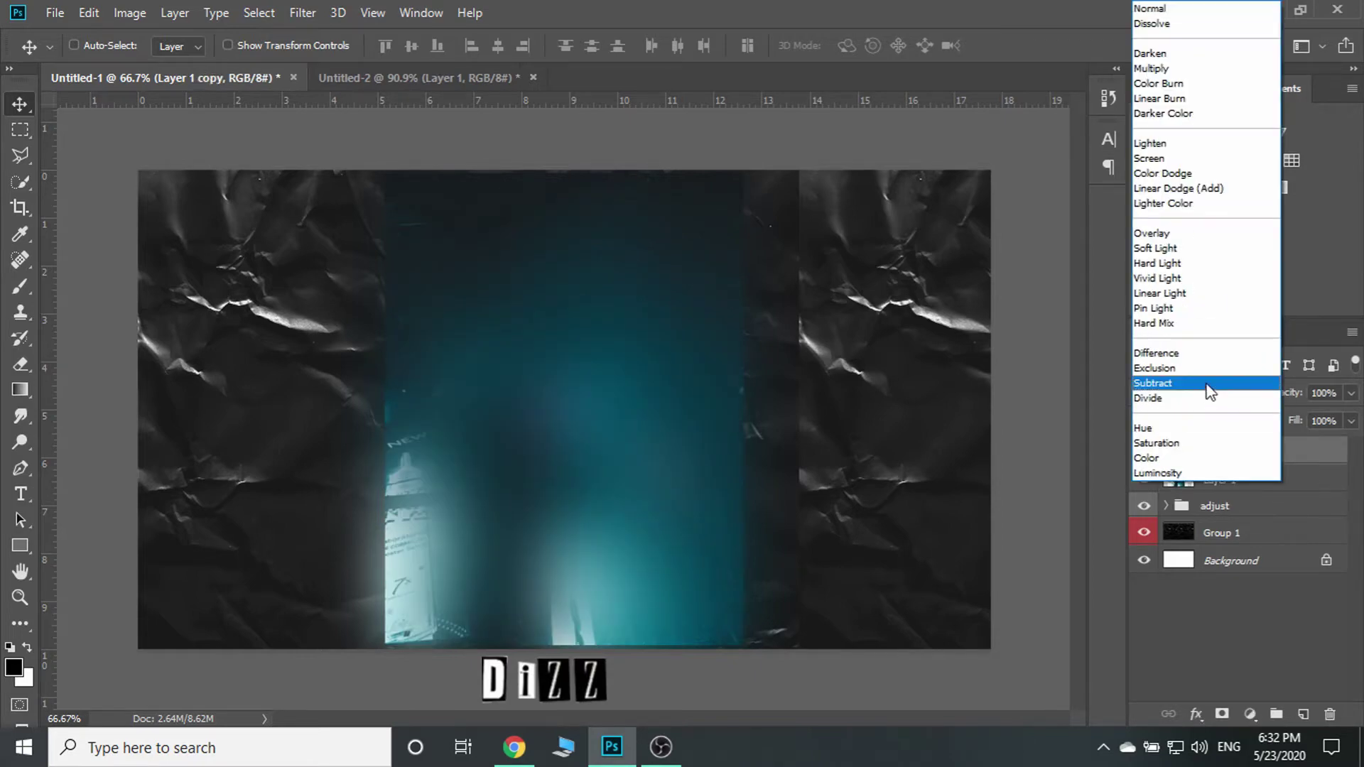
click(1164, 326)
key(Up)
key(Up)
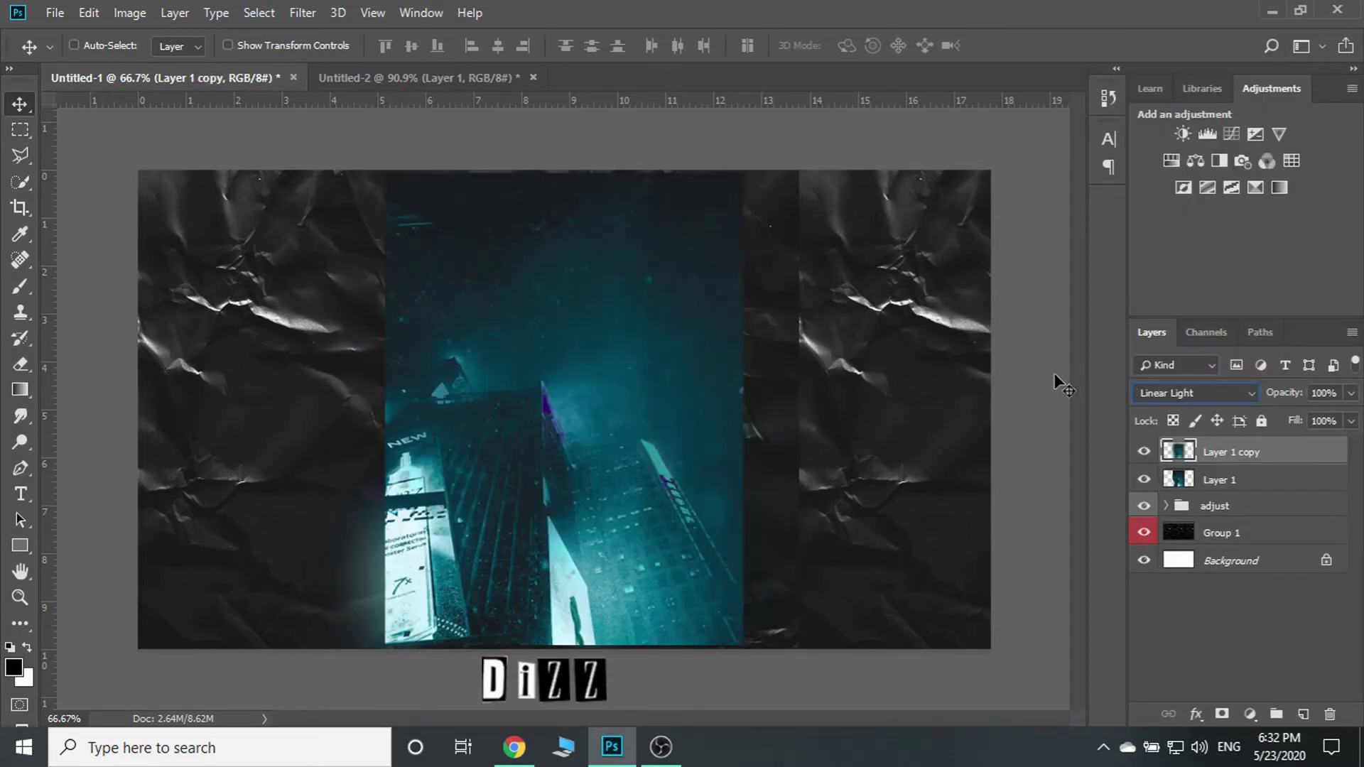
key(Up)
key(Up)
key(Up)
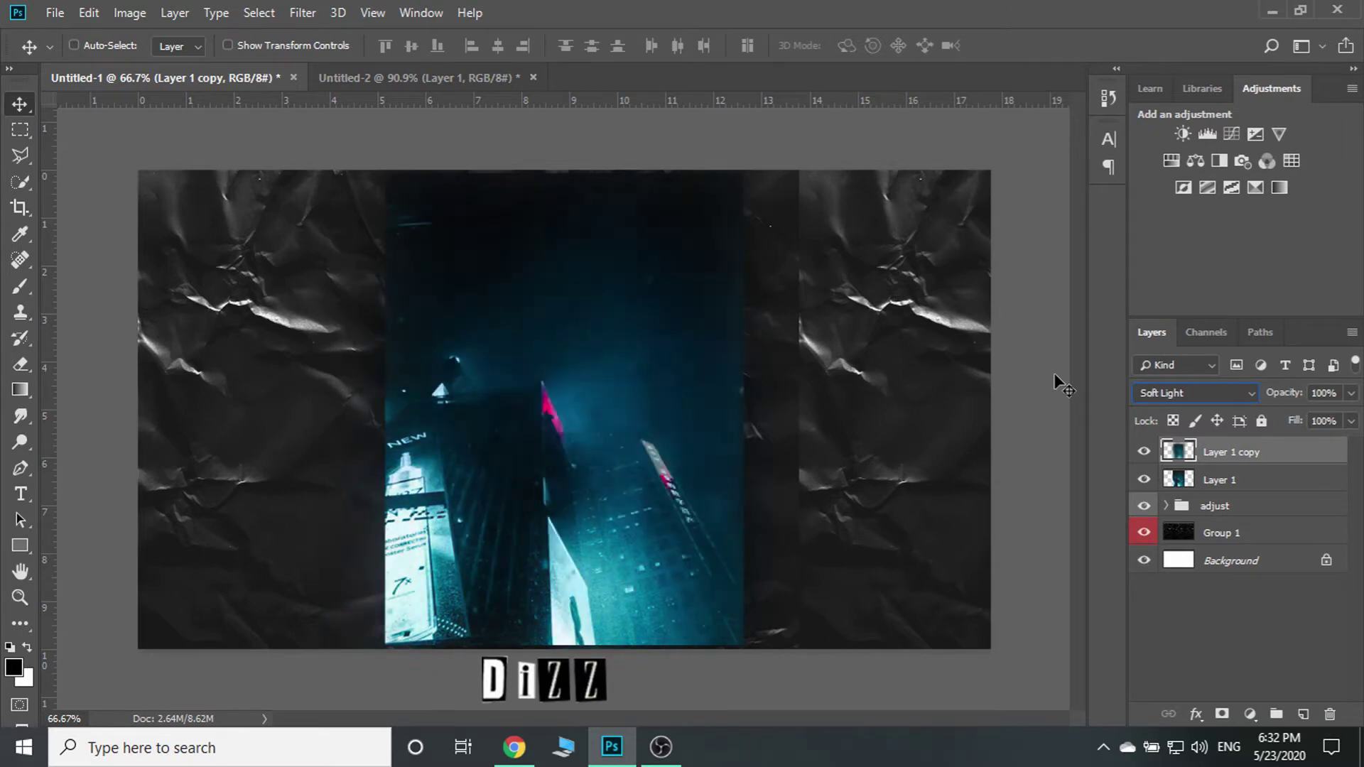
key(Up)
key(Up)
key(Up)
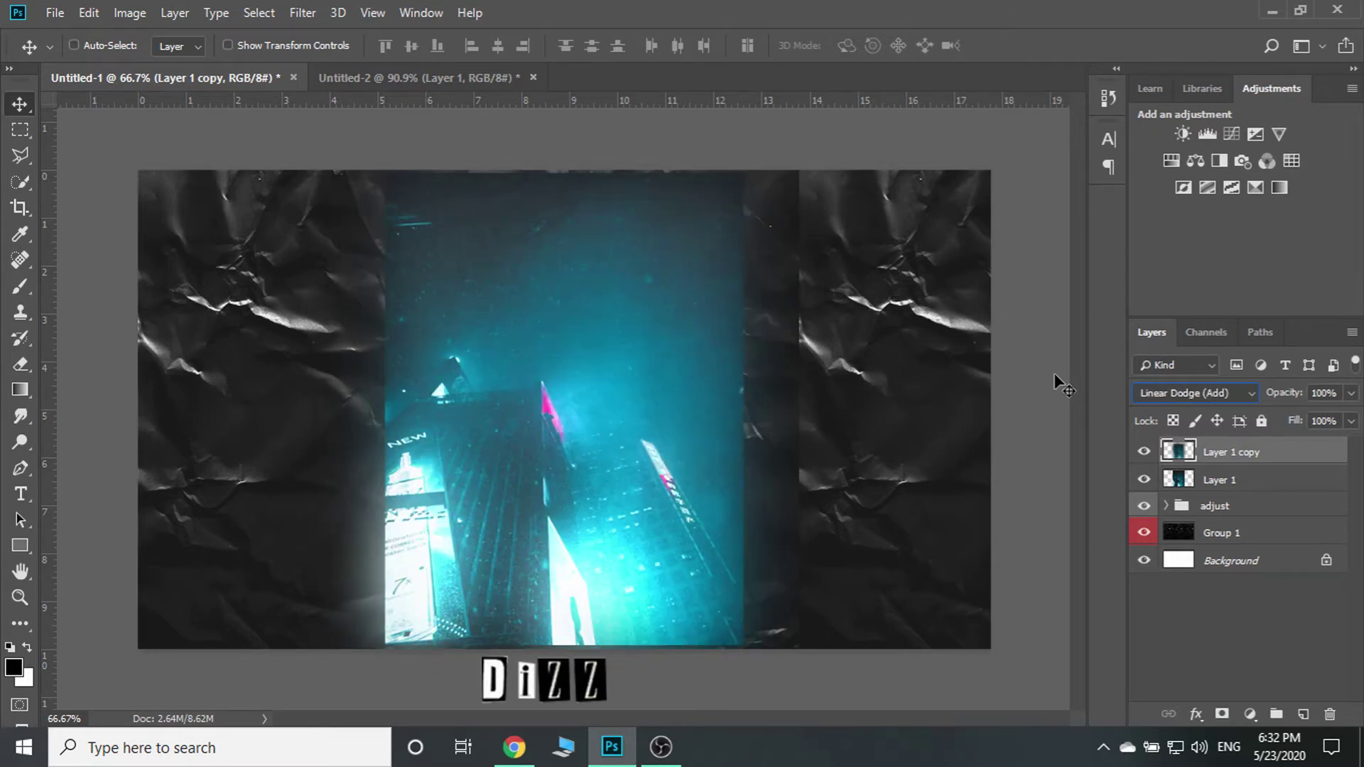
key(Up)
key(Up)
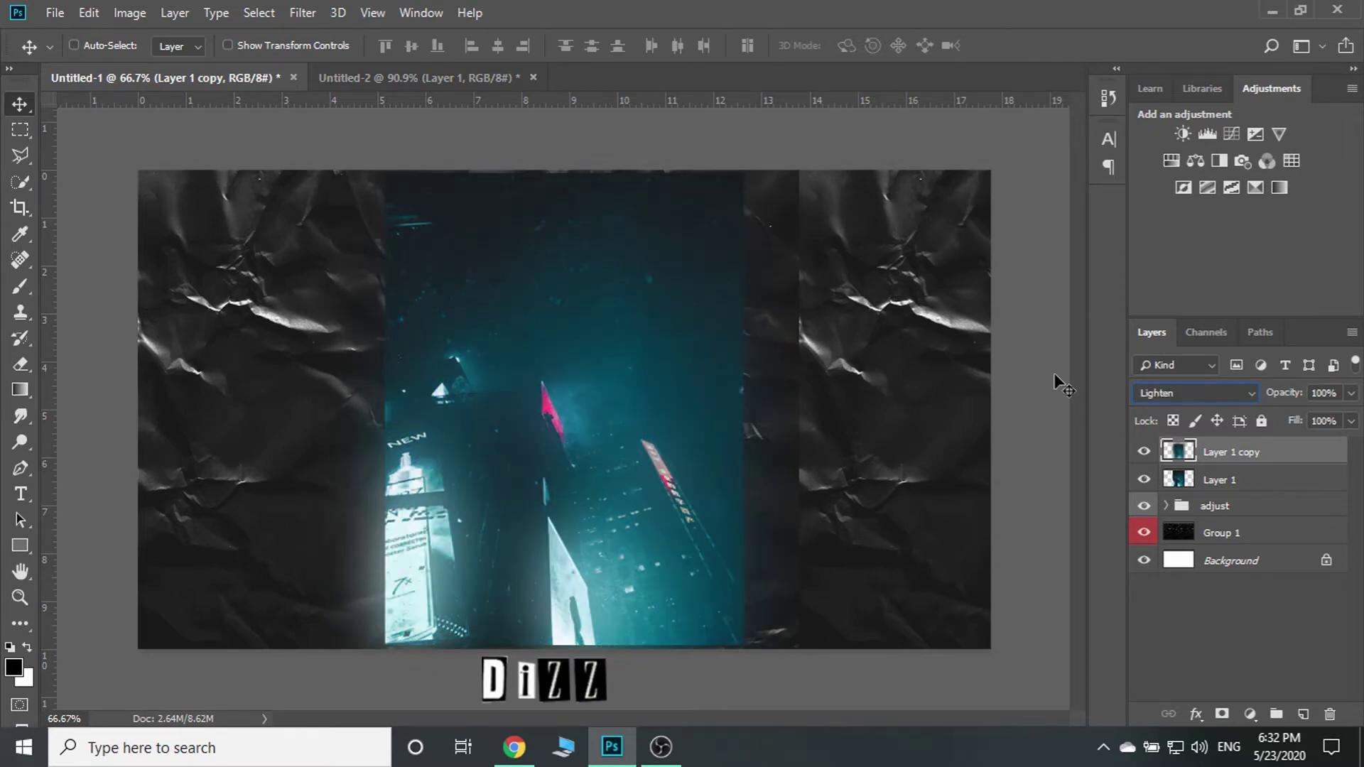
key(Up)
key(Up)
key(Down)
key(Down)
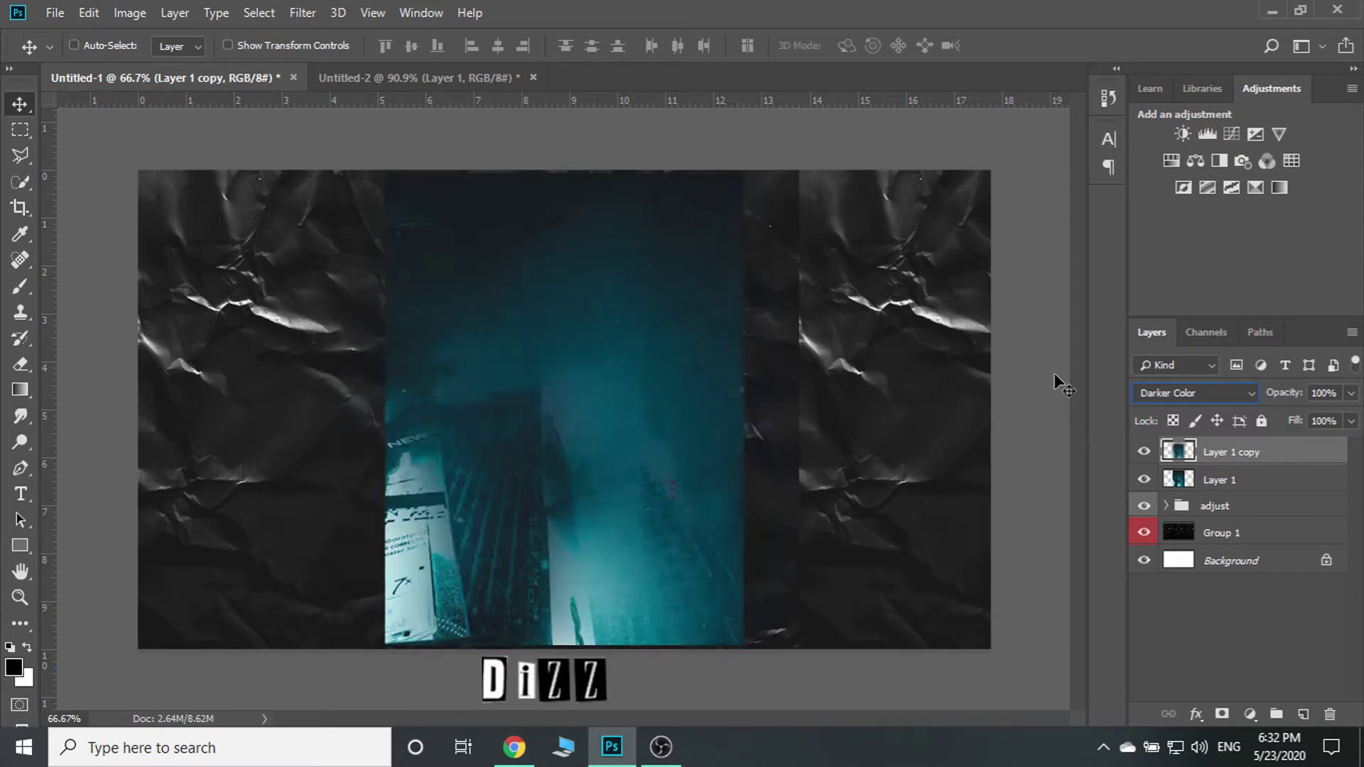
key(Down)
key(Down)
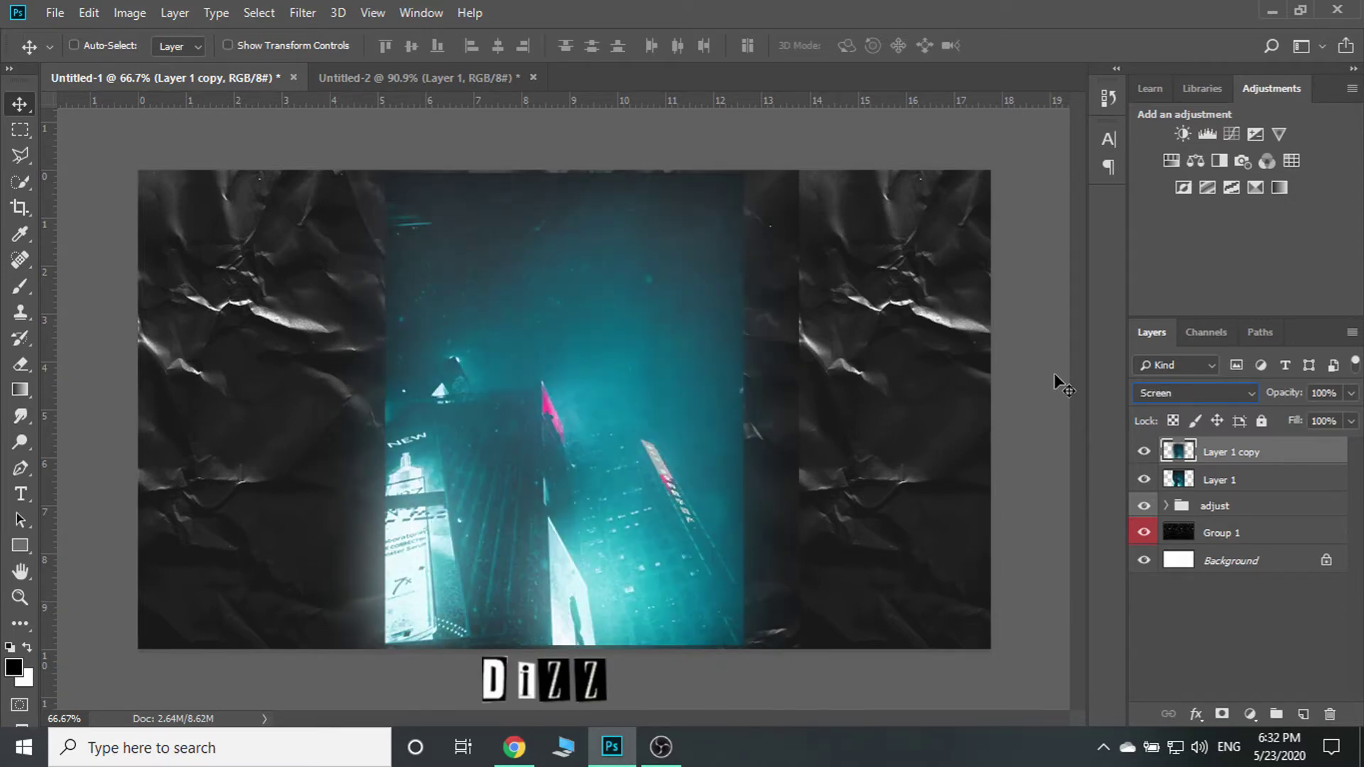
key(Down)
key(Down)
key(Down)
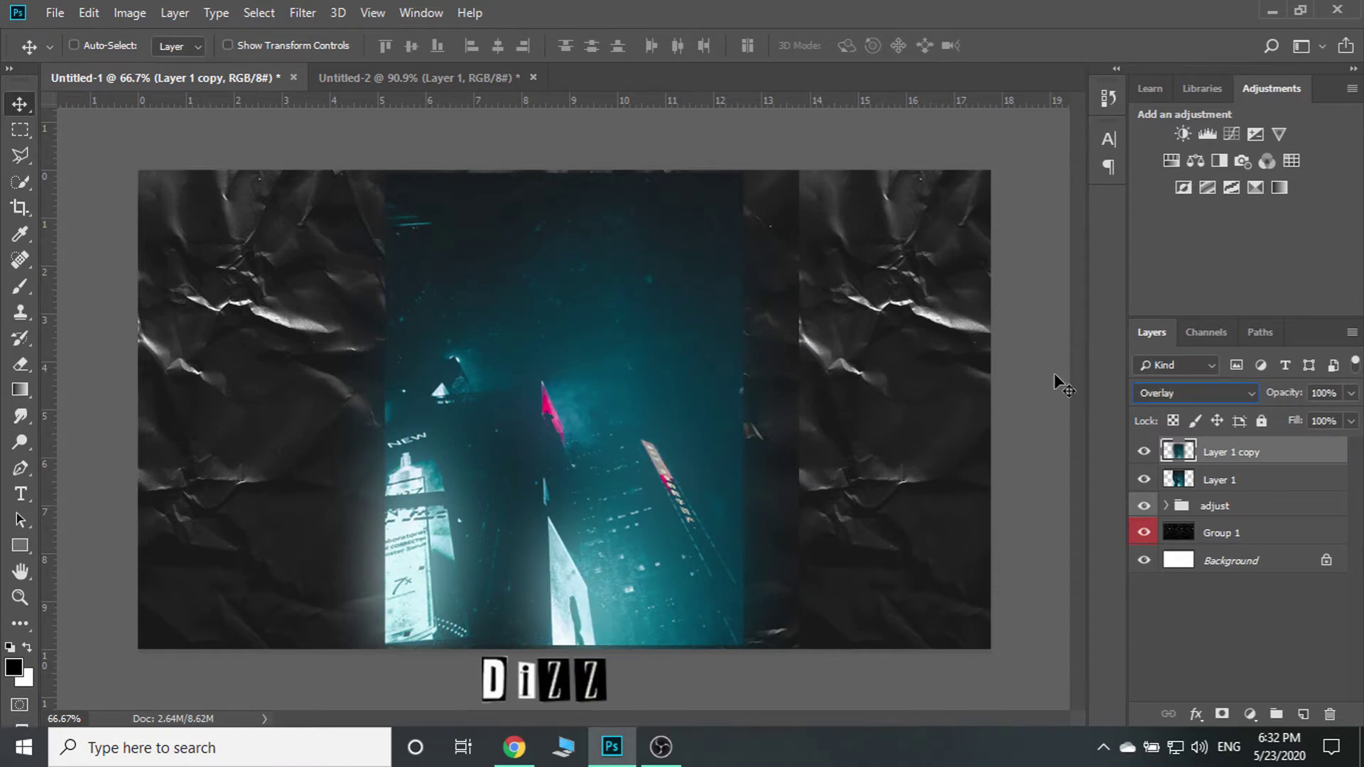
Settle Layer 1 copy on Color Dodge at 40% opacity and toggle it to compare
key(Down)
key(Up)
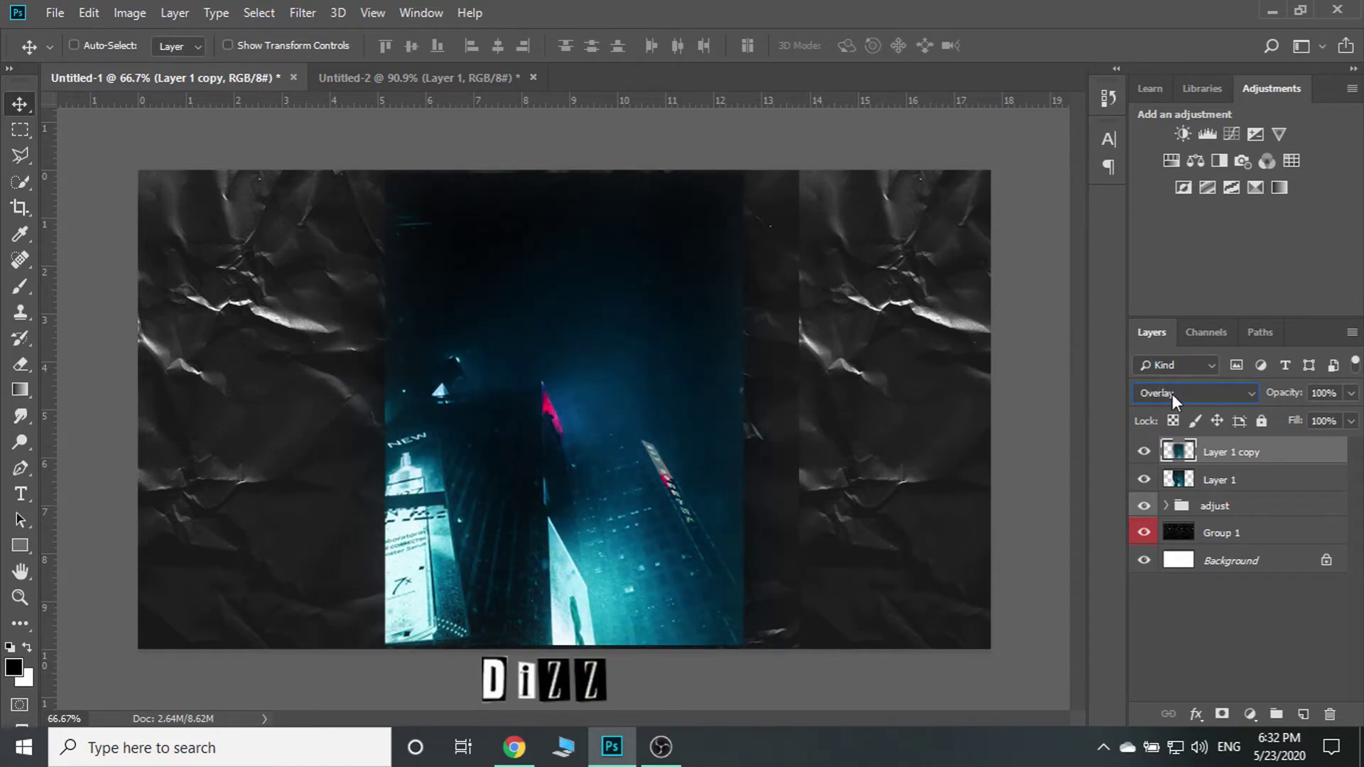
key(Up)
key(Up)
key(Up)
key(Down)
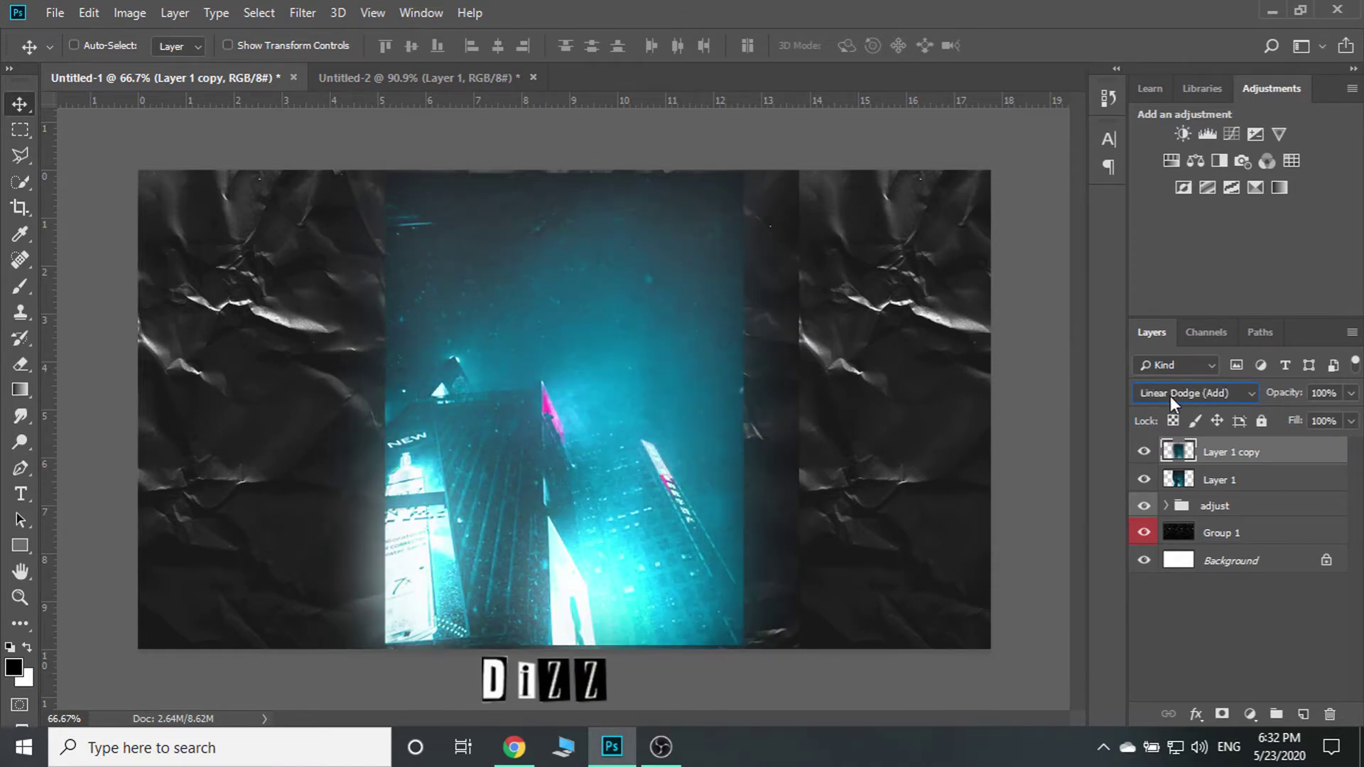
key(Up)
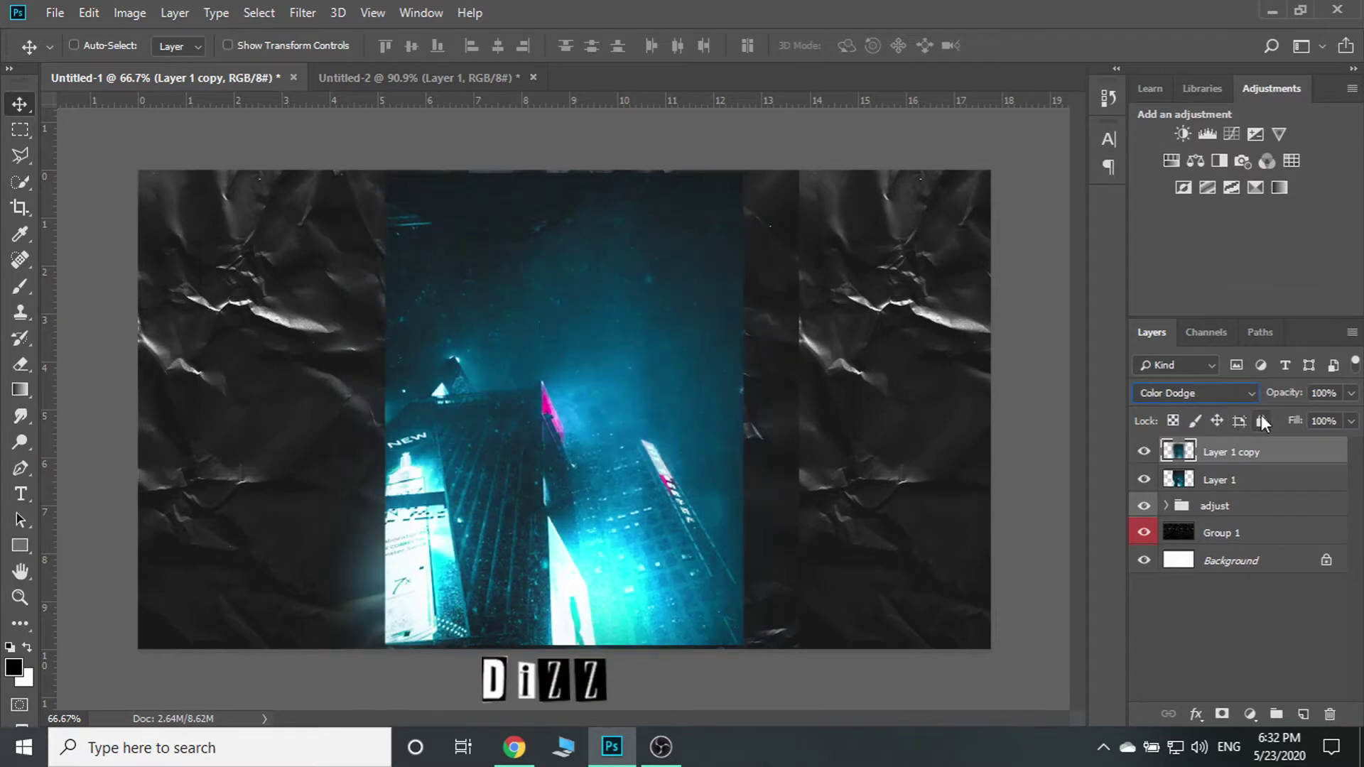
drag(1289, 400, 1228, 402)
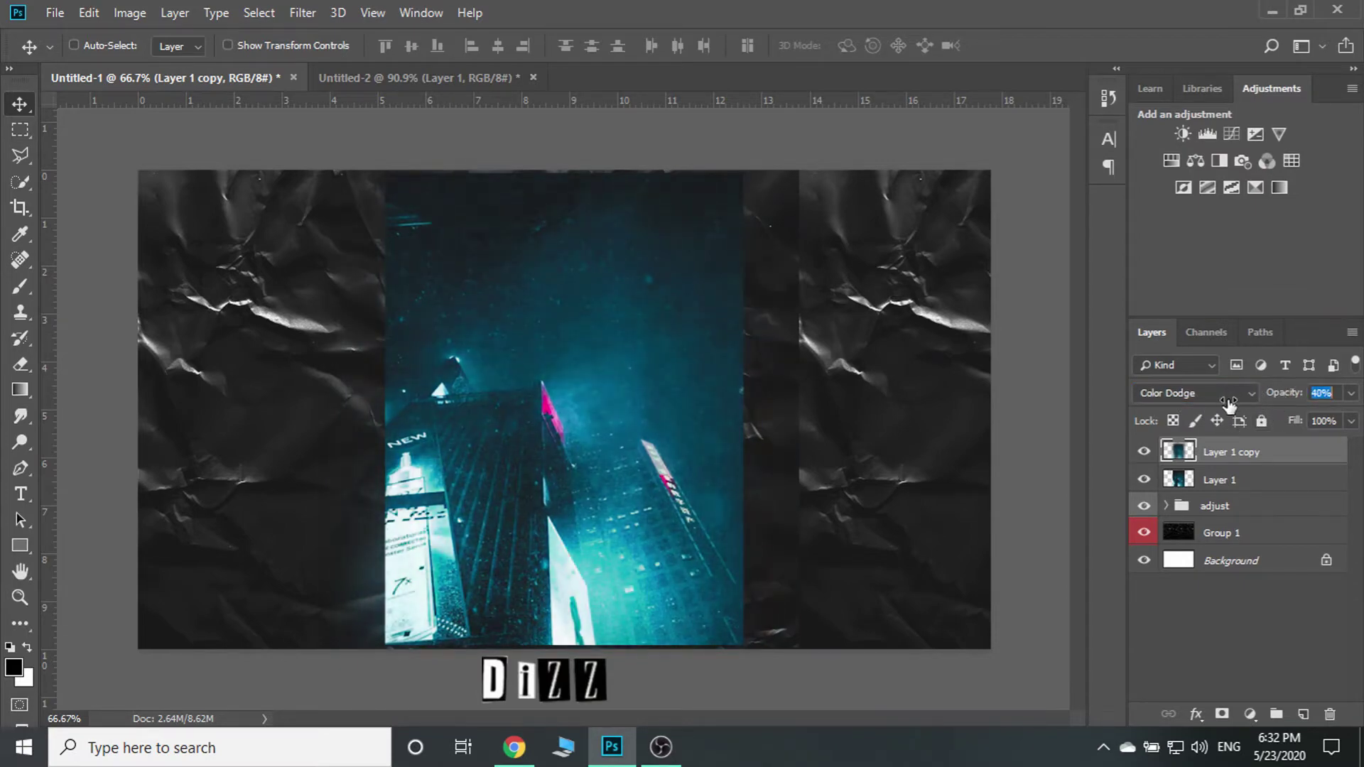
click(1144, 453)
click(1144, 453)
Place Black Paper Texture 09 into the poster as an embedded layer
click(88, 12)
click(55, 13)
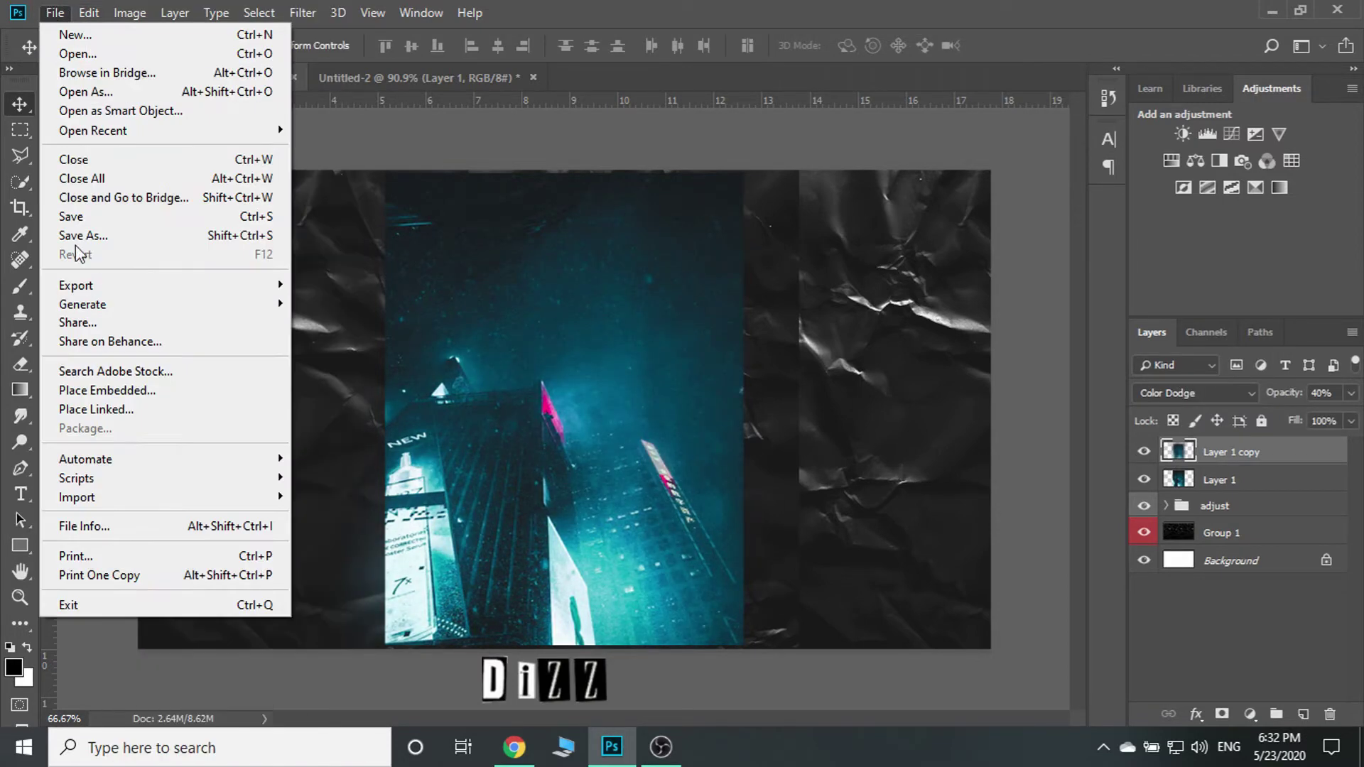
click(98, 390)
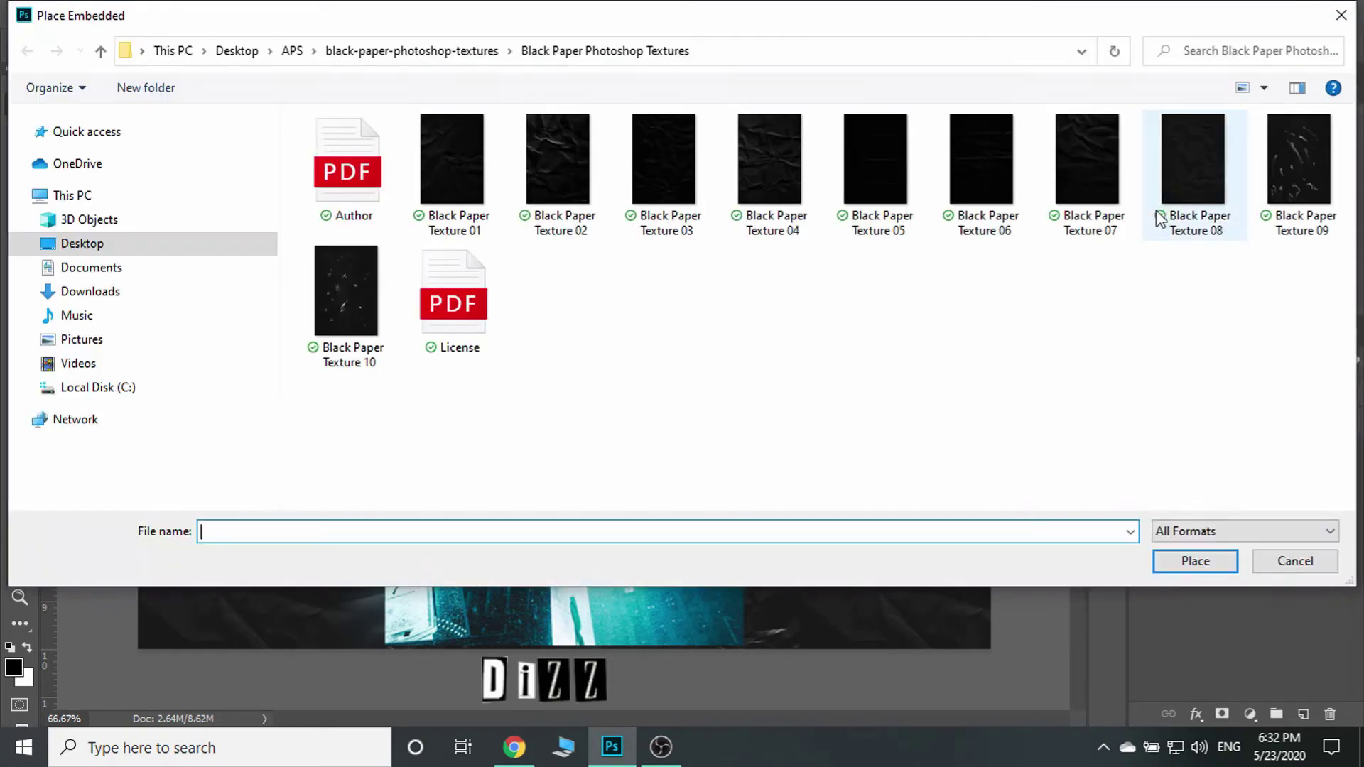
click(1299, 171)
click(1187, 565)
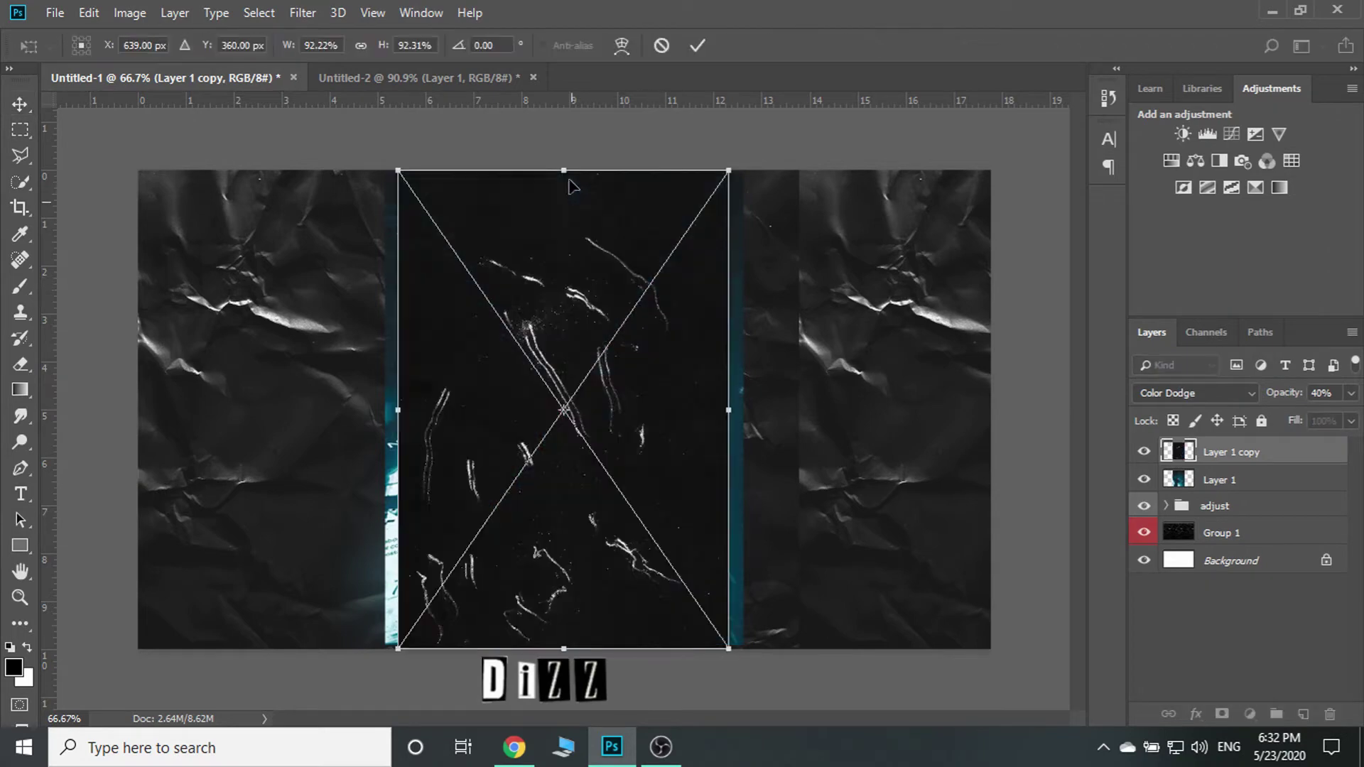
Fit the texture's height to the photo area and stack it beneath Layer 1
drag(561, 186, 561, 192)
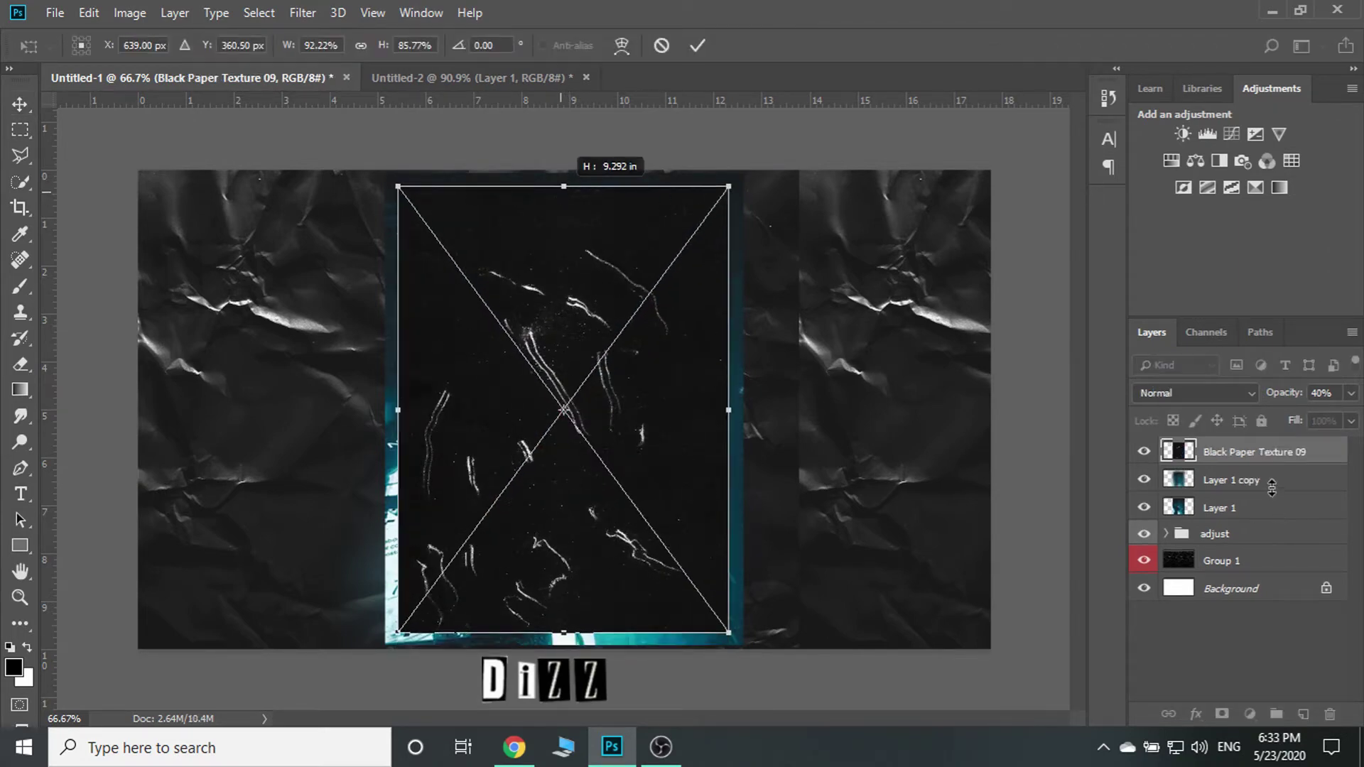
drag(600, 387, 600, 398)
key(Return)
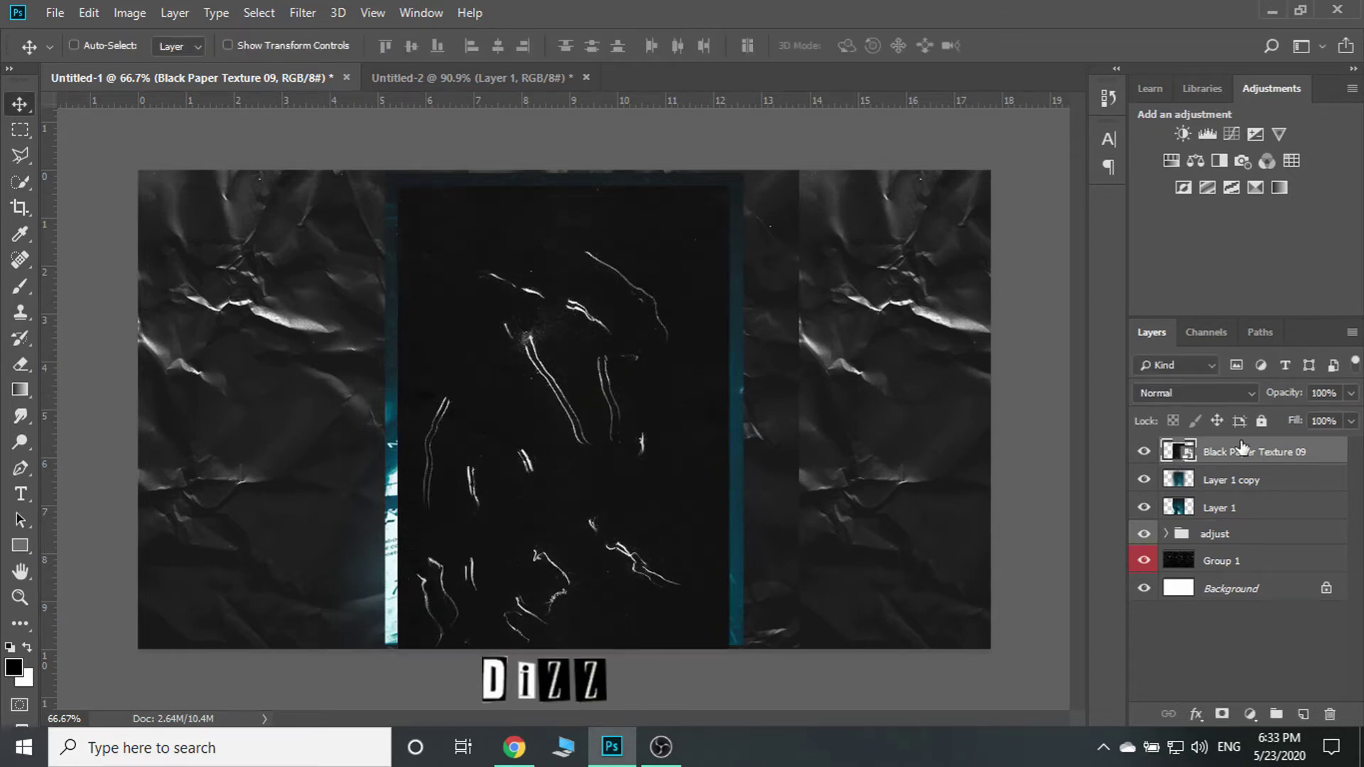
key(ctrl+t)
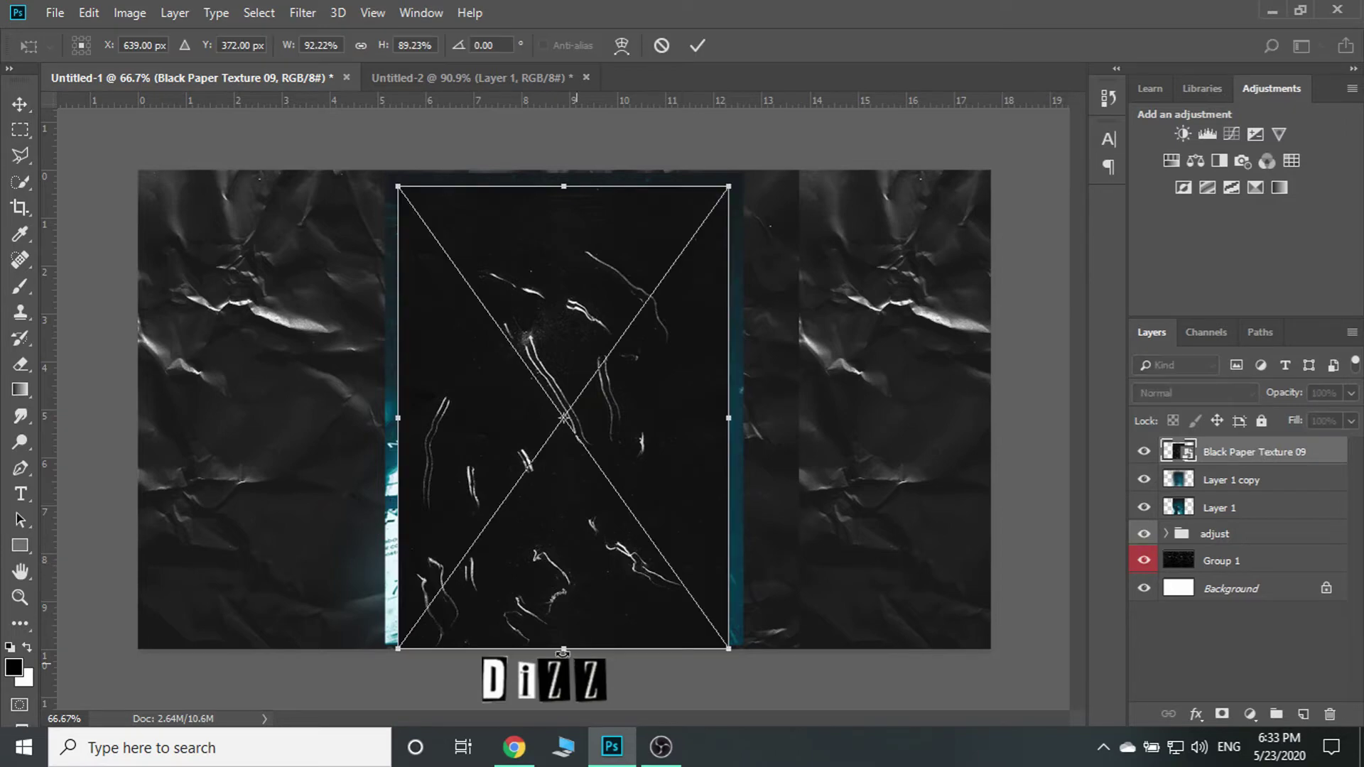
drag(565, 644, 565, 633)
key(Return)
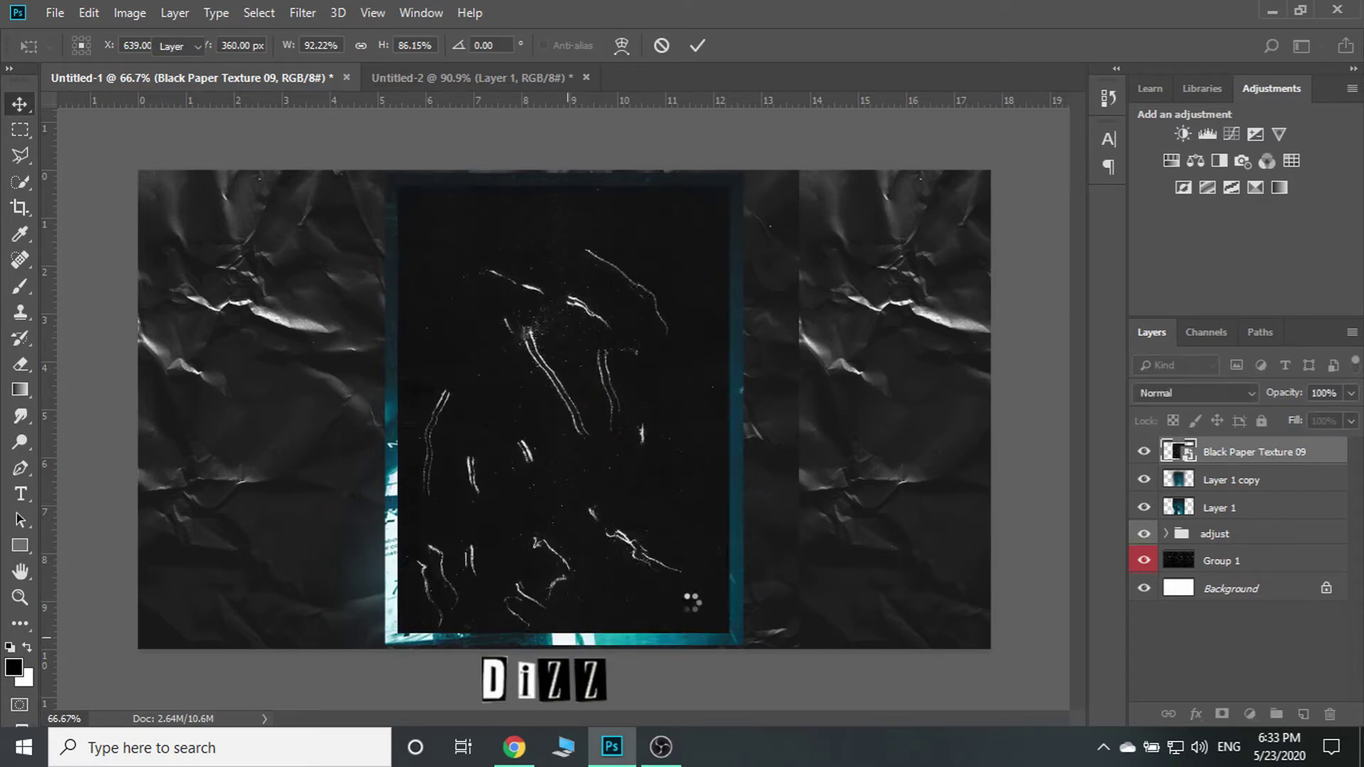
drag(1290, 458, 1263, 521)
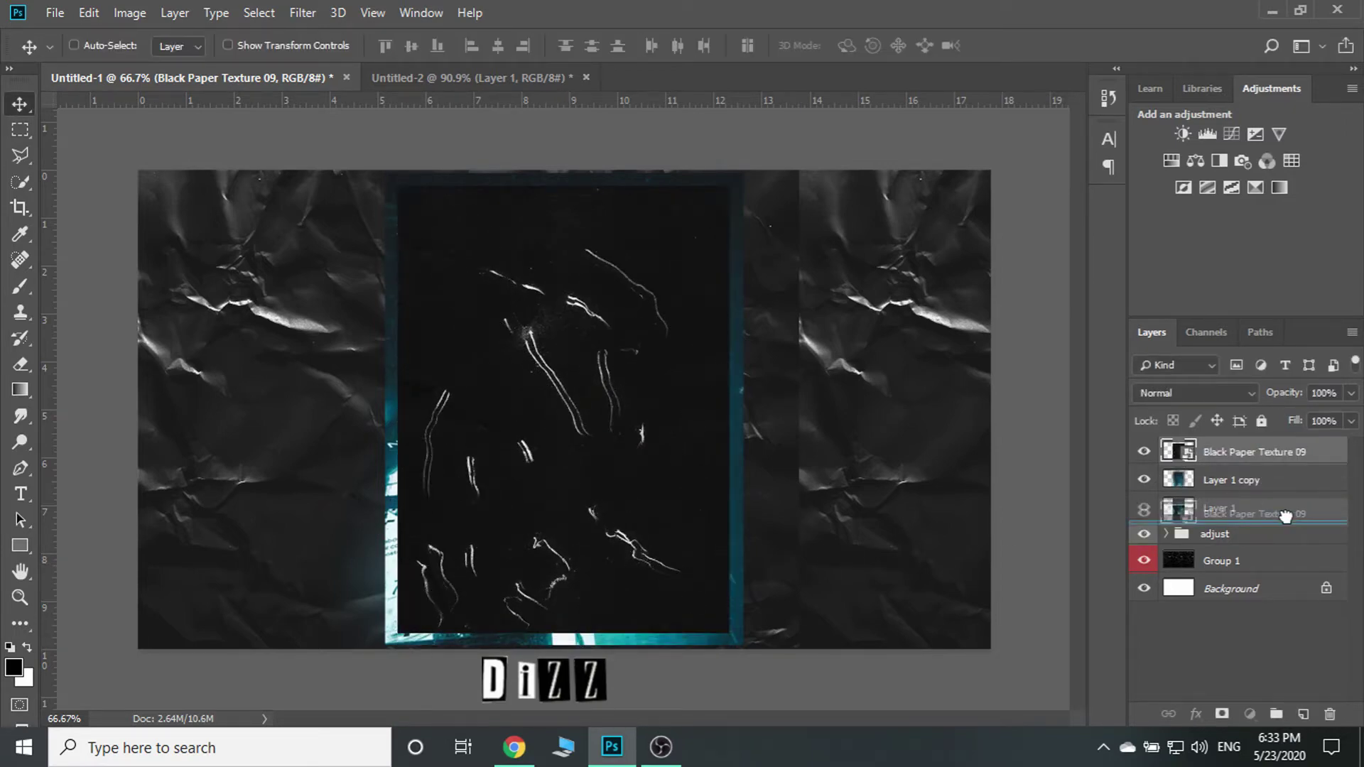
Try Hard Mix and lighter blend modes on Layer 1, ending on Linear Dodge (Add)
click(1237, 480)
click(1198, 393)
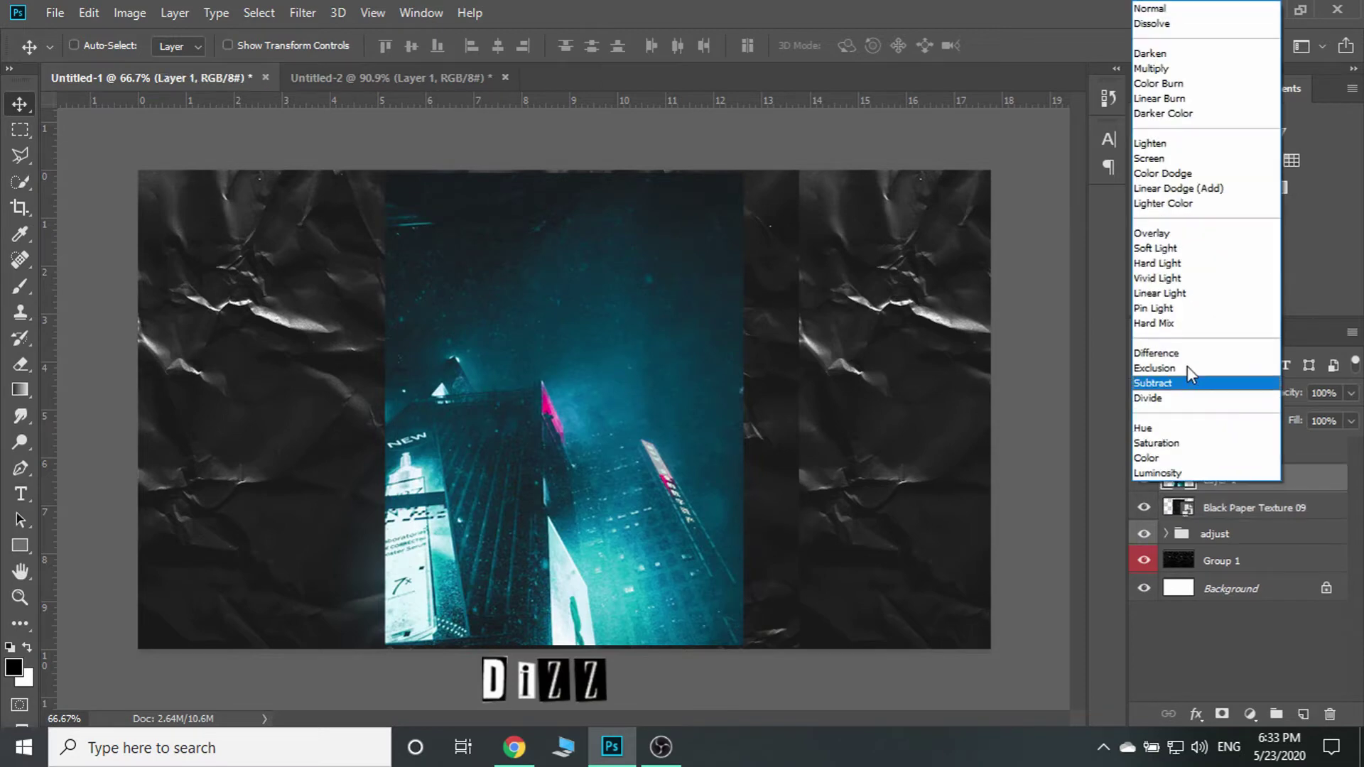
click(1162, 324)
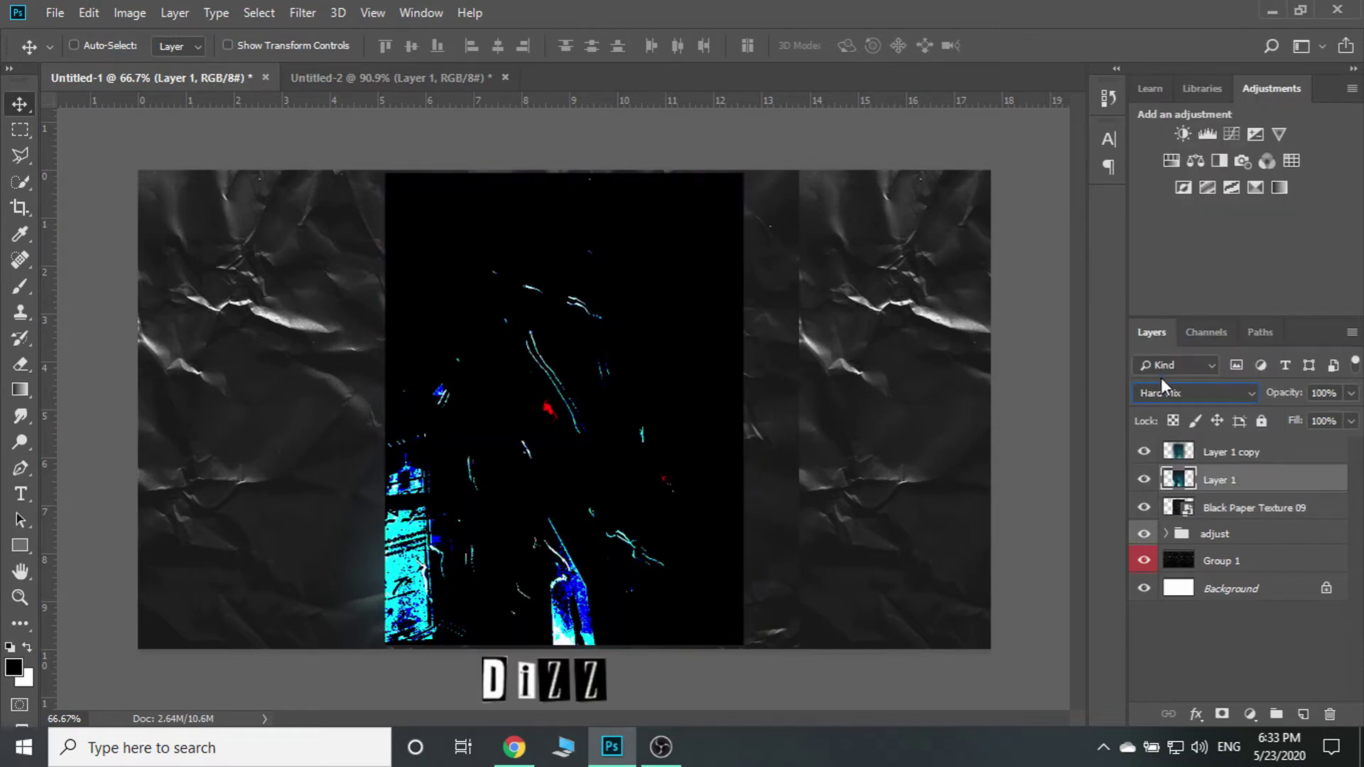
key(Up)
key(Up)
key(Up)
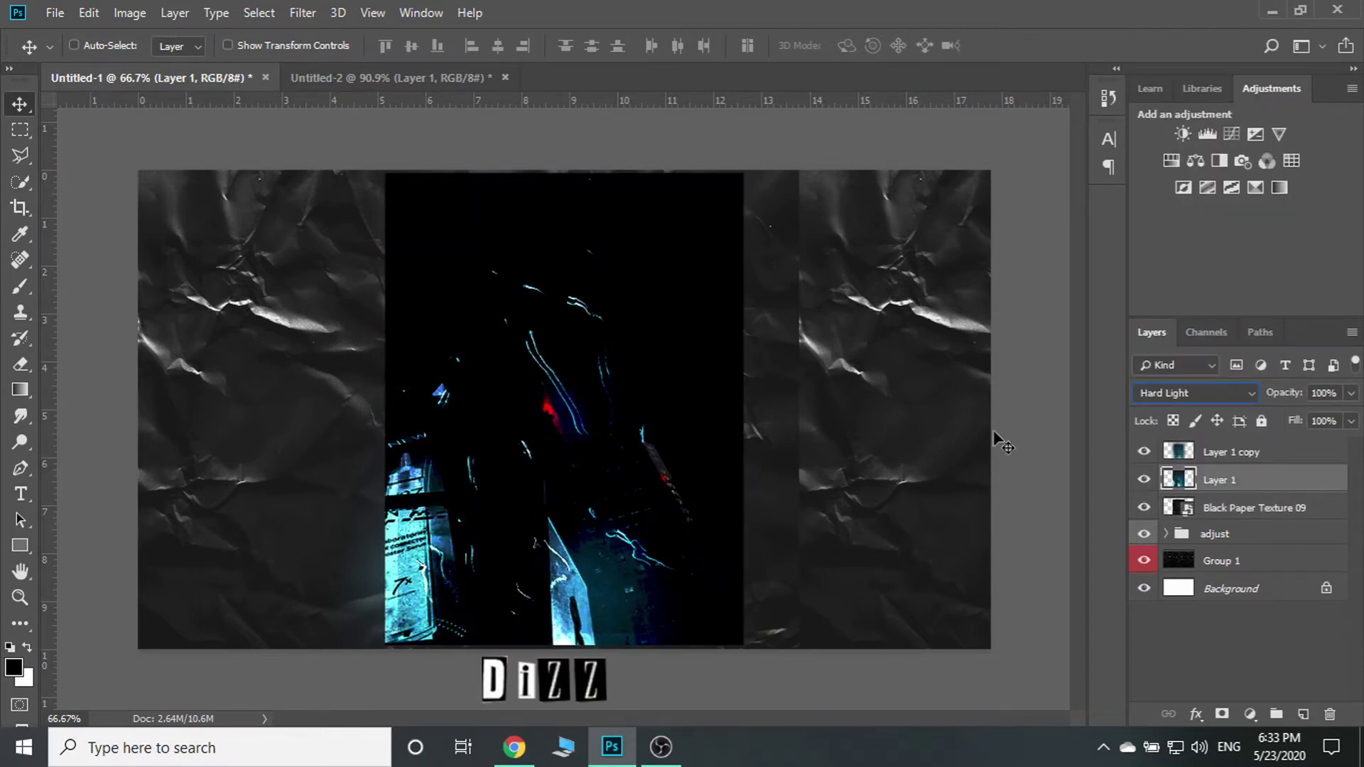
key(Up)
key(Up)
key(Up)
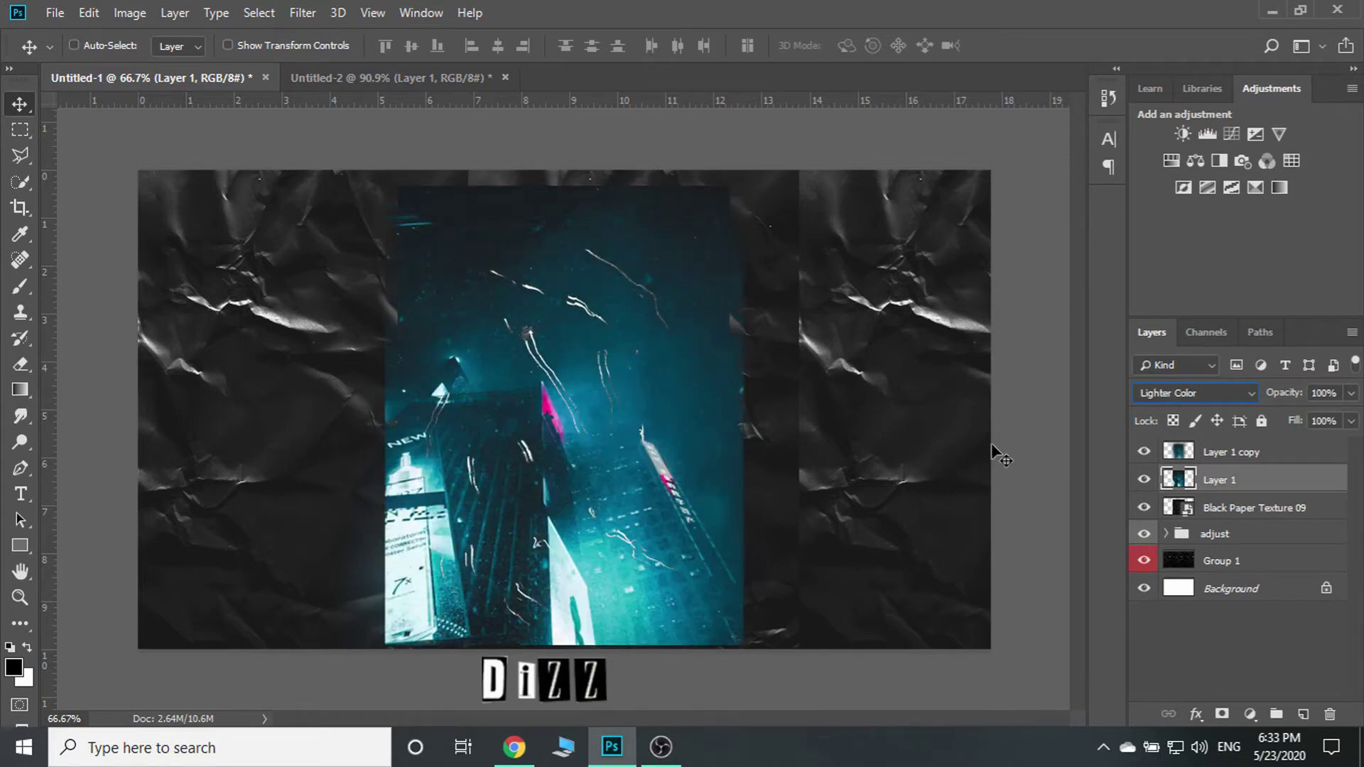
key(Up)
key(Down)
key(Up)
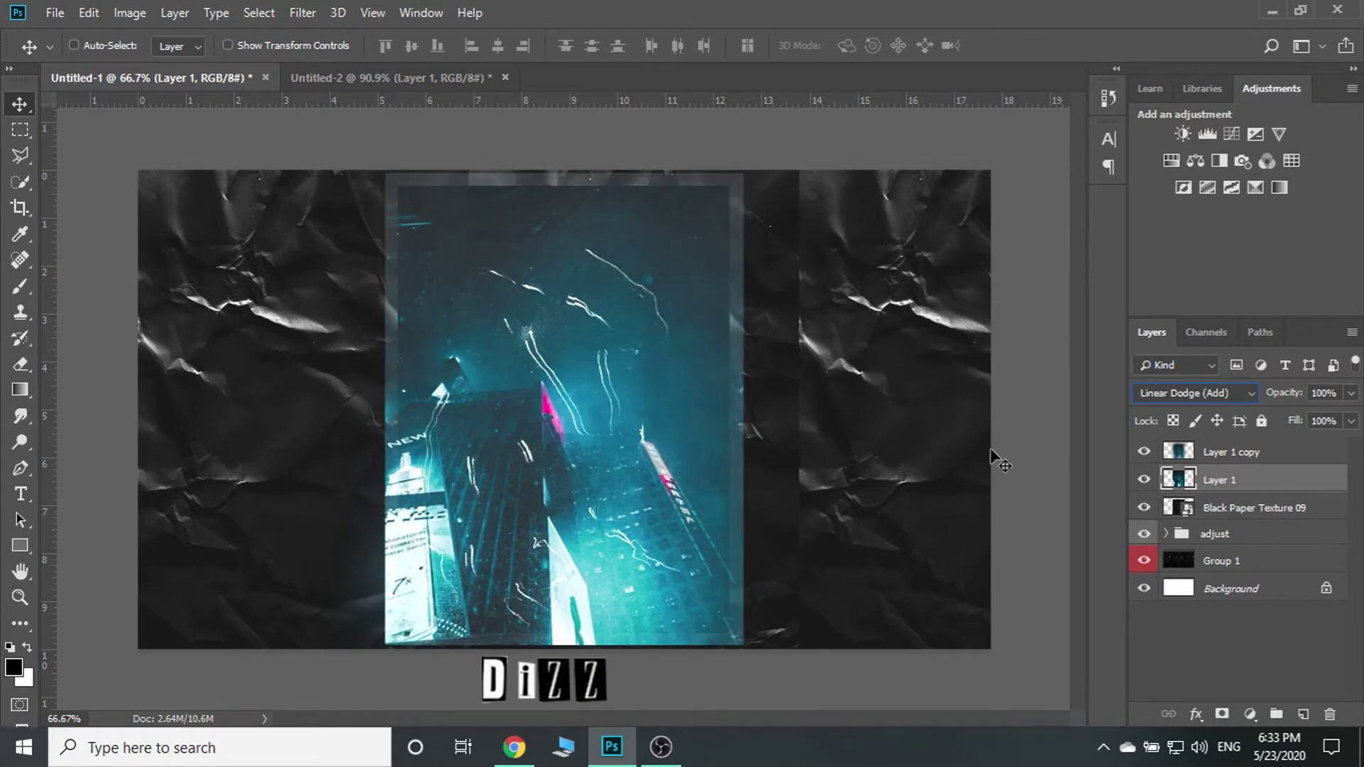
key(Up)
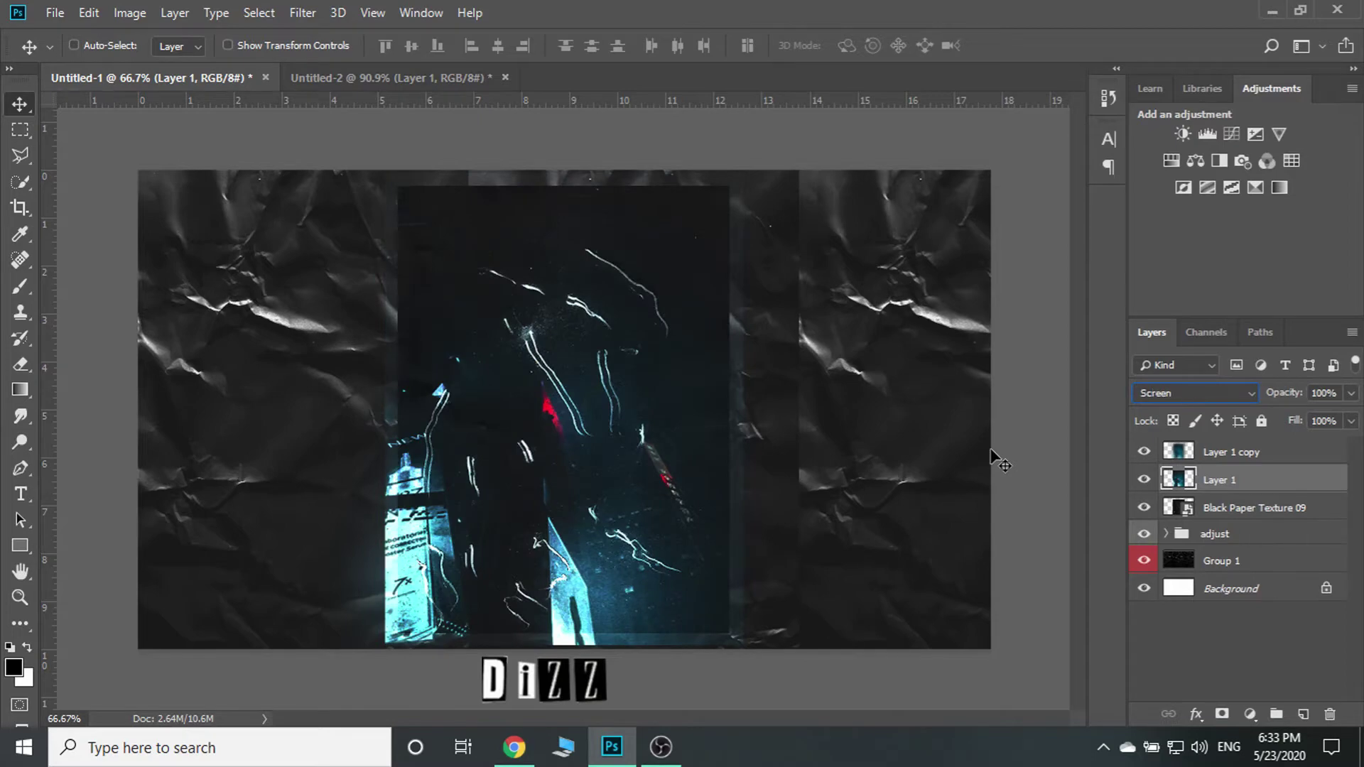
Compare layers by toggling visibility, then move Black Paper Texture 09 up about half an inch
click(1143, 452)
click(1143, 509)
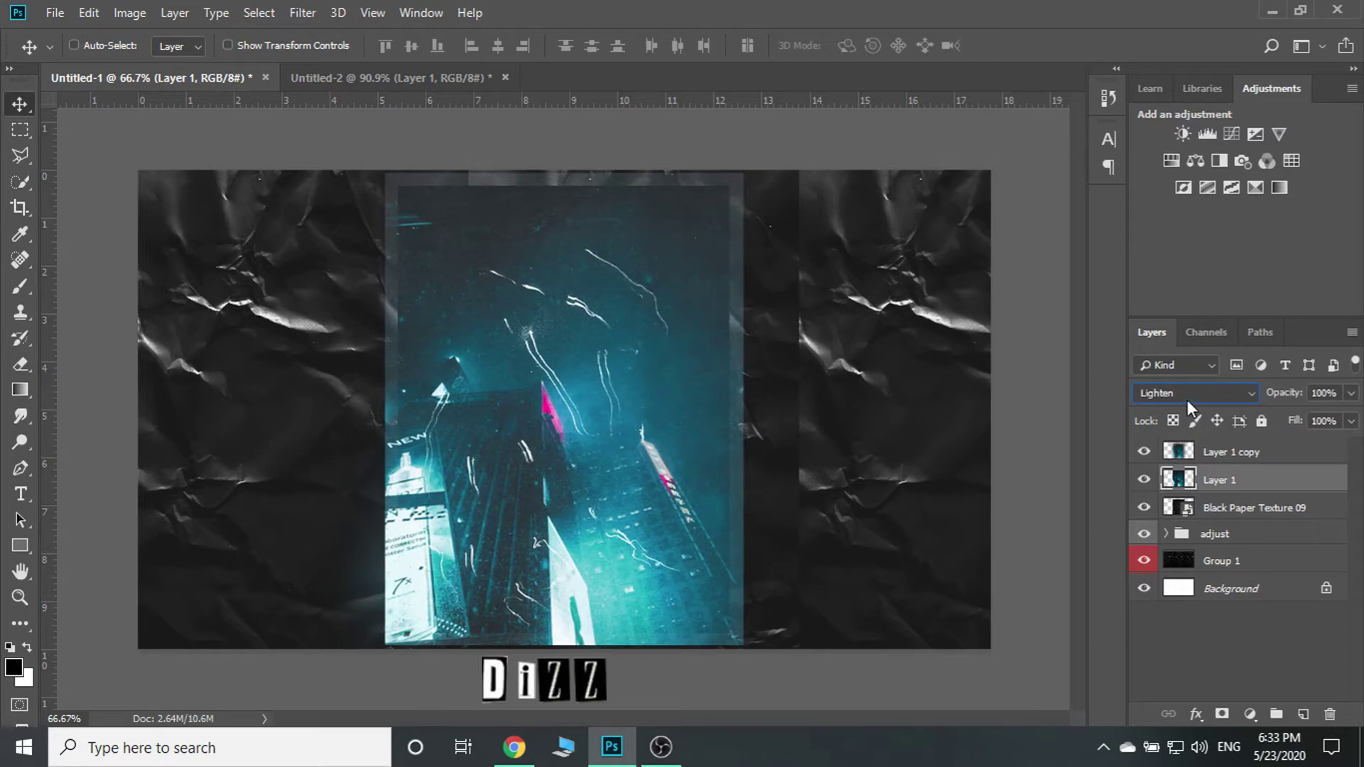
scroll(1183, 400, up, 1)
scroll(1181, 399, down, 1)
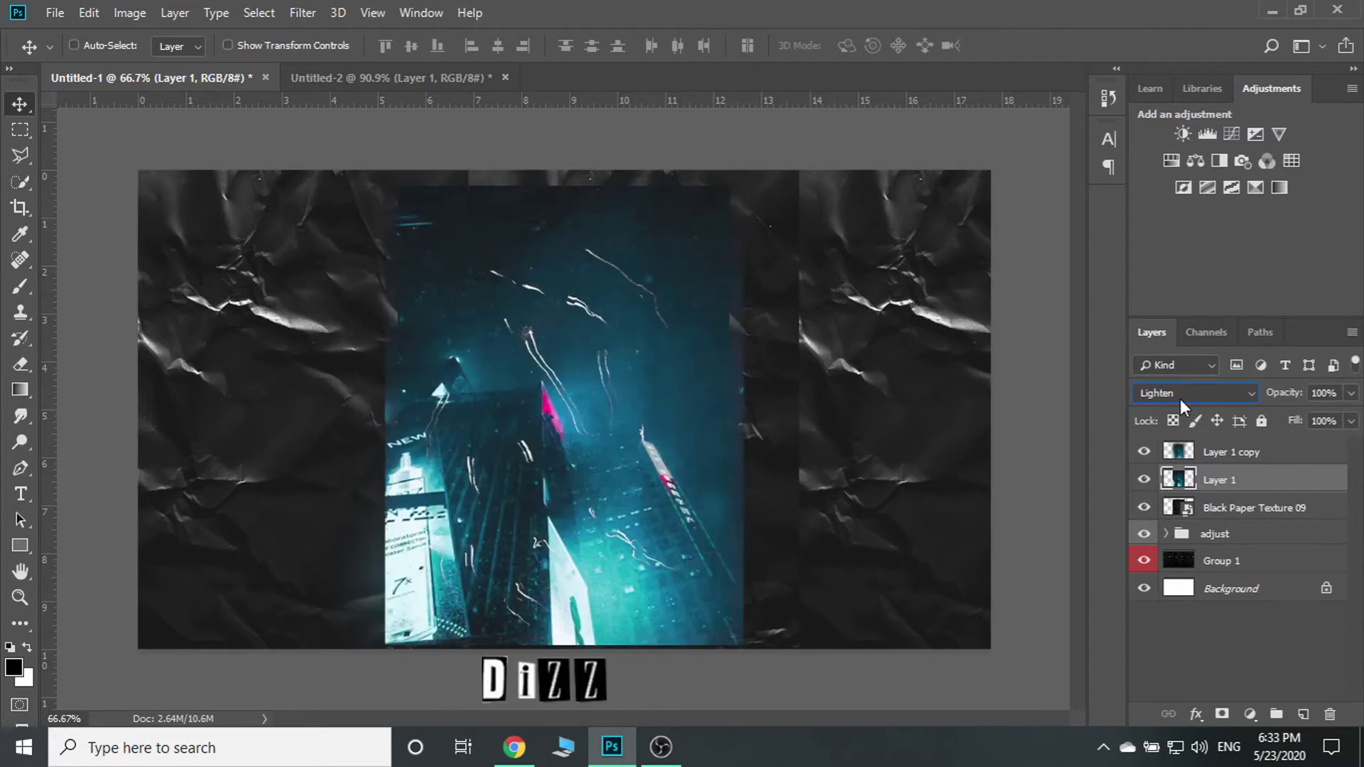
scroll(1180, 398, up, 1)
click(1144, 480)
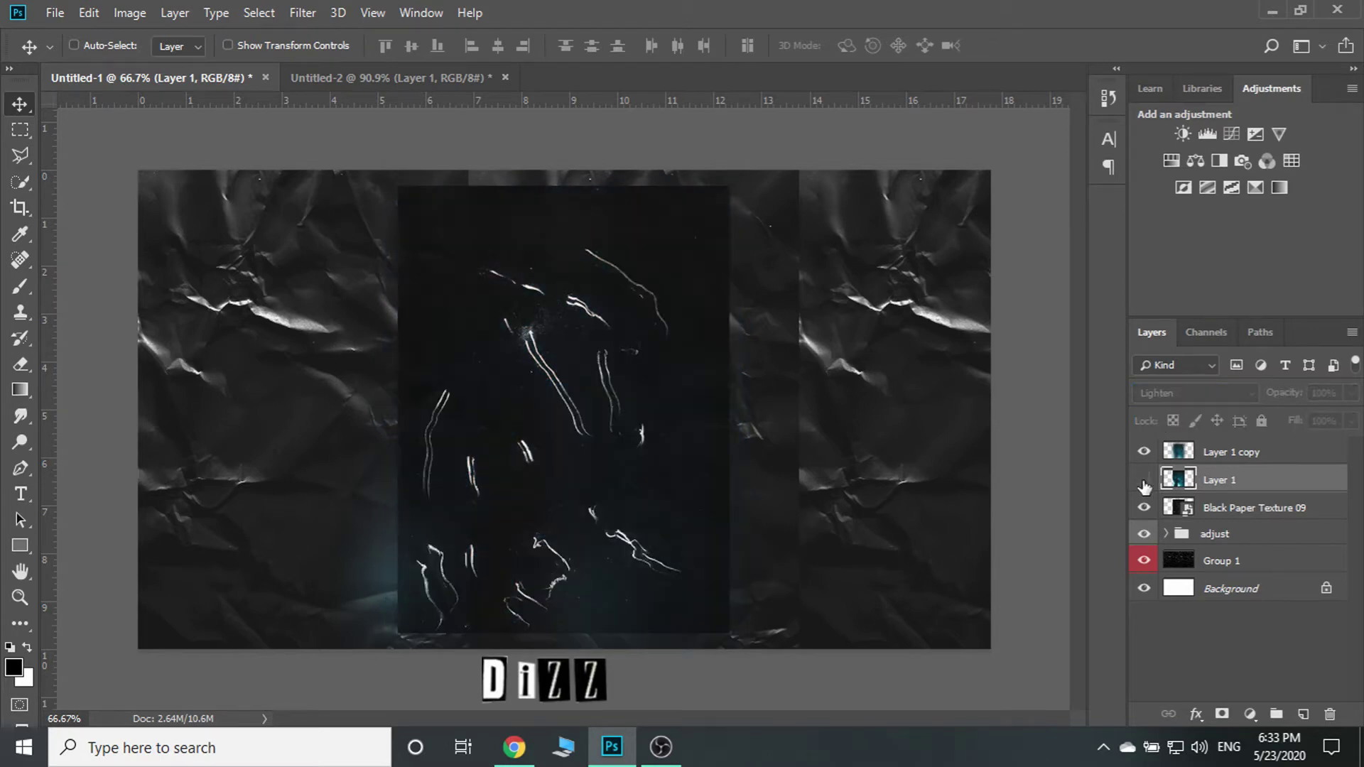
click(1145, 533)
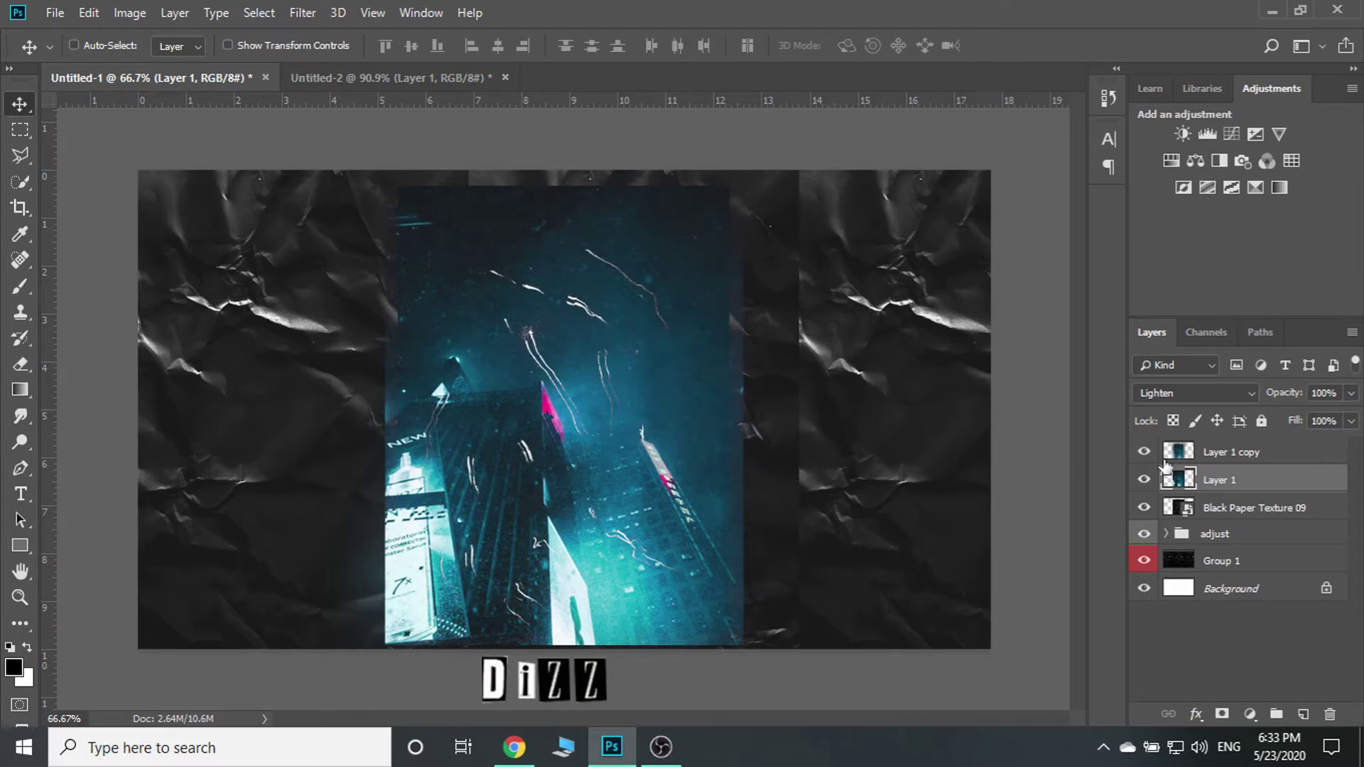
click(1199, 510)
drag(546, 319, 553, 258)
Apply a 2-pixel Gaussian Blur to Layer 1
click(1220, 478)
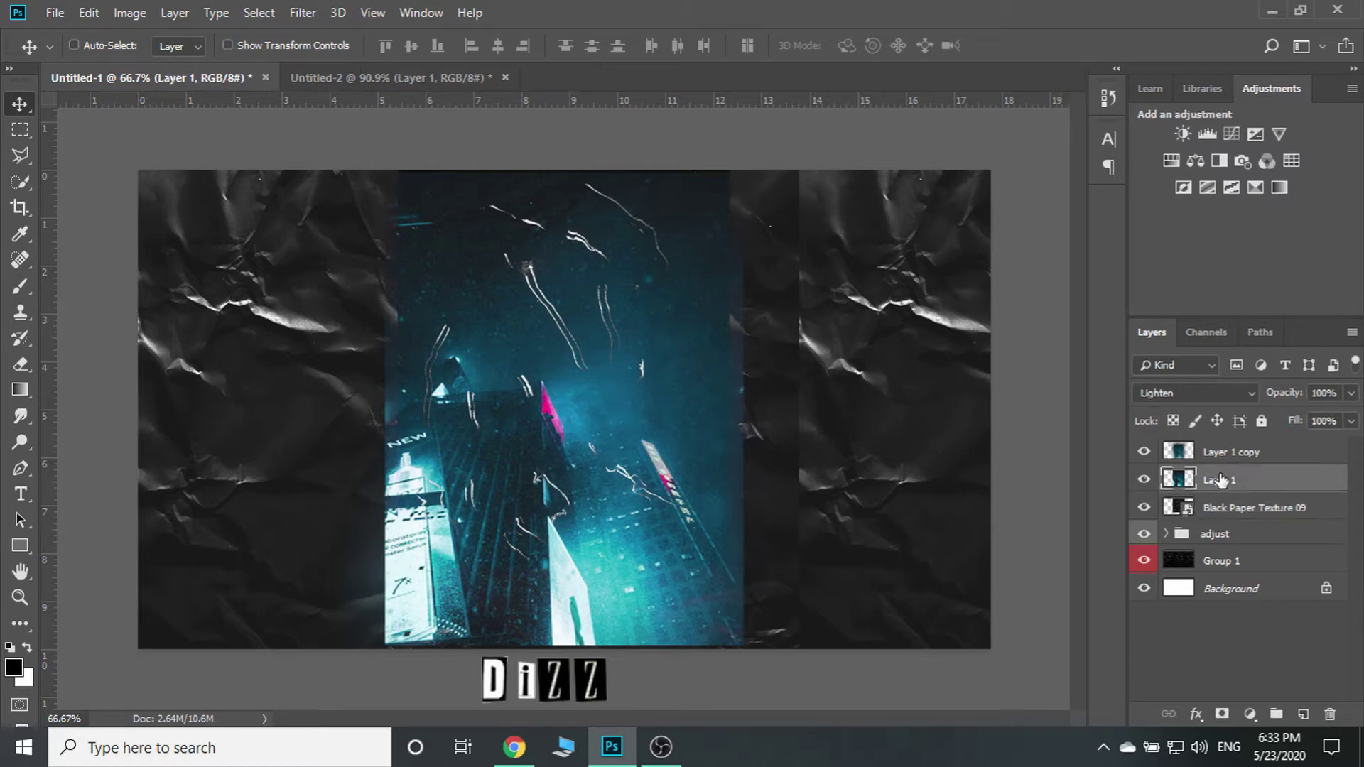
click(302, 12)
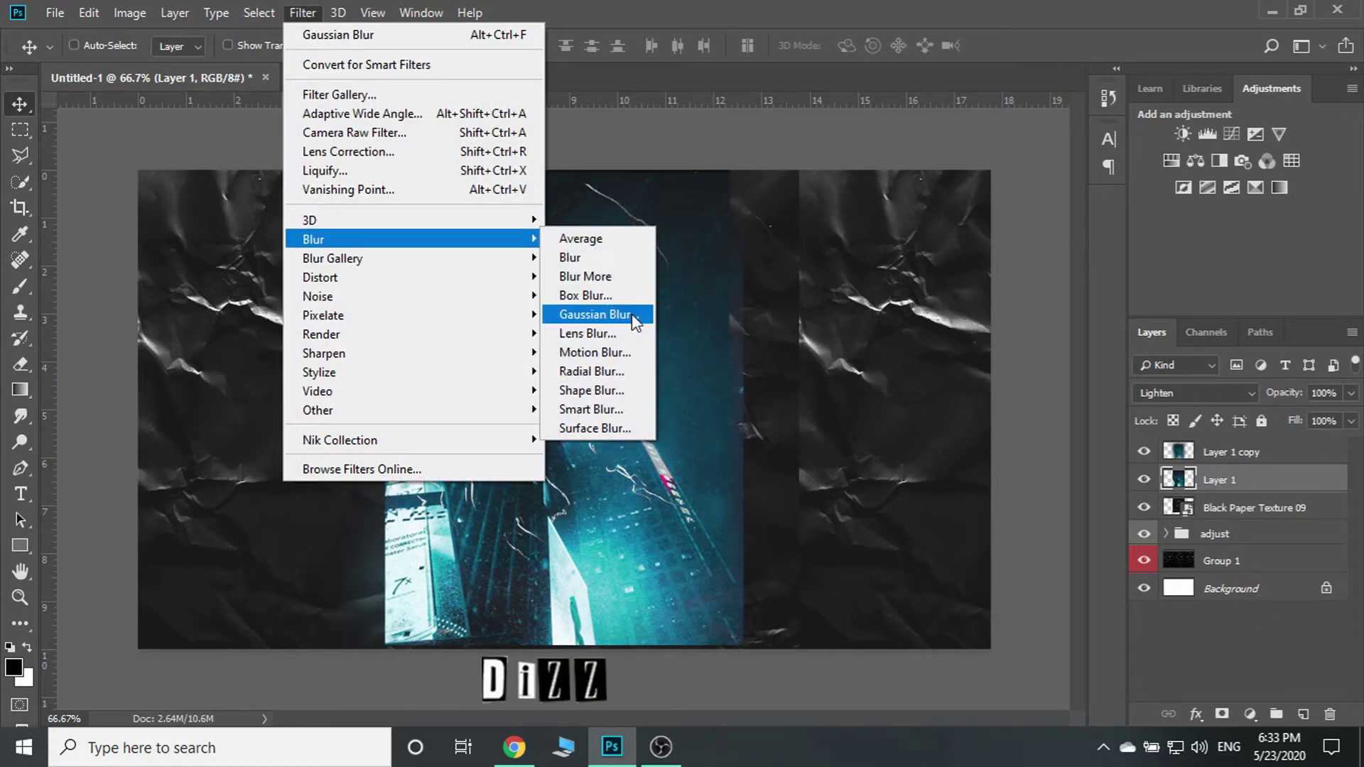
click(599, 314)
text(2)
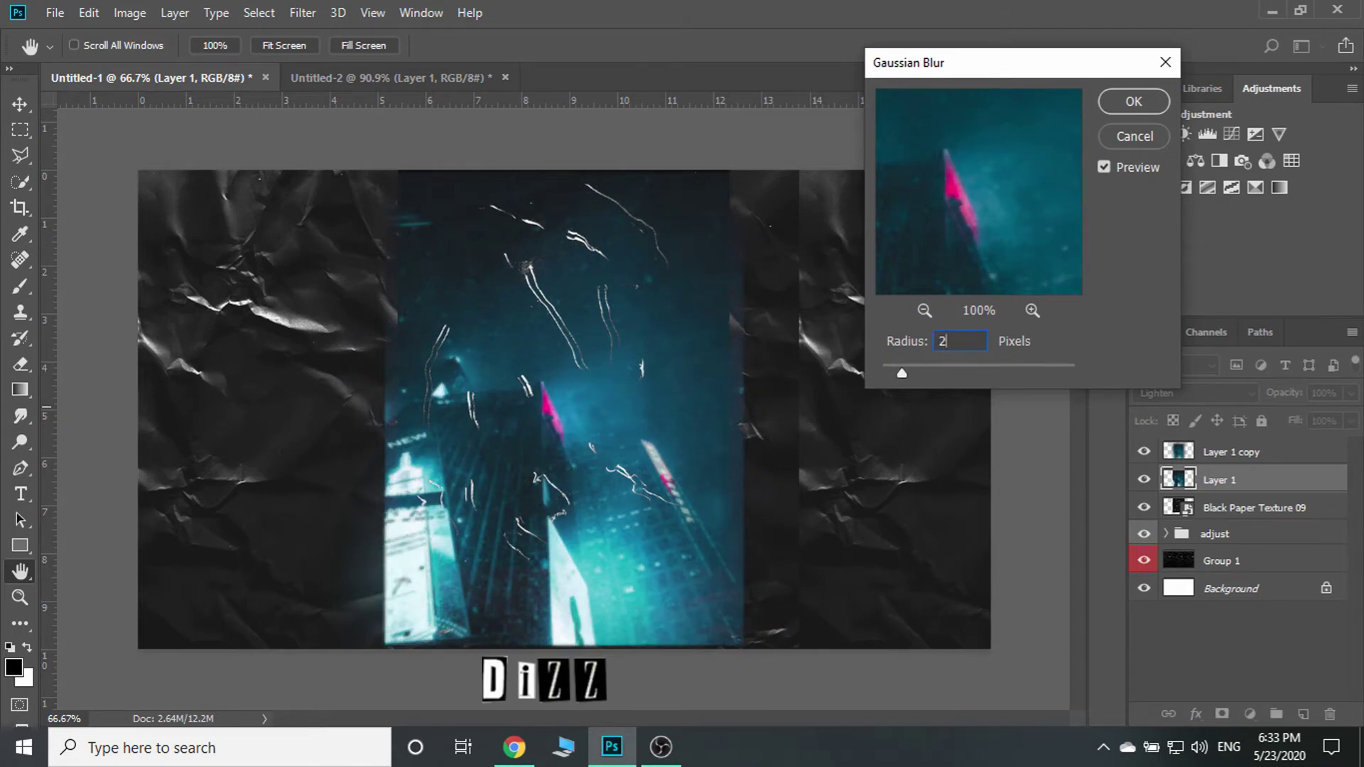
key(Return)
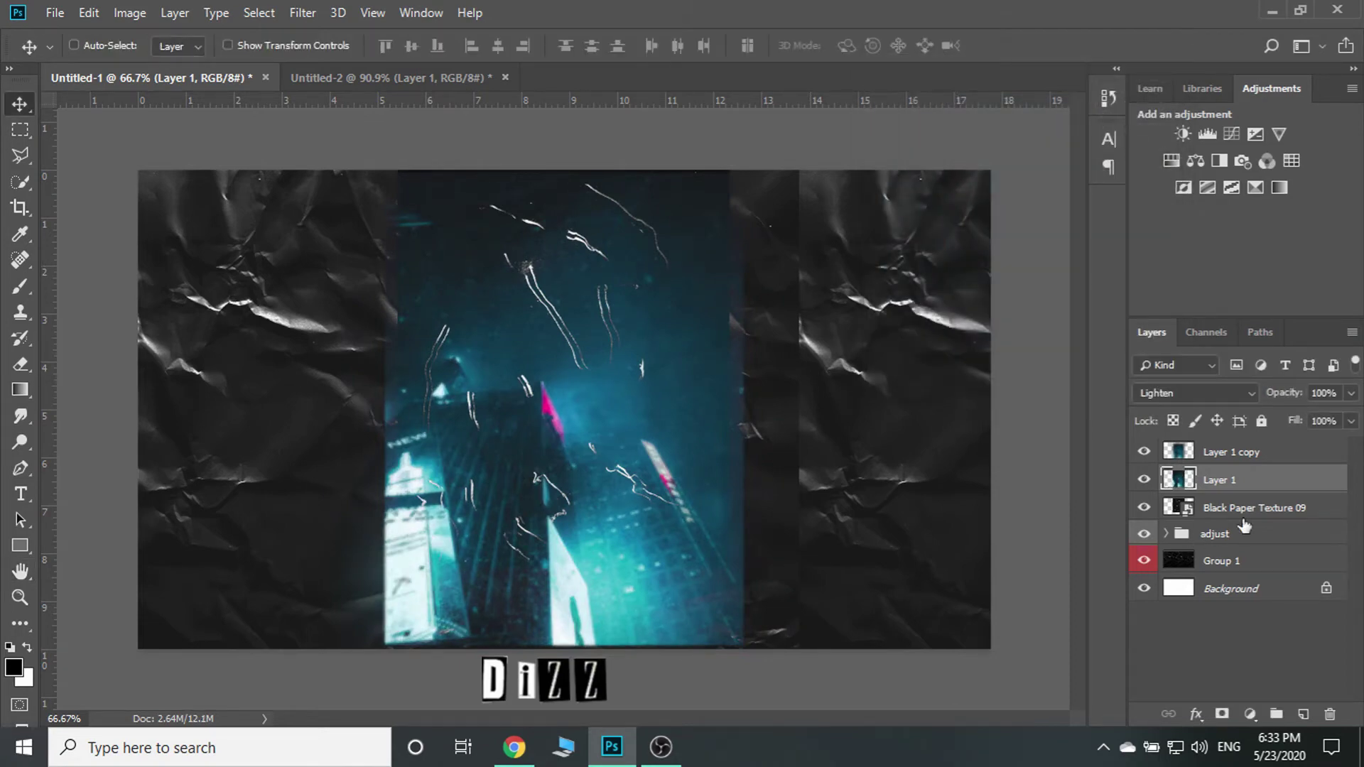
Try Overlay and neighbouring blend modes on the blurred photo layer
click(1234, 509)
click(1208, 481)
click(1193, 393)
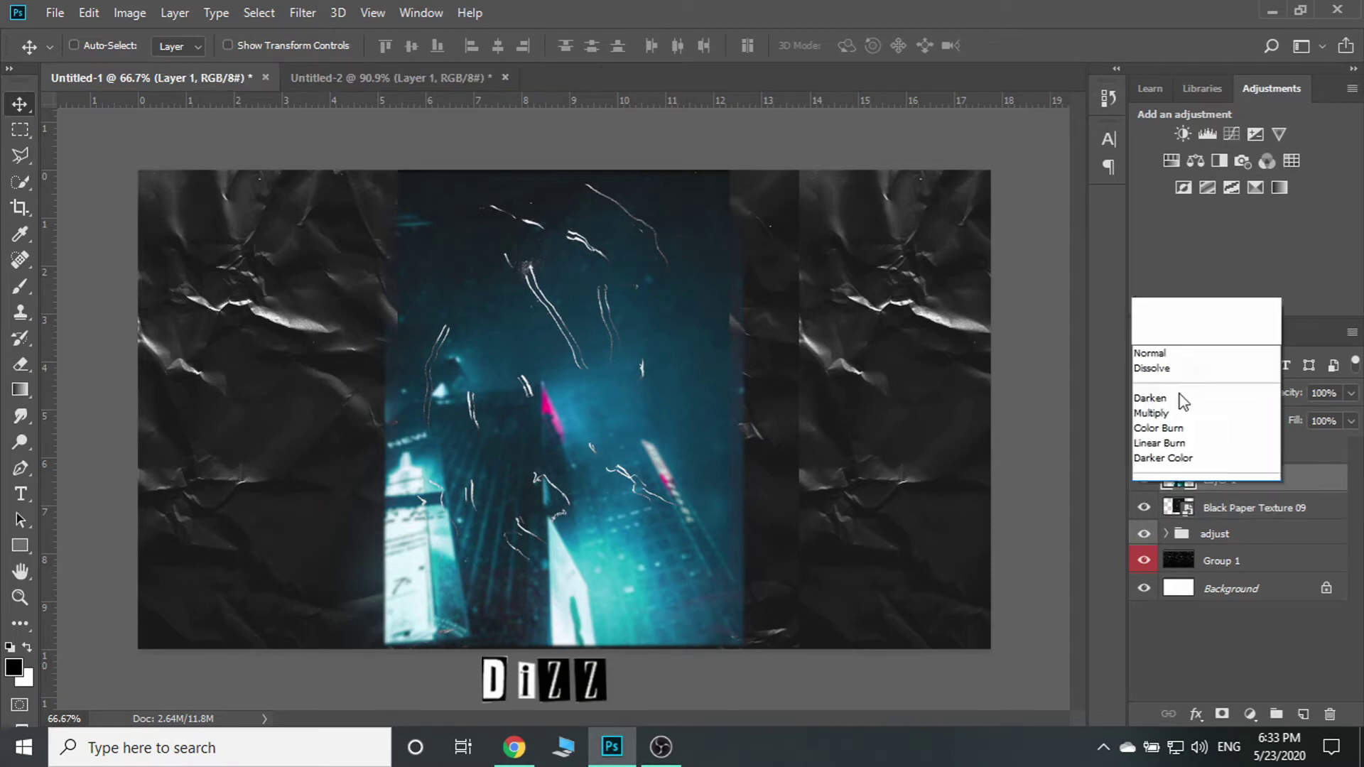
click(1167, 235)
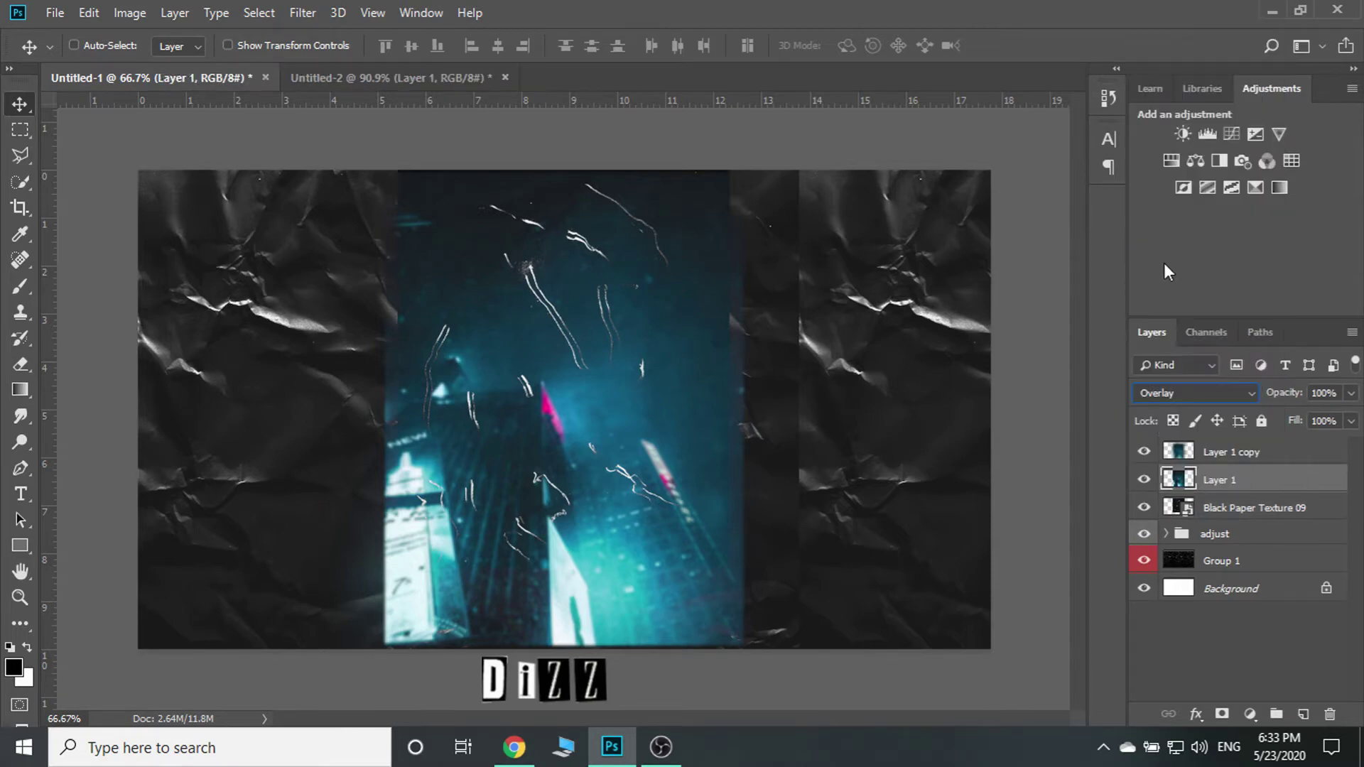
key(Up)
key(Up)
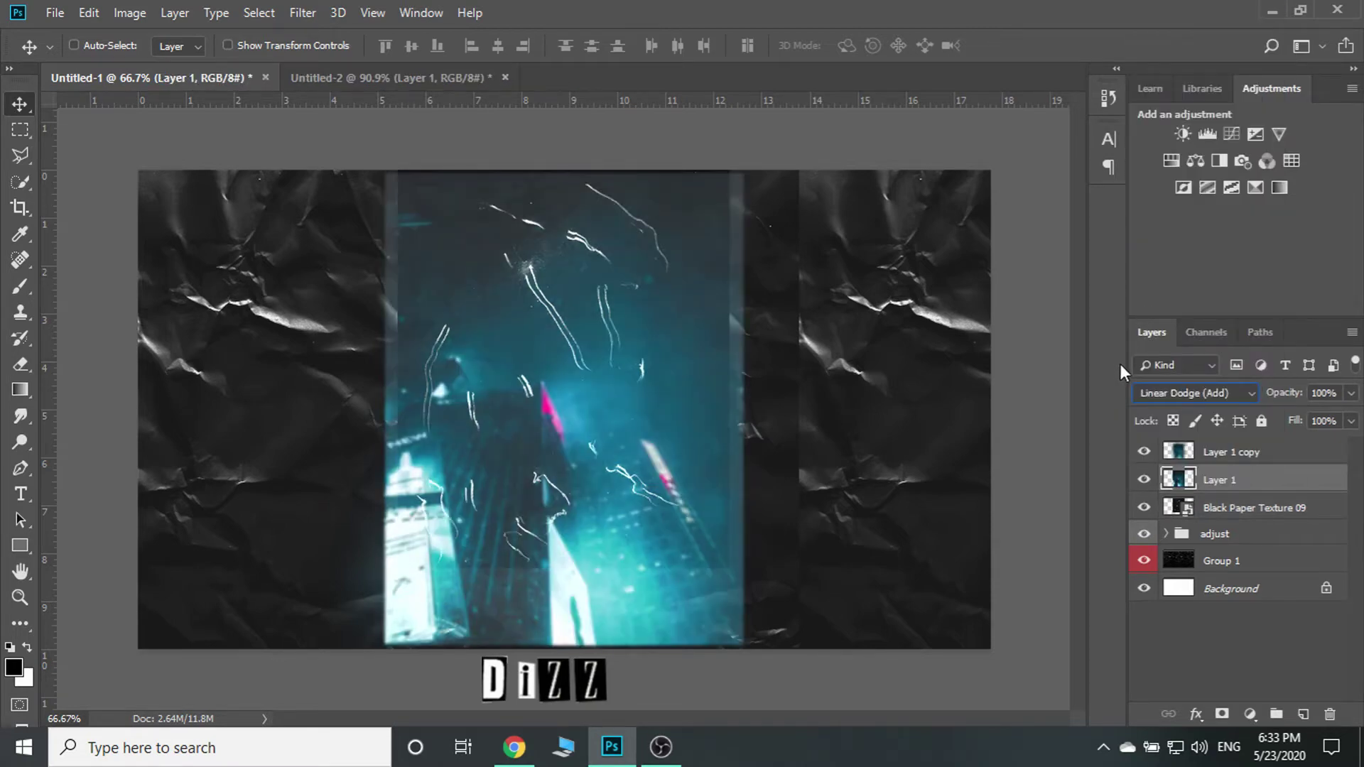
key(Up)
key(Up)
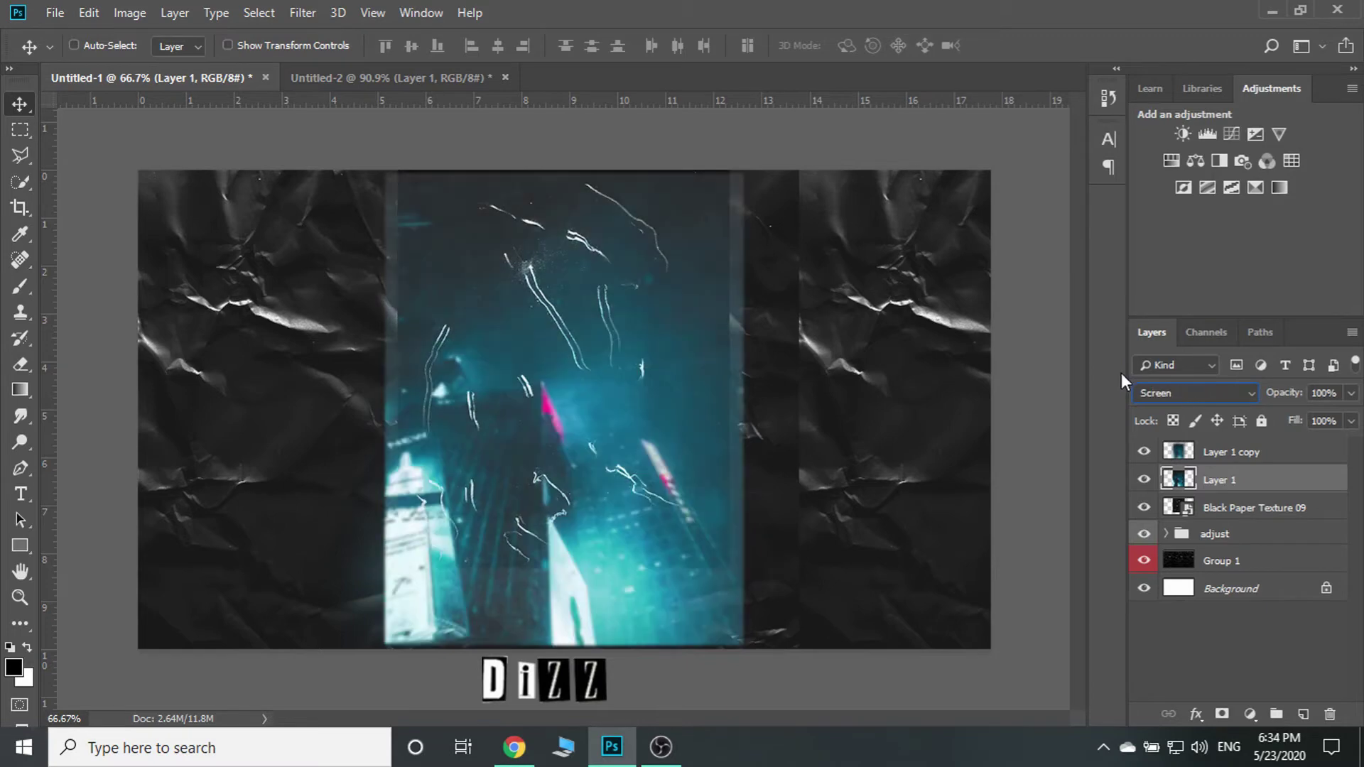
key(Up)
key(Up)
key(Up)
key(Up)
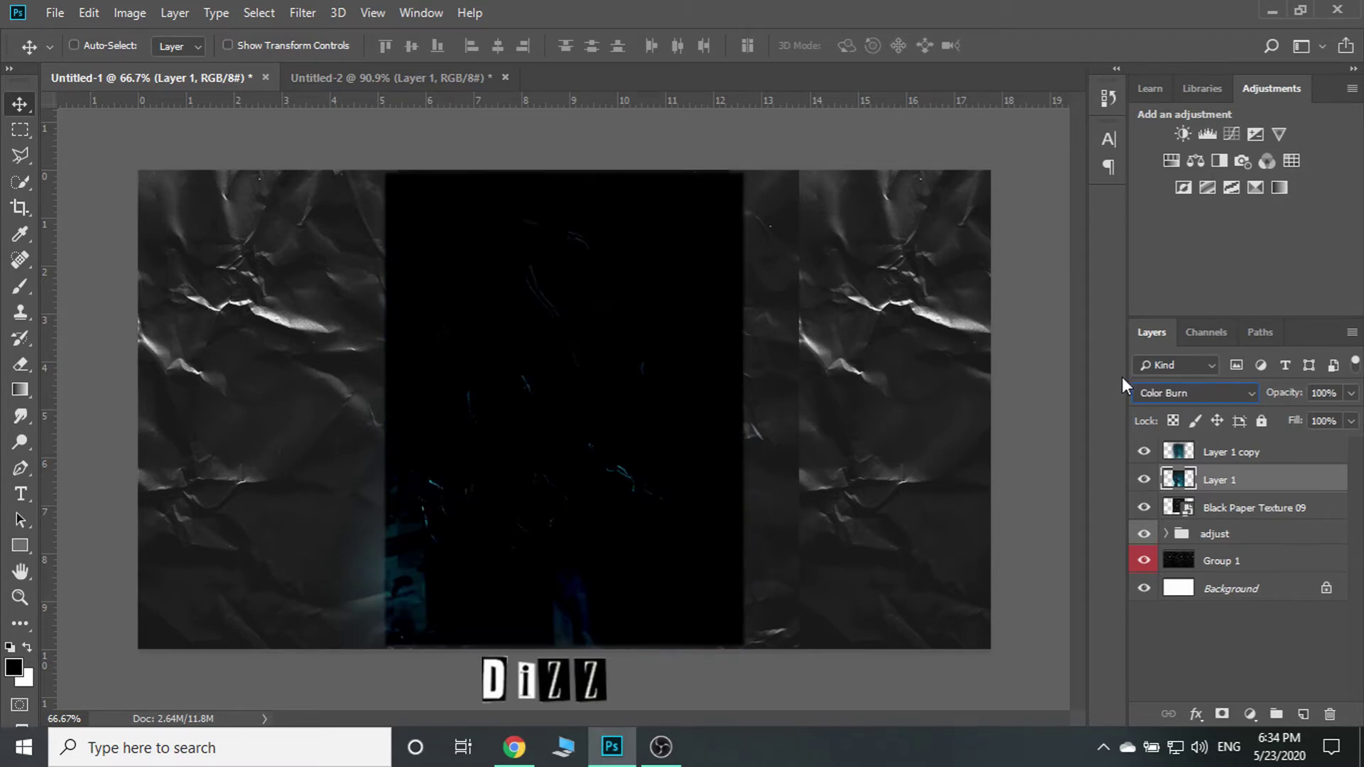
key(Up)
key(Up)
key(Up)
key(Up)
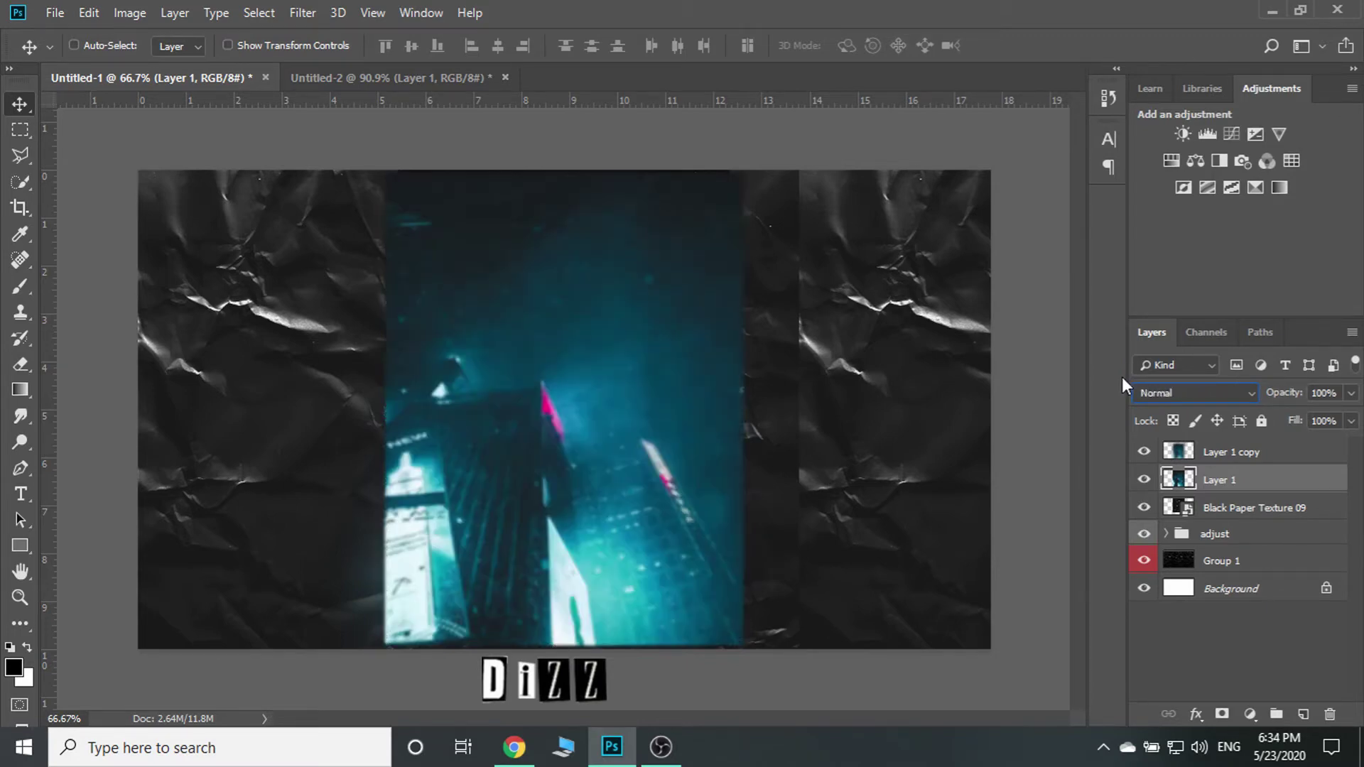
Compare Pin Light, Lighten and other light modes, settling on Screen for the photo
click(1192, 395)
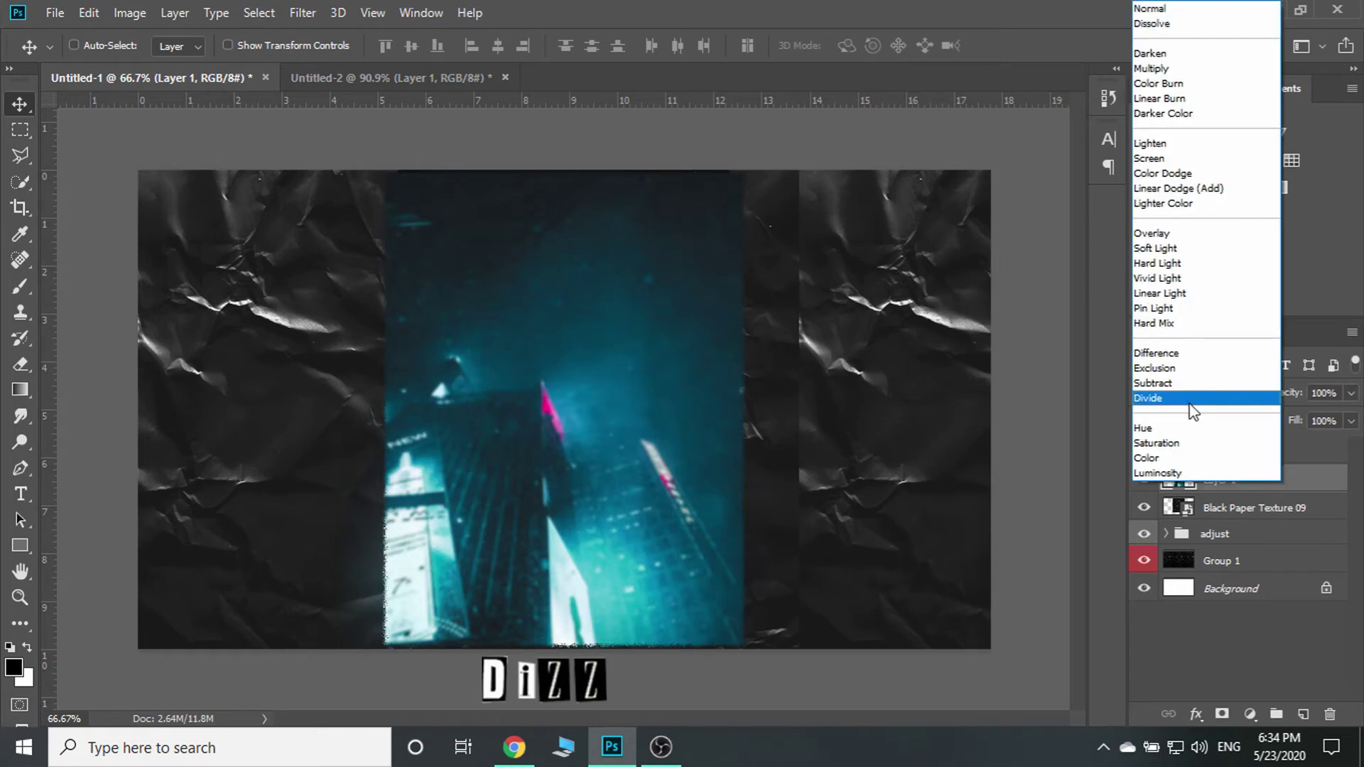
click(1161, 313)
key(Up)
key(Up)
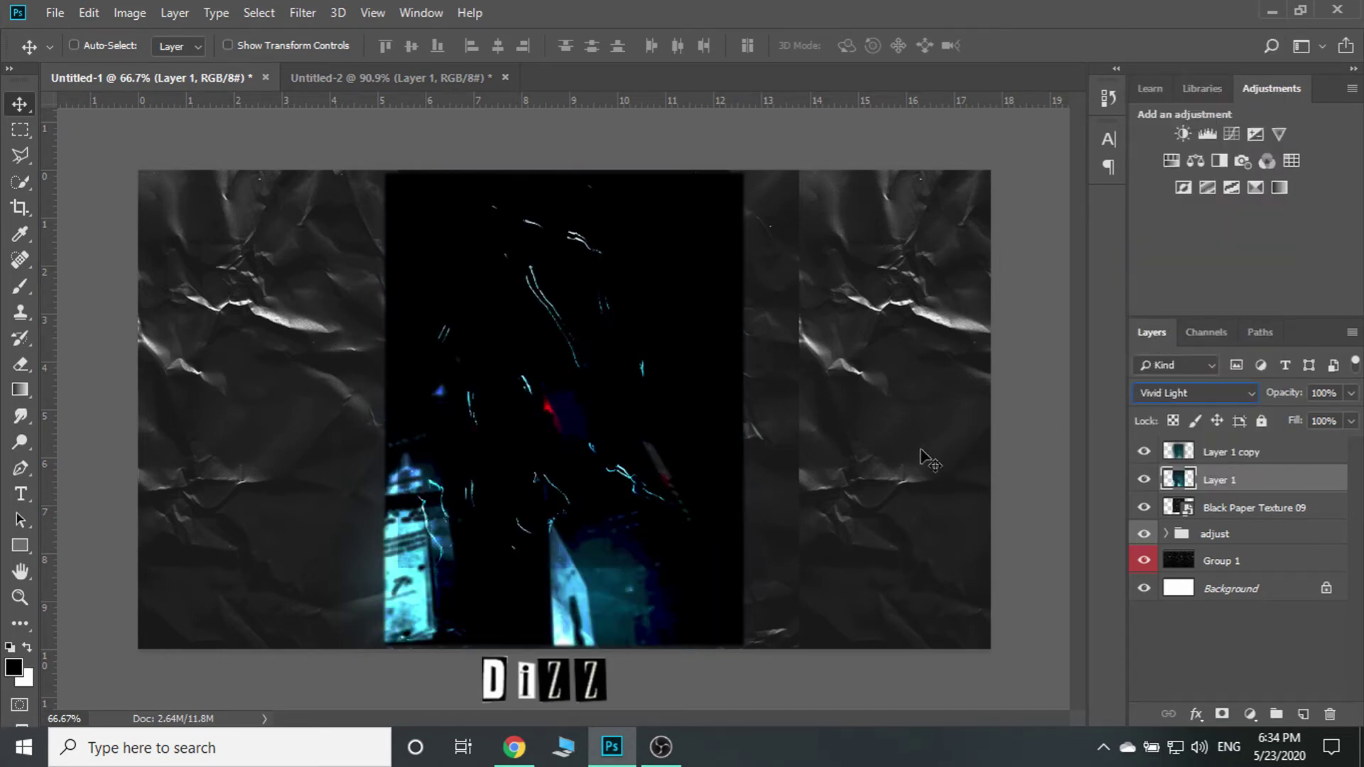
key(Up)
key(Up)
key(Up)
key(Up)
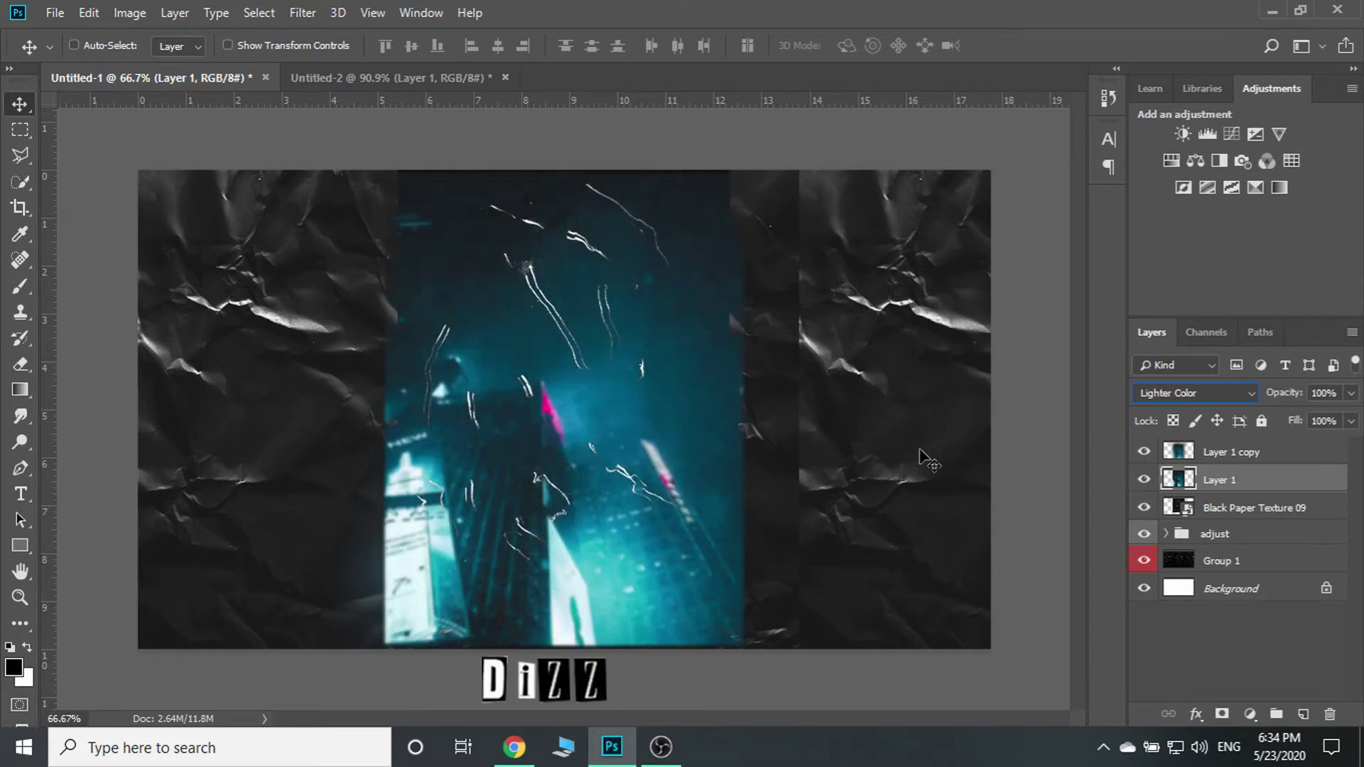
key(Up)
click(1157, 394)
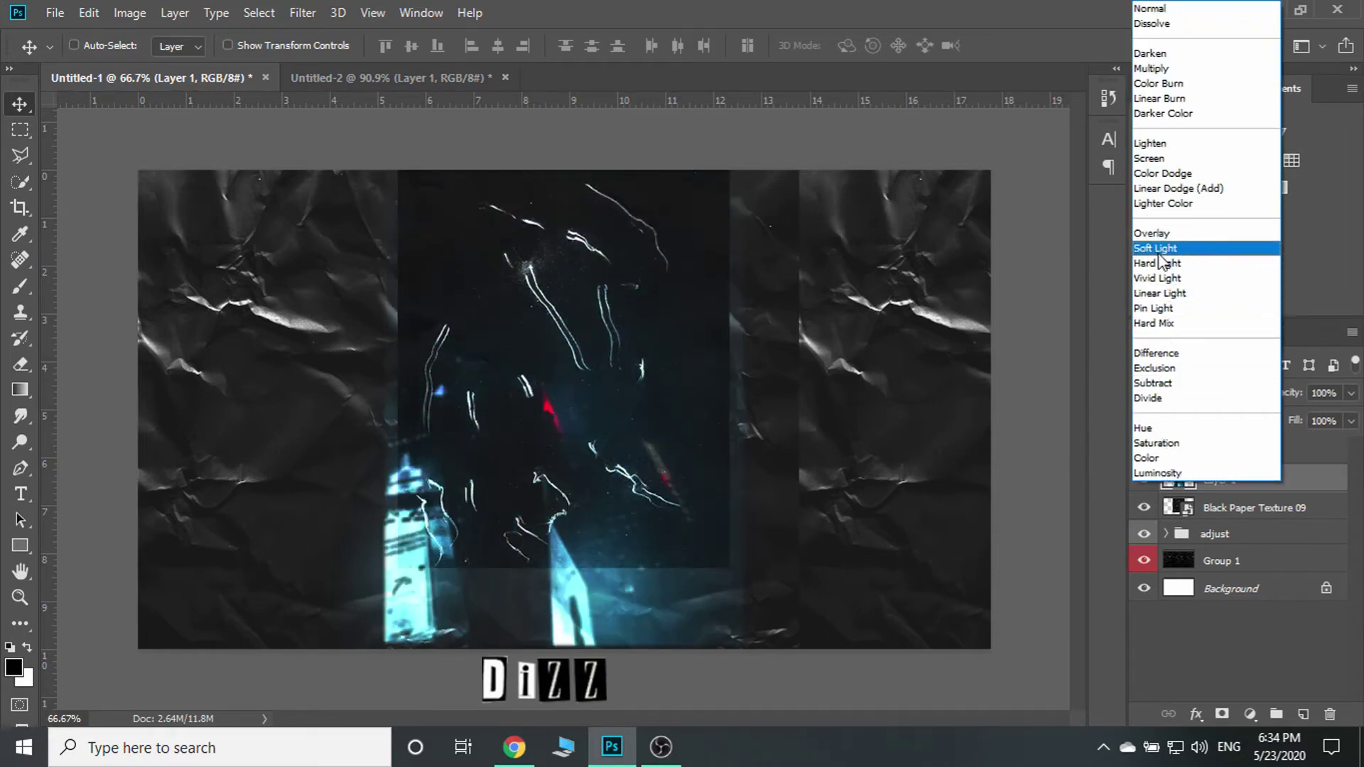
click(1165, 158)
key(shift+minus)
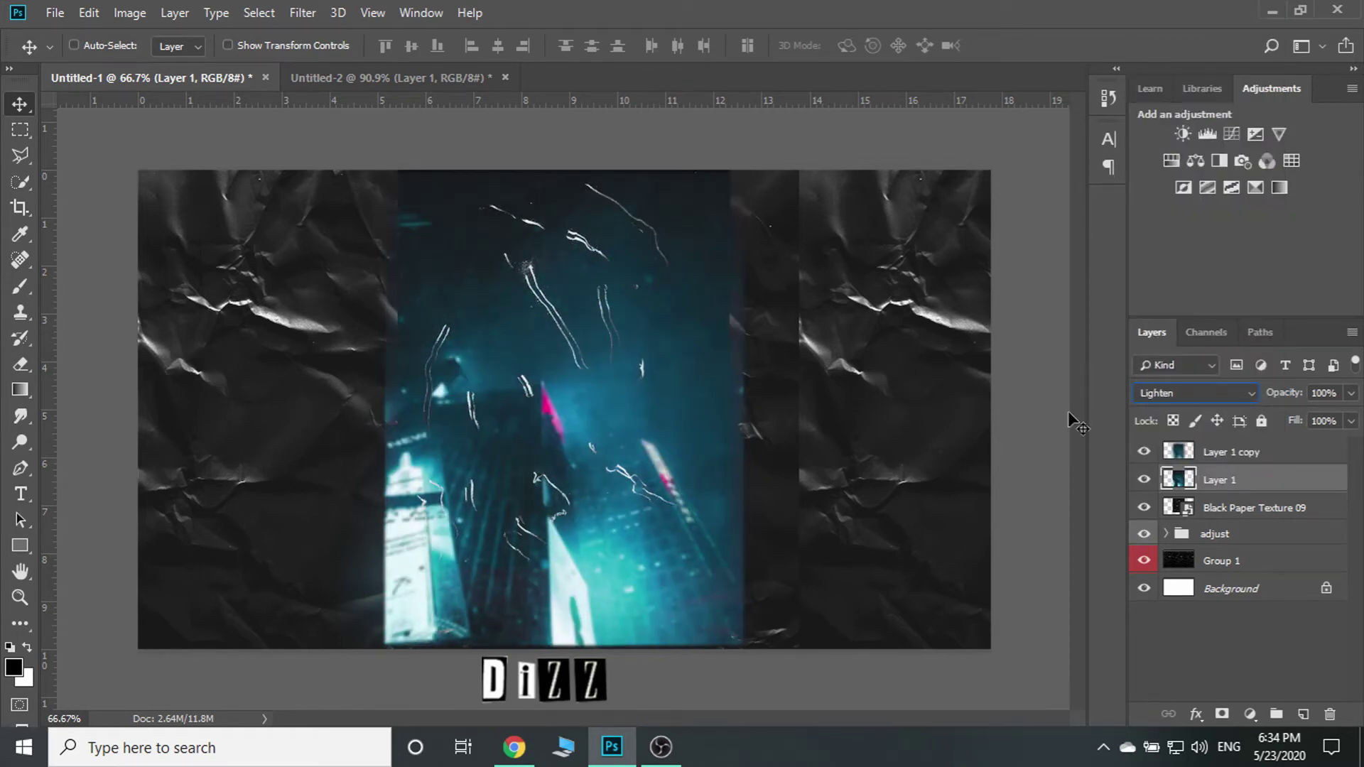
key(shift+plus)
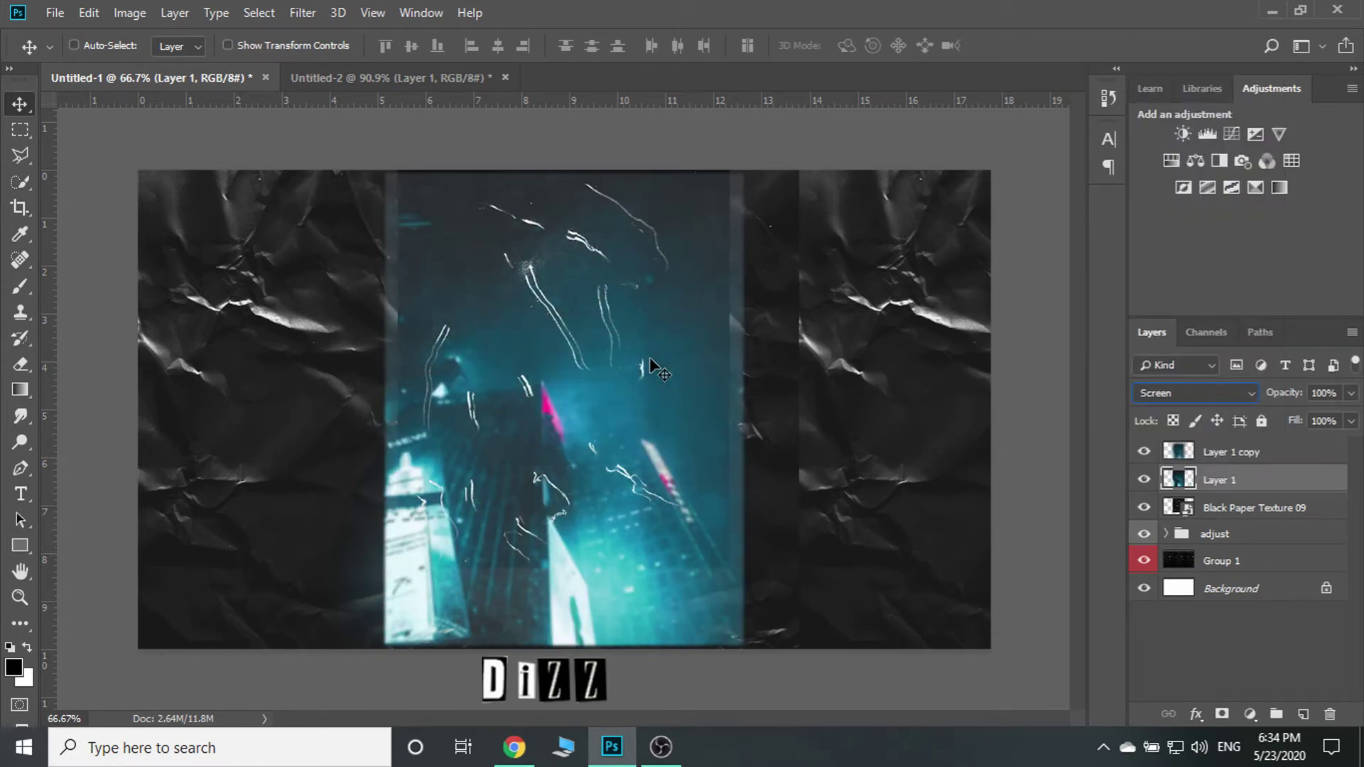
Narrow the neon city photo by pulling both side edges slightly inward
click(1144, 481)
key(ctrl+t)
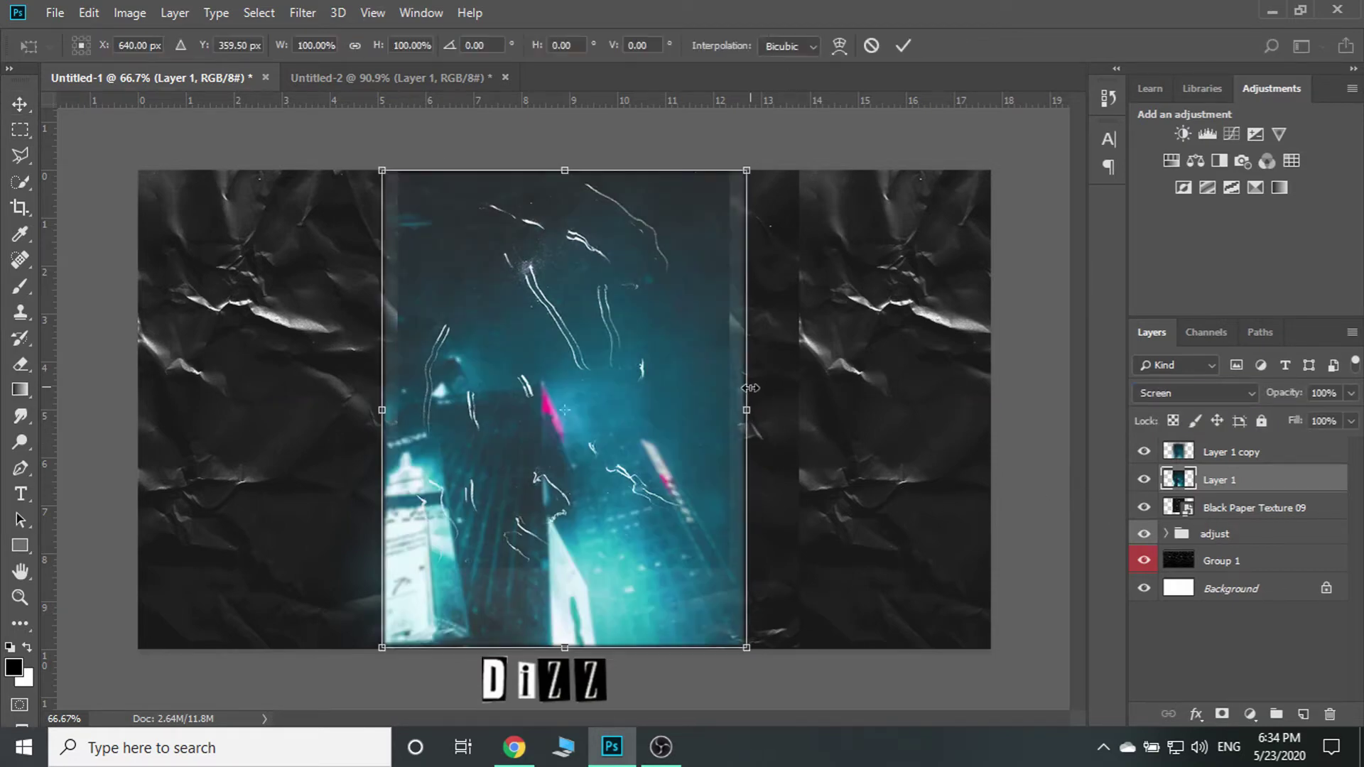
drag(742, 396, 729, 398)
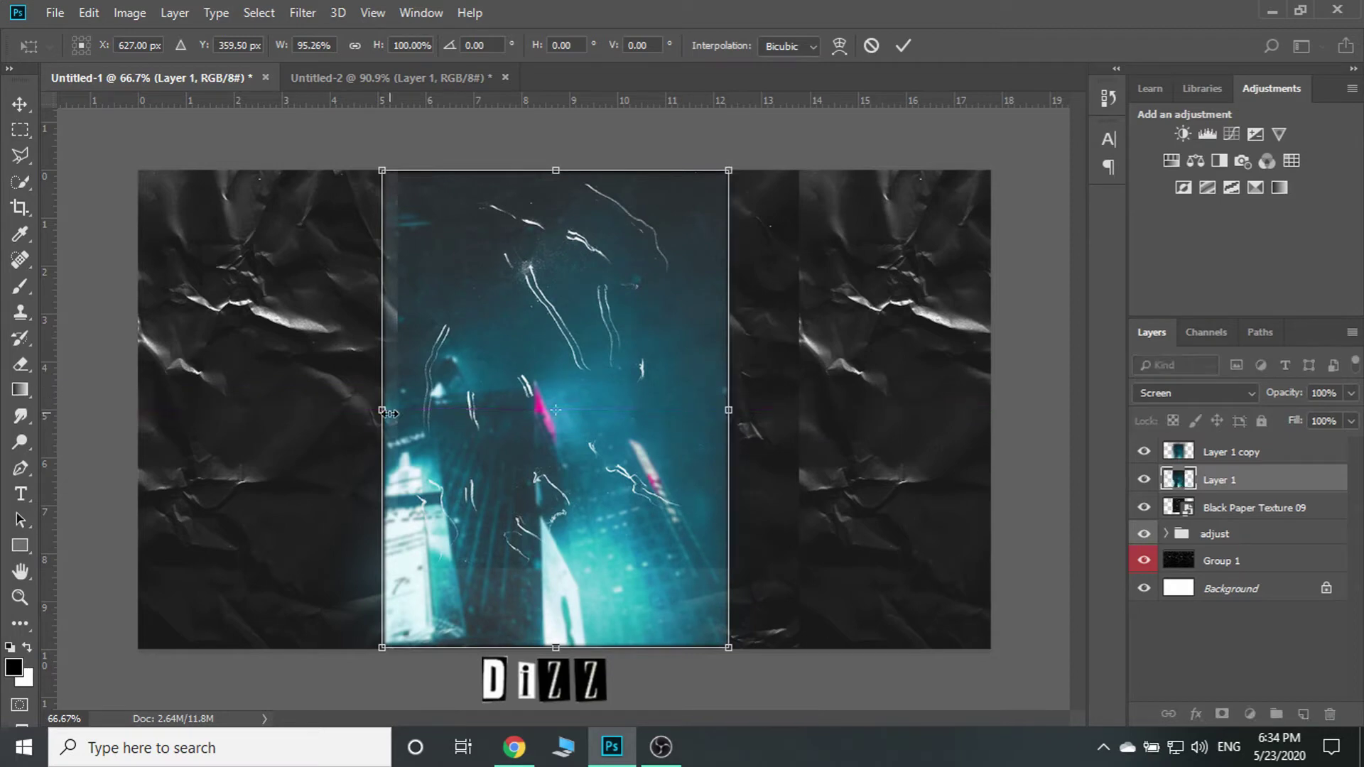
drag(382, 410, 400, 410)
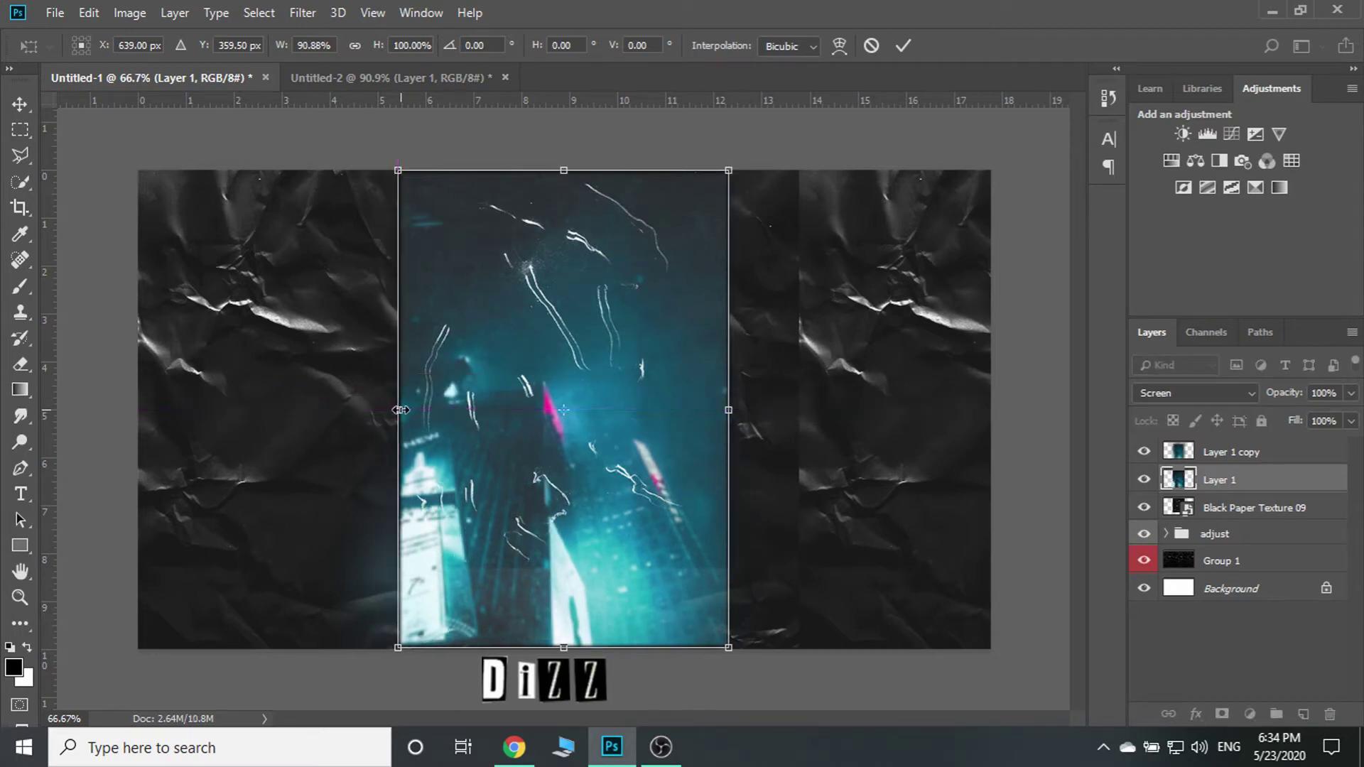
key(Return)
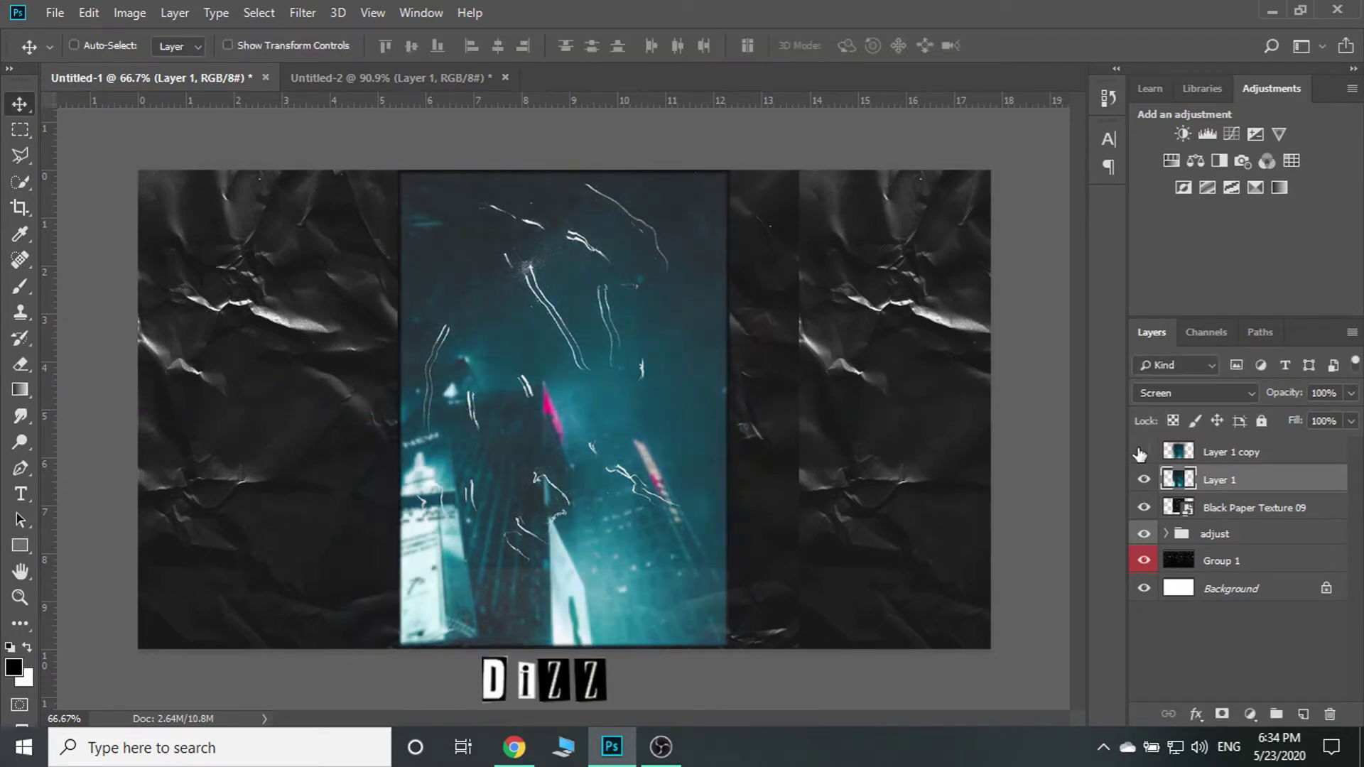
Move Black Paper Texture 09 down so its scratches sit over the photo
click(1144, 508)
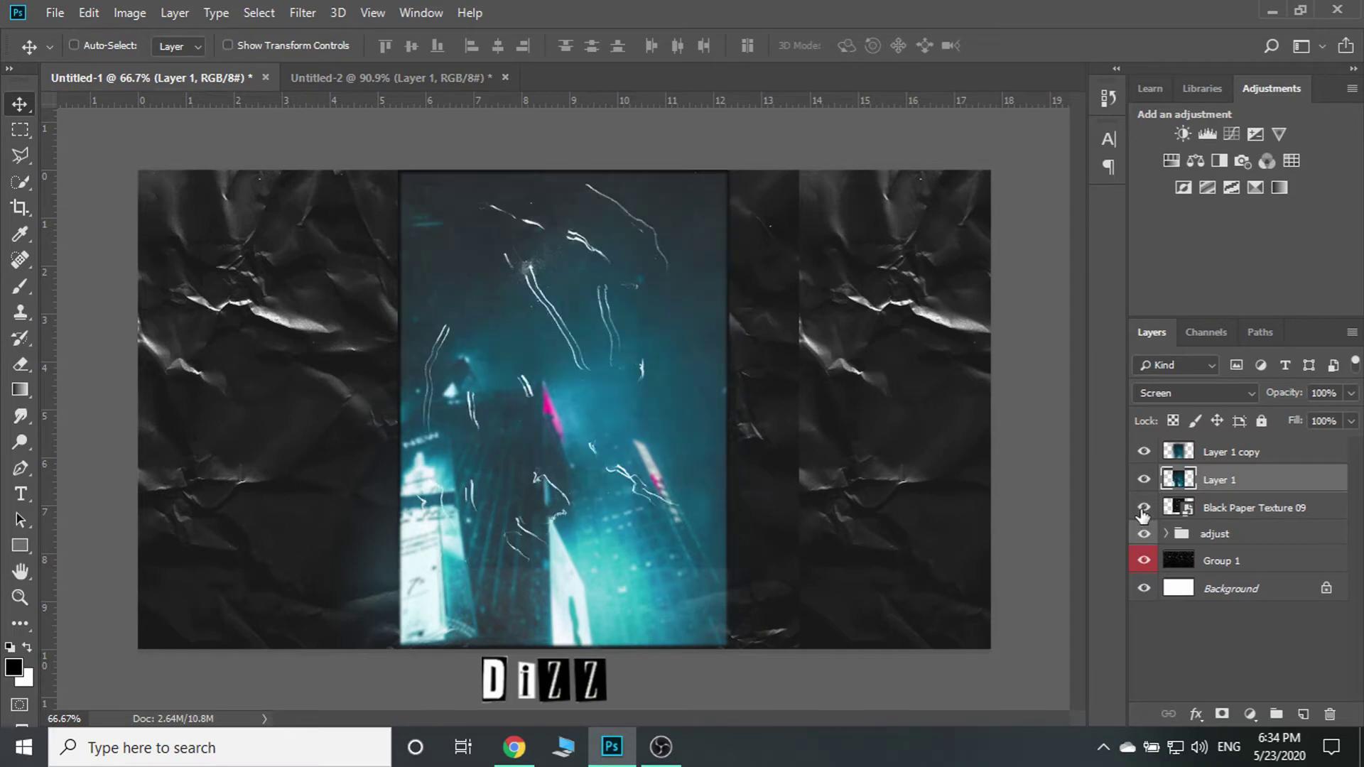
click(1196, 512)
key(ctrl+t)
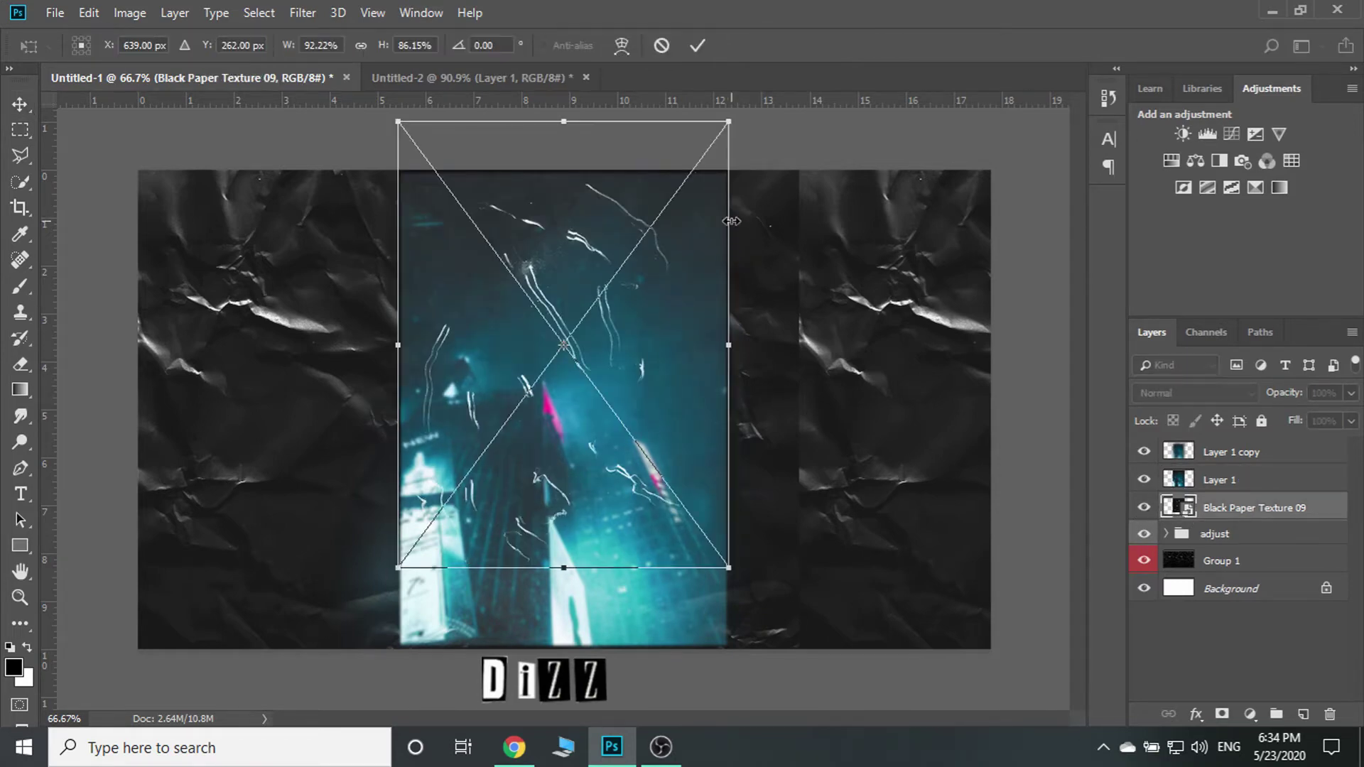
drag(605, 217, 606, 272)
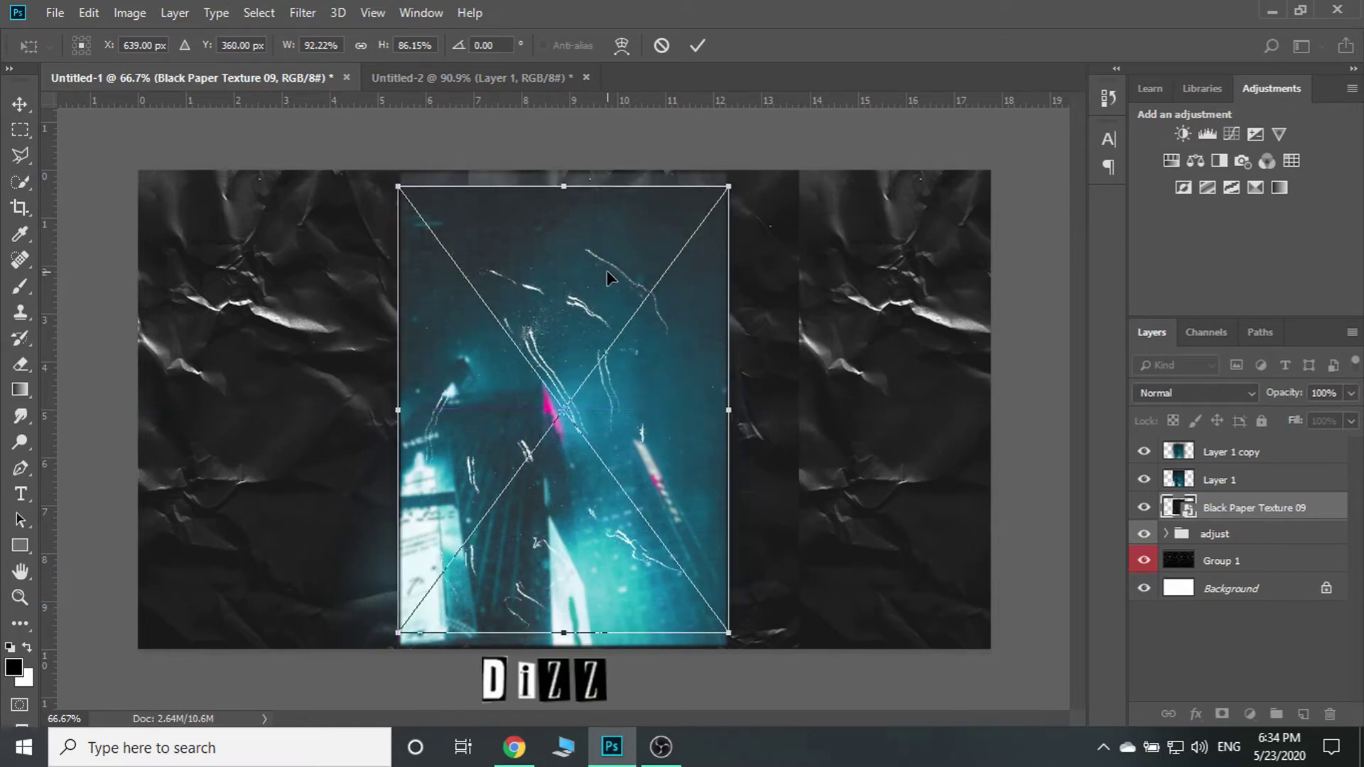
drag(606, 272, 616, 259)
key(Return)
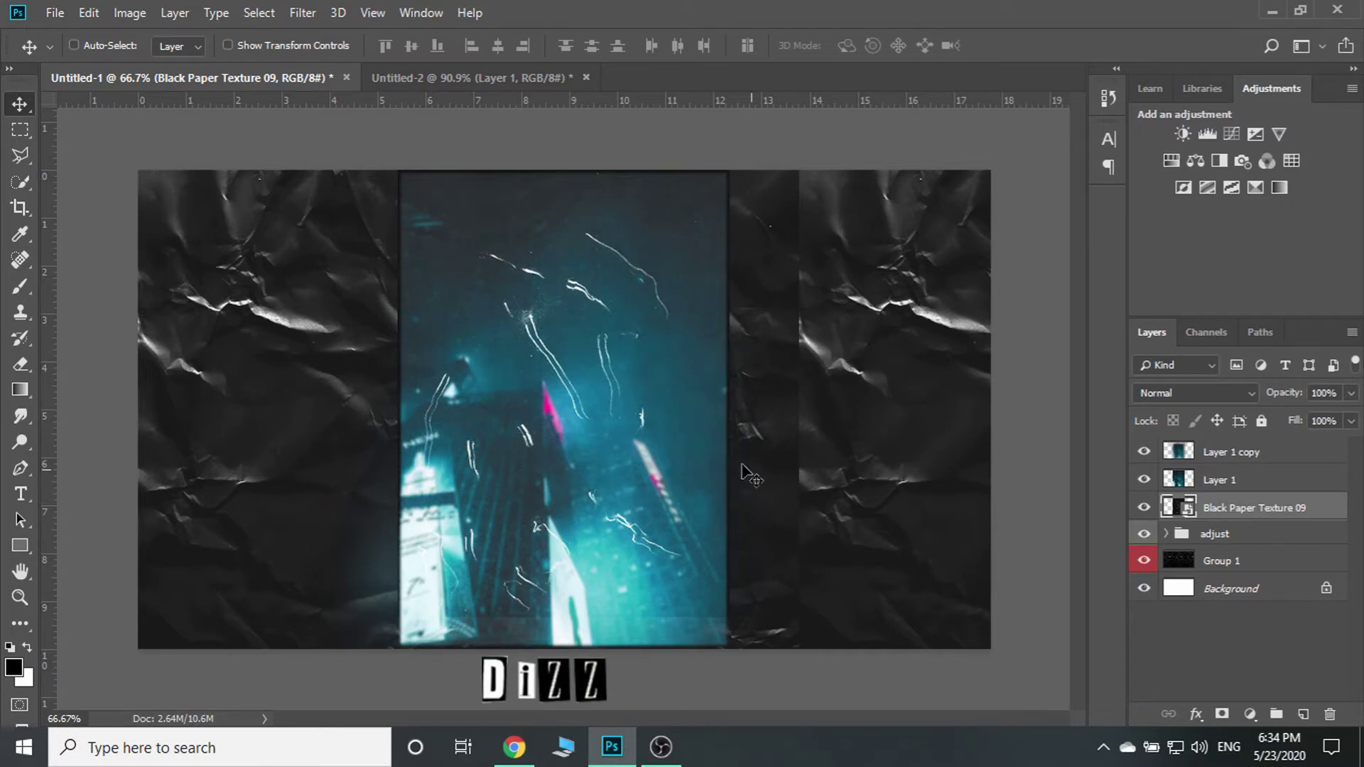
Place Black Paper Texture 10 into the poster as an embedded layer
click(57, 13)
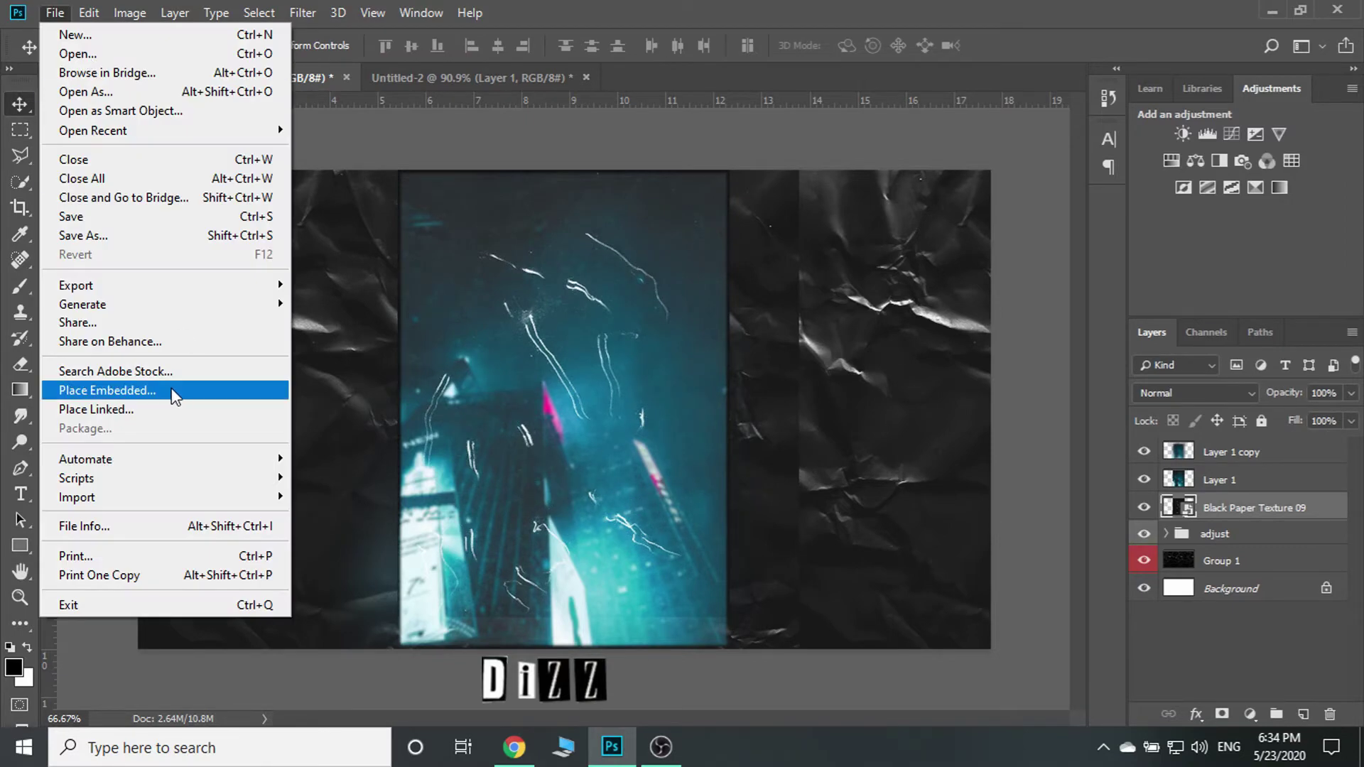
click(178, 390)
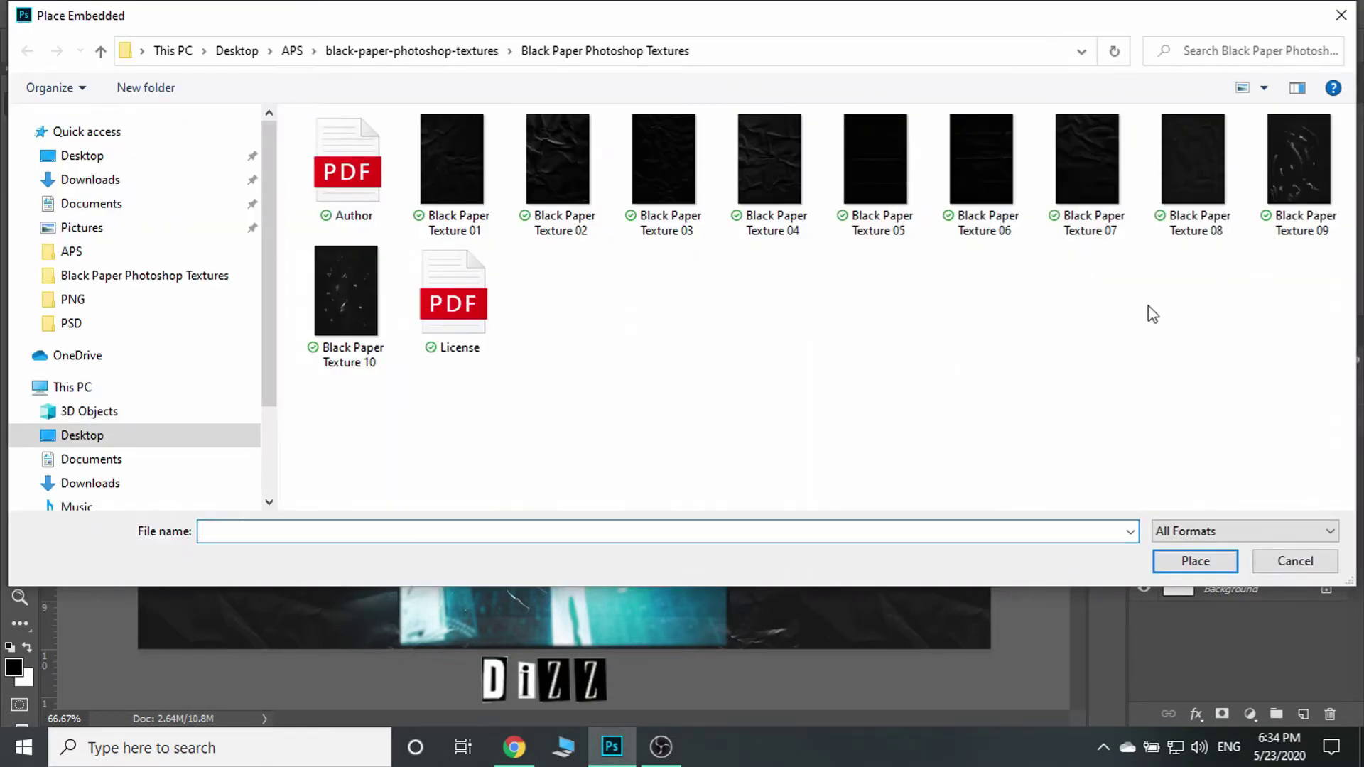
click(346, 298)
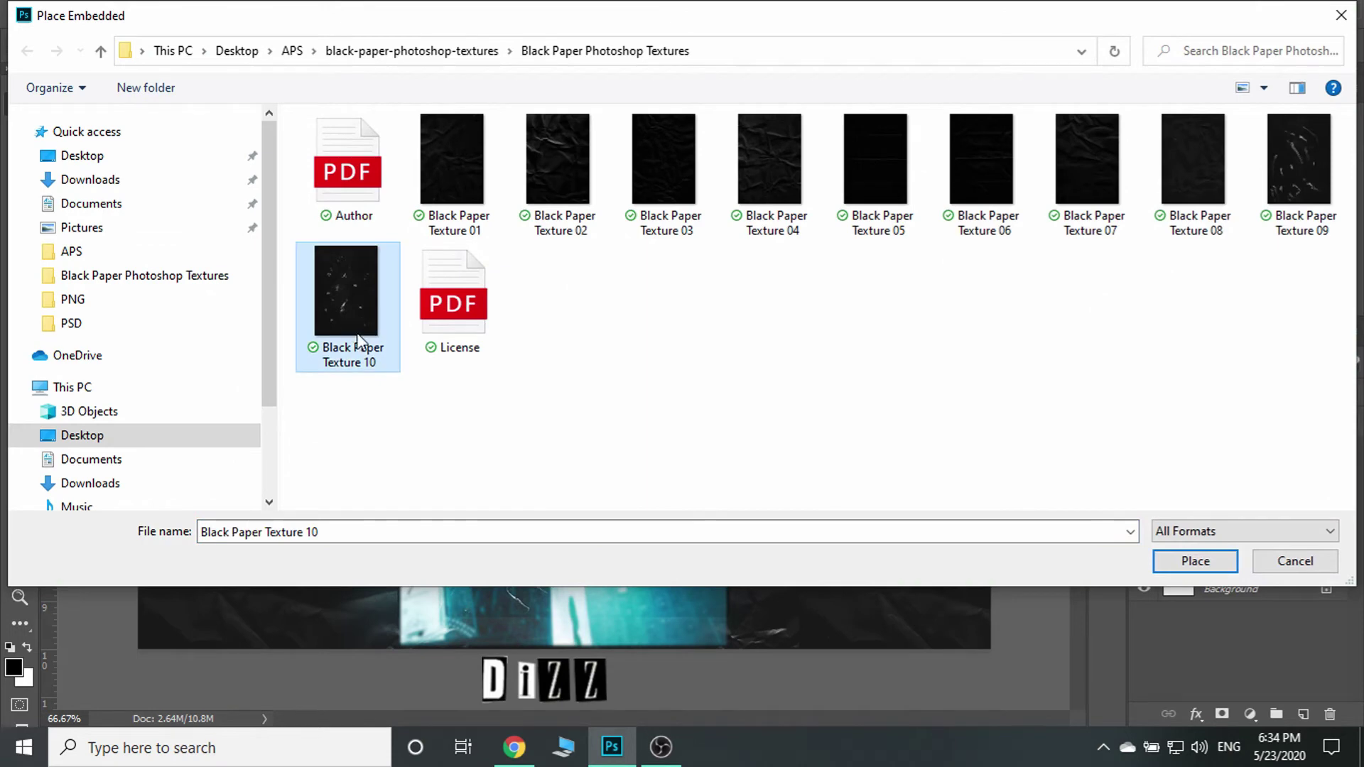
click(1172, 561)
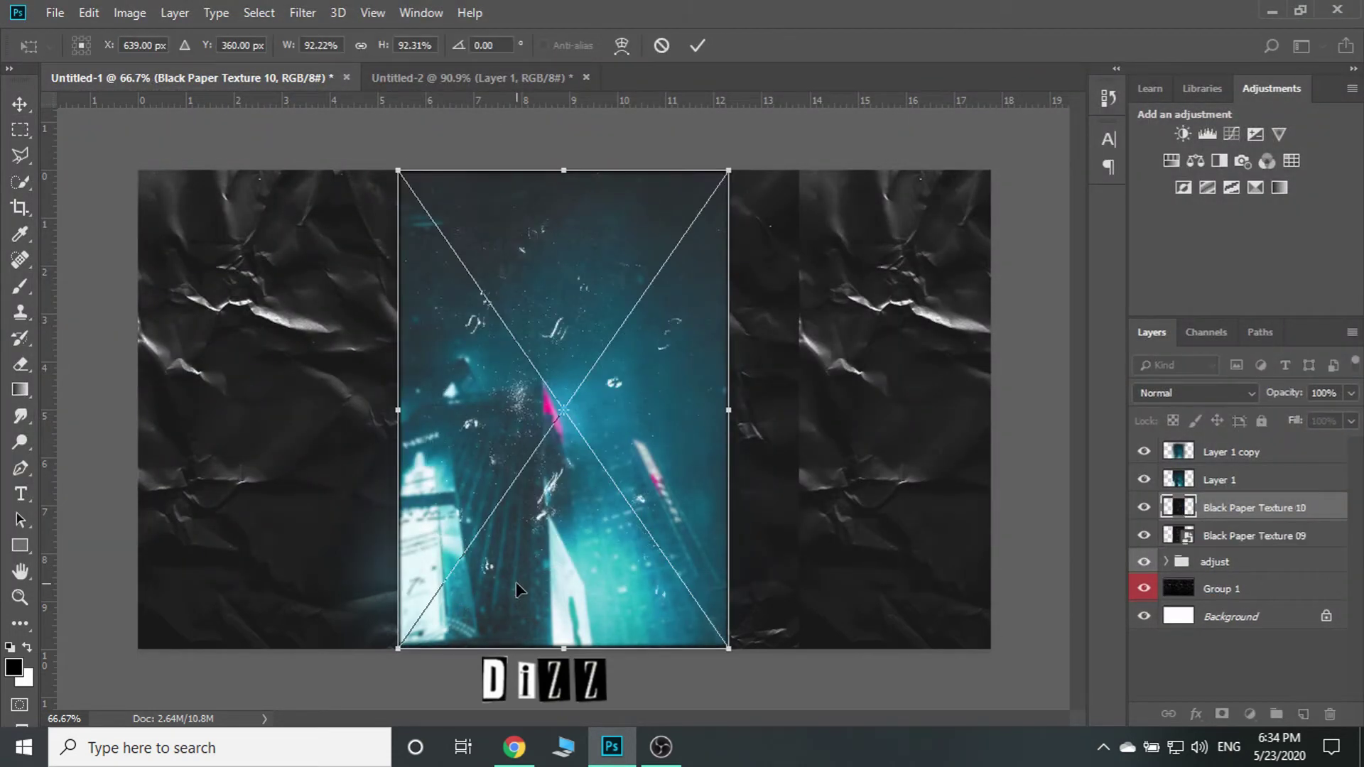
key(Return)
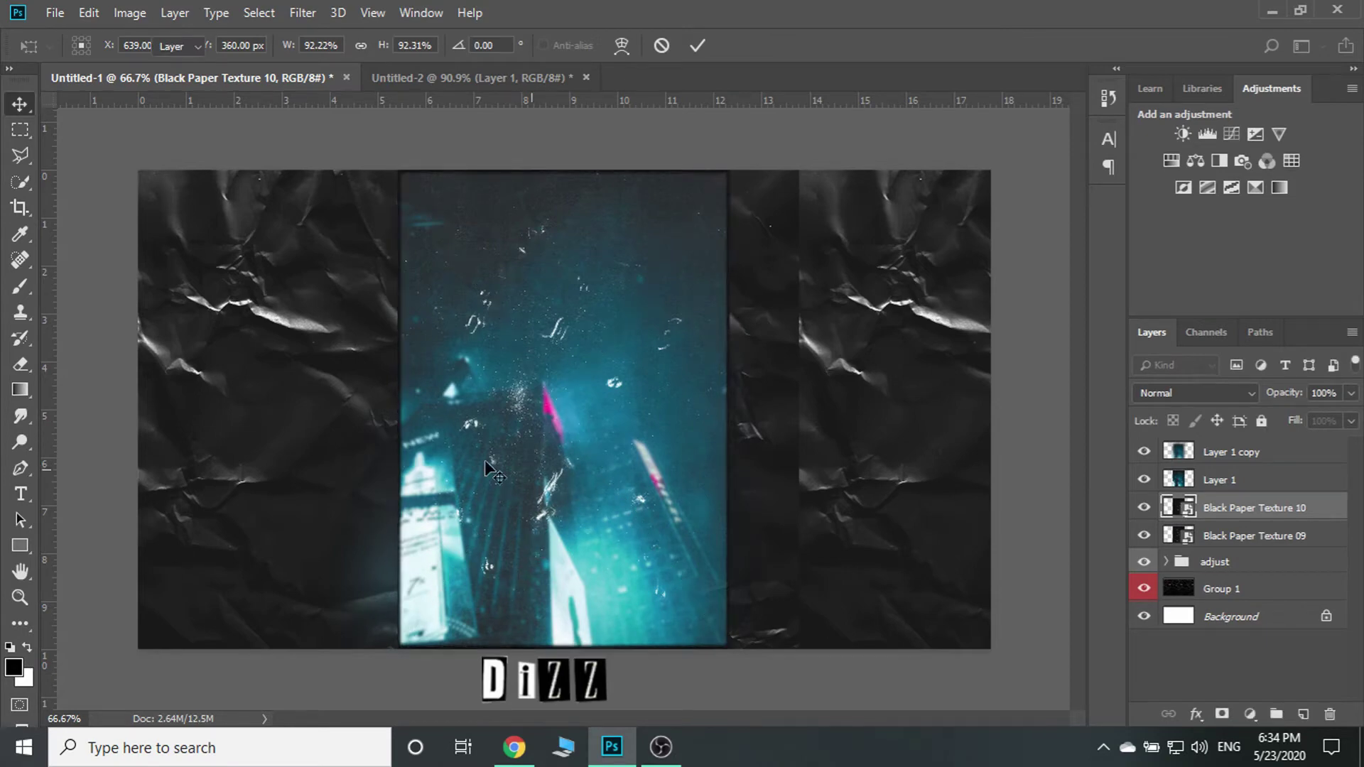
key(Return)
Set Black Paper Texture 10's blend mode to Color Dodge after trying Screen
click(1144, 507)
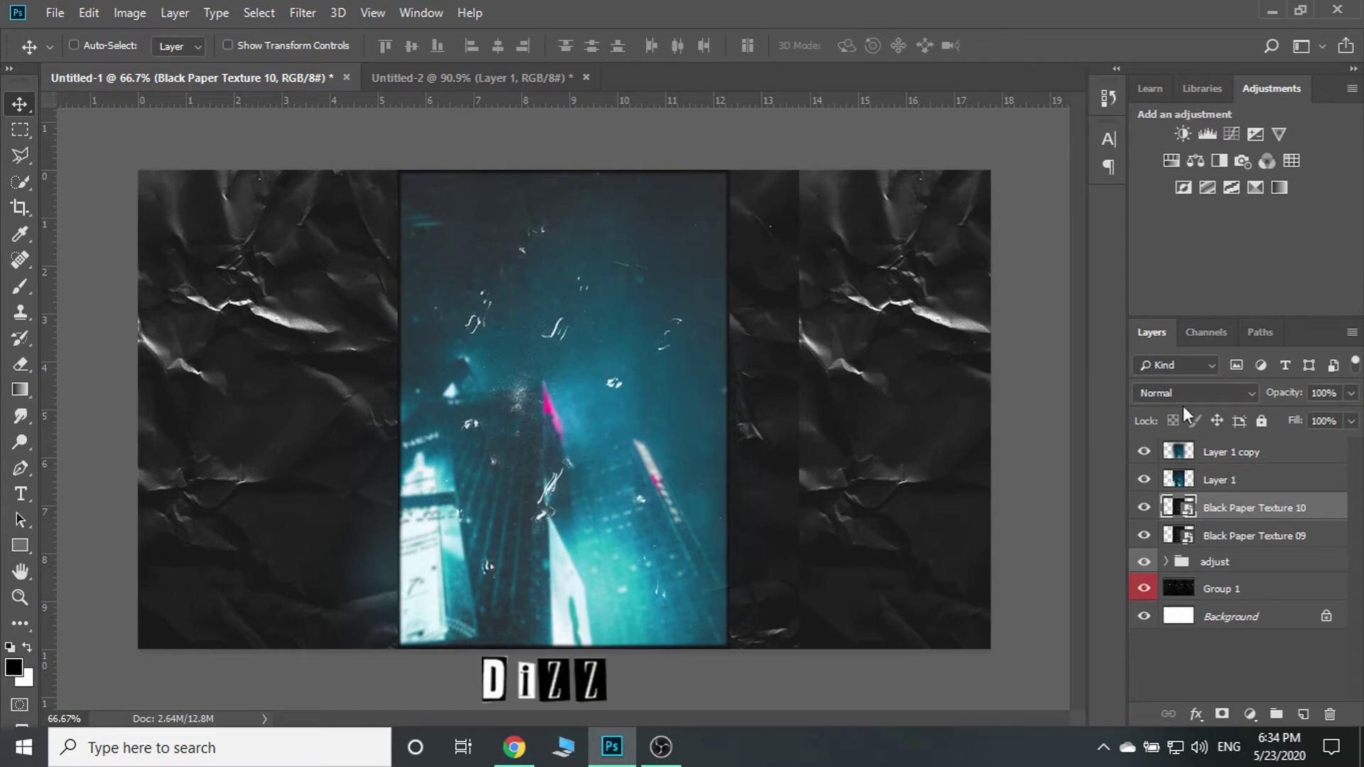
click(1183, 395)
click(1169, 158)
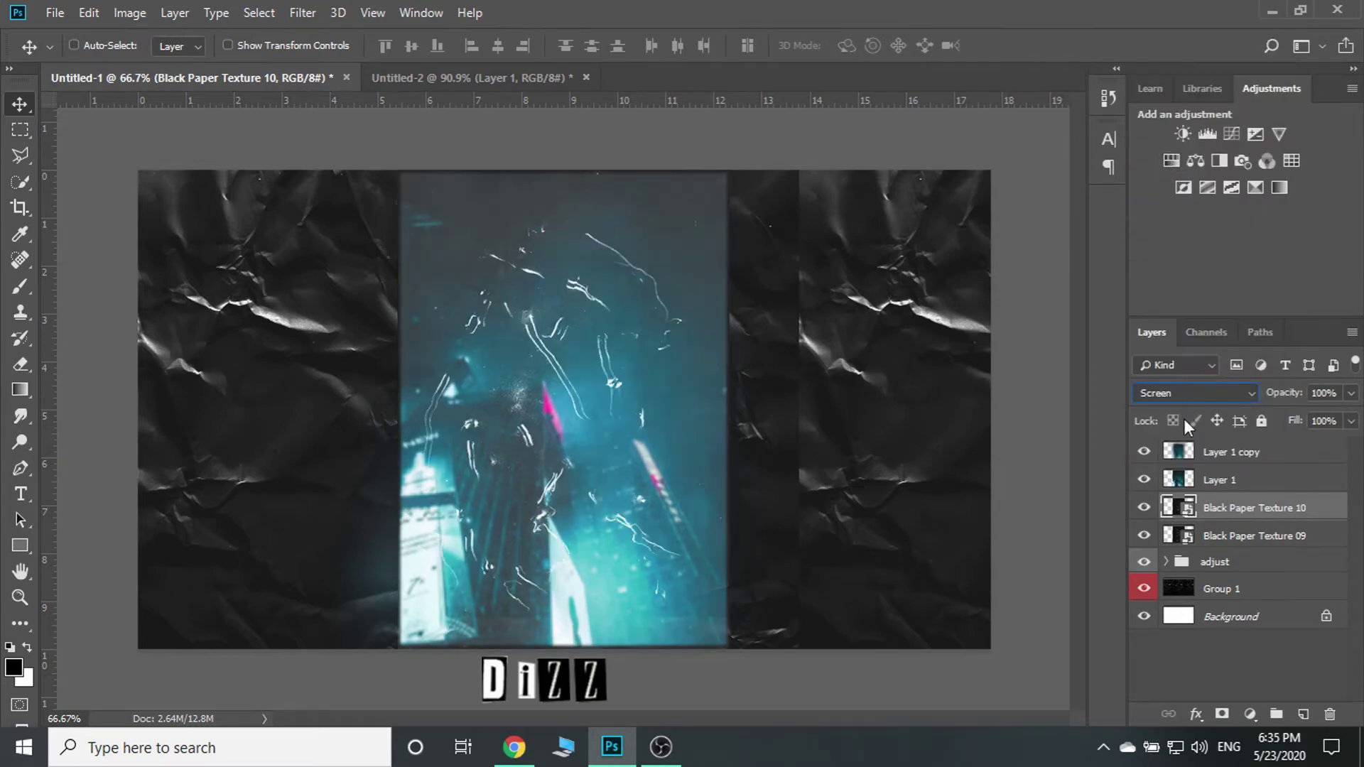
scroll(1192, 396, up, 1)
scroll(1192, 395, down, 1)
scroll(1192, 395, down, 1)
click(1192, 395)
key(Escape)
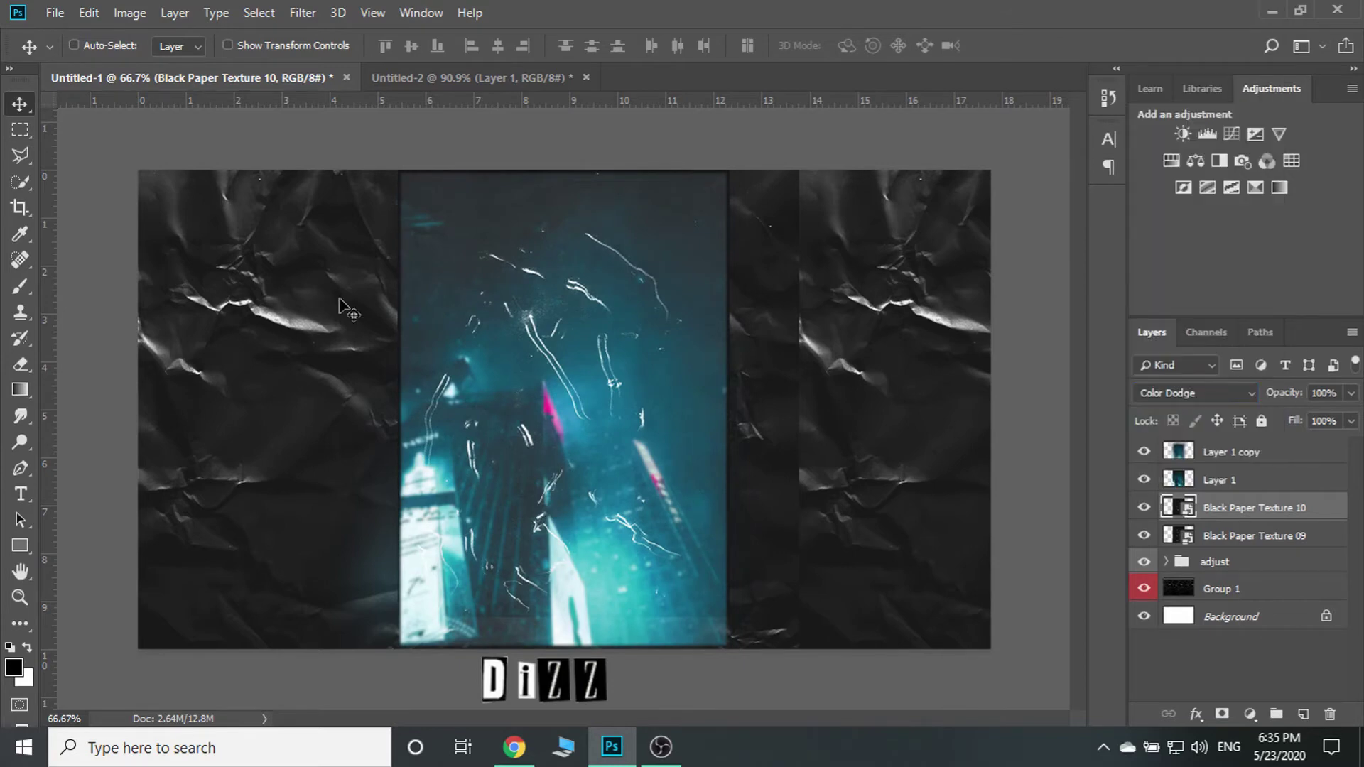
Scale Black Paper Texture 10 to 45% and move it near the photo's top
key(ctrl+t)
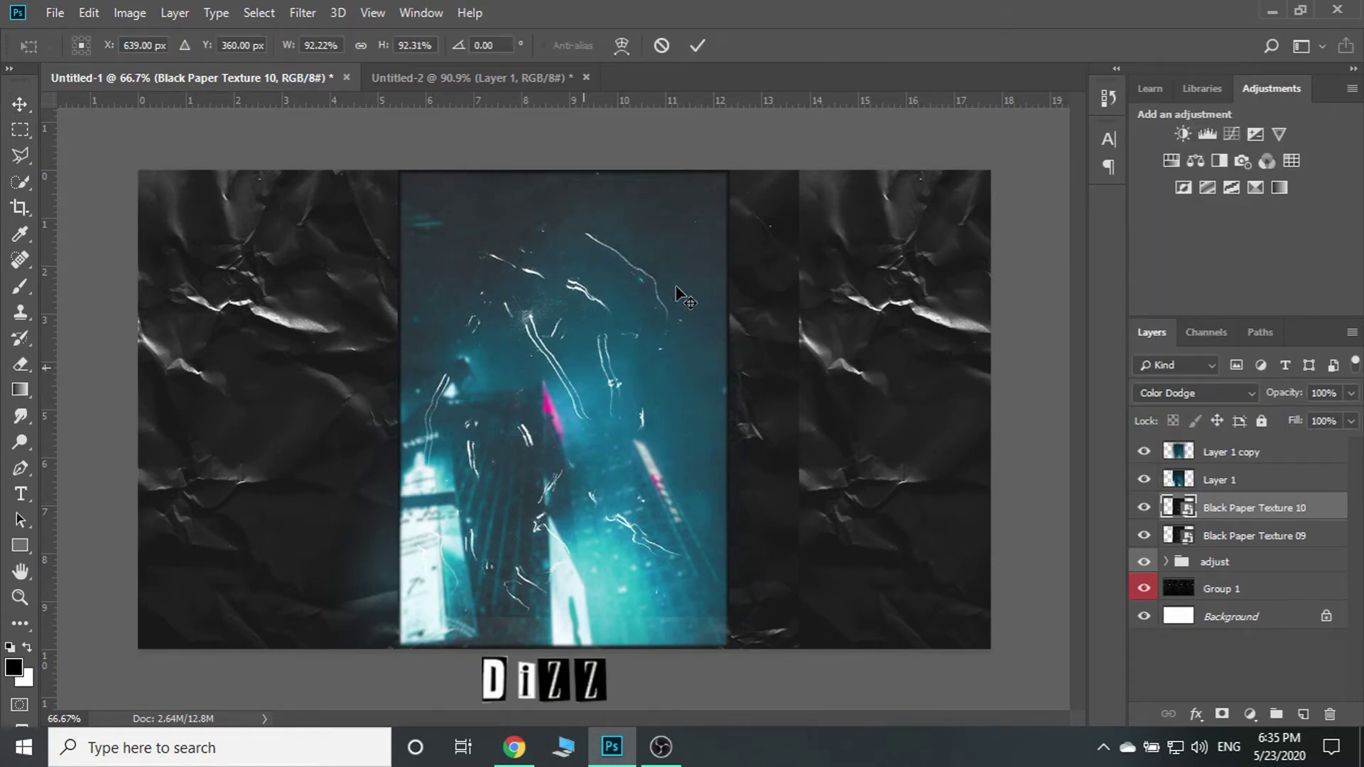
drag(726, 173, 639, 291)
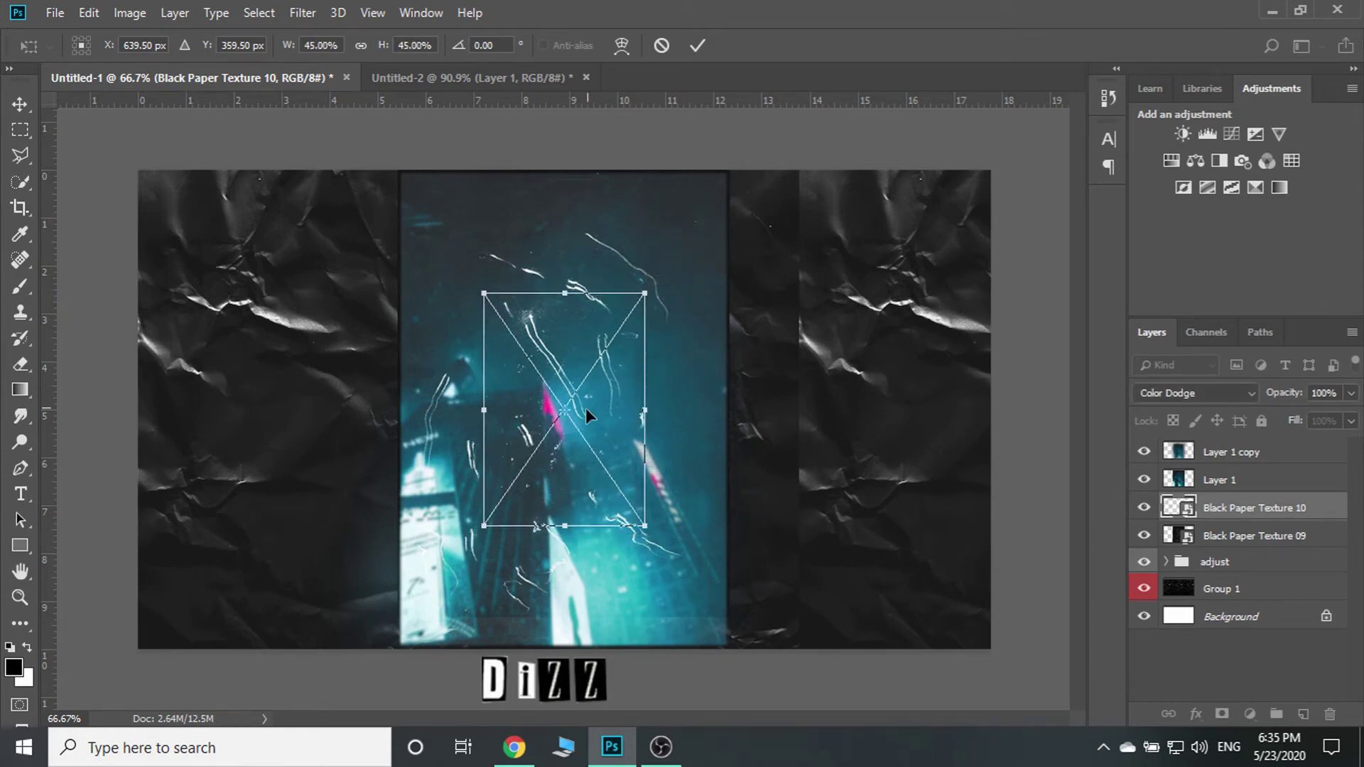
mouse_move(585, 408)
mouse_down()
mouse_move(679, 252)
mouse_move(668, 231)
mouse_up()
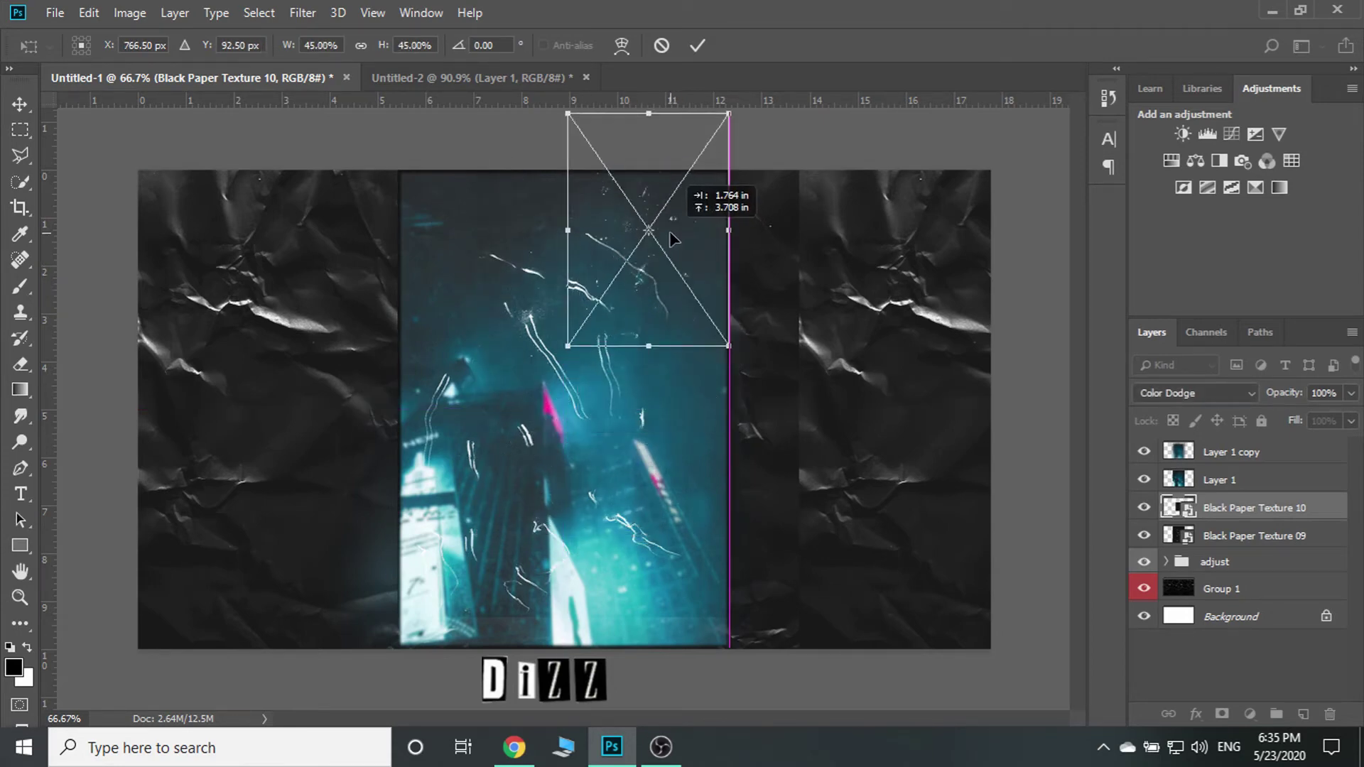
key(Return)
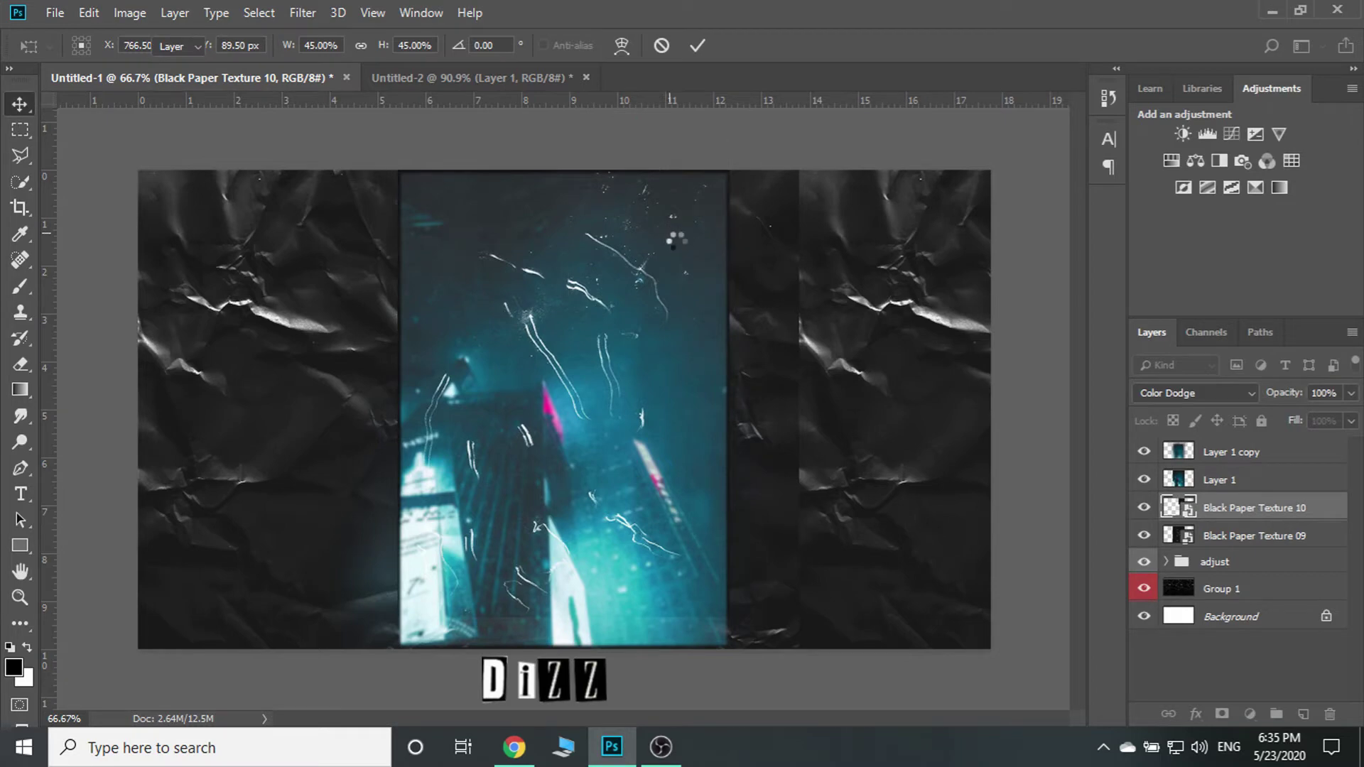
Duplicate the texture and shift the copy 3.5 in to the left
click(680, 221)
key(ctrl+j)
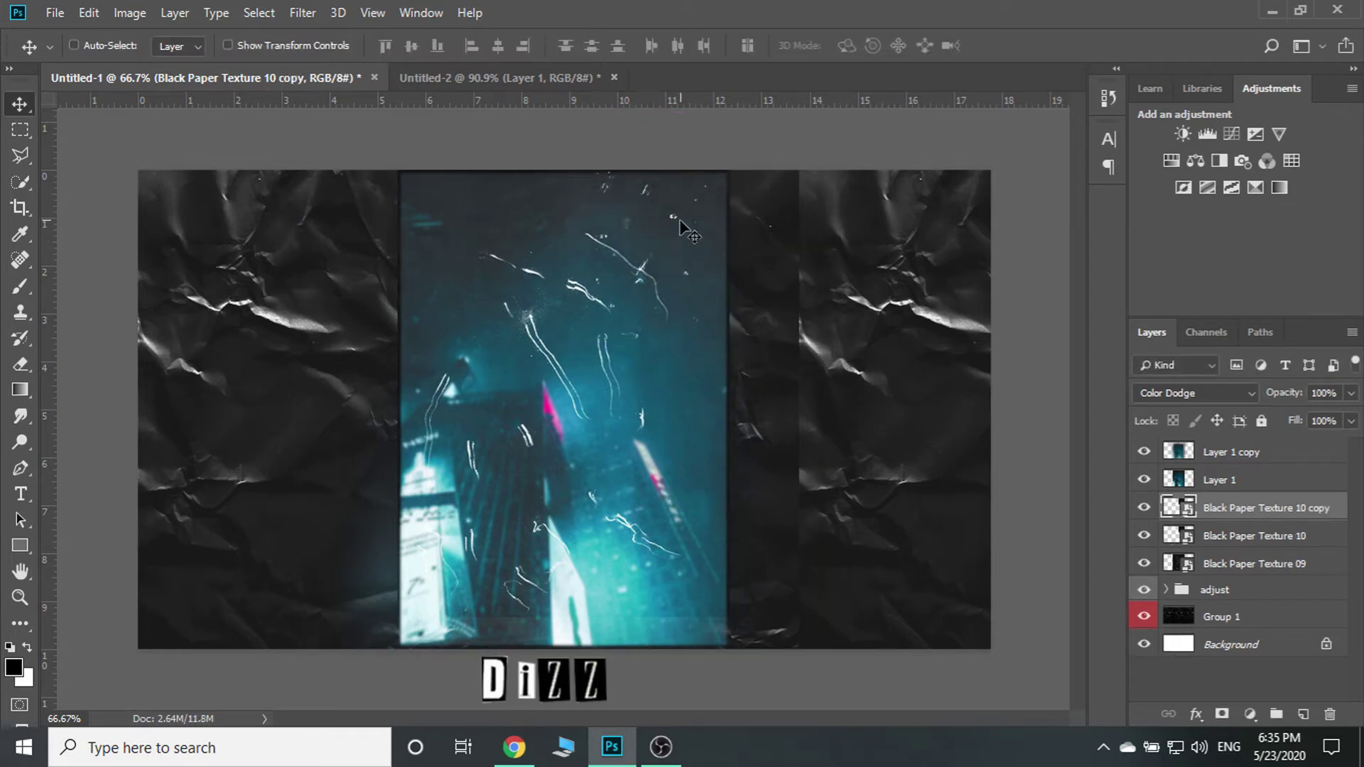
drag(680, 222, 512, 240)
Add a Brightness/Contrast adjustment above Layer 1 copy with brightness -31
click(1251, 455)
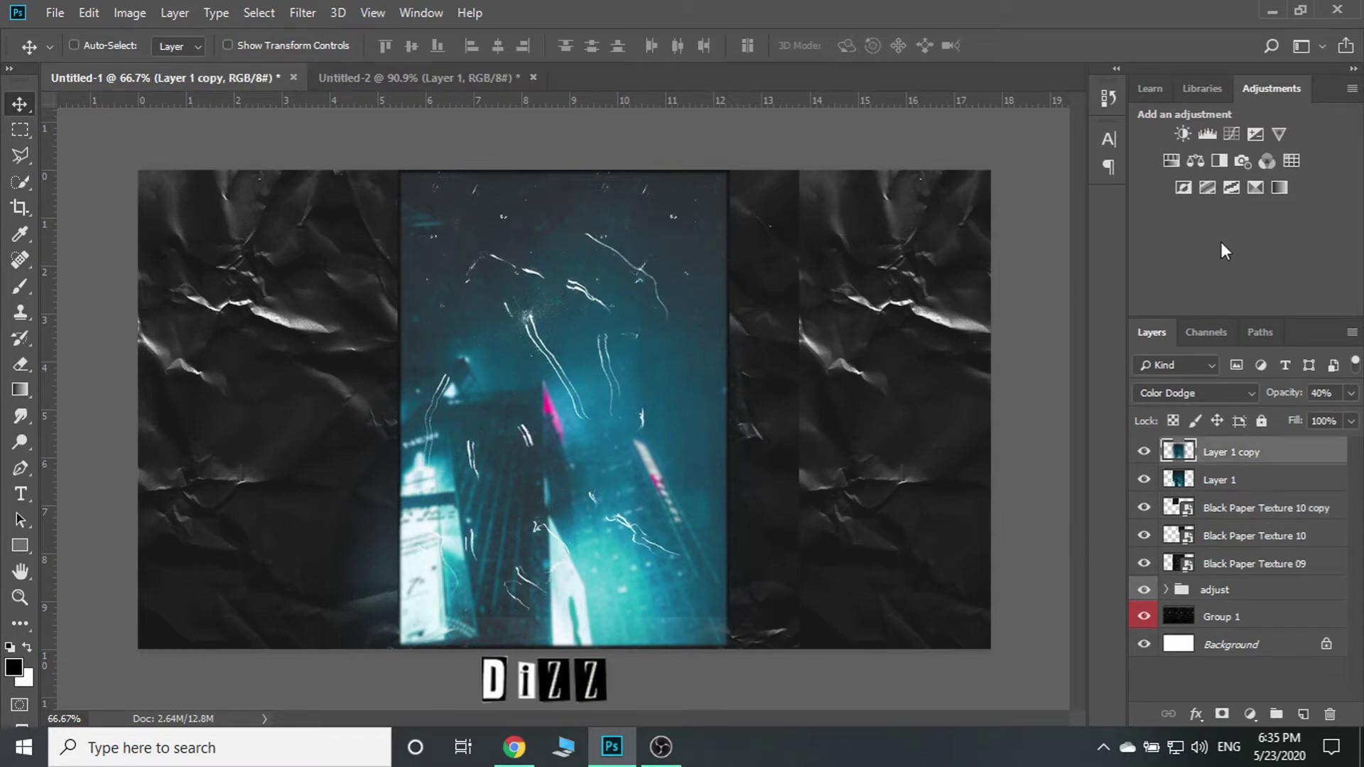
click(1183, 133)
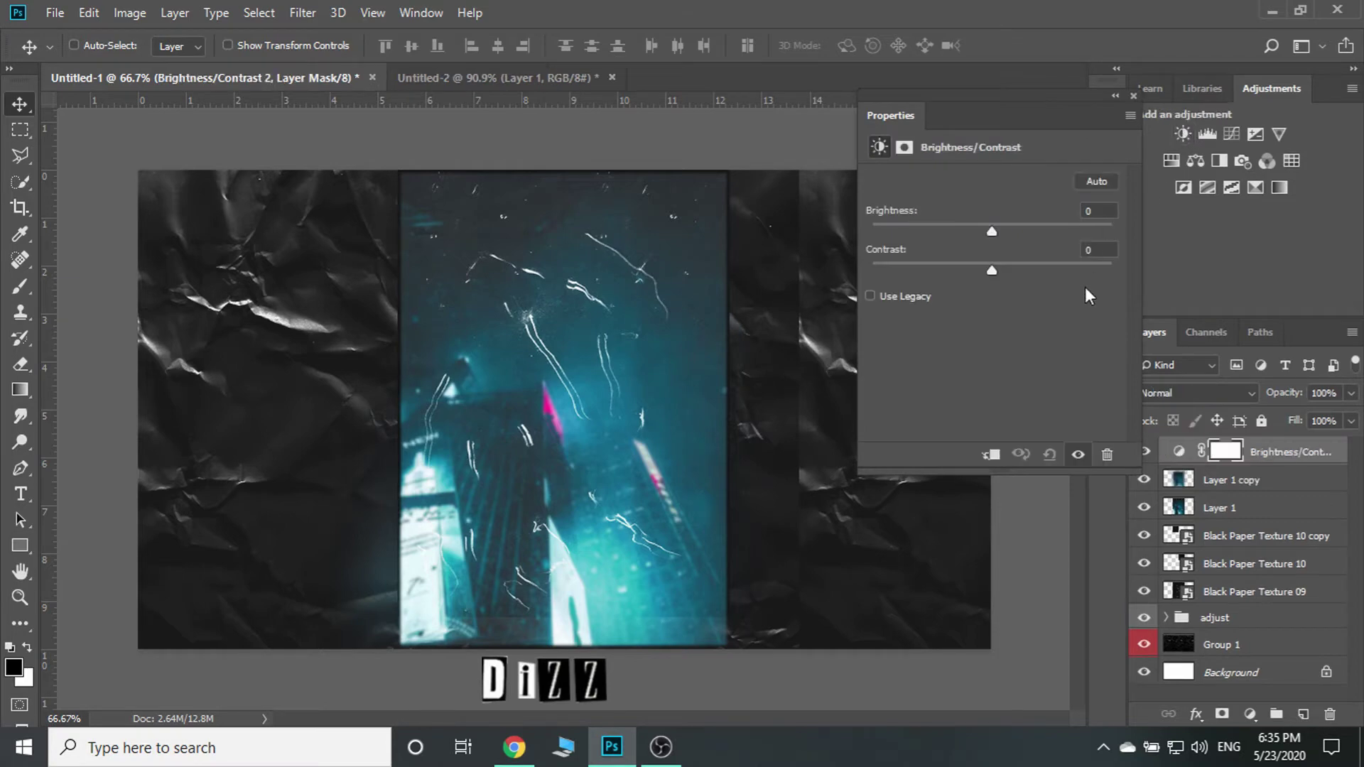
mouse_move(1038, 234)
mouse_down()
mouse_move(999, 233)
mouse_move(1053, 237)
mouse_move(968, 241)
mouse_move(1029, 237)
mouse_move(992, 240)
mouse_move(1032, 239)
mouse_move(995, 272)
mouse_move(1063, 272)
mouse_move(960, 274)
mouse_up()
click(1133, 96)
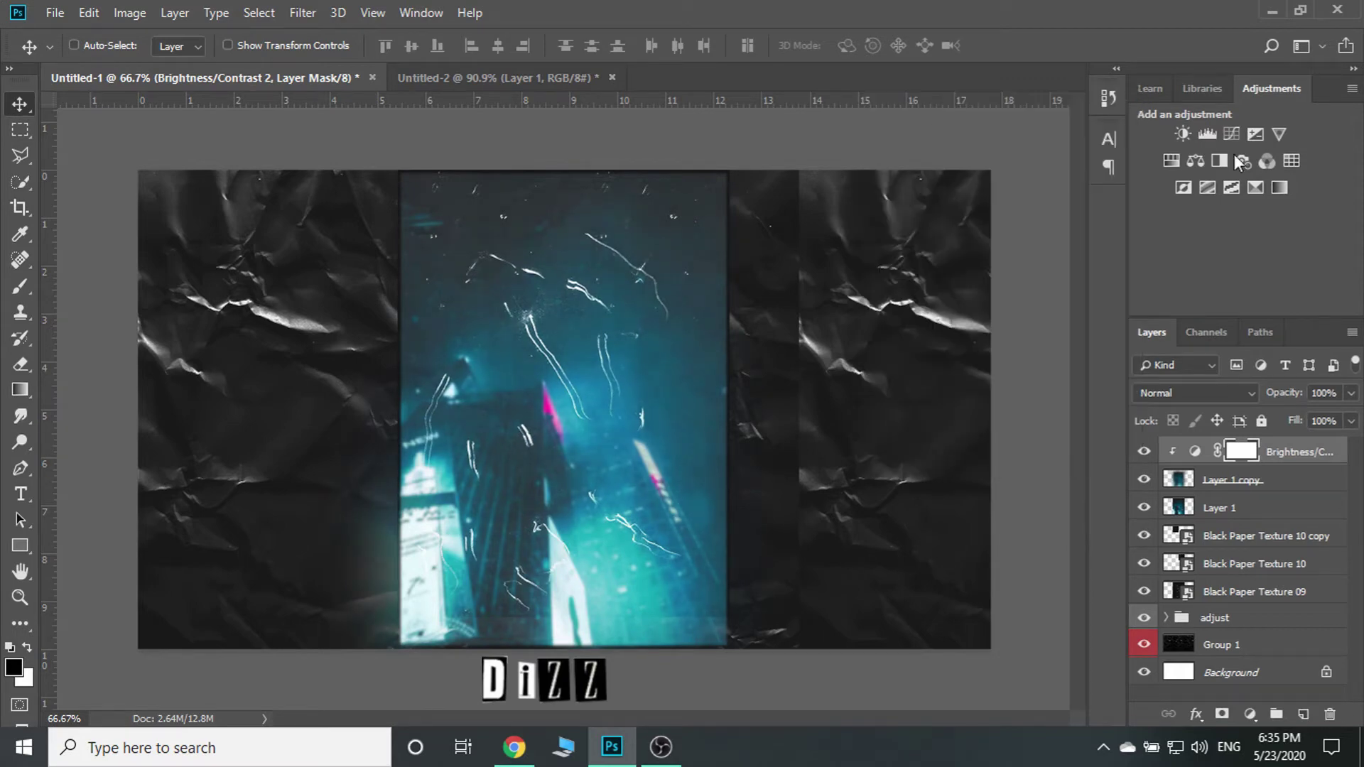
Add a clipped Curves adjustment with a raised black point to lift shadows
click(1225, 134)
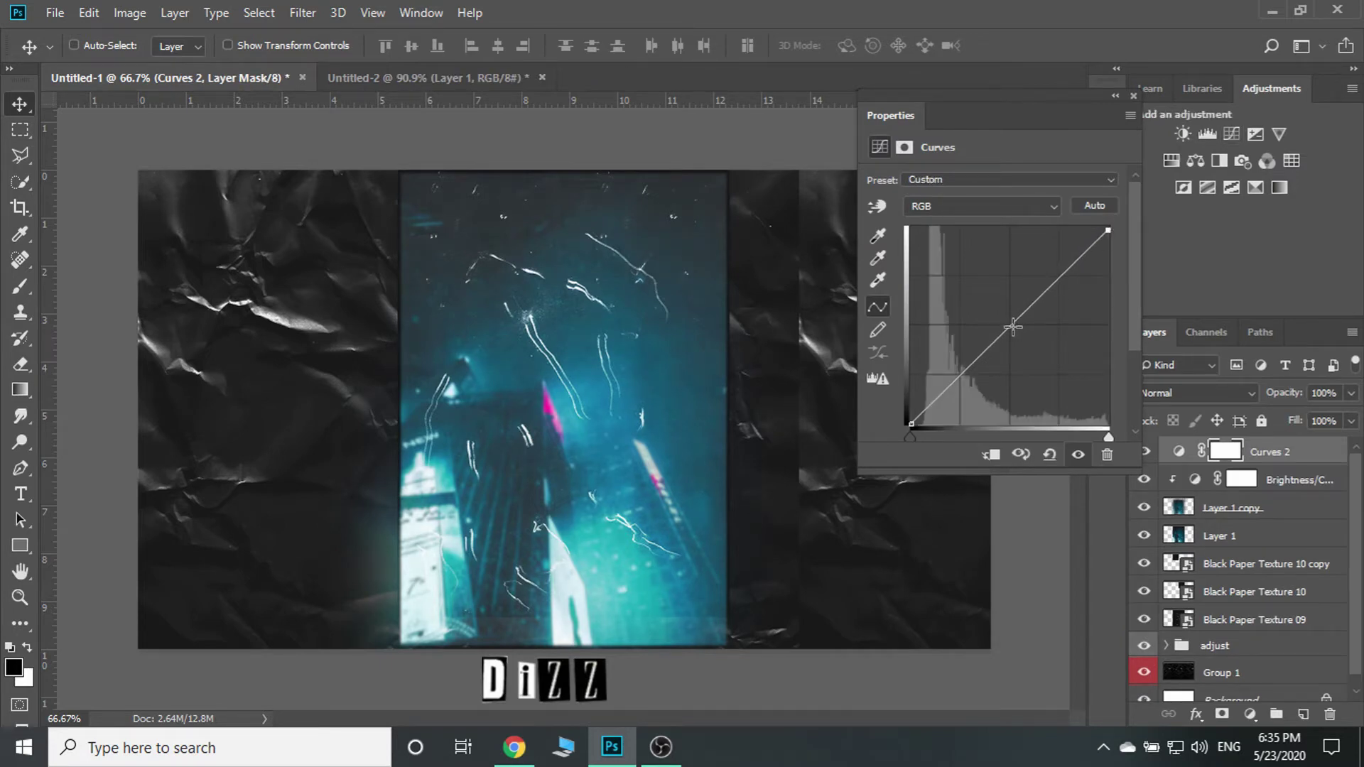
drag(1013, 327, 1014, 328)
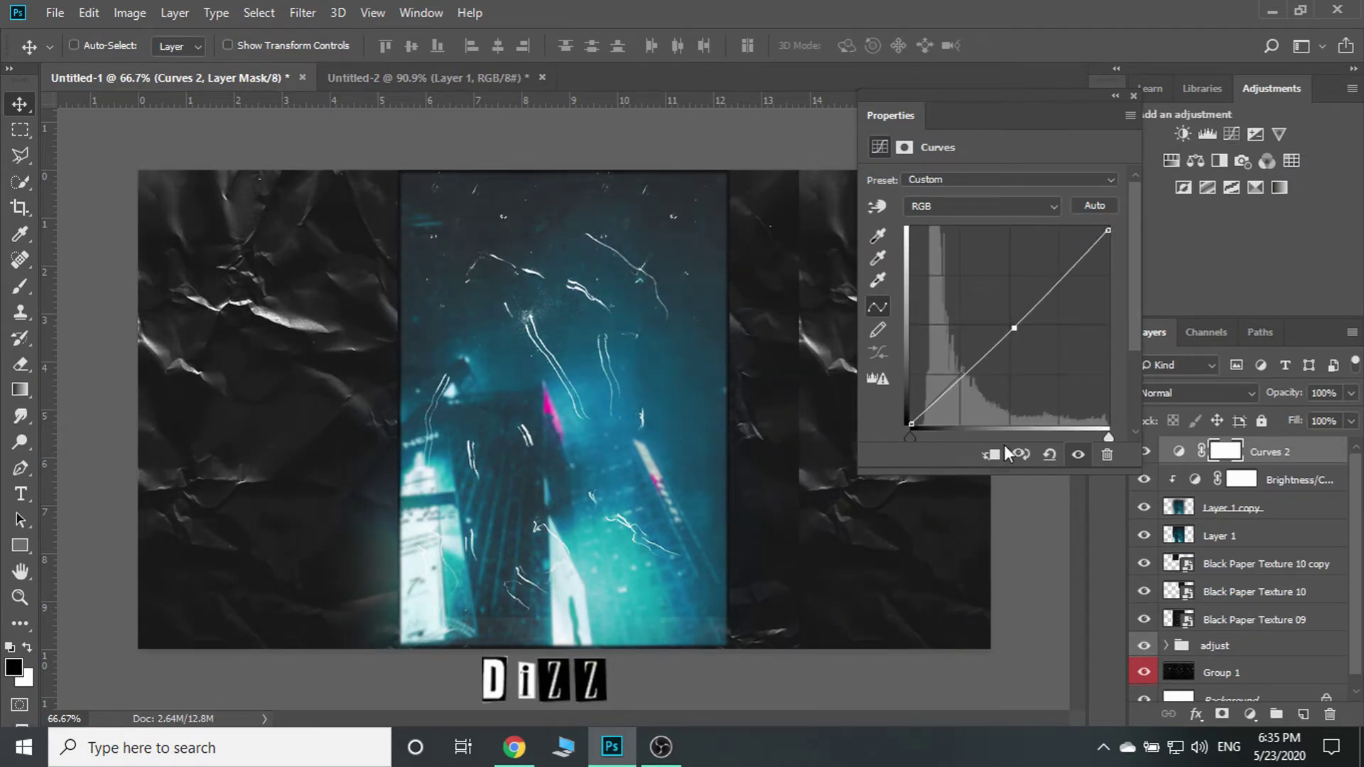
click(991, 454)
mouse_move(911, 424)
mouse_down()
mouse_move(881, 307)
mouse_move(1034, 472)
mouse_move(819, 346)
mouse_up()
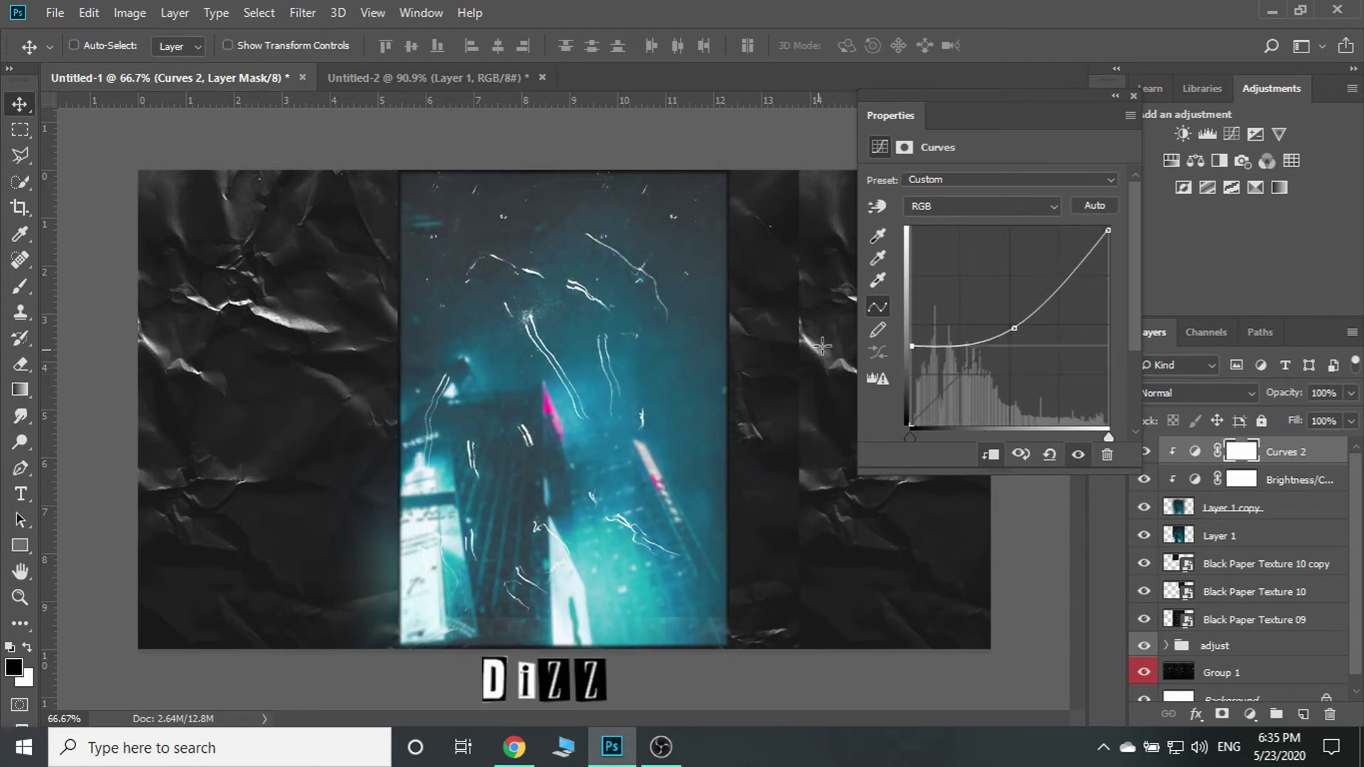
click(1132, 96)
click(1144, 451)
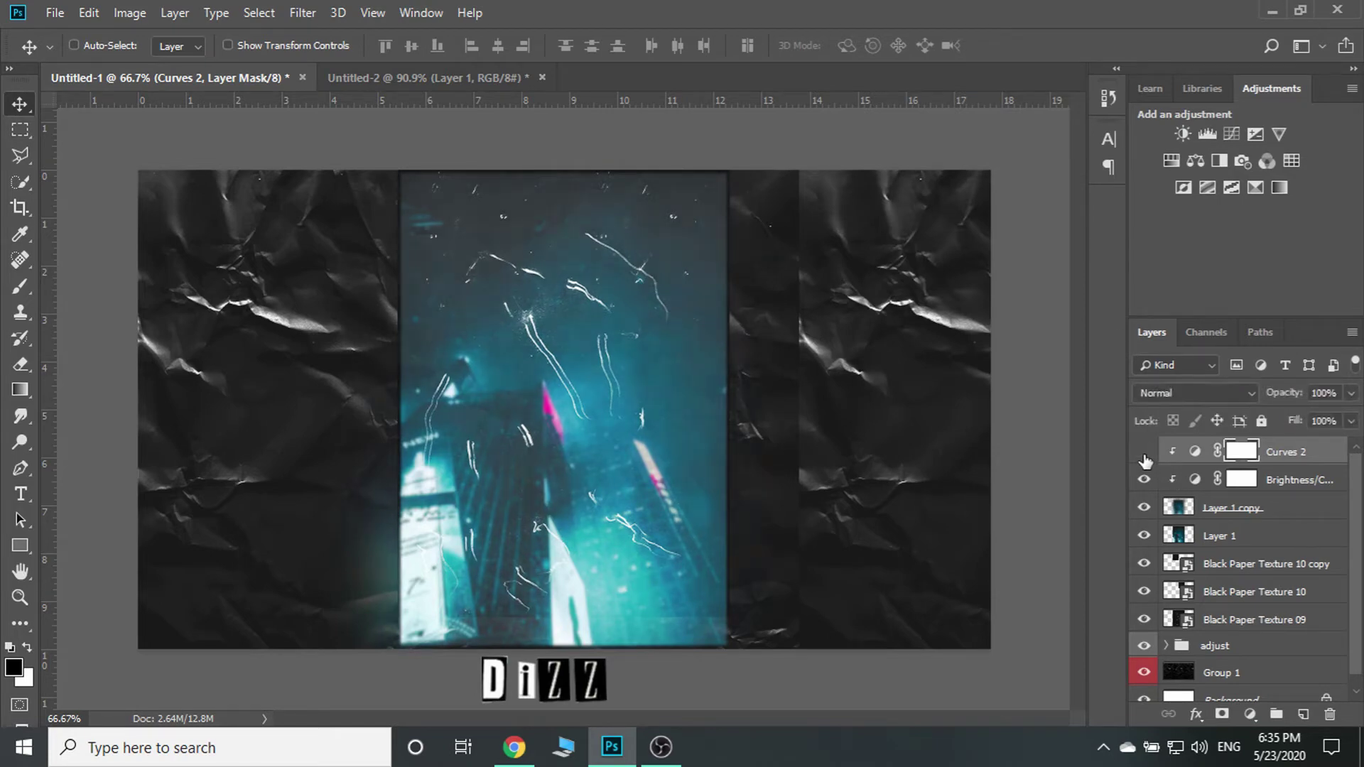
click(1144, 451)
Set Curves 2 to Overlay blend mode, comparing it on and off
click(1194, 393)
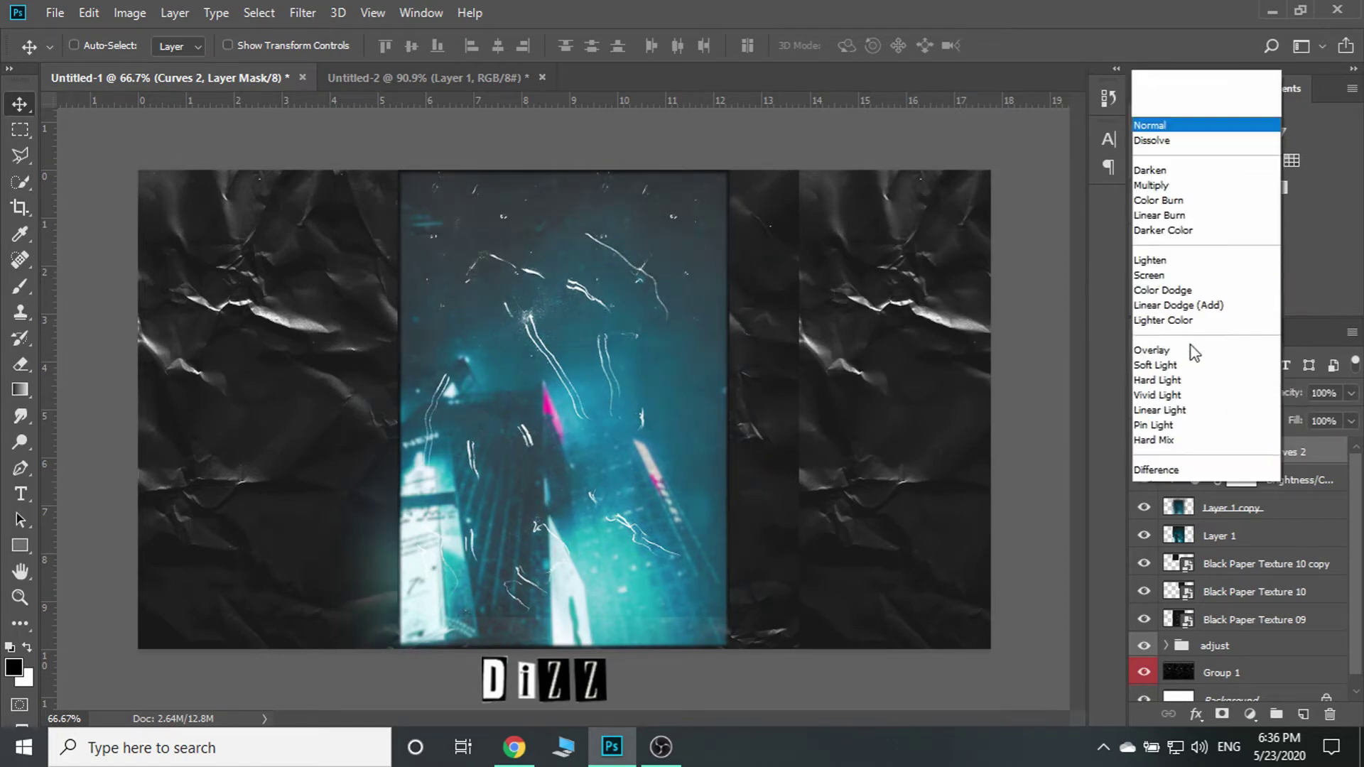
click(1158, 246)
key(Down)
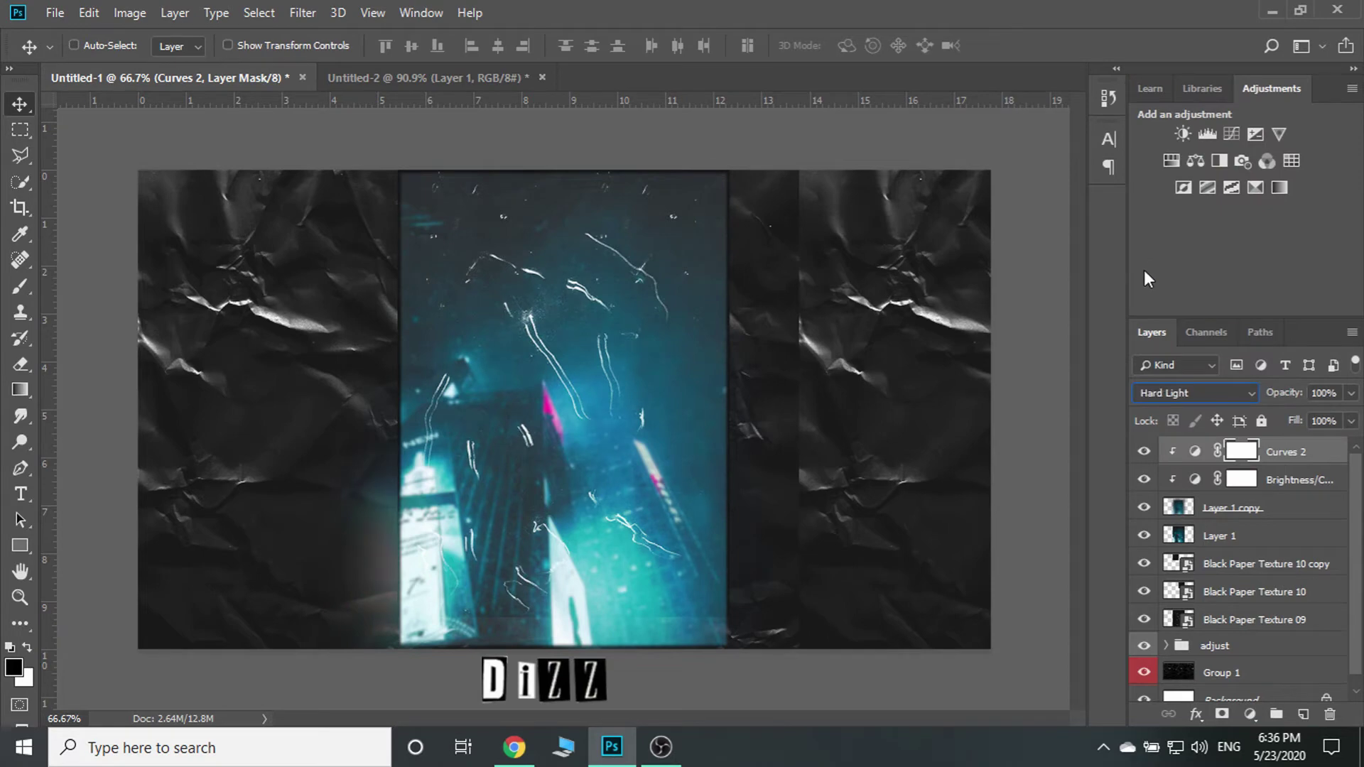
key(Up)
key(Up)
key(Down)
key(Up)
click(1145, 455)
click(1144, 455)
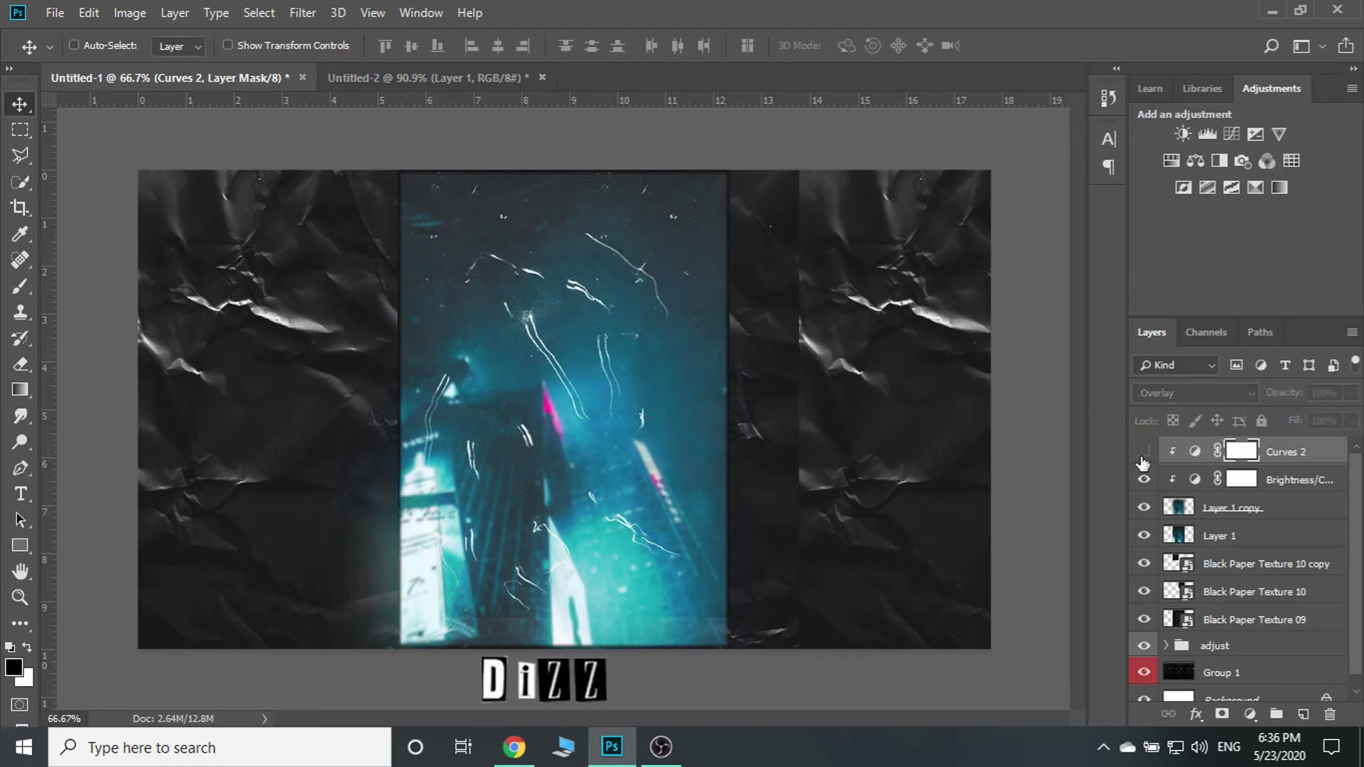
click(1144, 455)
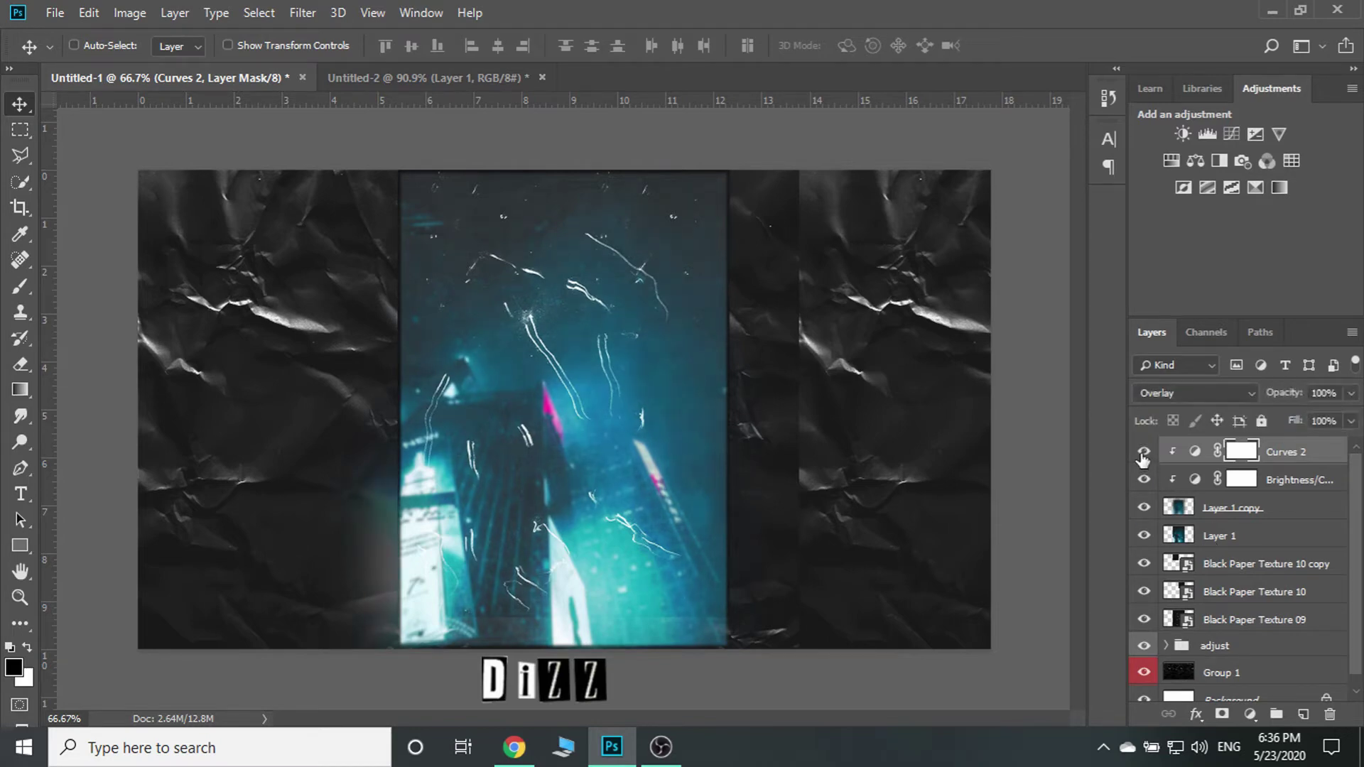
Add an Exposure adjustment clipped to the photo with Offset +0.0500
click(1256, 138)
click(990, 455)
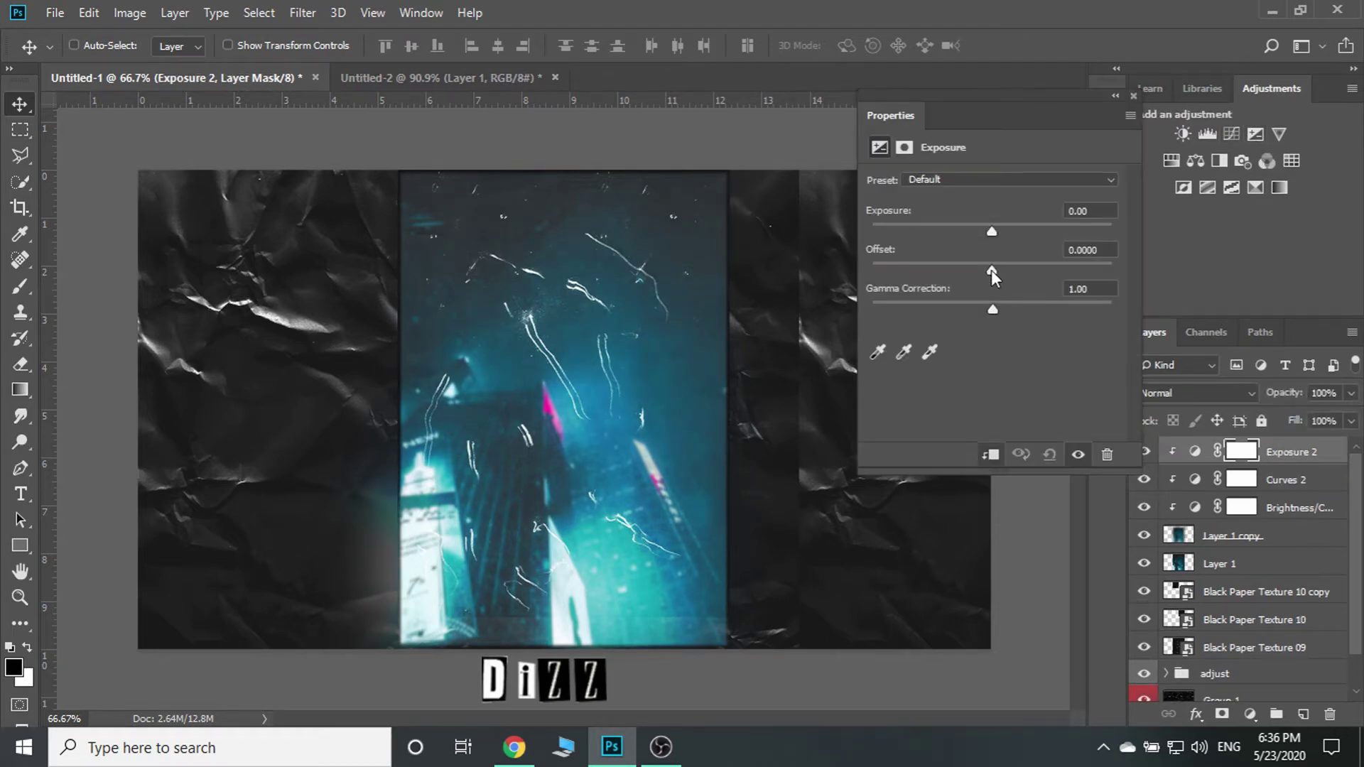
drag(992, 270, 1003, 273)
drag(1005, 273, 1004, 271)
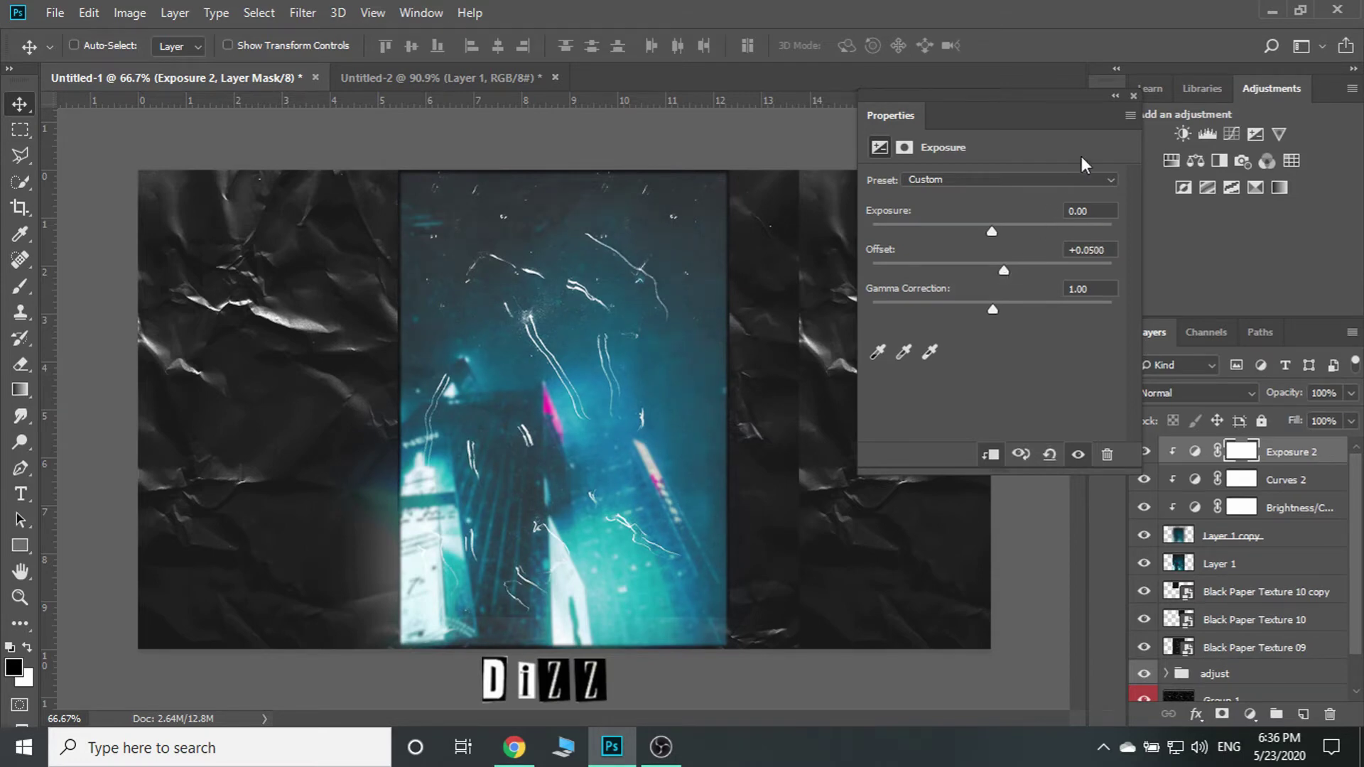
click(1131, 95)
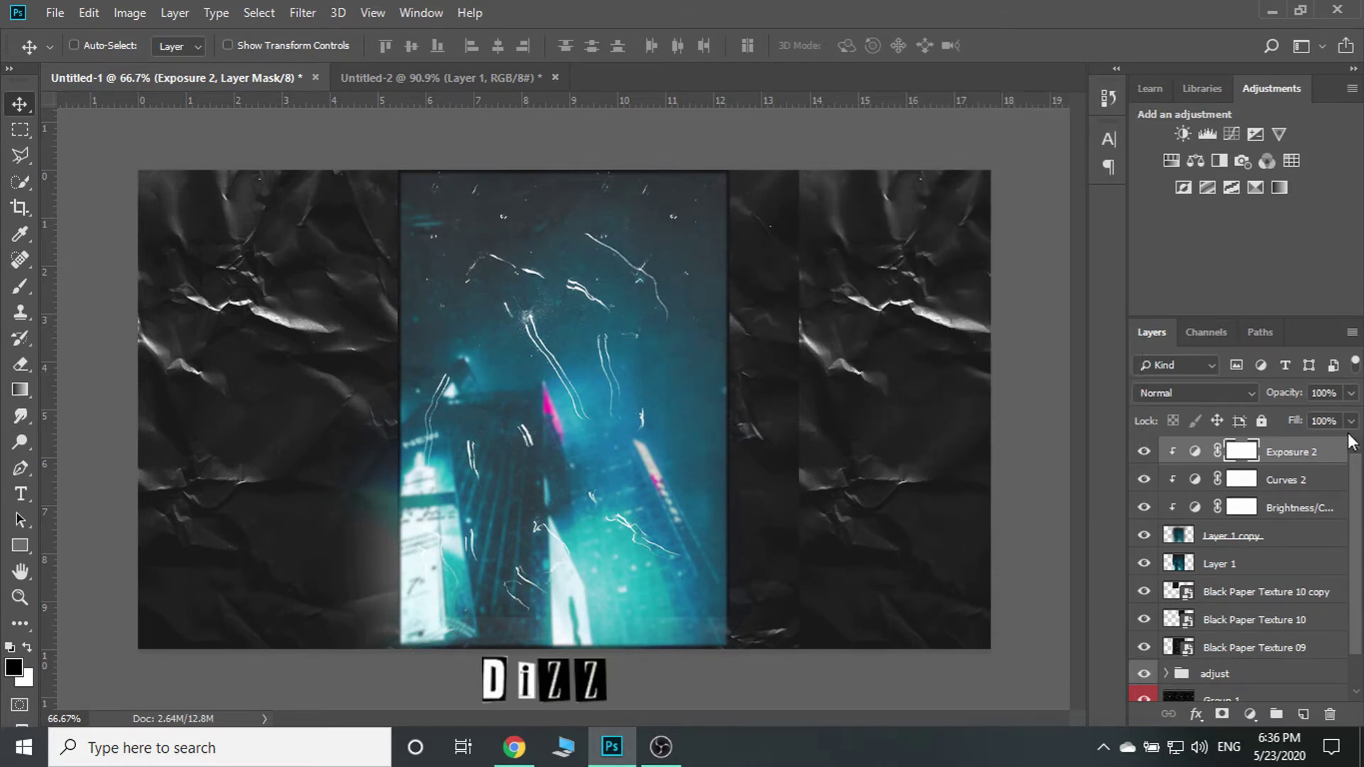
Add a clipped Hue/Saturation layer with Colorize on, tinting the photo blue at saturation 25
click(1170, 159)
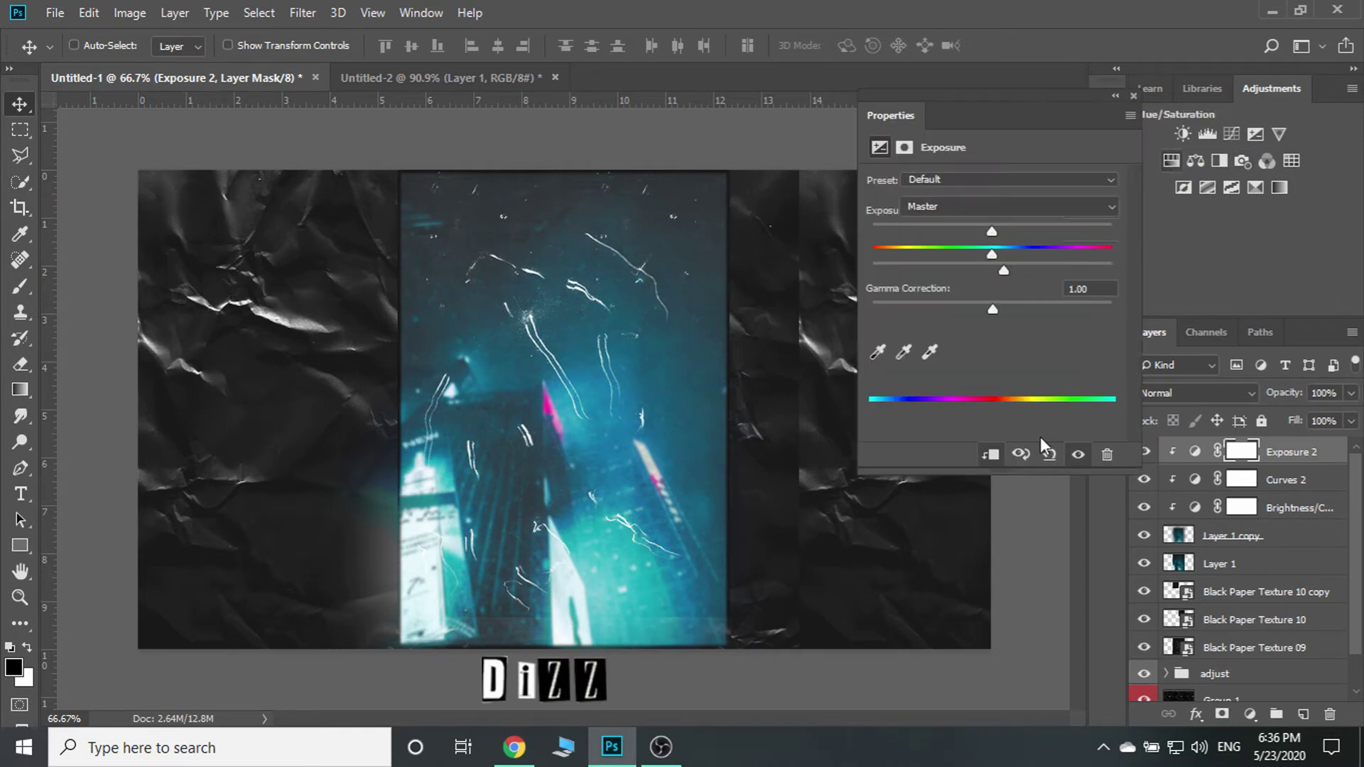
mouse_move(993, 253)
mouse_down()
mouse_move(1118, 260)
mouse_move(1025, 257)
mouse_up()
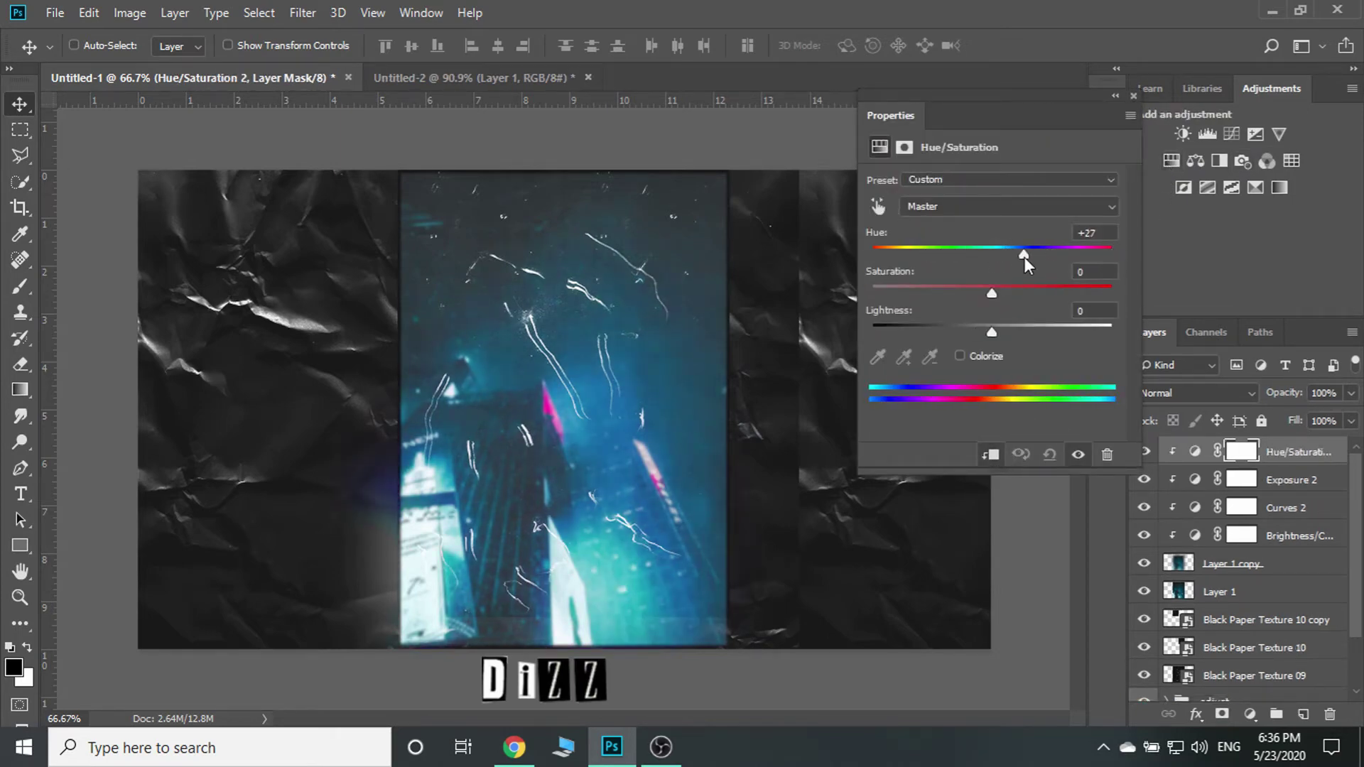
click(987, 358)
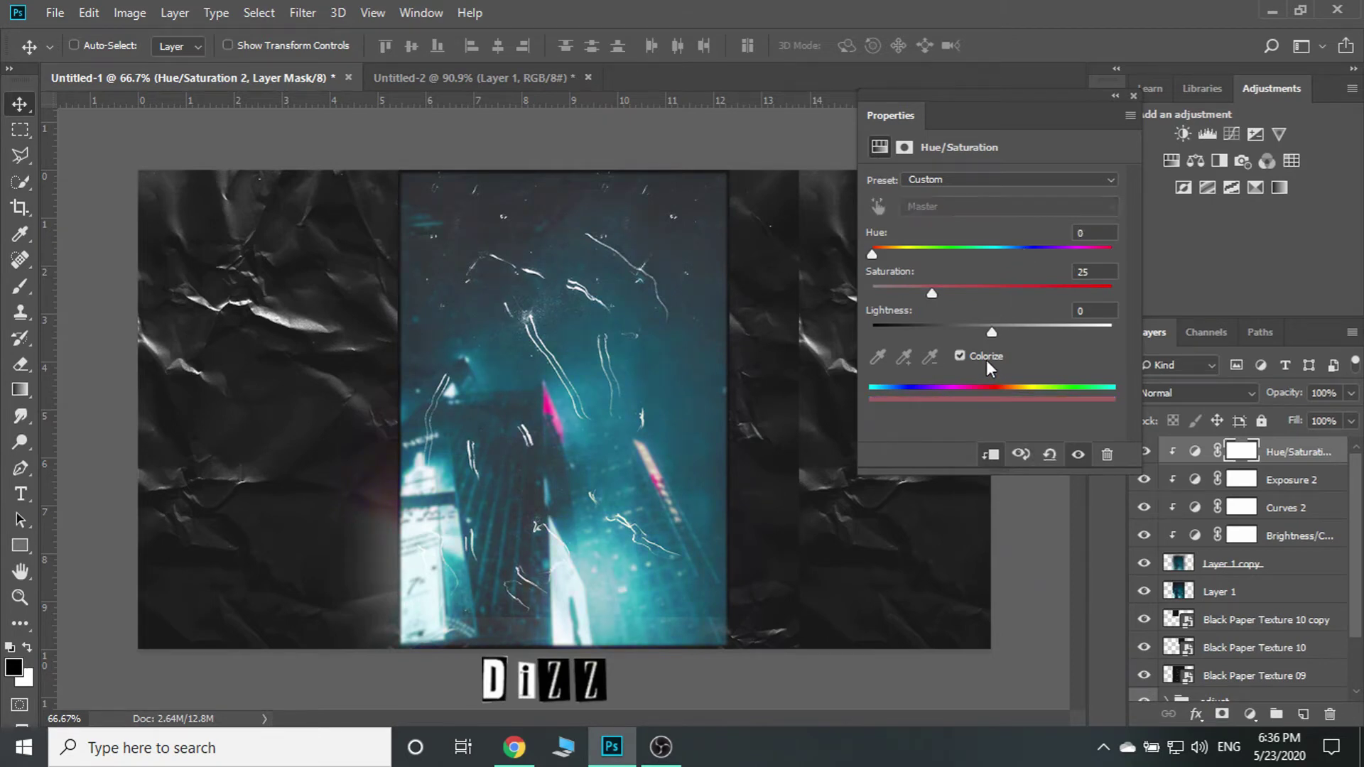
mouse_move(993, 249)
mouse_down()
mouse_move(932, 254)
mouse_move(1072, 259)
mouse_up()
click(1133, 95)
click(1145, 452)
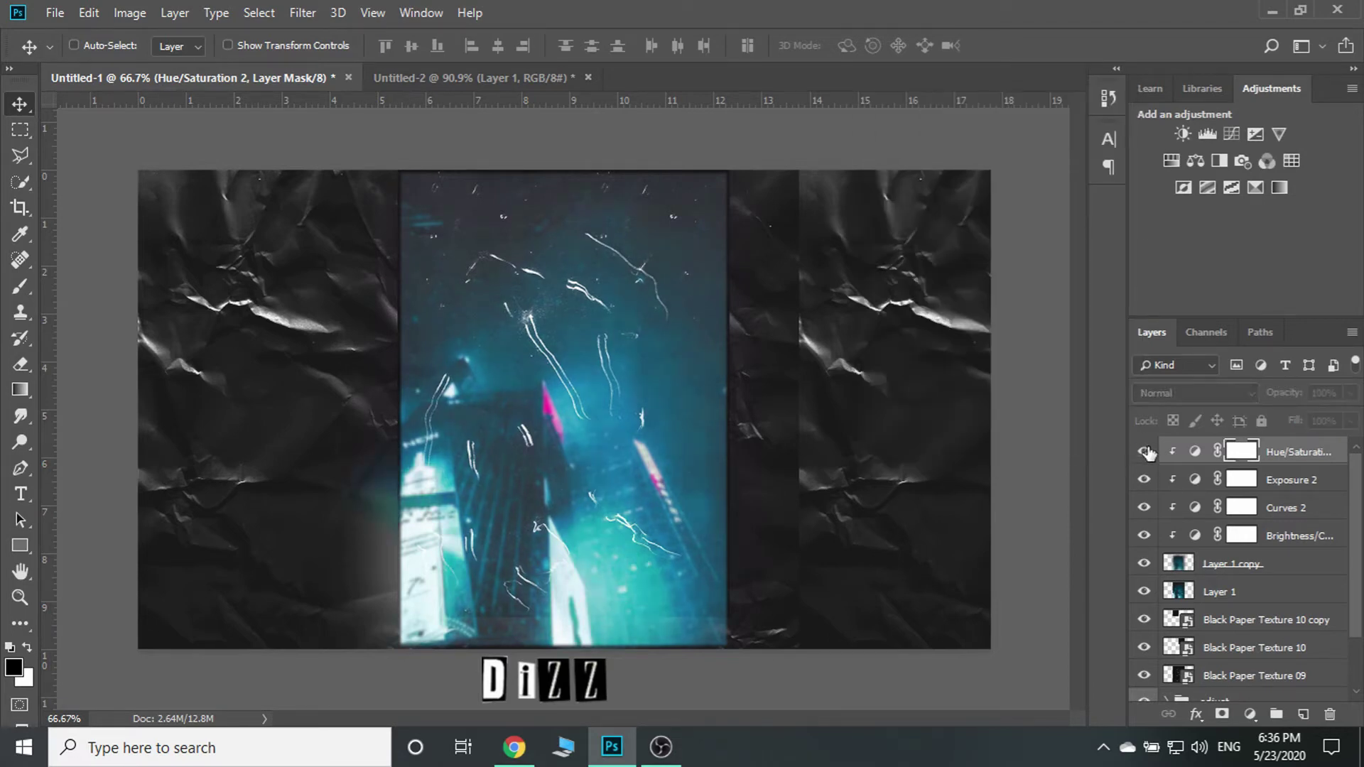
Narrow Layer 1 copy from its left edge to about 94% width
click(1145, 564)
click(1235, 564)
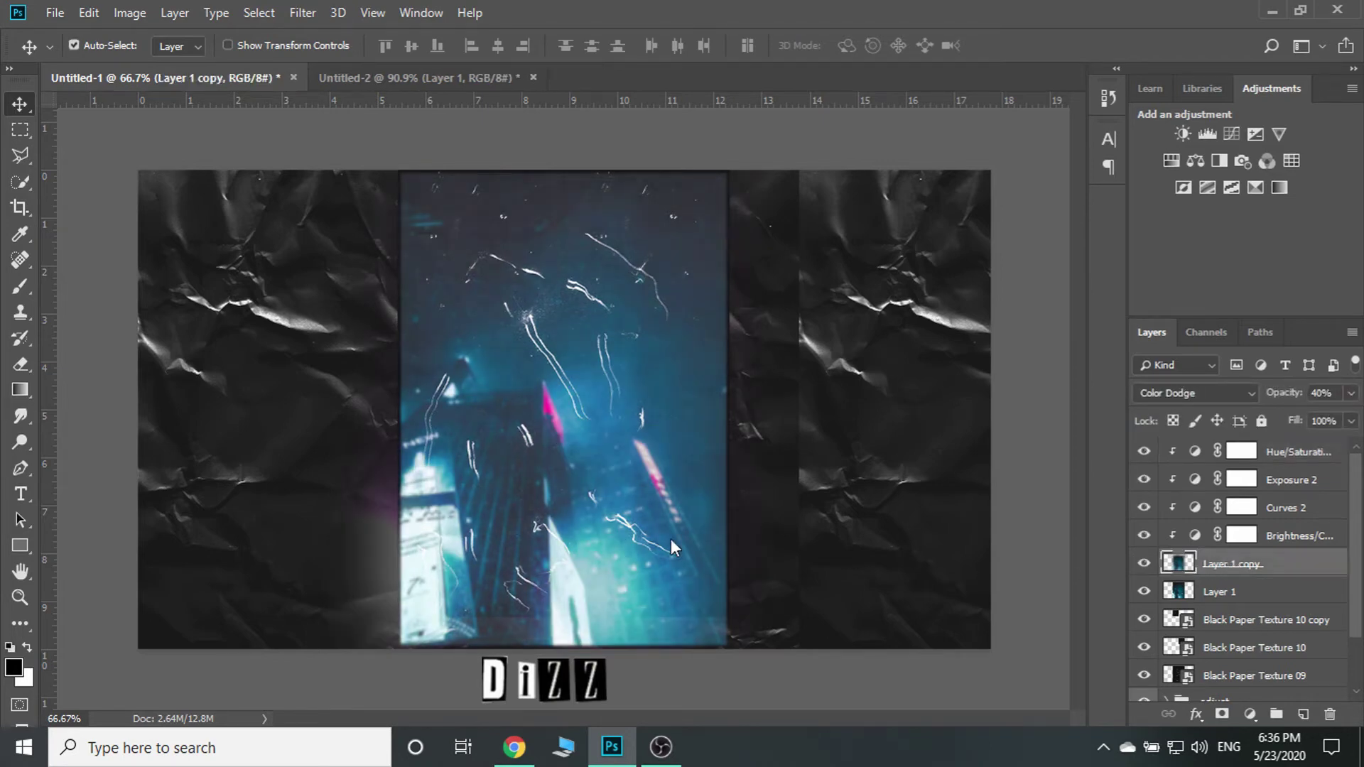
key(ctrl+t)
drag(307, 411, 333, 412)
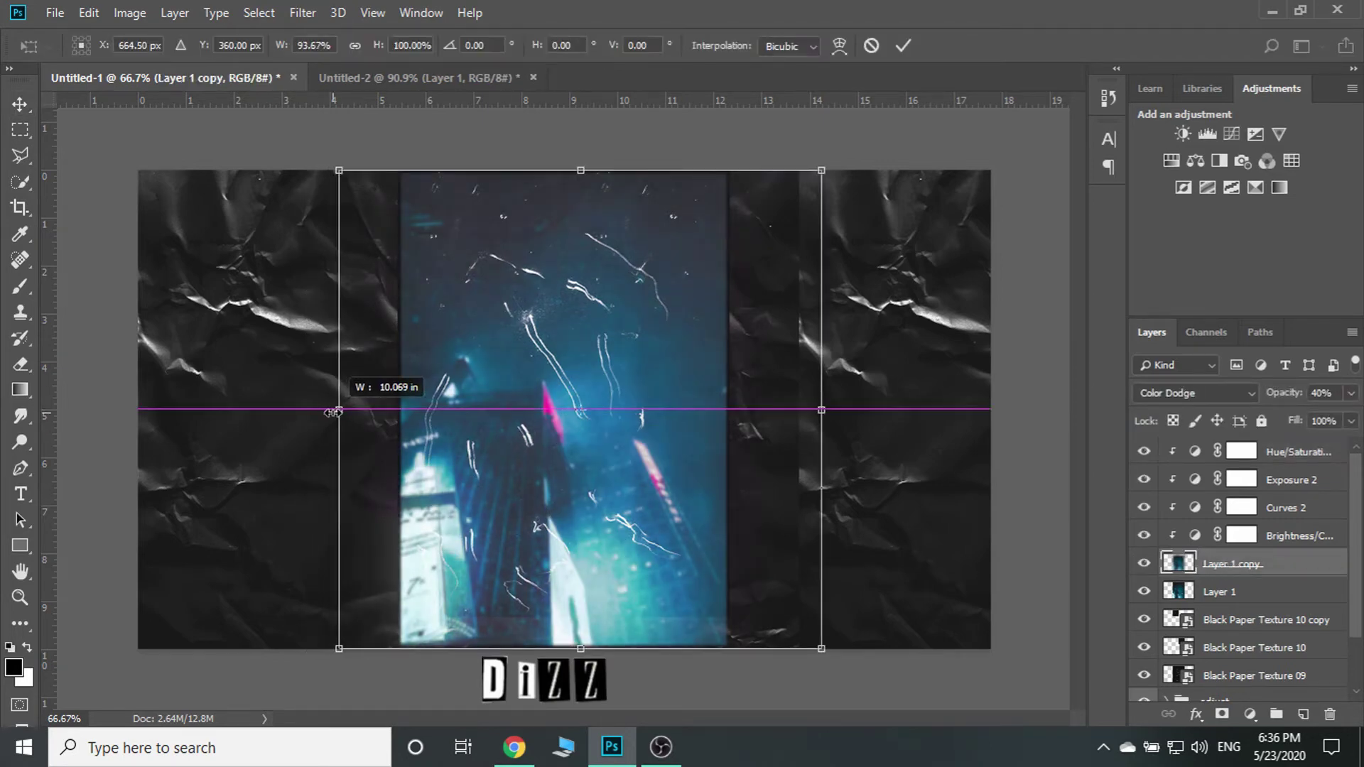
key(Return)
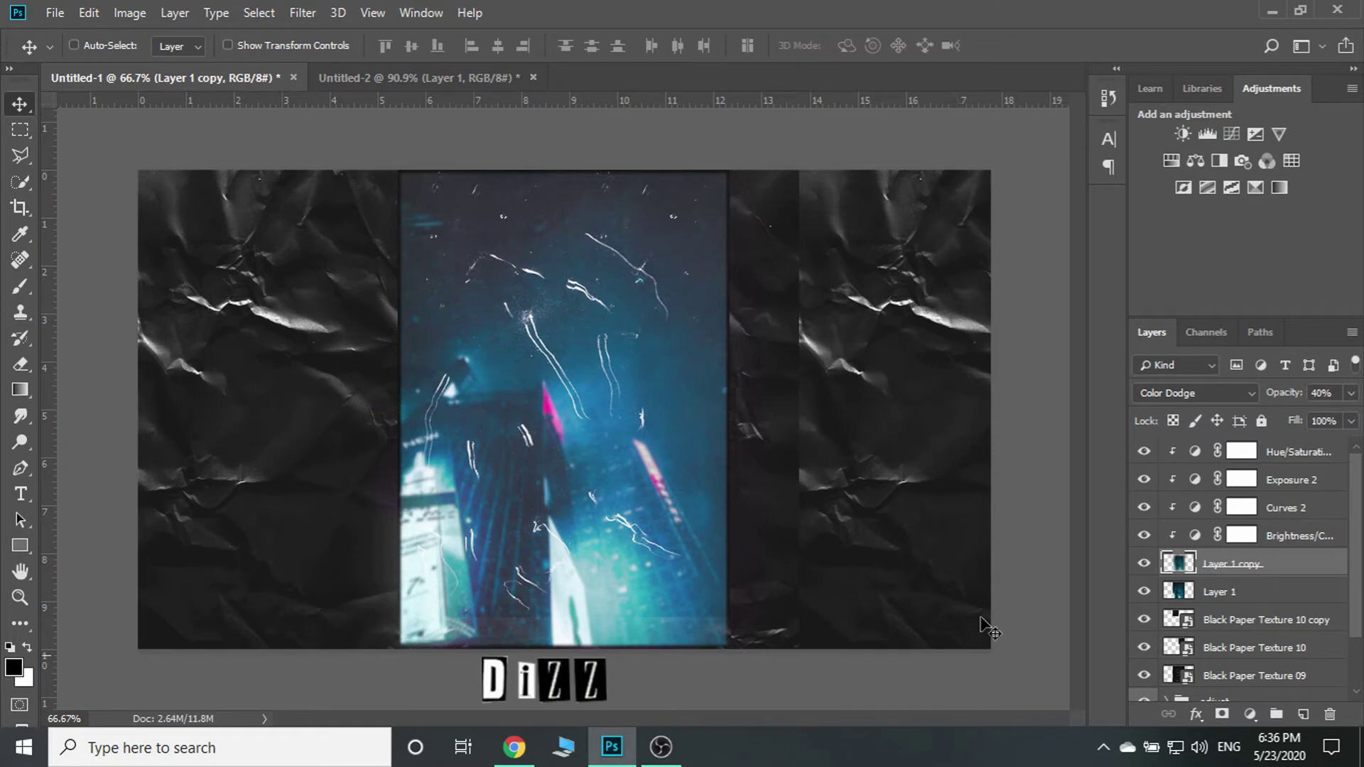
click(1292, 455)
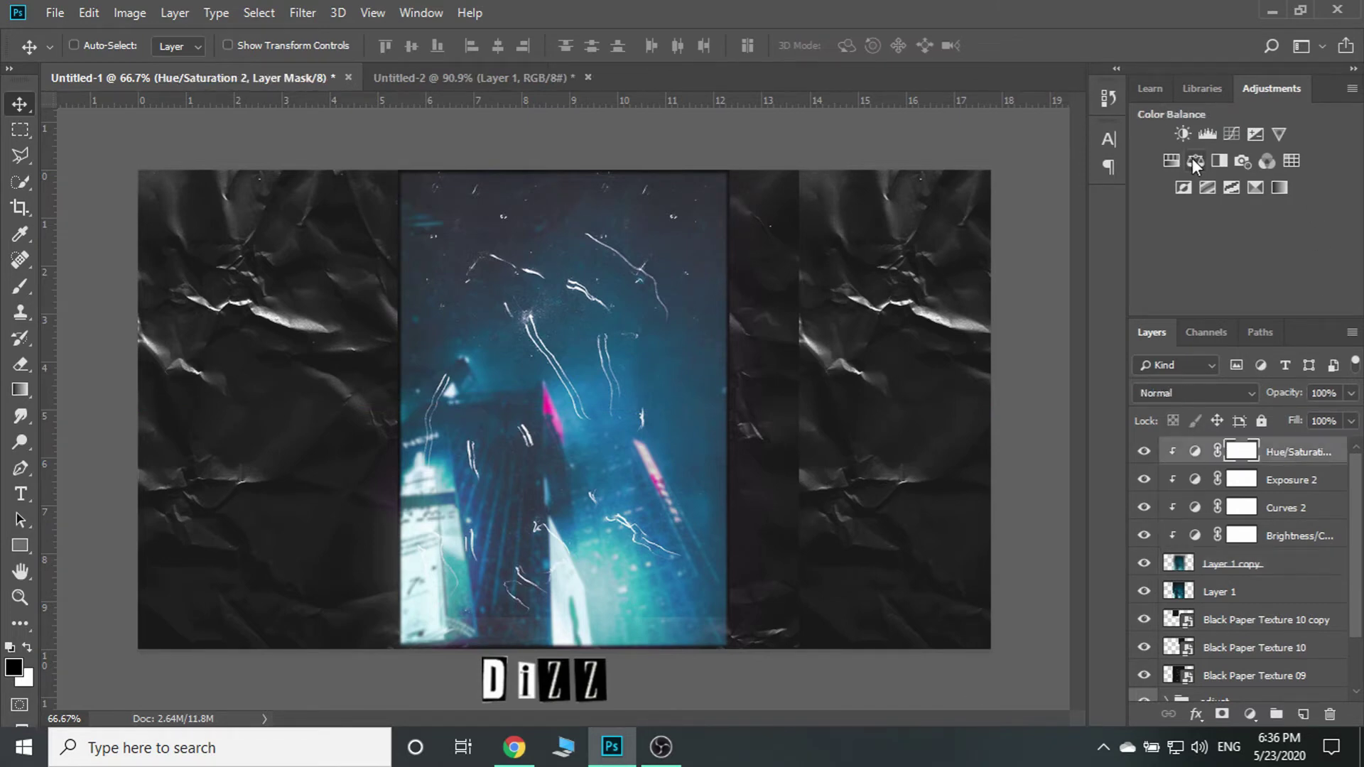
Add a Color Lookup adjustment clipped to the city photo and start trying 3DLUT looks
click(1292, 161)
click(992, 459)
click(1029, 186)
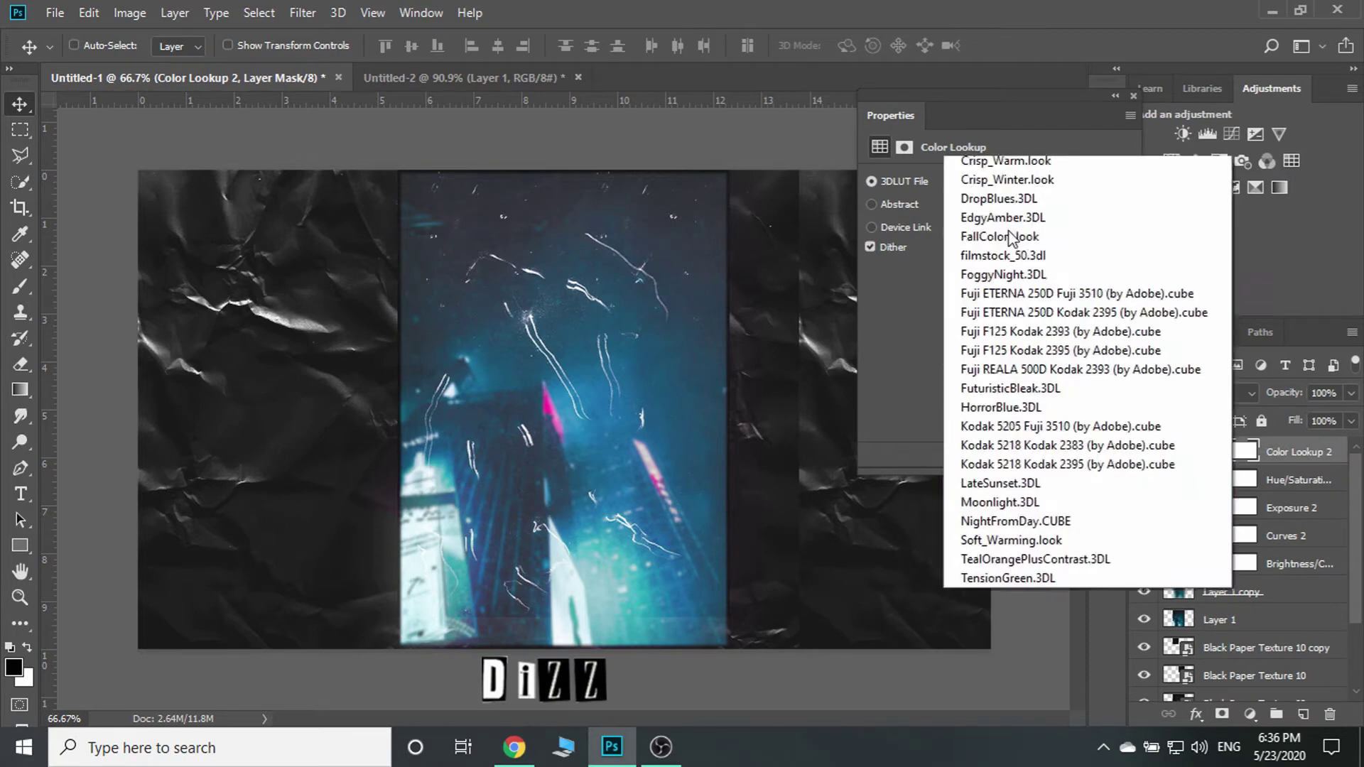
click(996, 228)
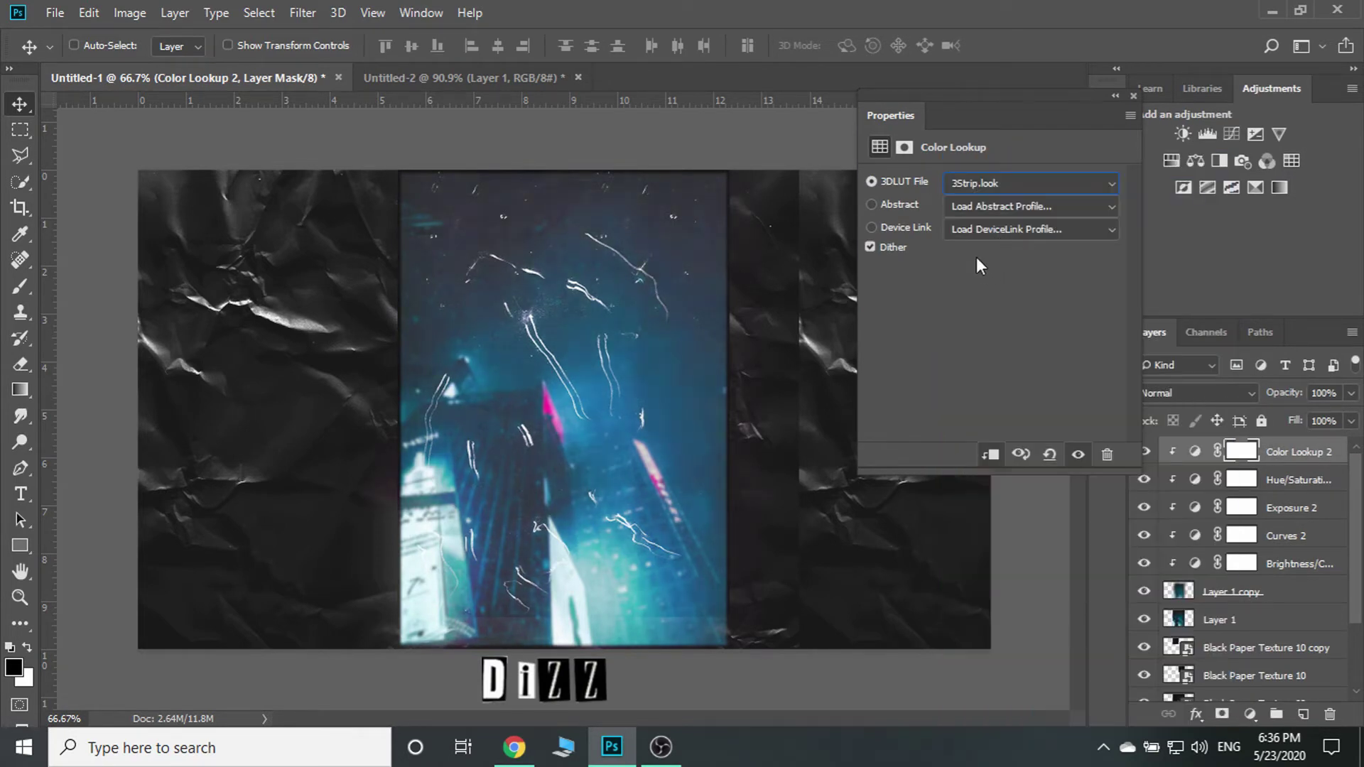
key(Down)
key(Down)
key(Down)
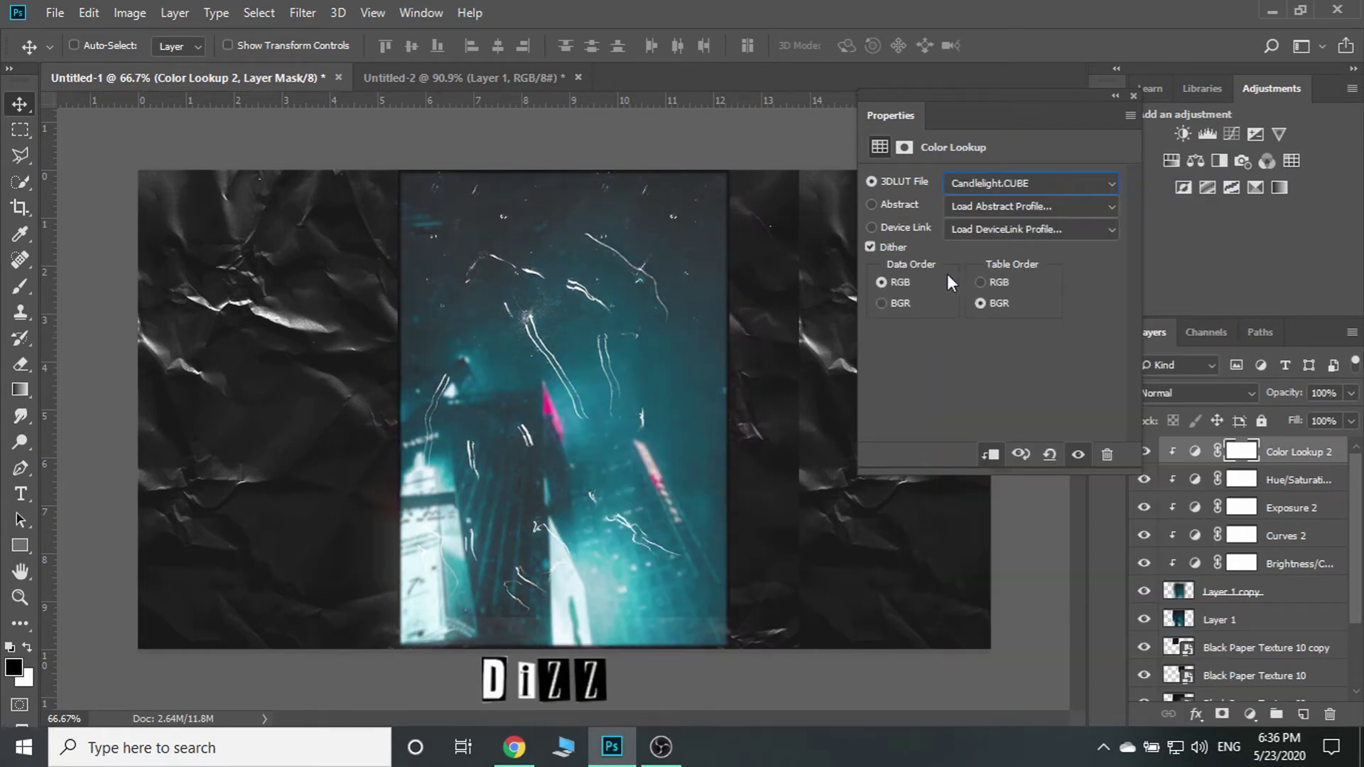
Step through the 3DLUT presets to Moonlight.3DL, toggling the adjustment to compare
key(Down)
key(Up)
click(1032, 184)
click(999, 298)
key(Down)
key(Down)
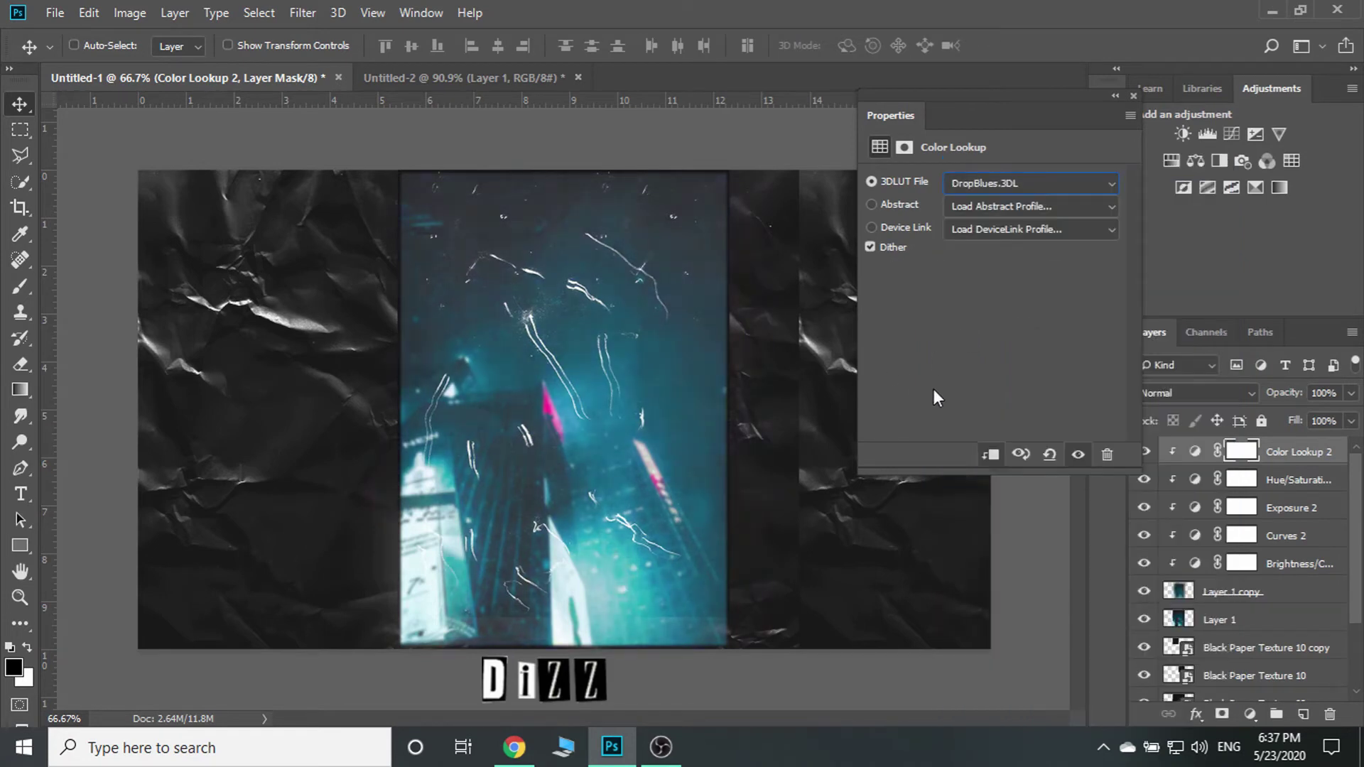
key(Down)
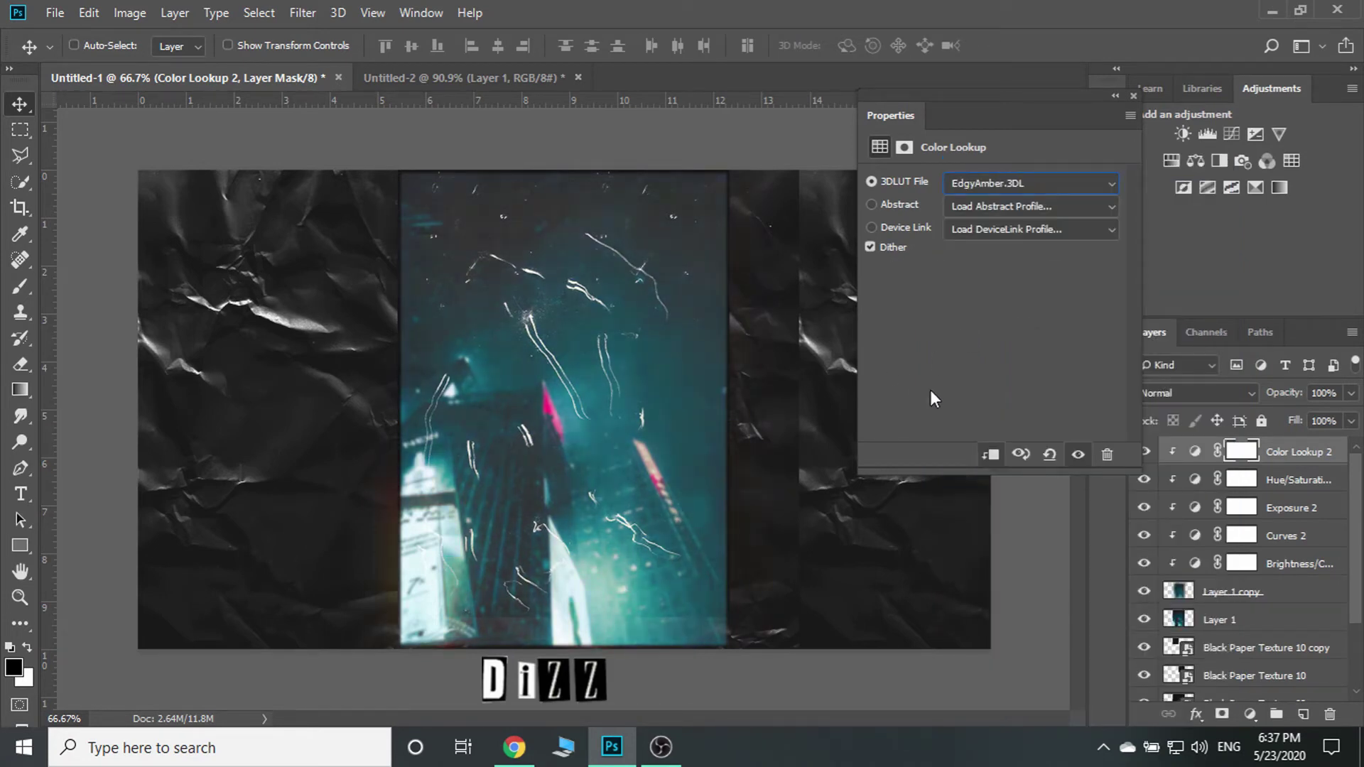
key(Down)
key(Down)
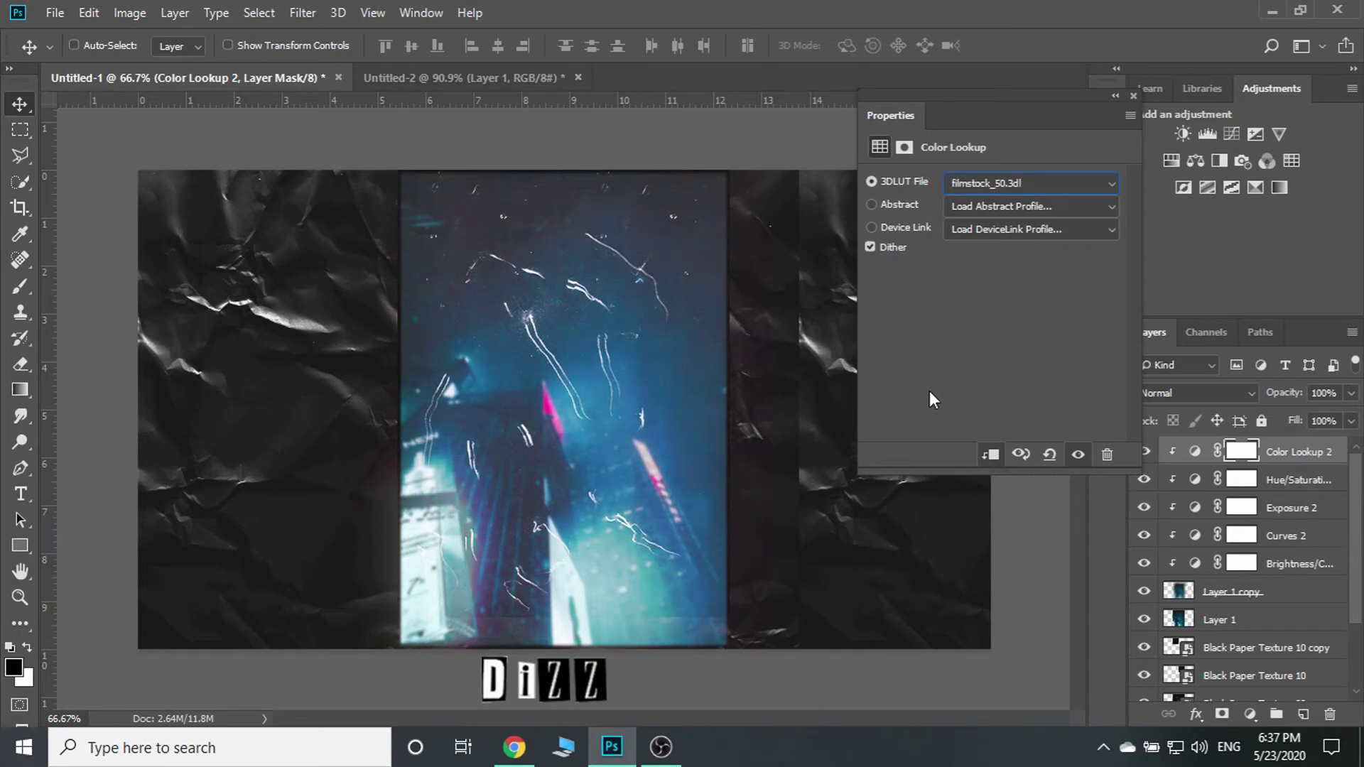
key(Down)
key(Down)
key(Down)
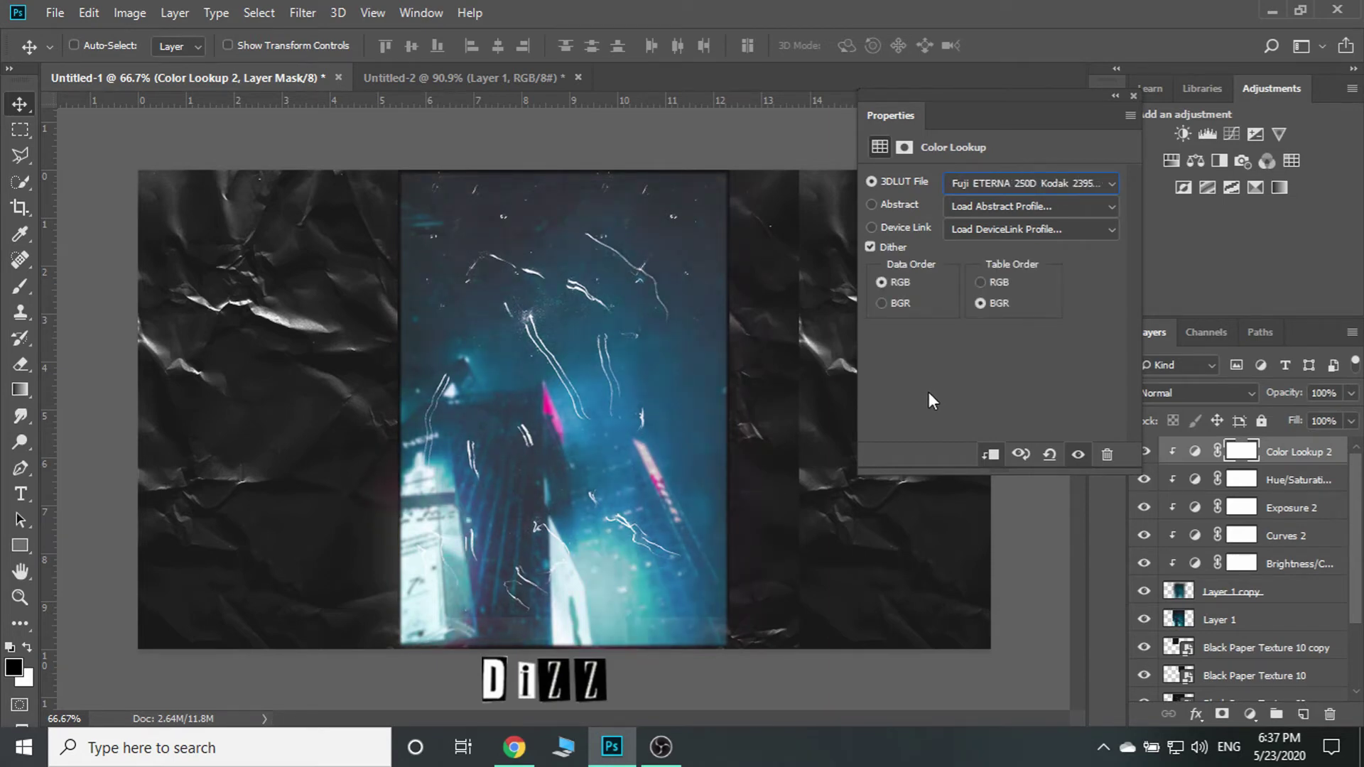
key(Down)
key(Down)
key(Down)
key(Down)
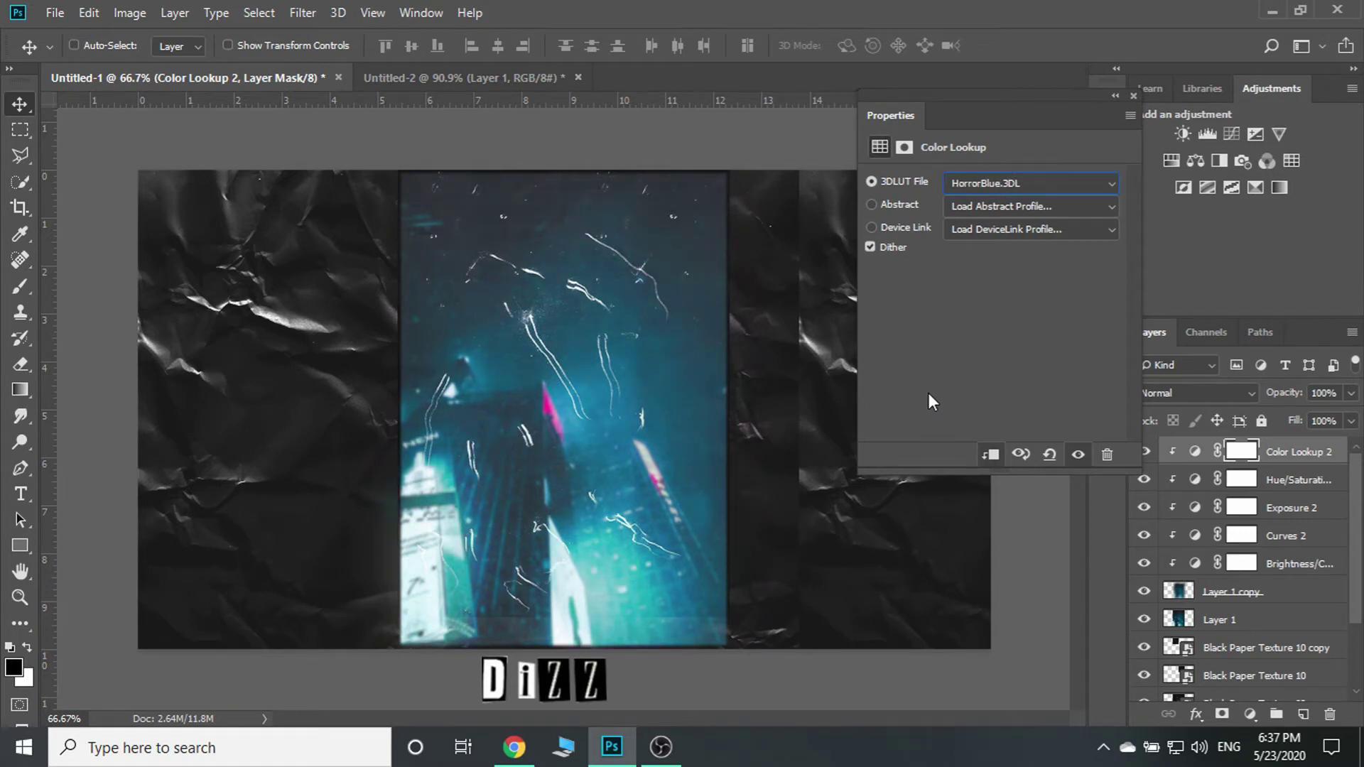
key(Down)
key(Down)
key(Down)
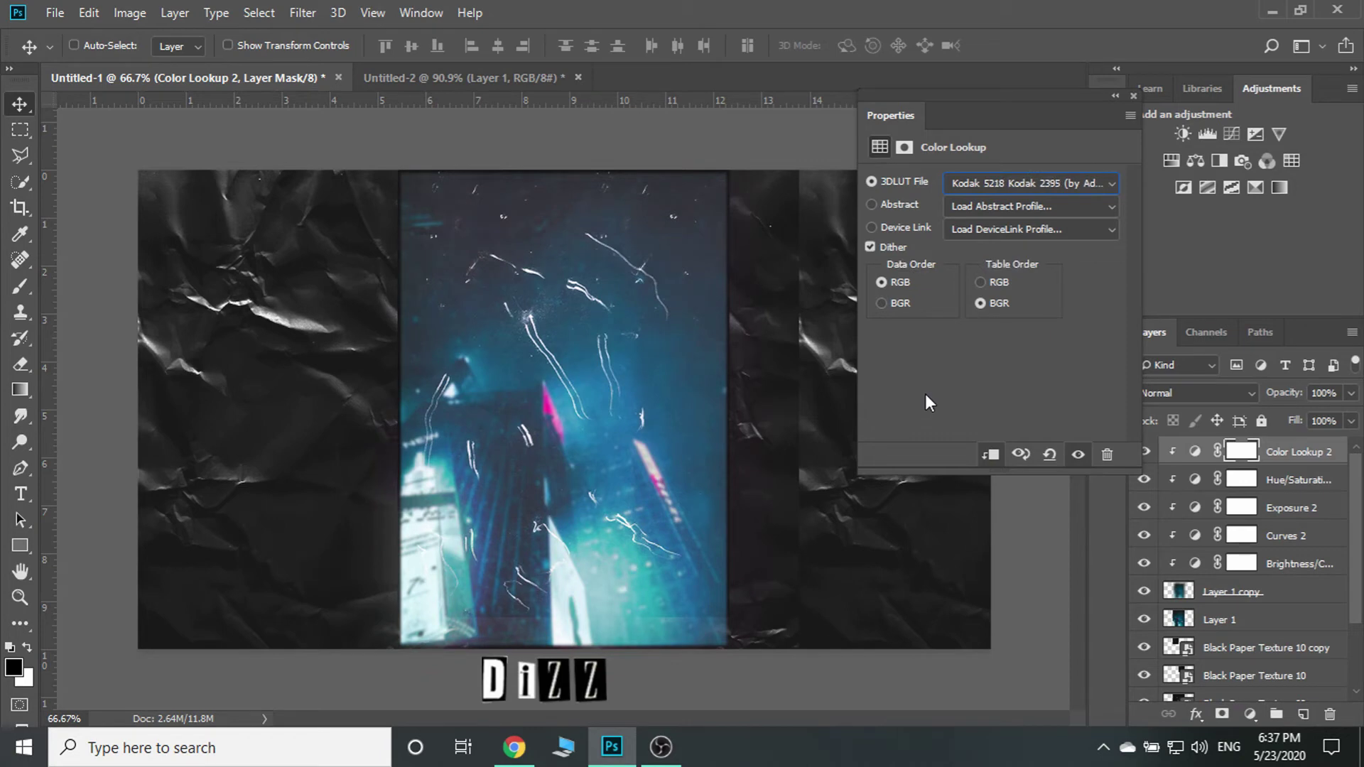
key(Down)
key(Down)
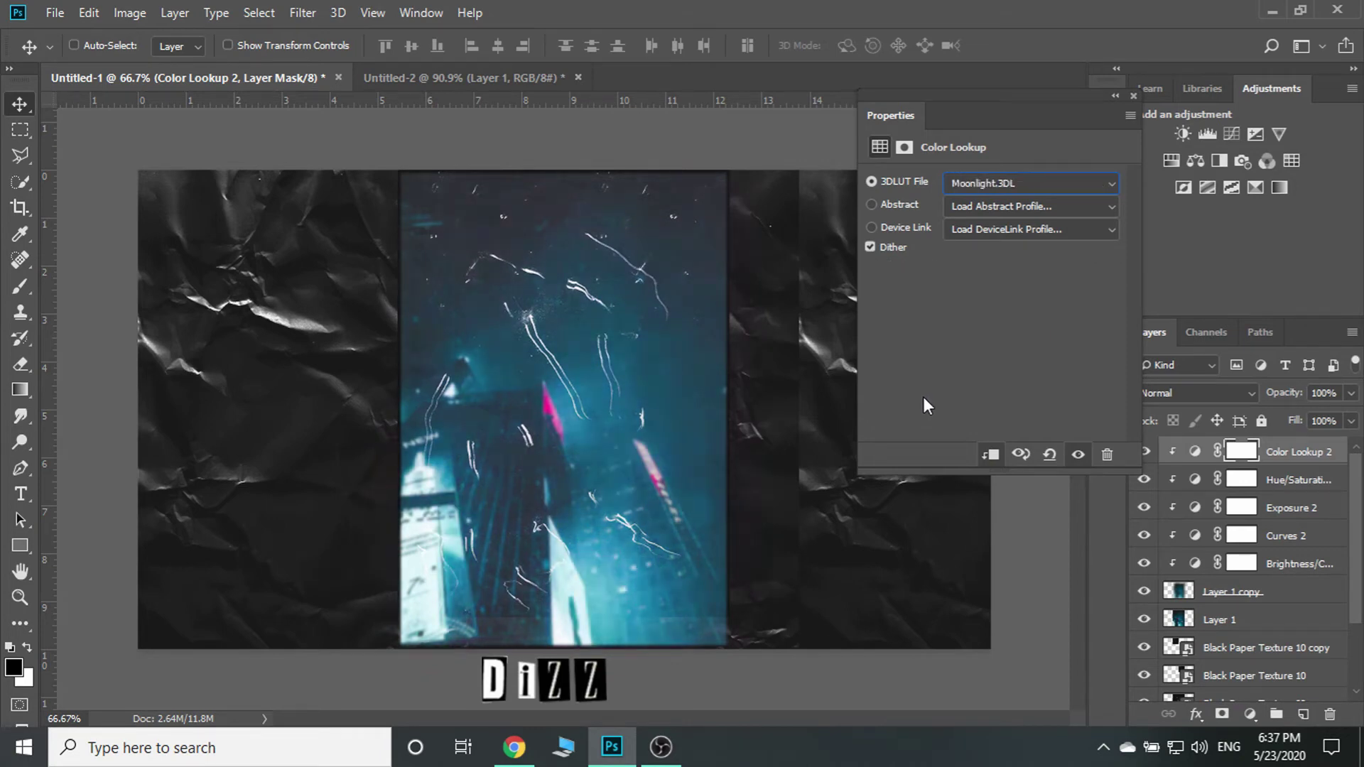
click(1078, 455)
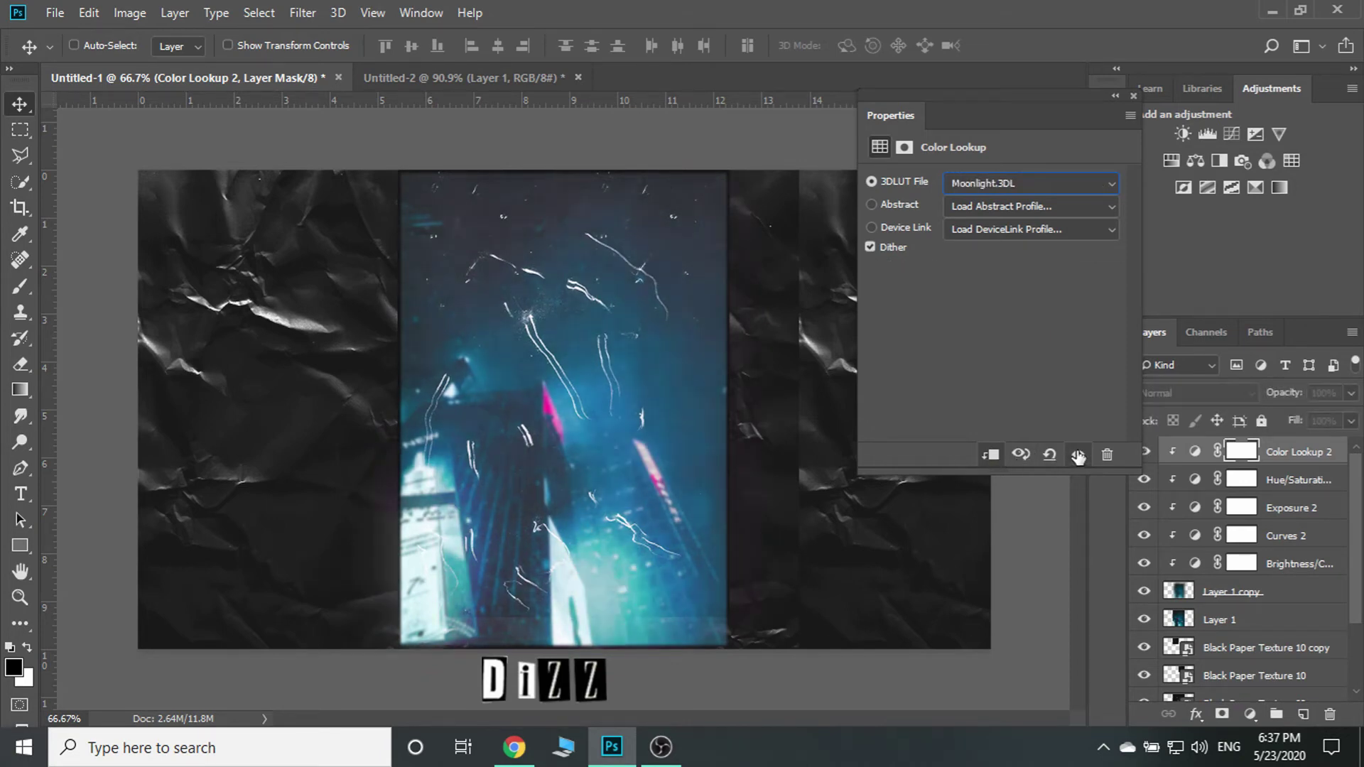
click(1078, 456)
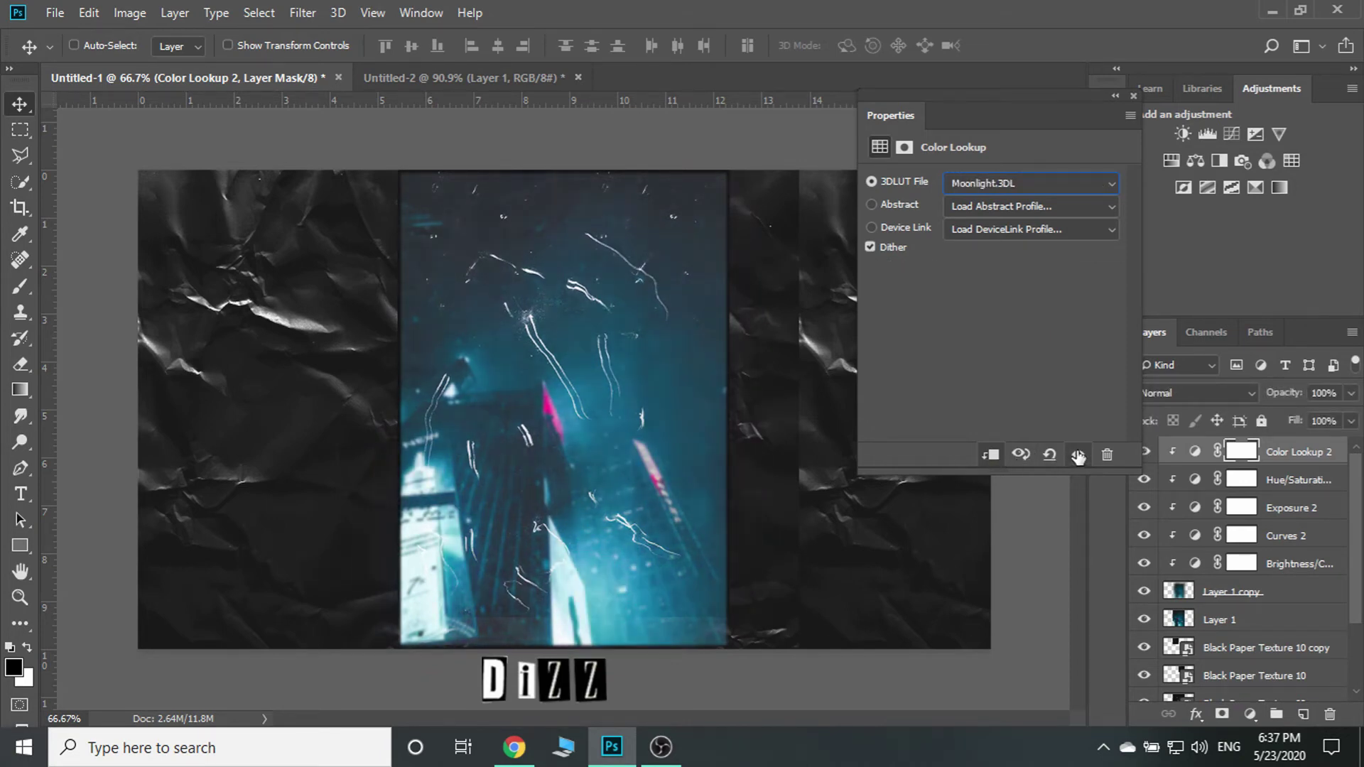
Set Color Lookup 2's blend mode to Subtract, toggling its visibility to compare
click(1137, 94)
click(1169, 394)
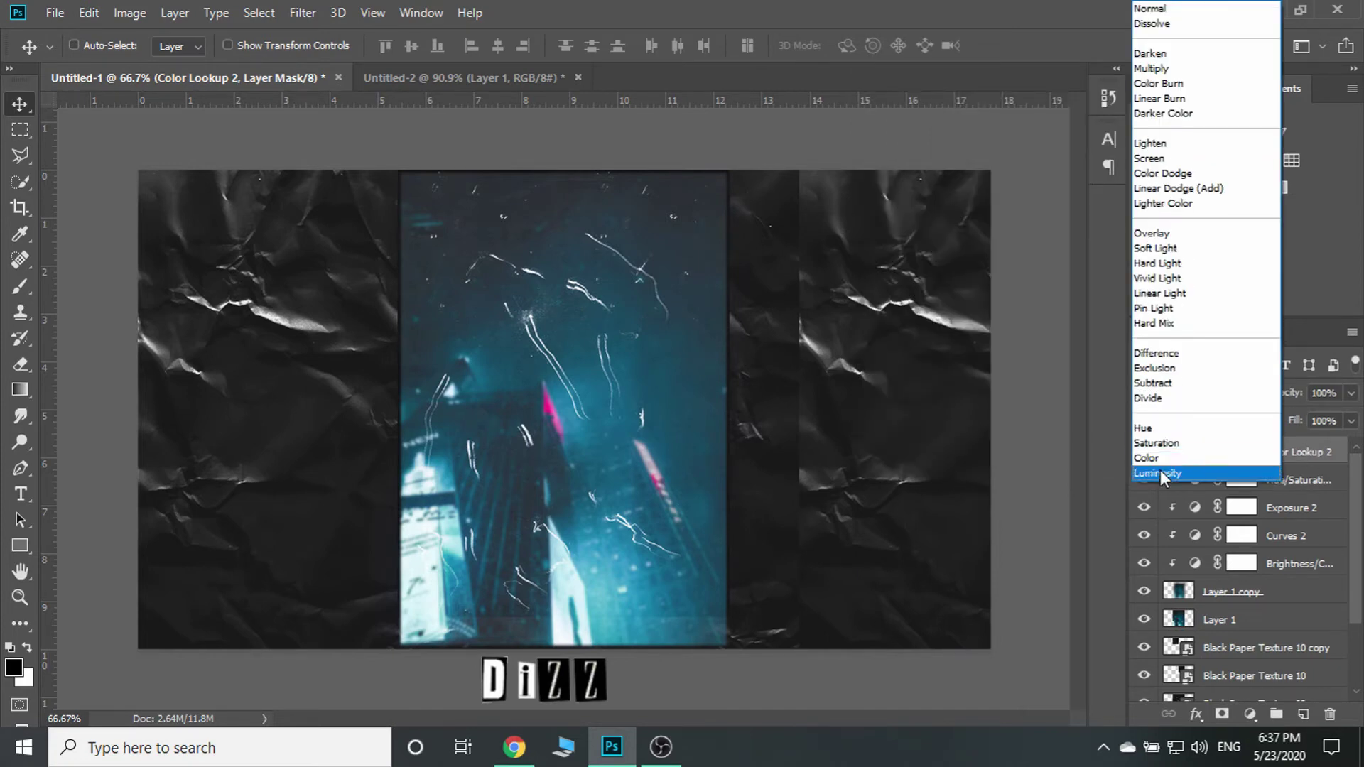
click(1162, 470)
key(Up)
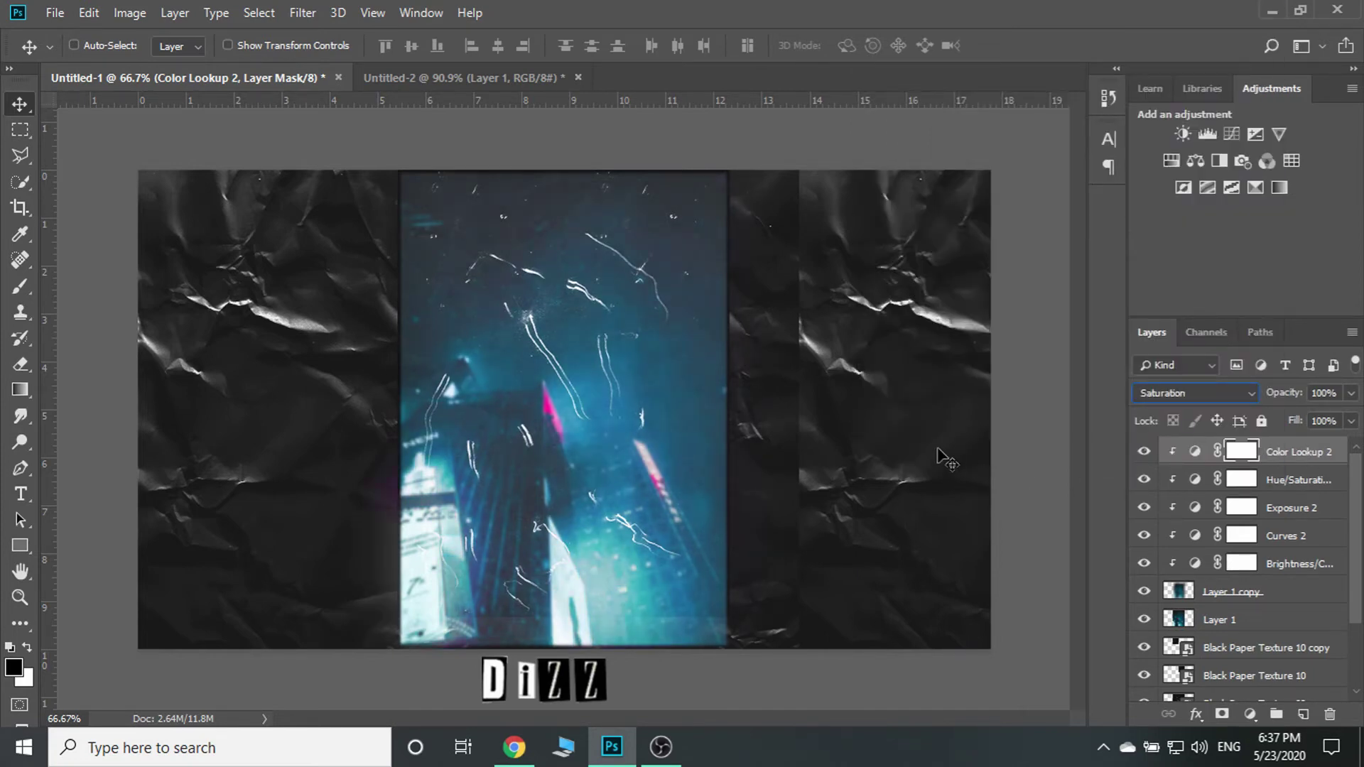
key(Up)
key(Up)
key(Up)
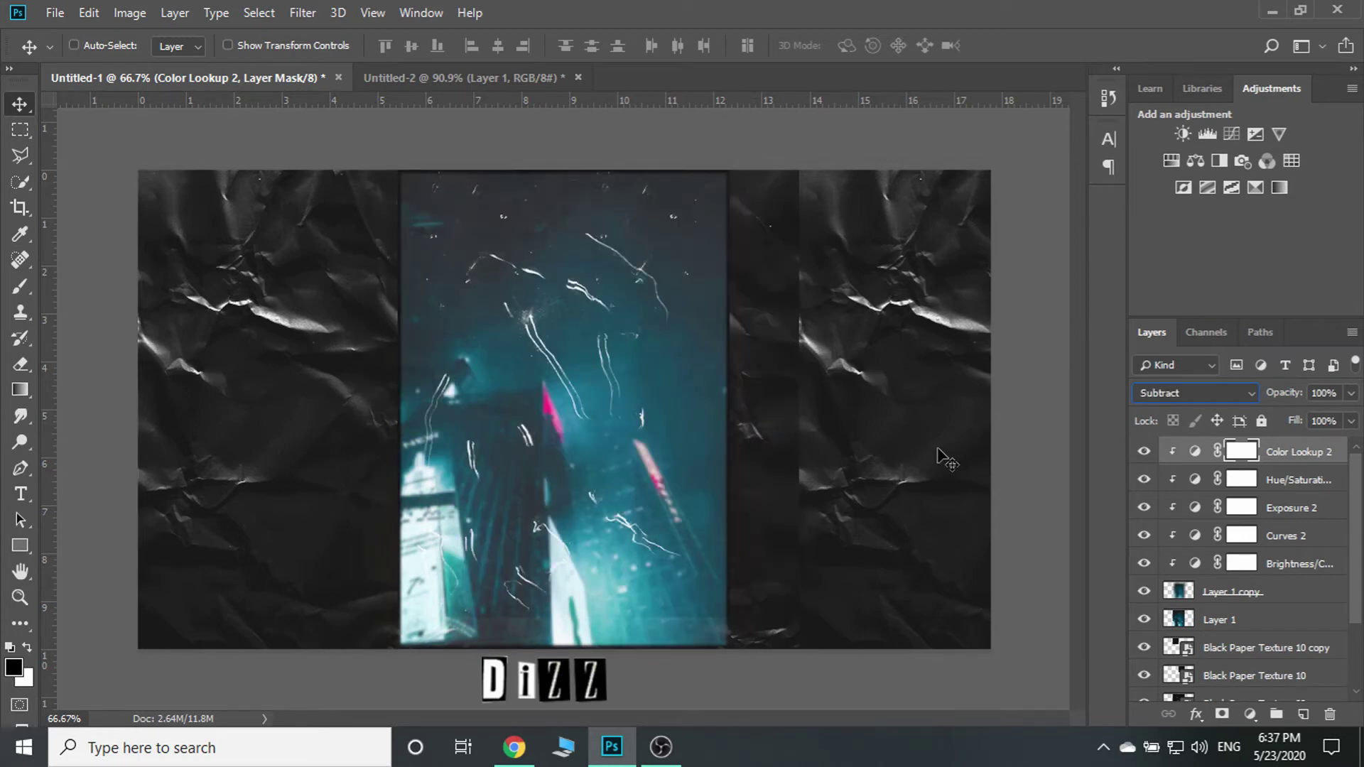
click(1144, 452)
click(1144, 452)
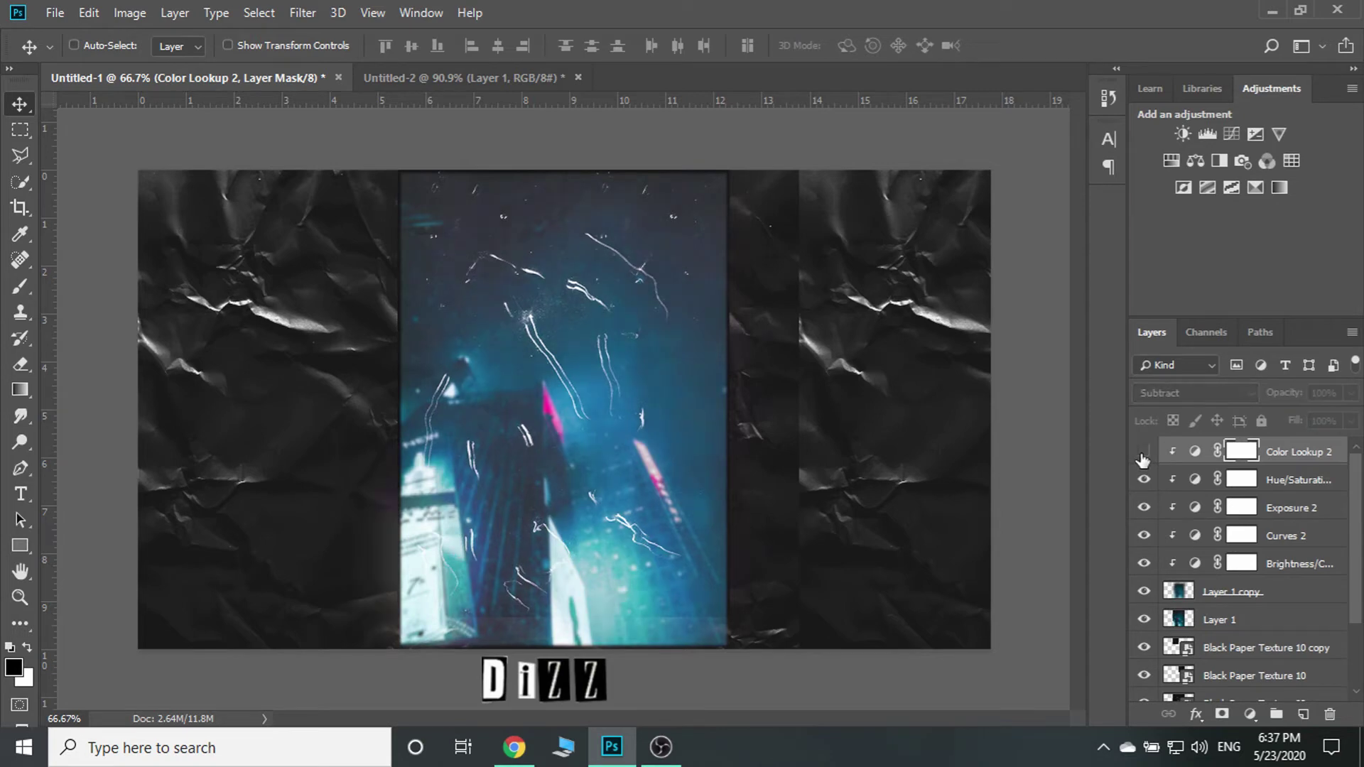
click(1144, 452)
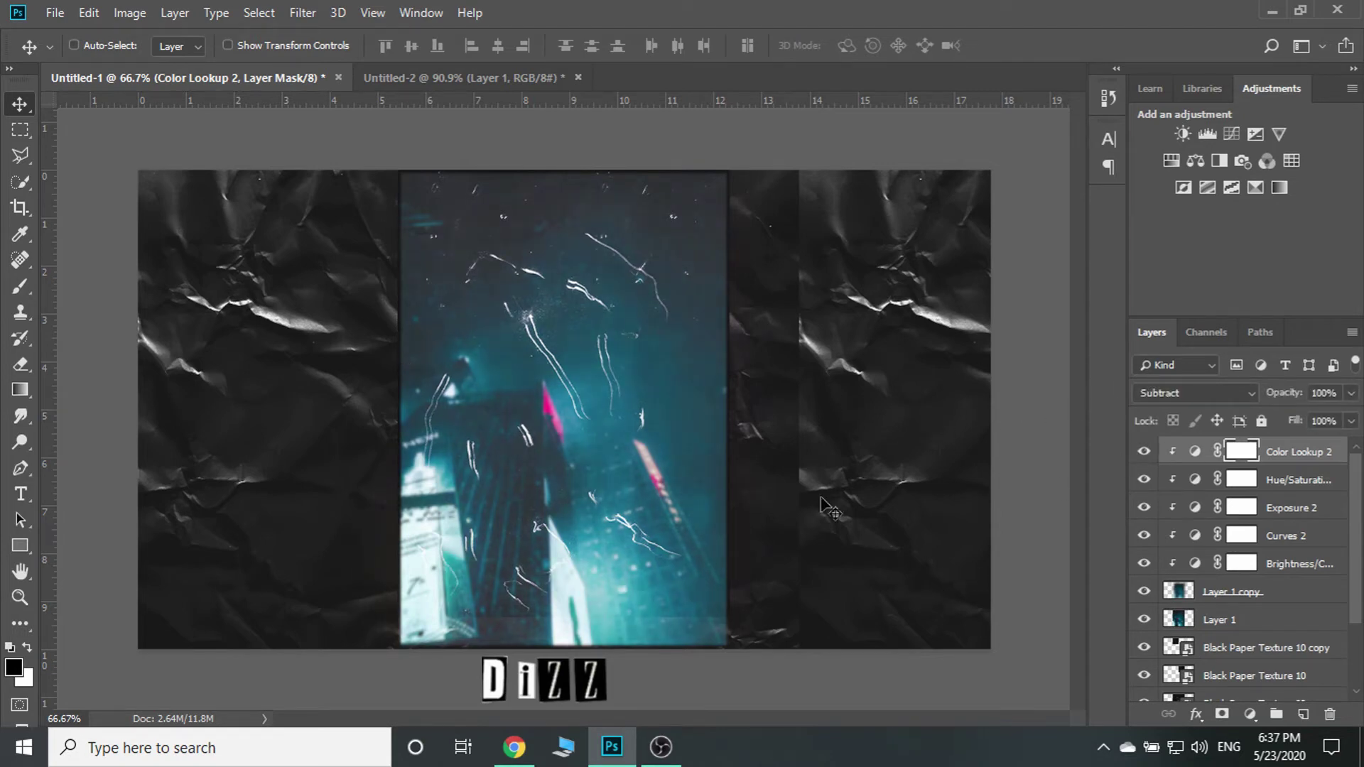
Add a Gradient Map adjustment unclipped so it affects the whole poster
click(1295, 458)
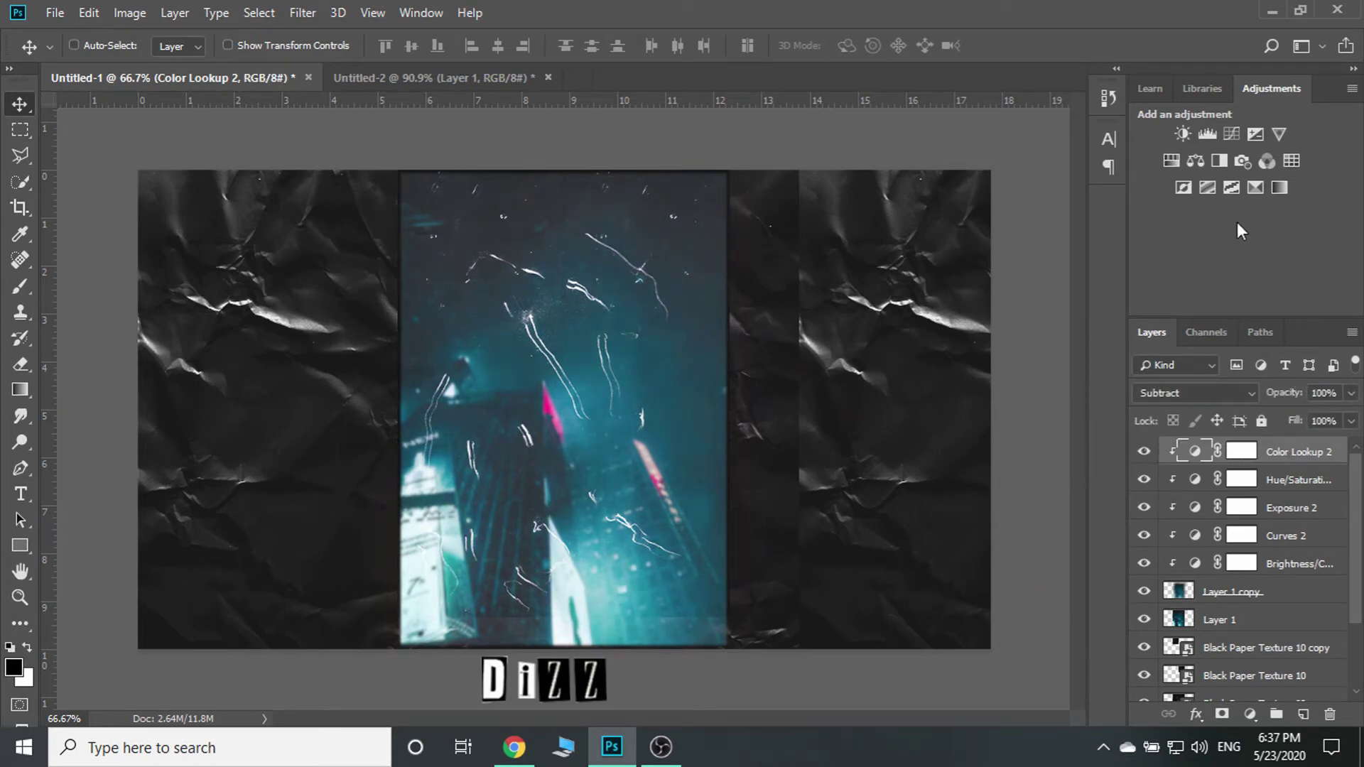
click(1279, 187)
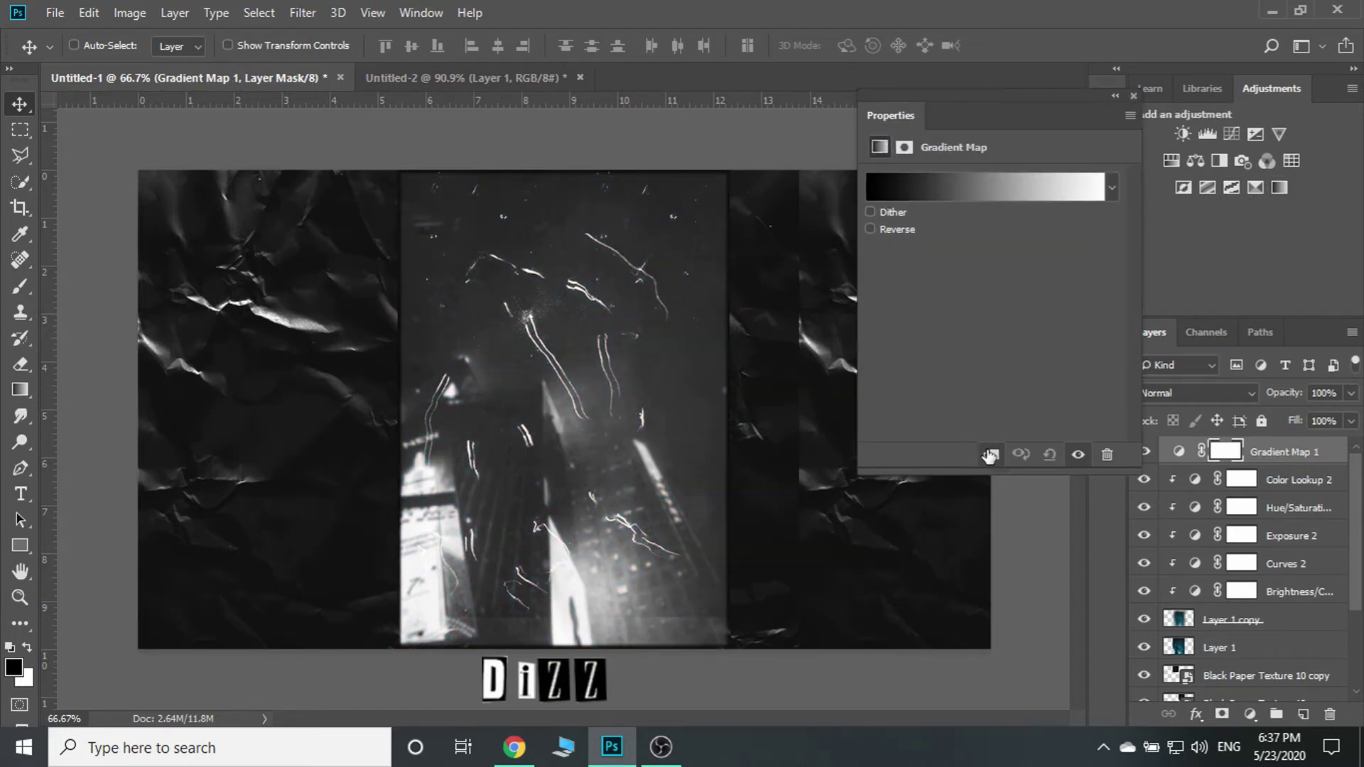
click(992, 455)
click(989, 455)
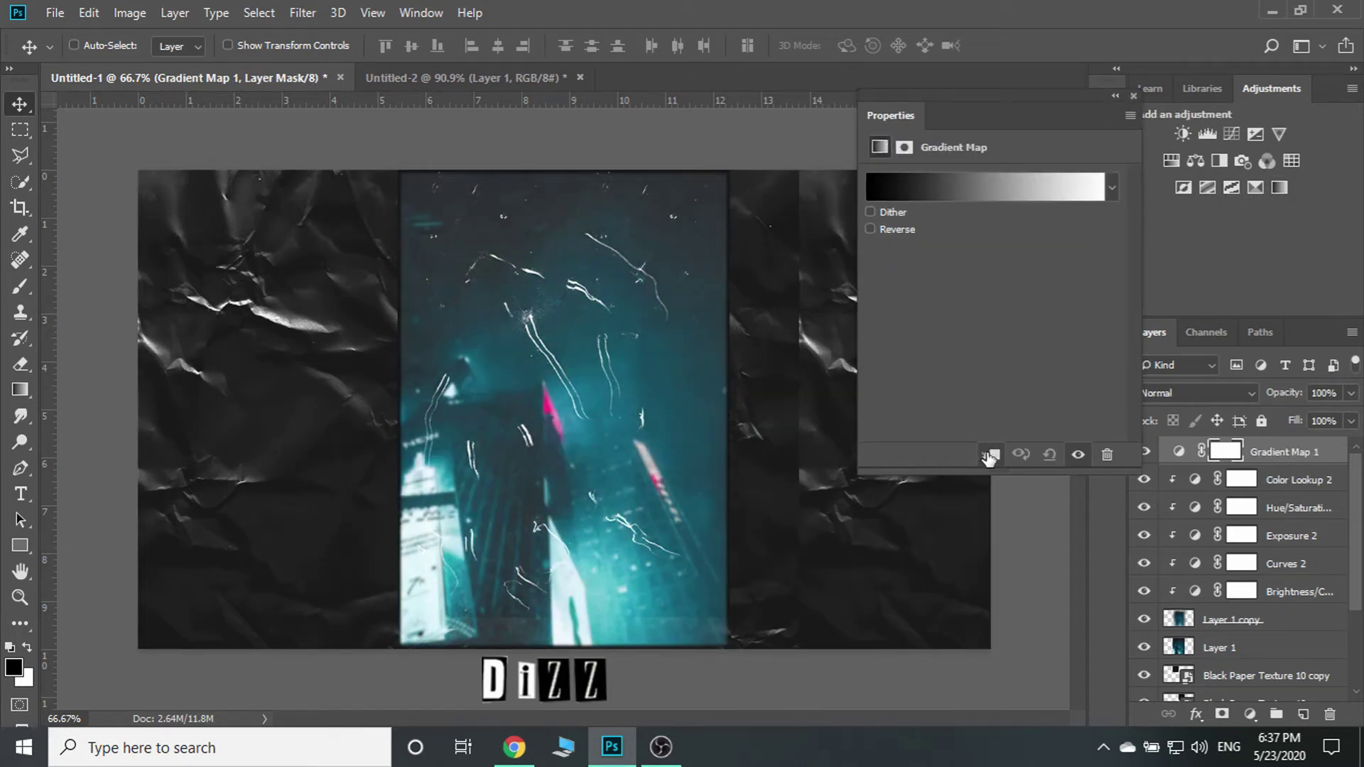
Try the gradient map in Luminosity and neighbouring blend modes, comparing the result
click(1133, 96)
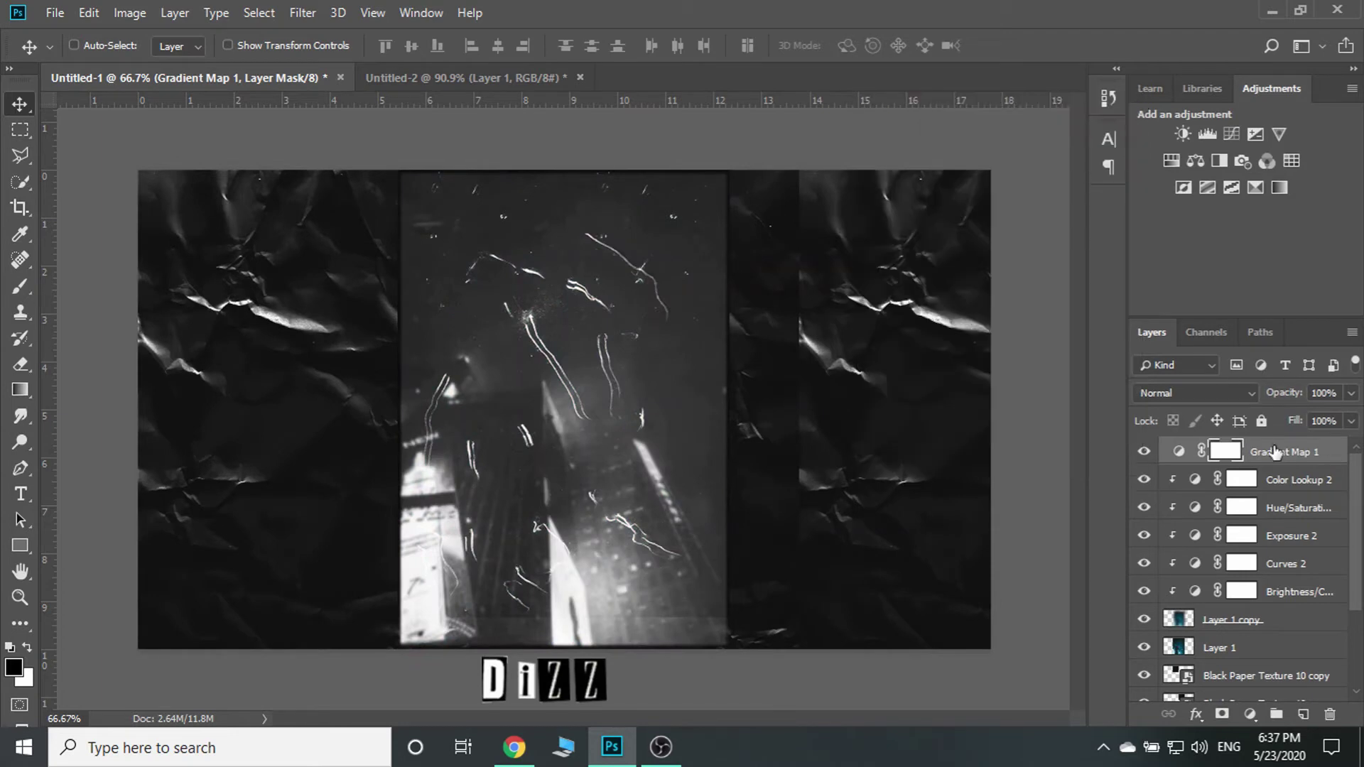
click(1214, 392)
click(1155, 476)
key(Up)
key(Up)
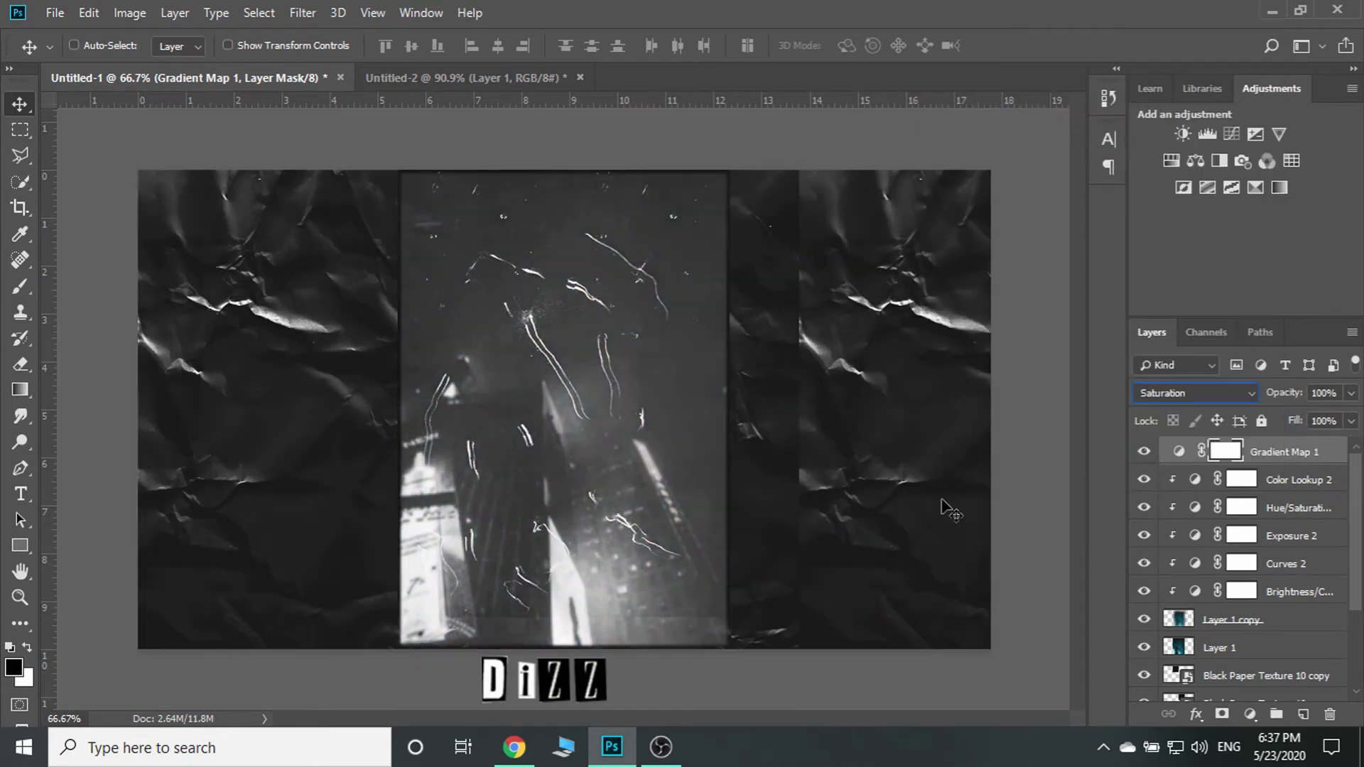
key(Up)
key(Up)
key(Up)
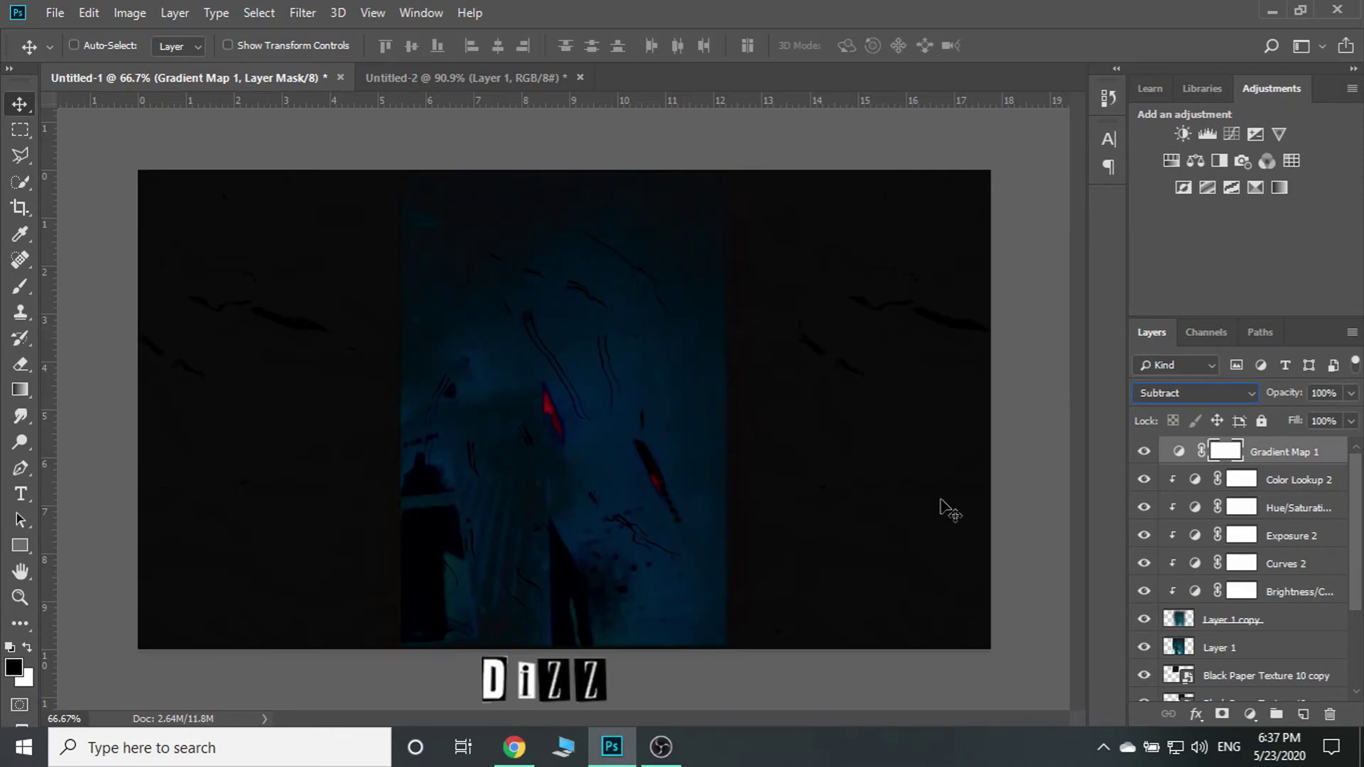
key(Up)
key(Up)
key(Up)
key(Up)
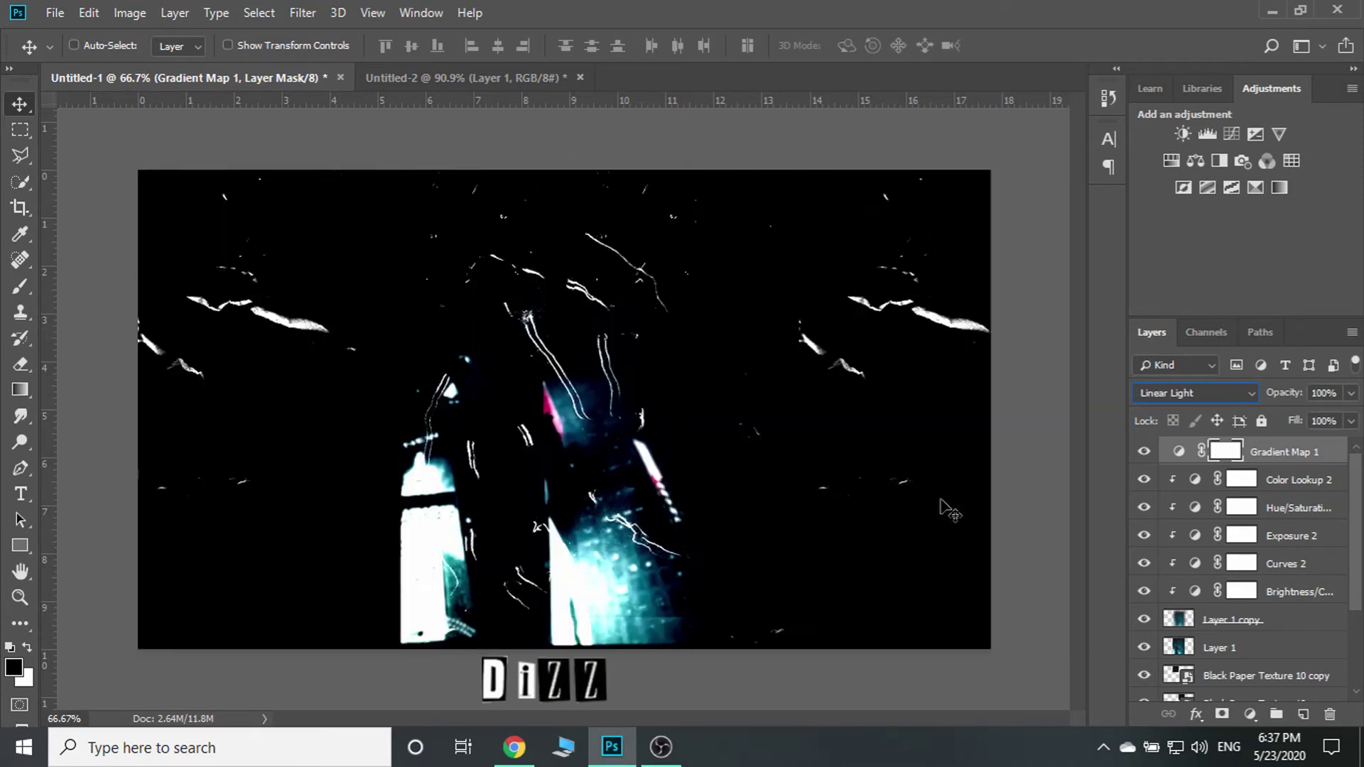
key(Up)
key(Up)
key(Up)
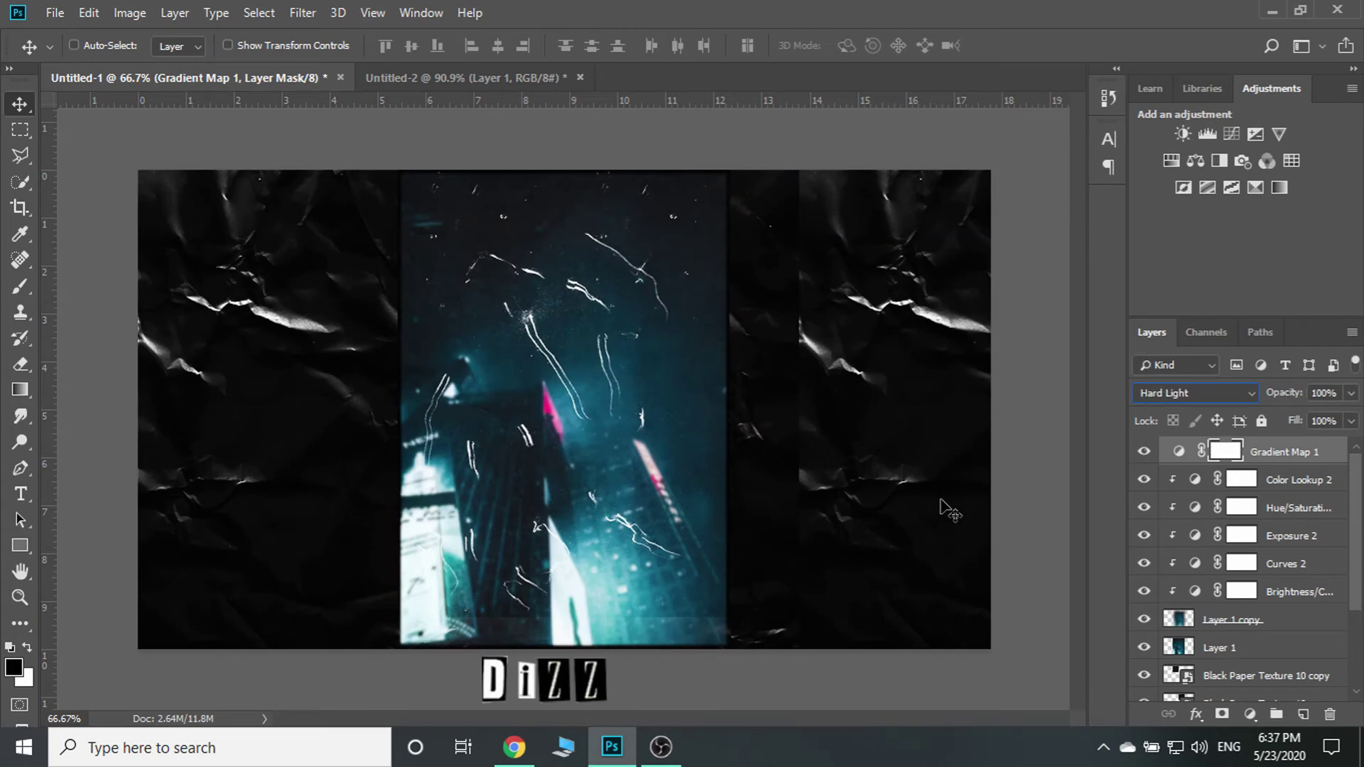
key(Up)
key(Up)
key(Up)
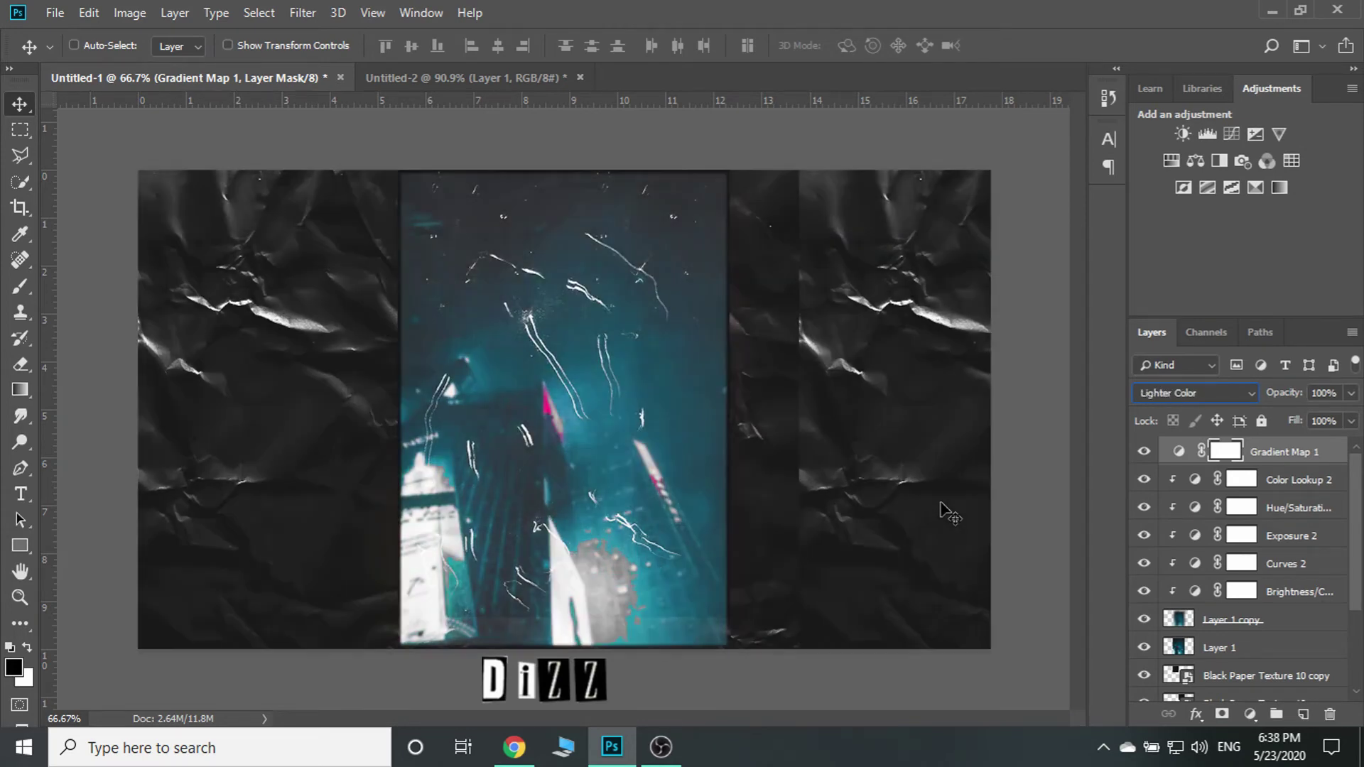
click(1144, 455)
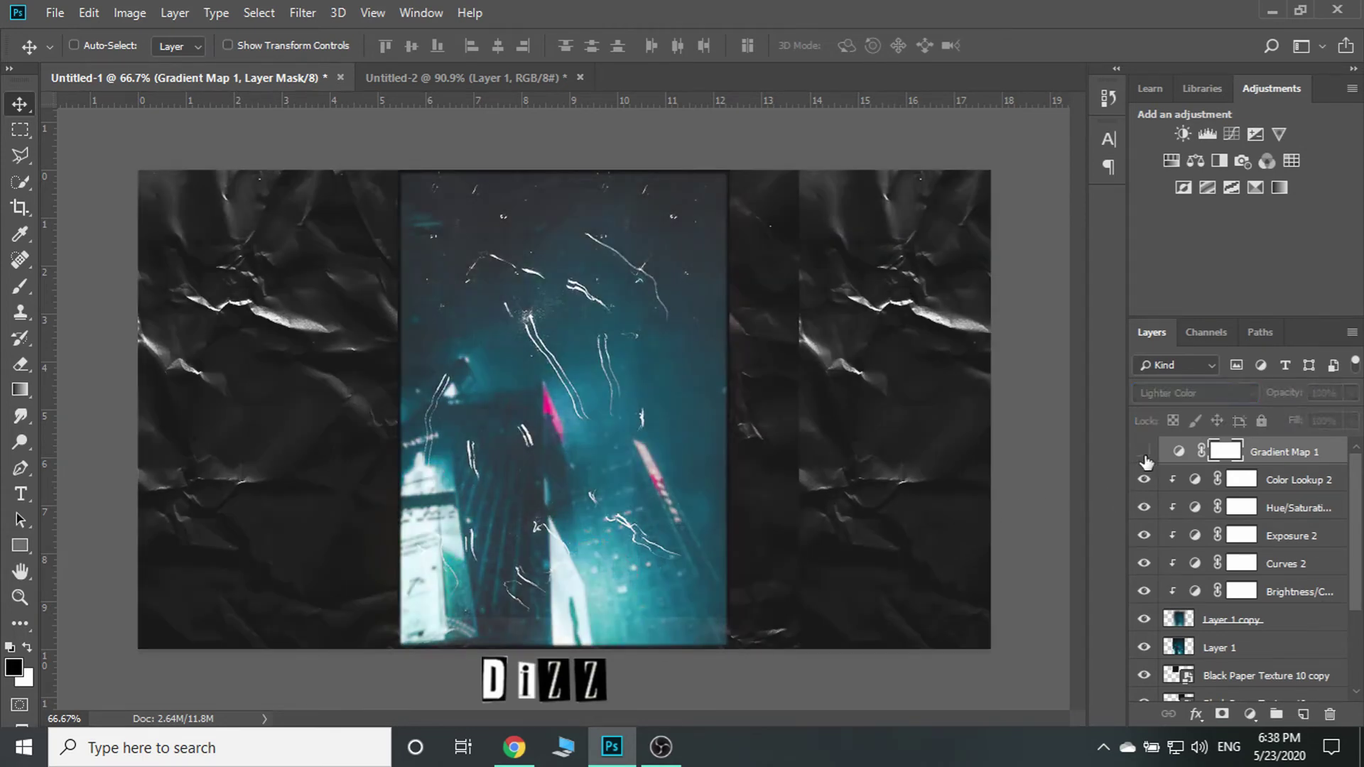
Settle the gradient map's blend mode on Lighten after trying Linear Dodge and Color Dodge
click(1148, 391)
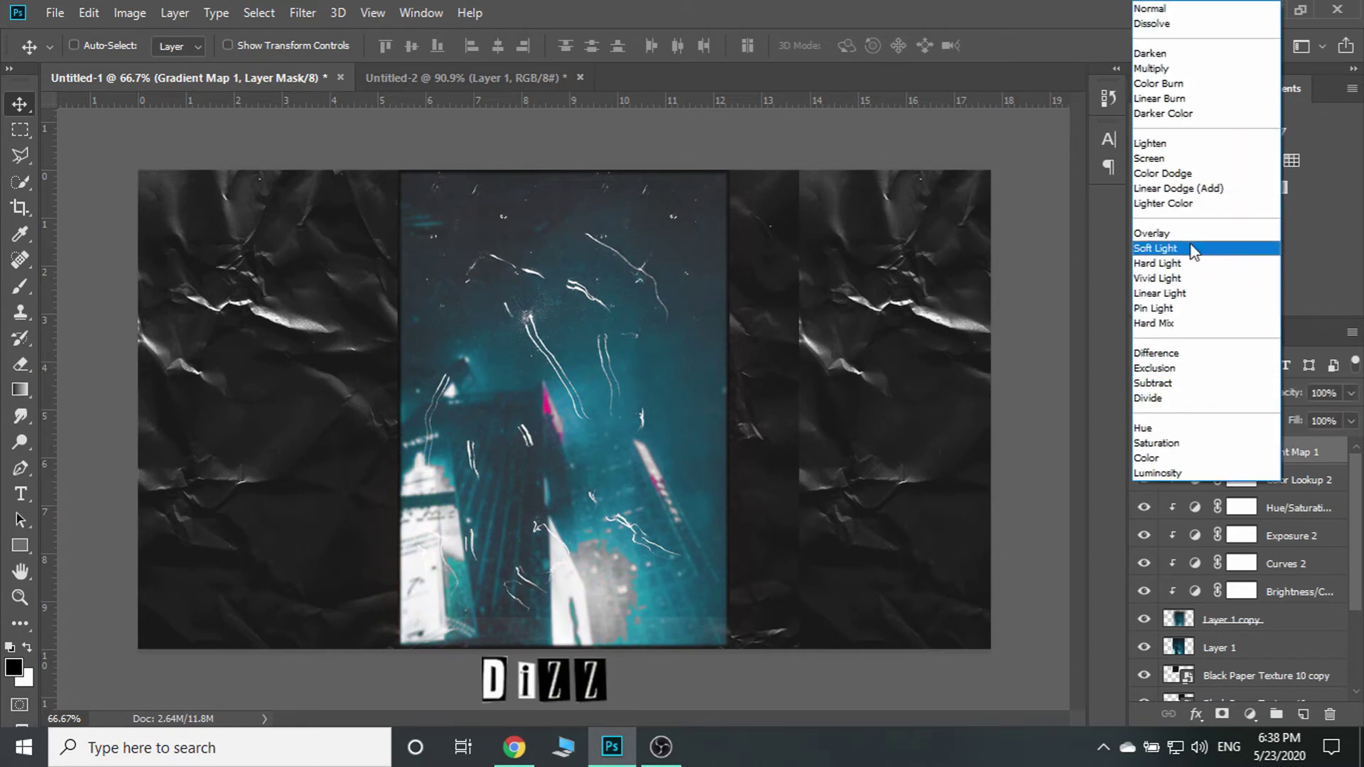
click(1175, 209)
key(Up)
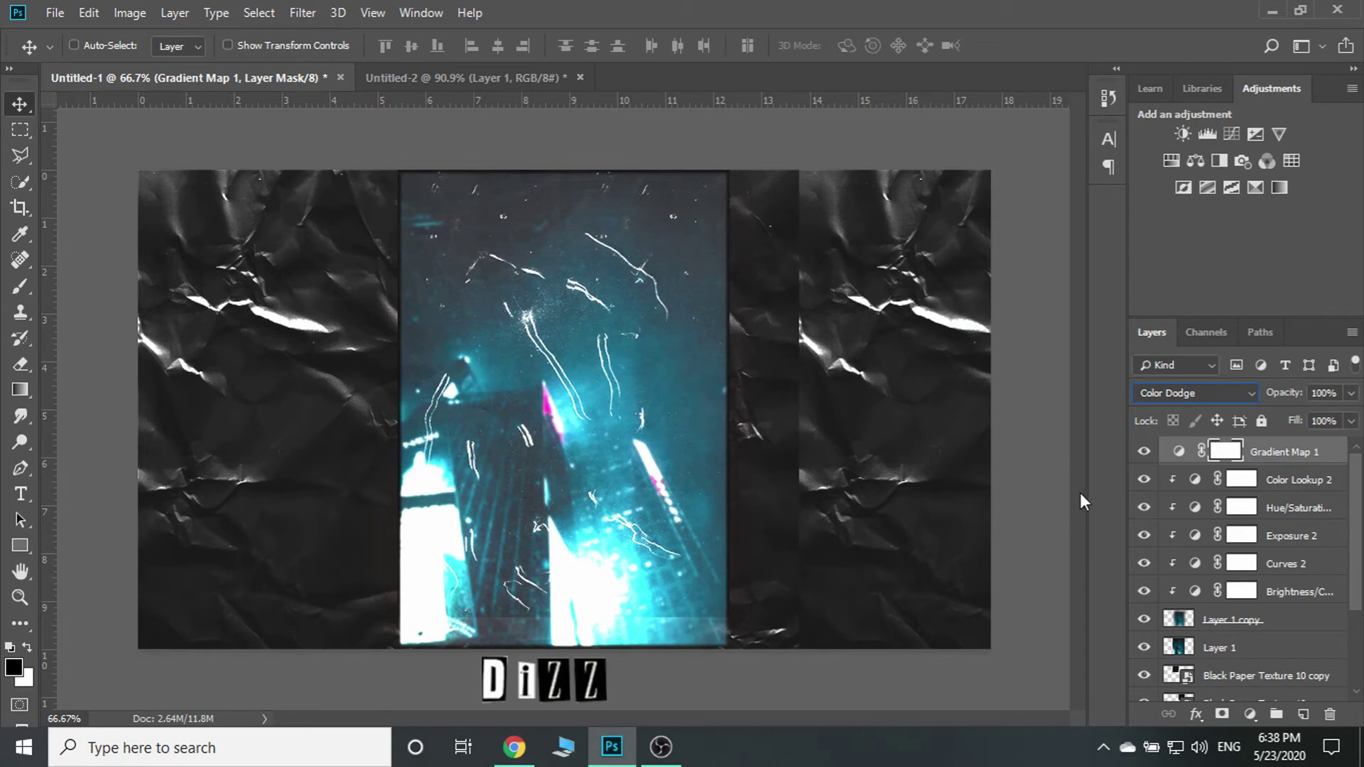
key(Up)
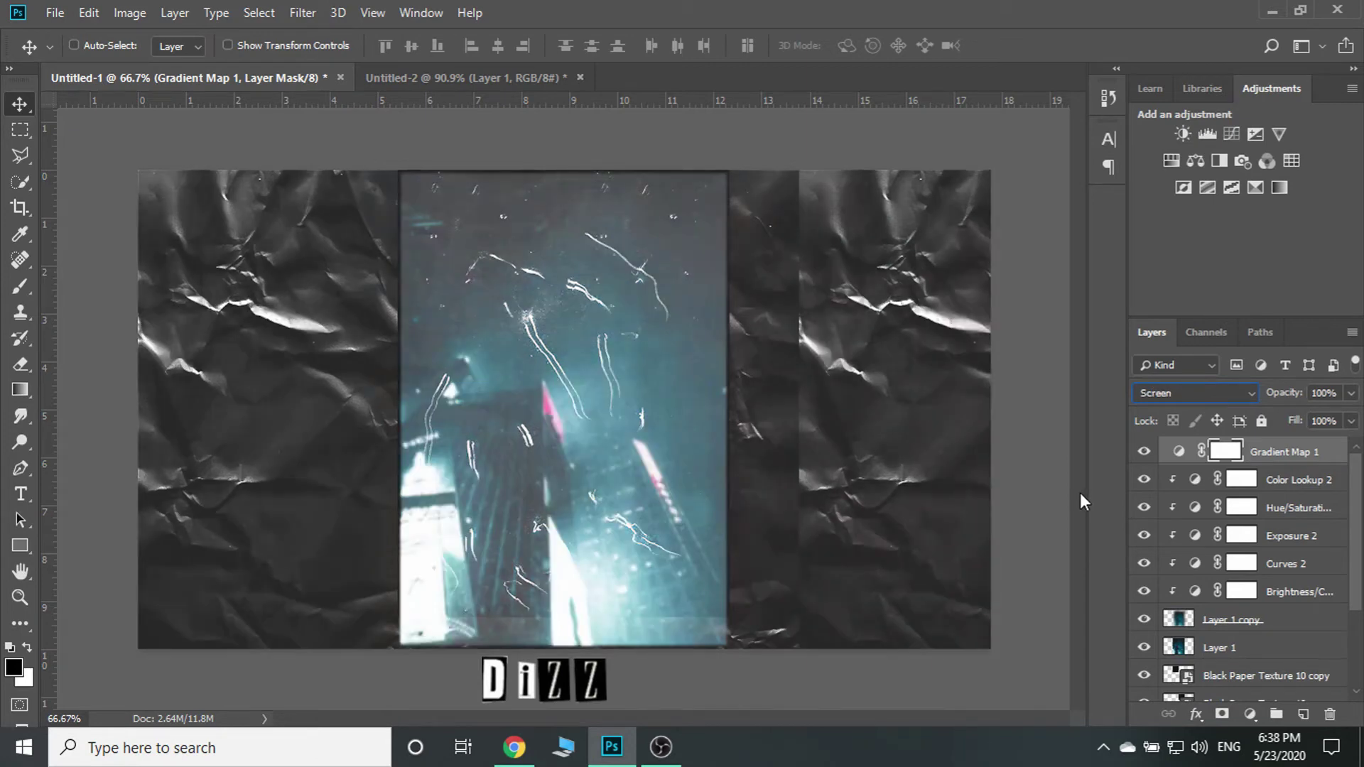
key(Up)
click(1144, 452)
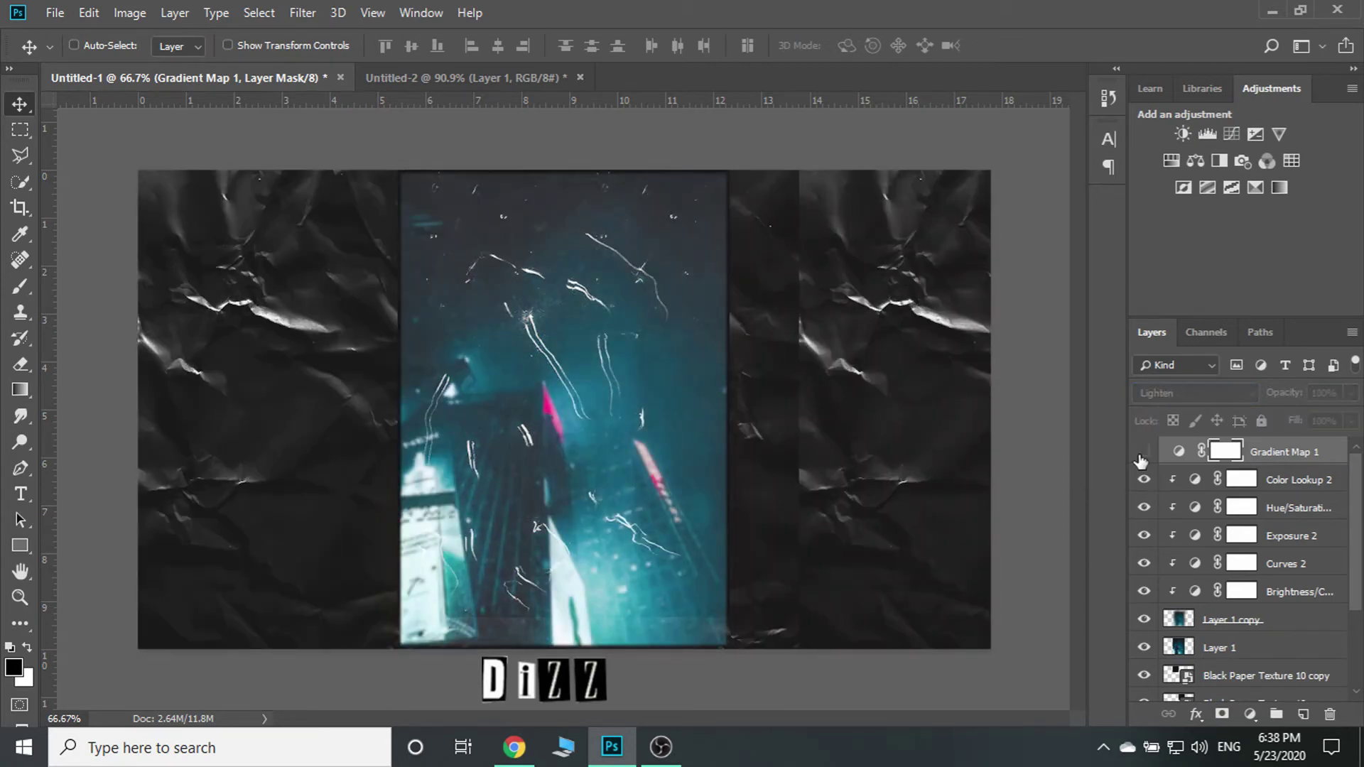
Lower the gradient map's opacity to 29% and toggle it to compare
drag(1279, 393, 1133, 396)
key(Return)
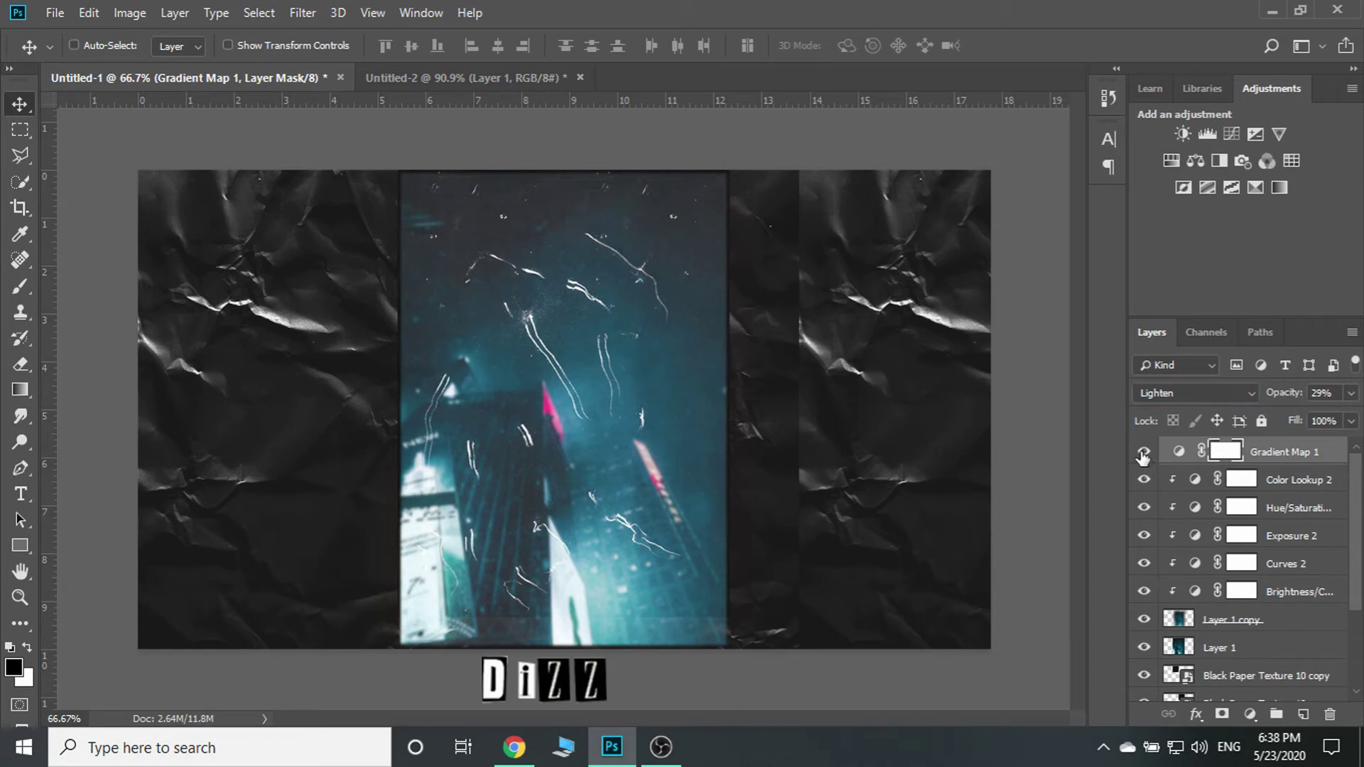
click(1143, 455)
click(1143, 453)
Place Embedded RIP 1.1 TRANSPARENT from the RIP PAPER folder into the poster
click(52, 14)
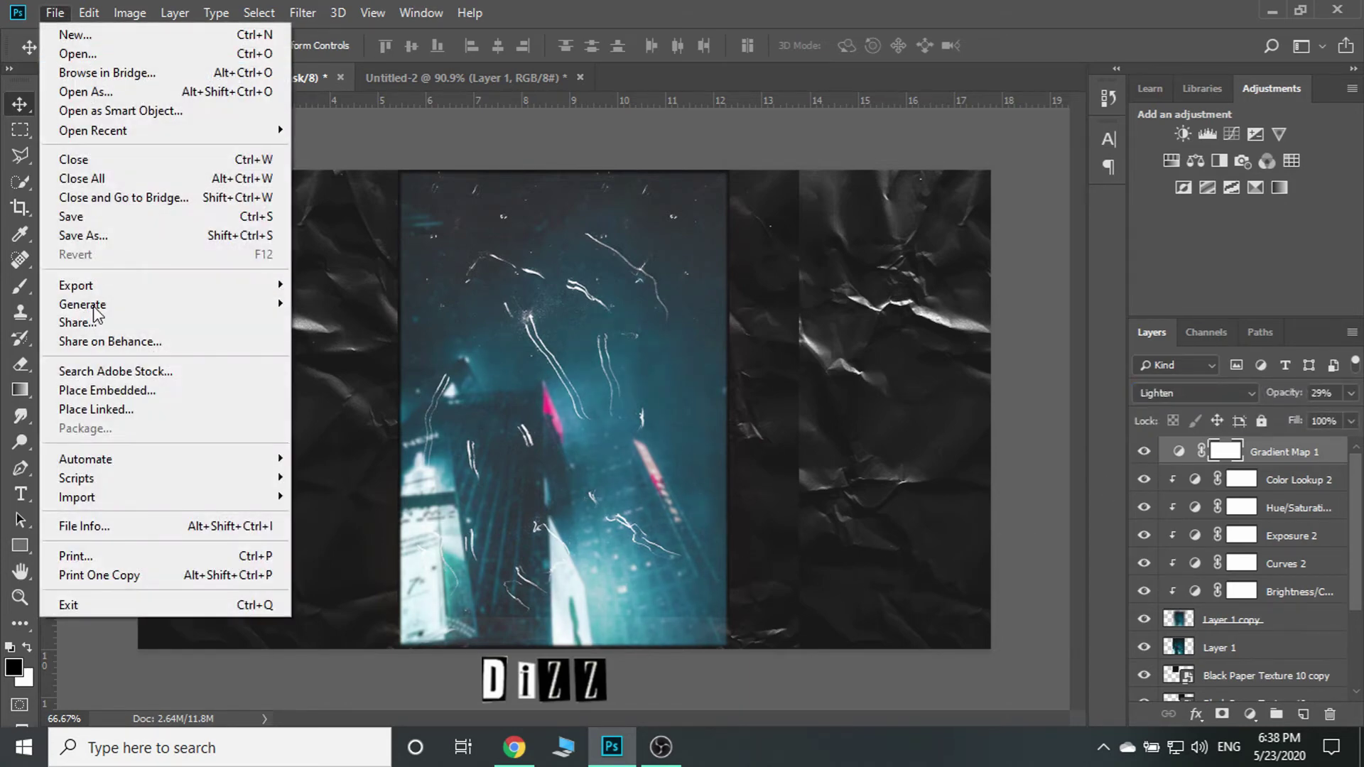
click(259, 391)
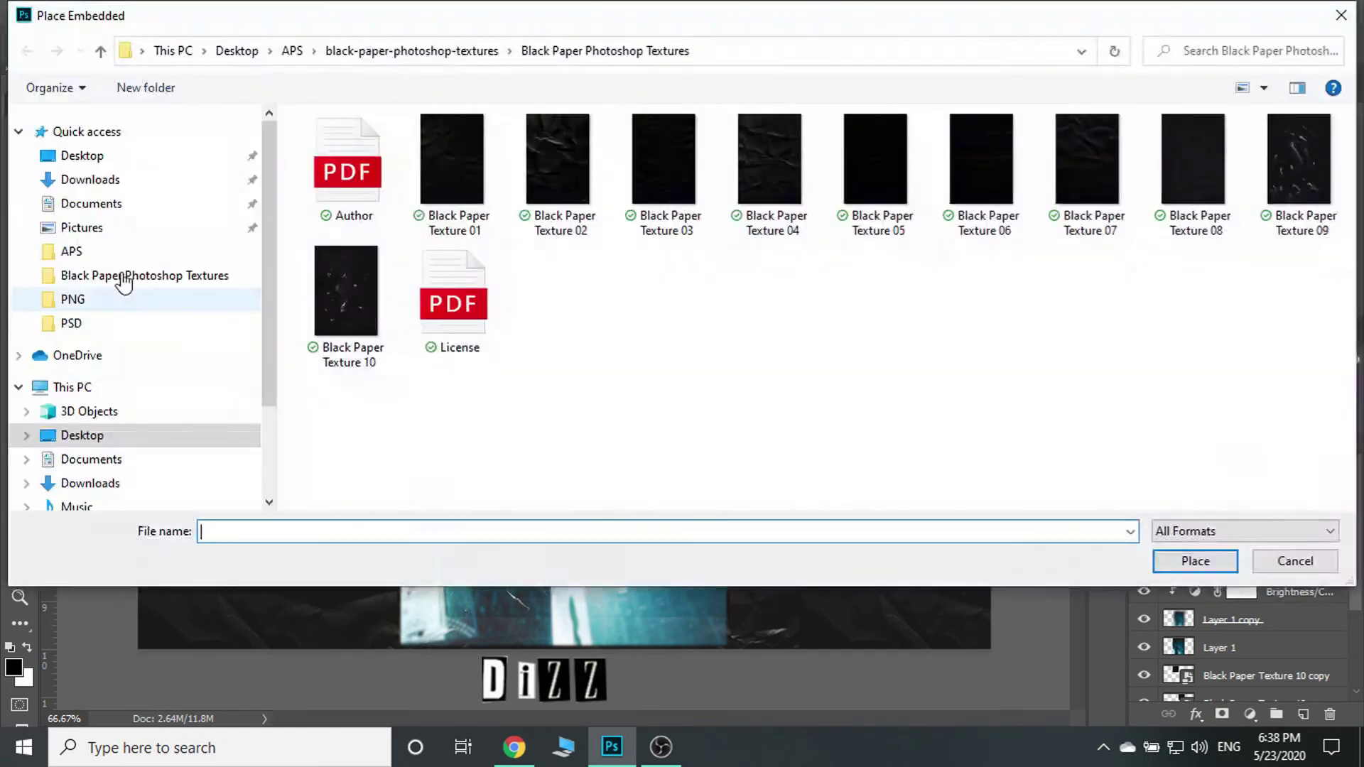
click(71, 251)
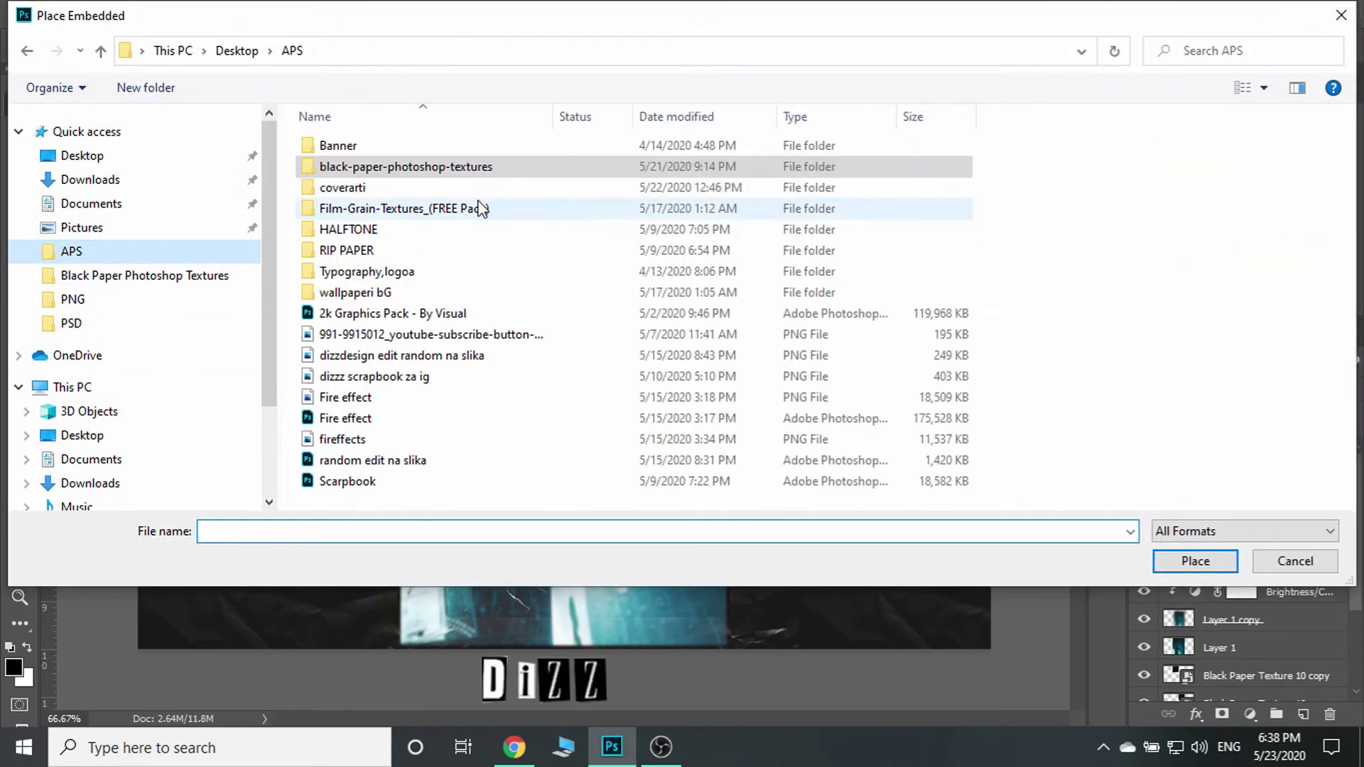
double_click(367, 208)
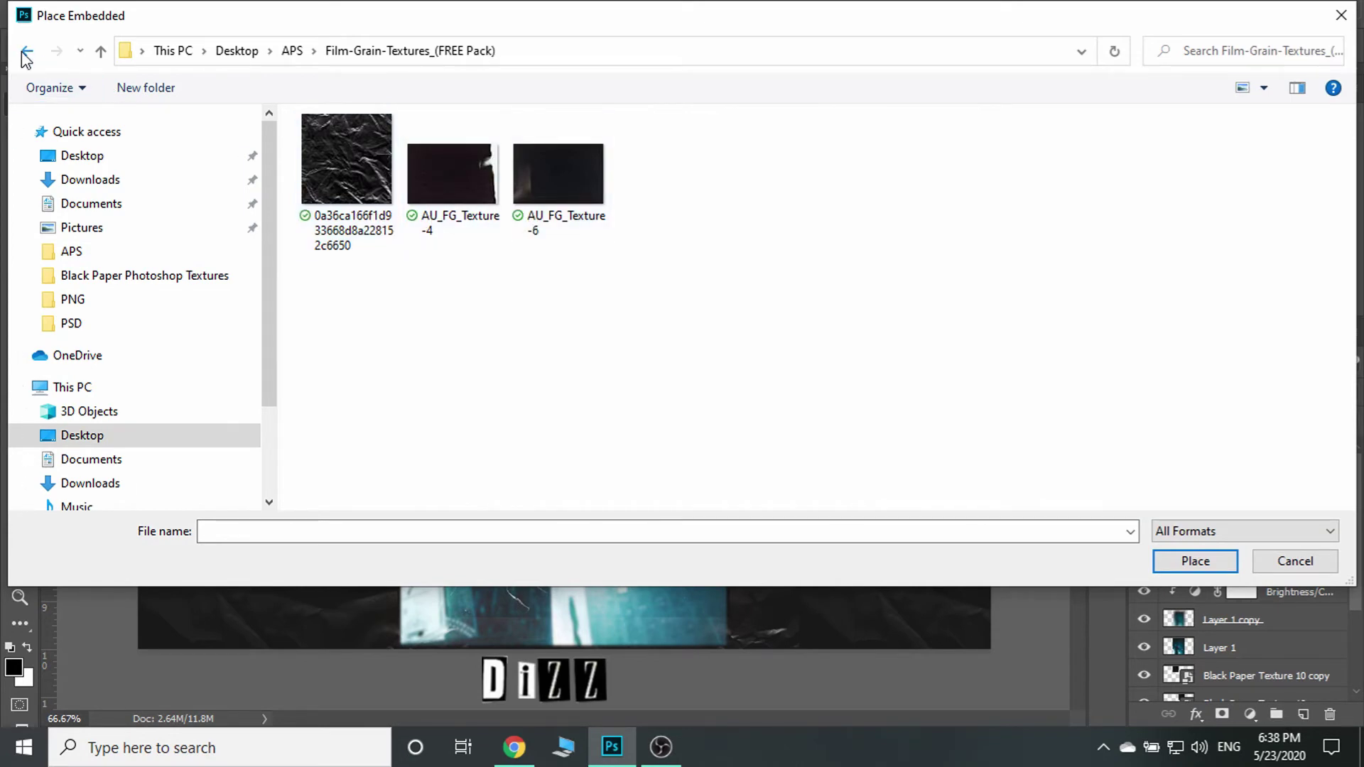
click(27, 52)
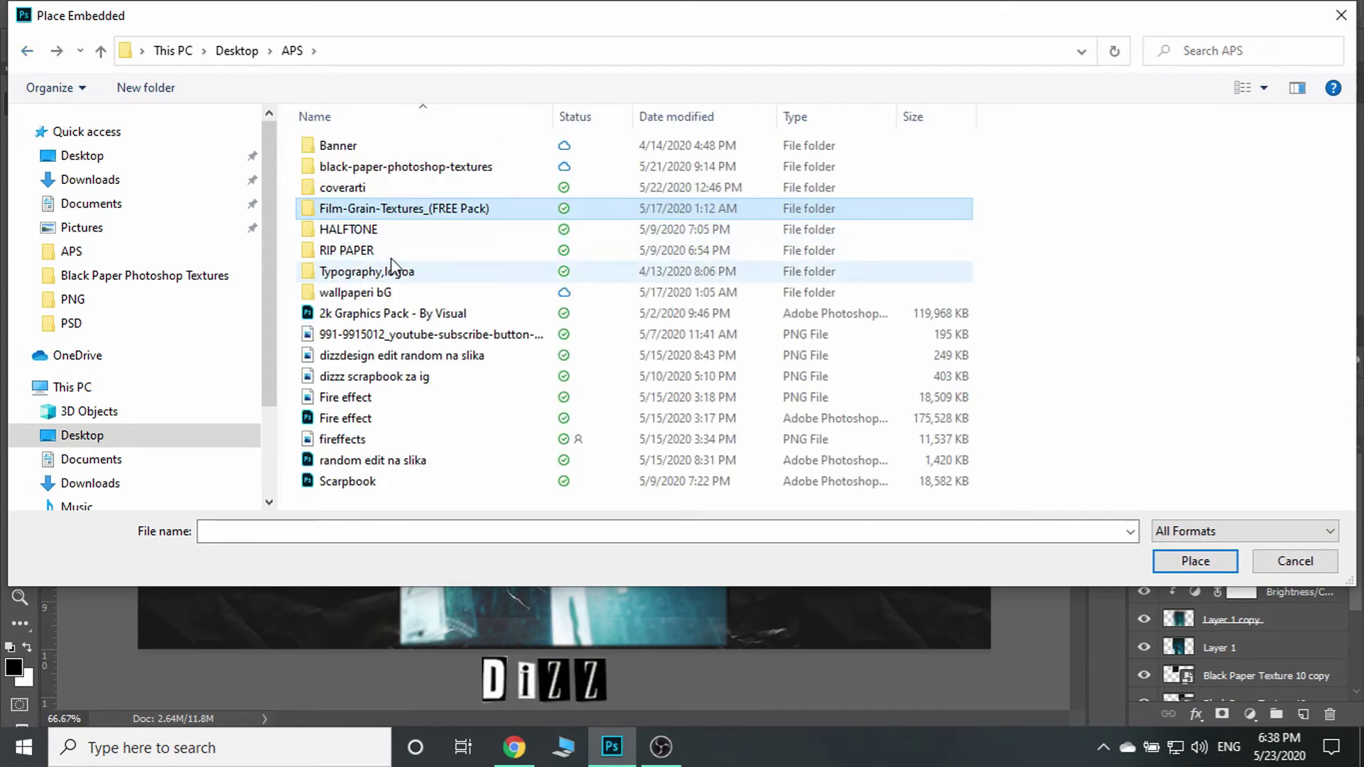
click(360, 250)
double_click(360, 250)
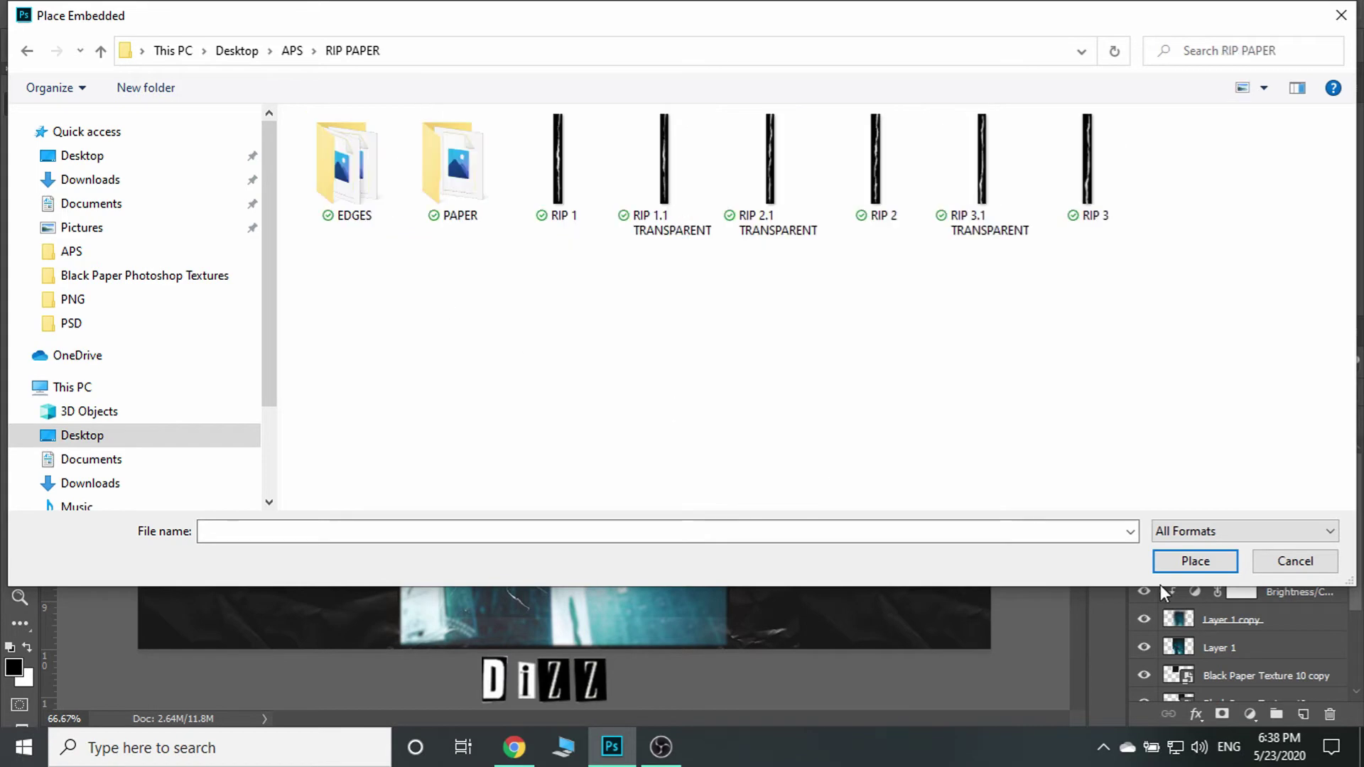
click(875, 184)
click(766, 206)
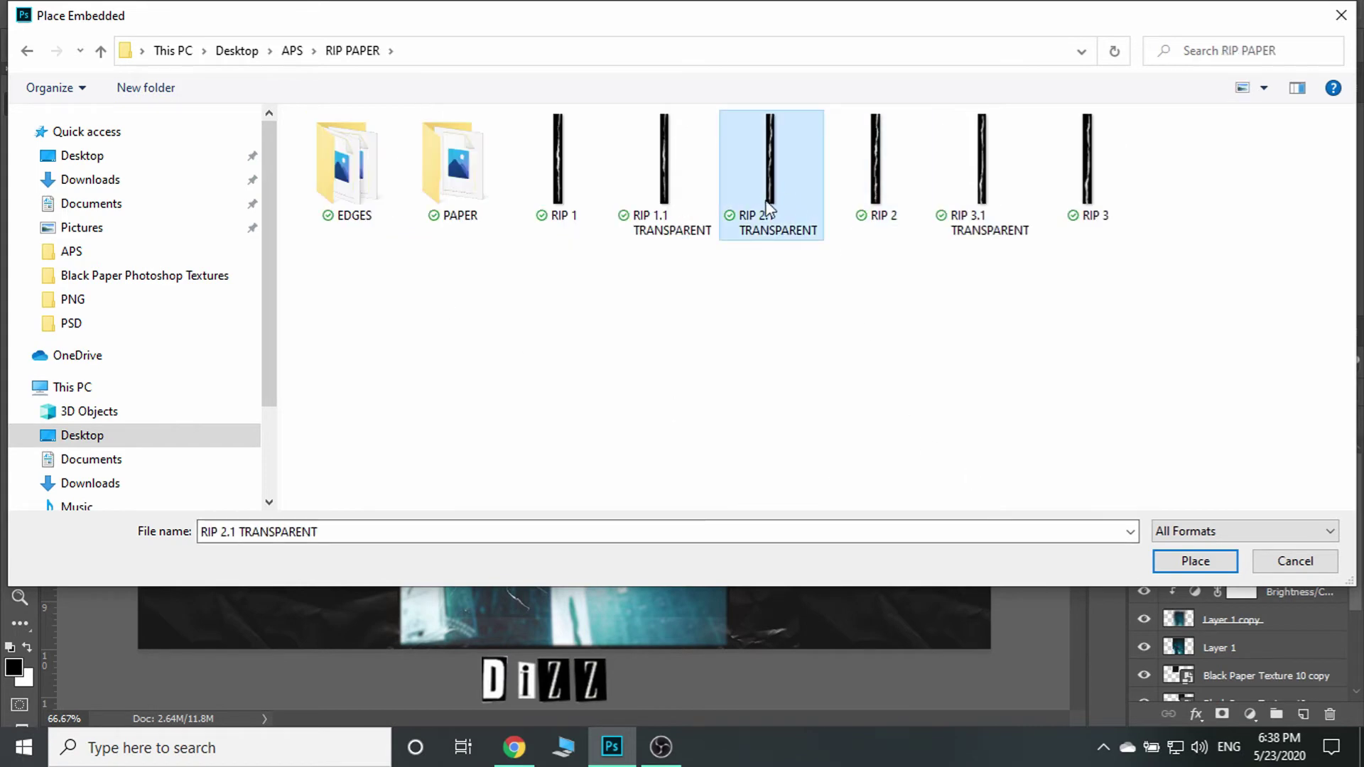
click(664, 206)
double_click(663, 210)
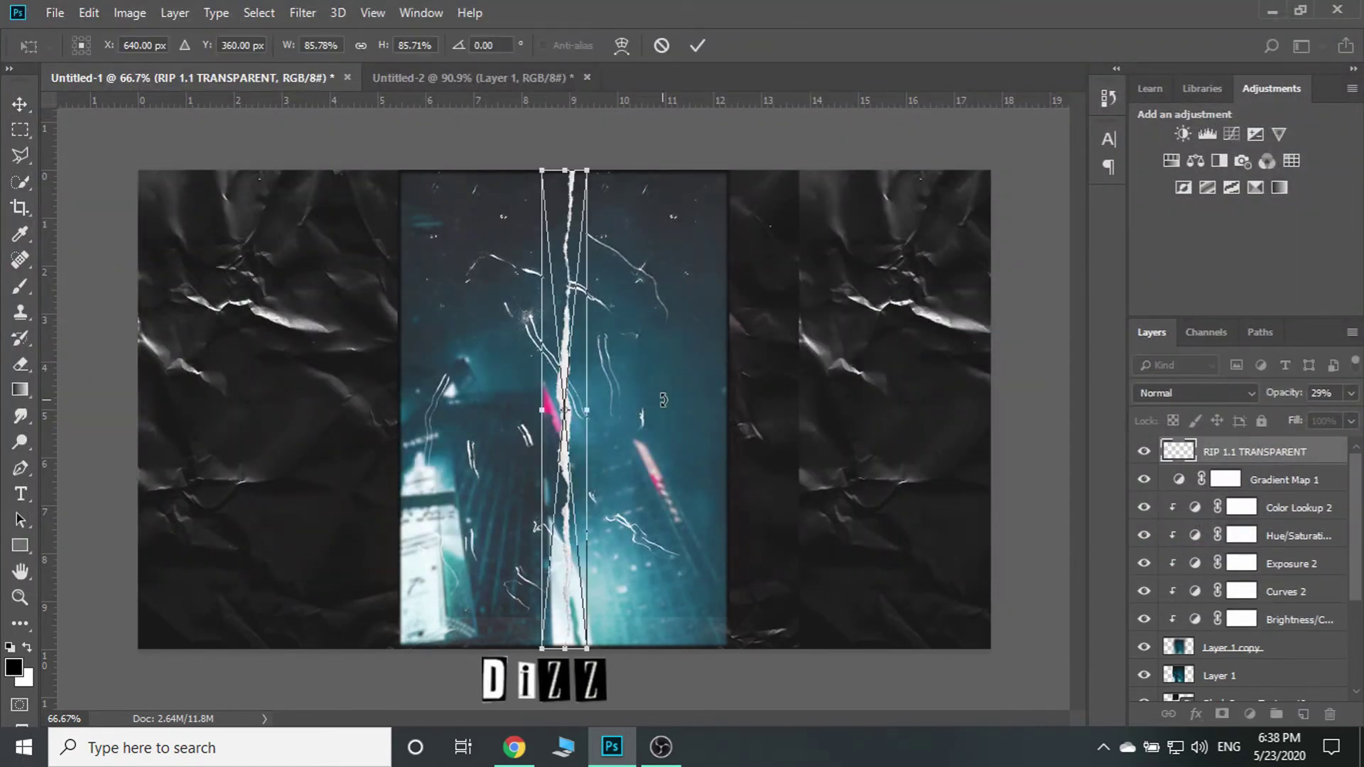
key(Return)
Move the torn strip to the photo's left edge, flip it horizontally and nudge it into place
drag(564, 390, 398, 391)
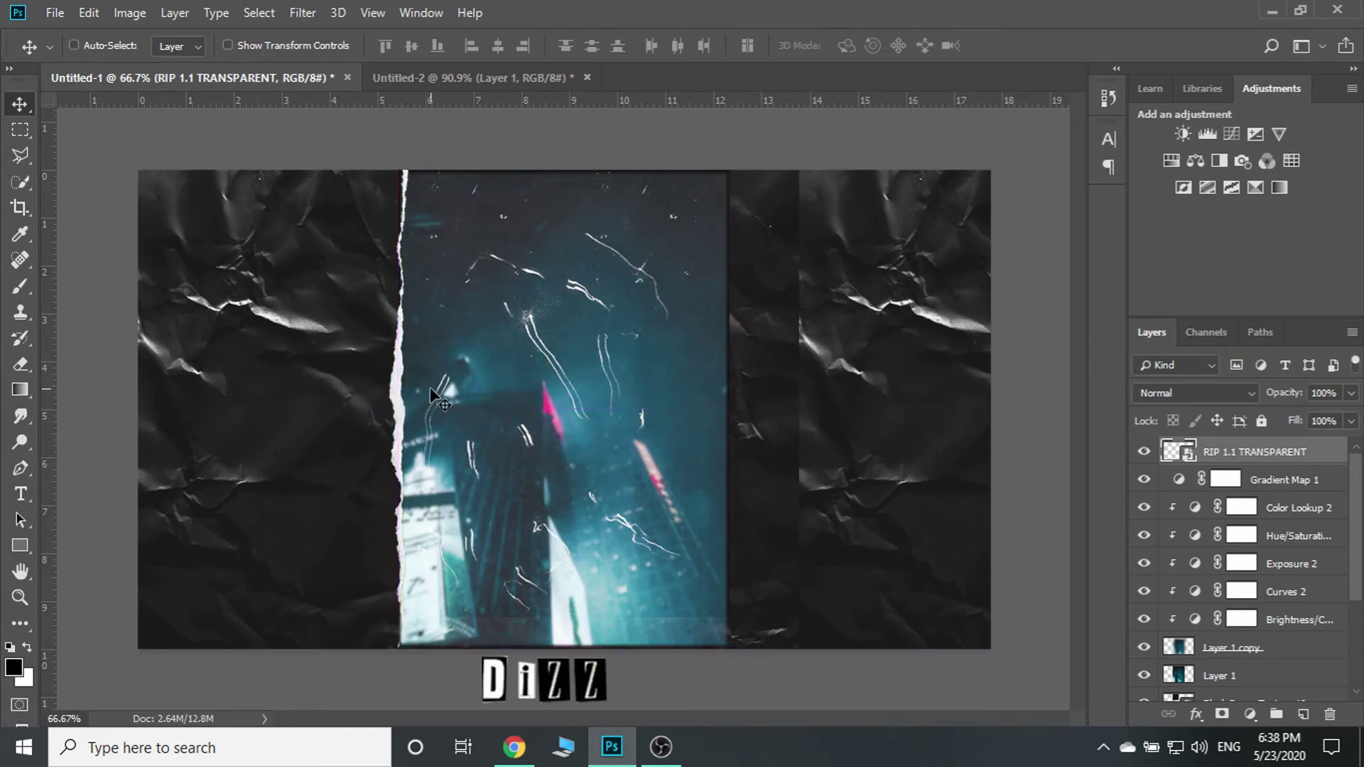
key(ctrl+t)
right_click(398, 346)
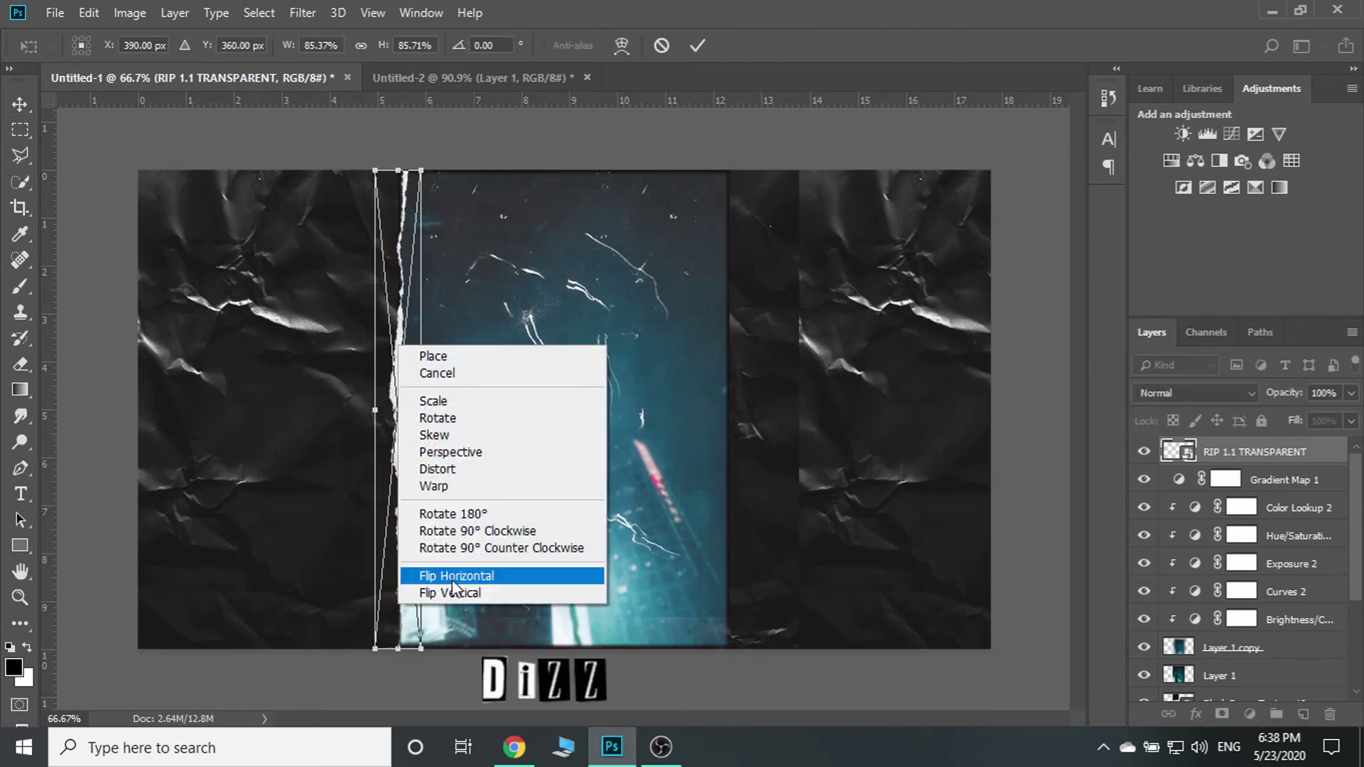
click(456, 577)
key(Return)
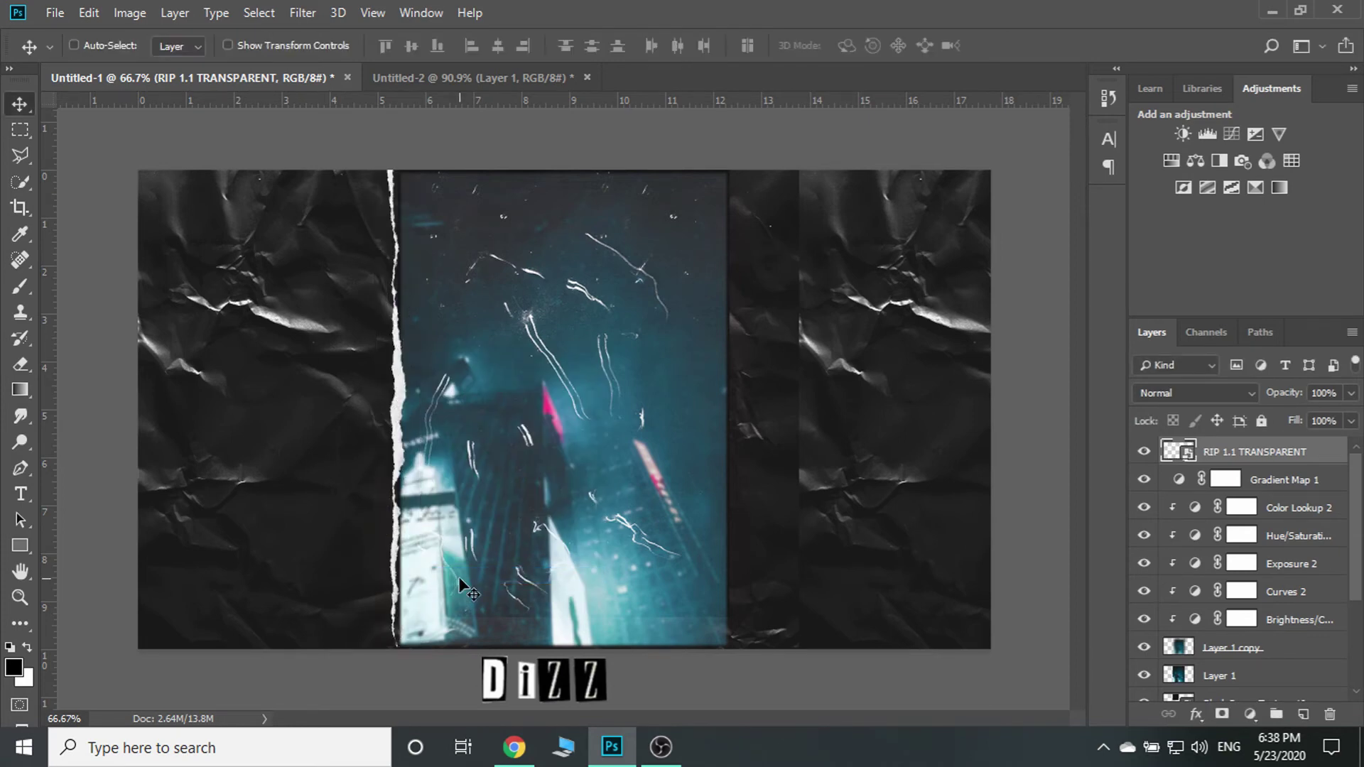
key(Right)
key(Right)
key(Right)
key(Right)
key(Right)
key(Right)
key(Right)
key(Right)
key(Right)
key(Right)
key(Right)
key(Right)
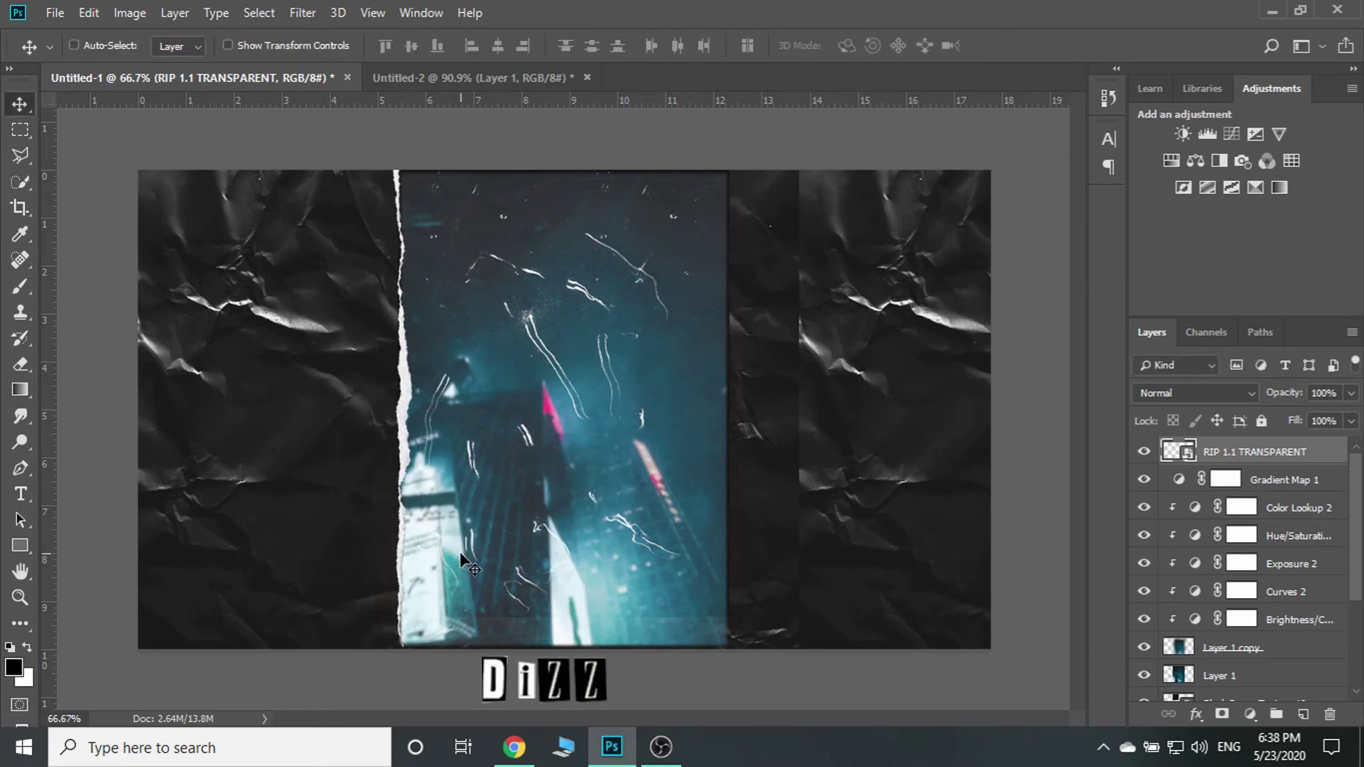
key(Right)
key(Right)
key(Right)
key(Left)
key(Left)
key(Left)
key(Left)
key(Left)
key(Left)
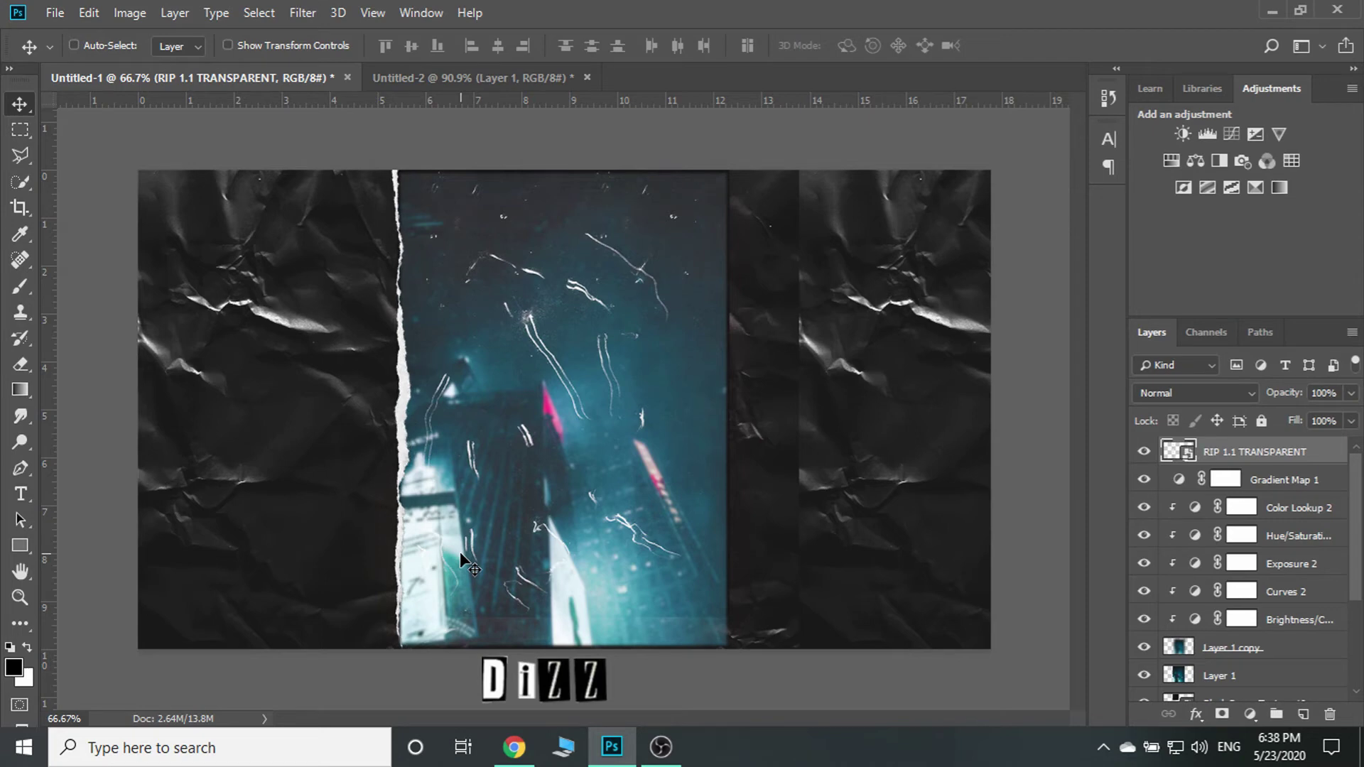
Warp the left torn strip to follow the photo's border
key(ctrl+t)
right_click(402, 415)
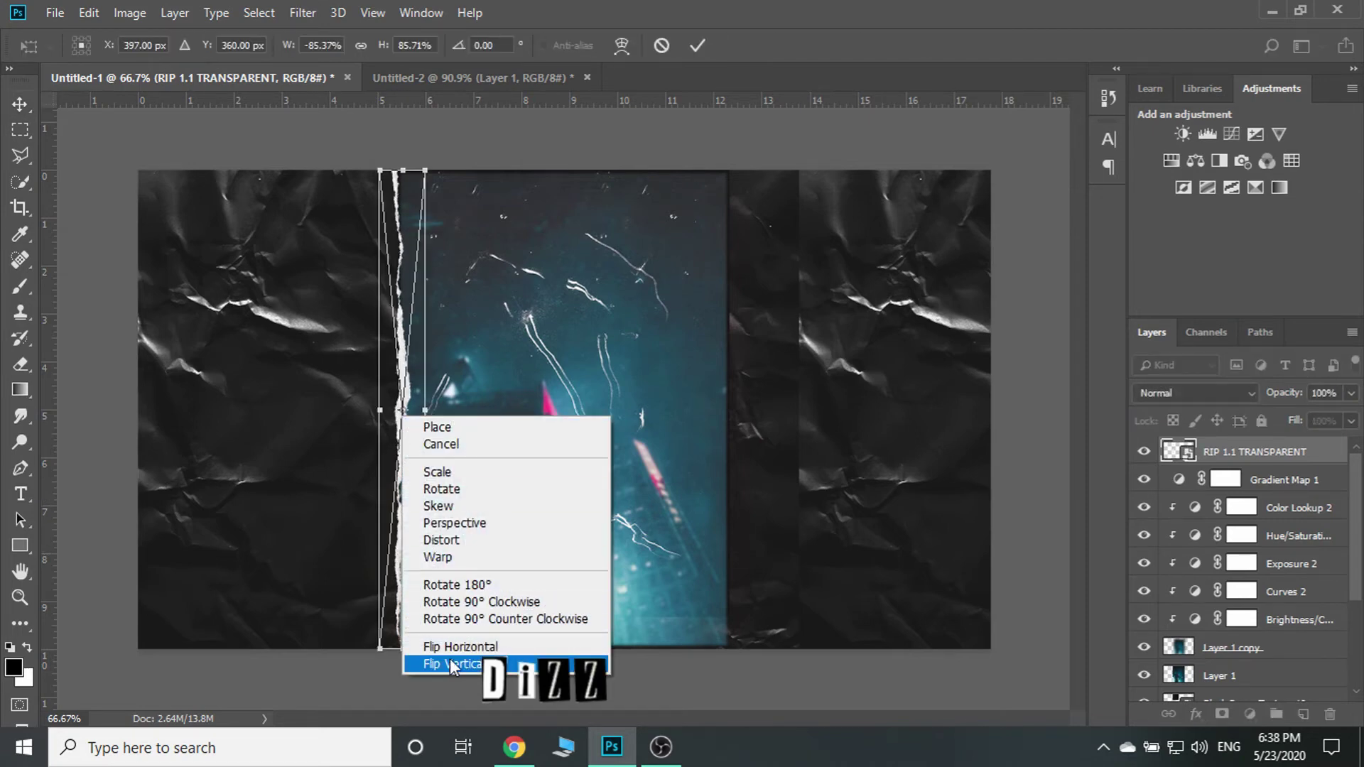
click(459, 558)
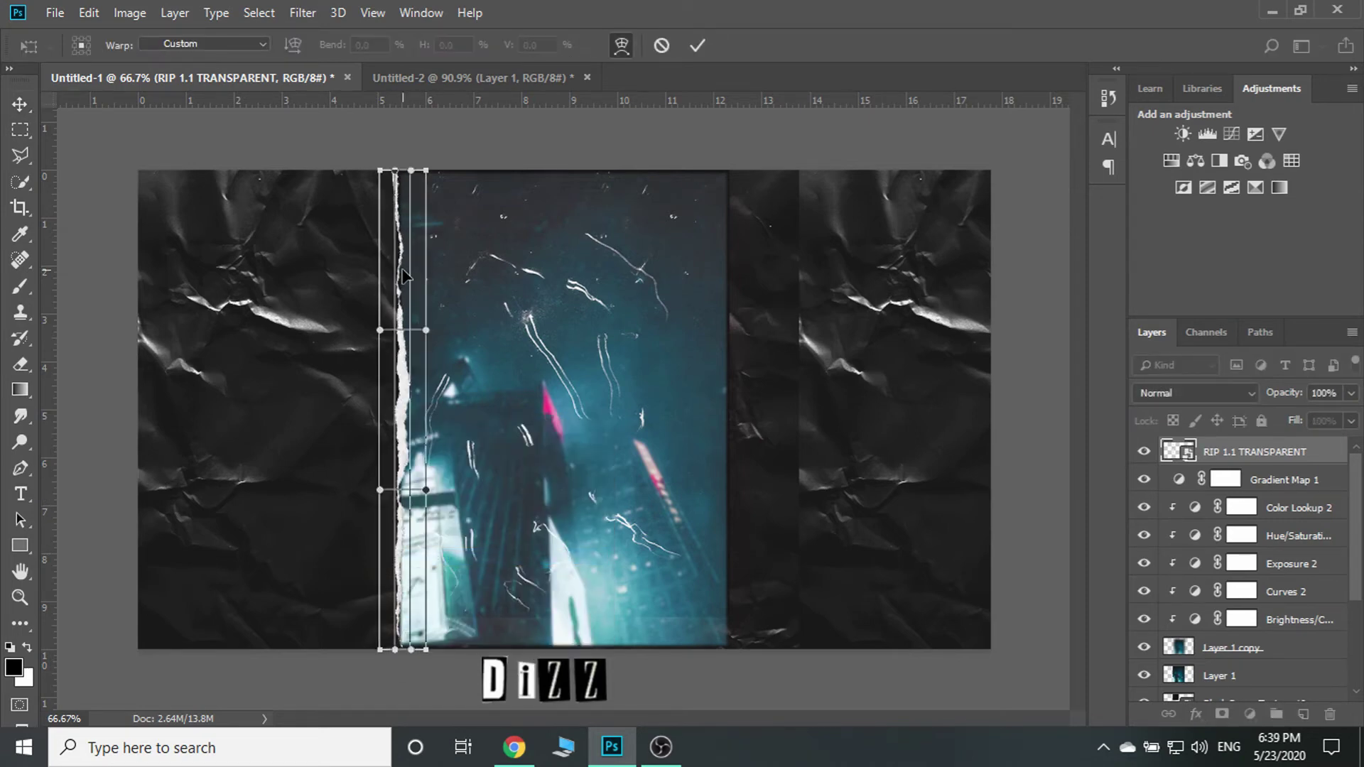
drag(394, 204, 396, 203)
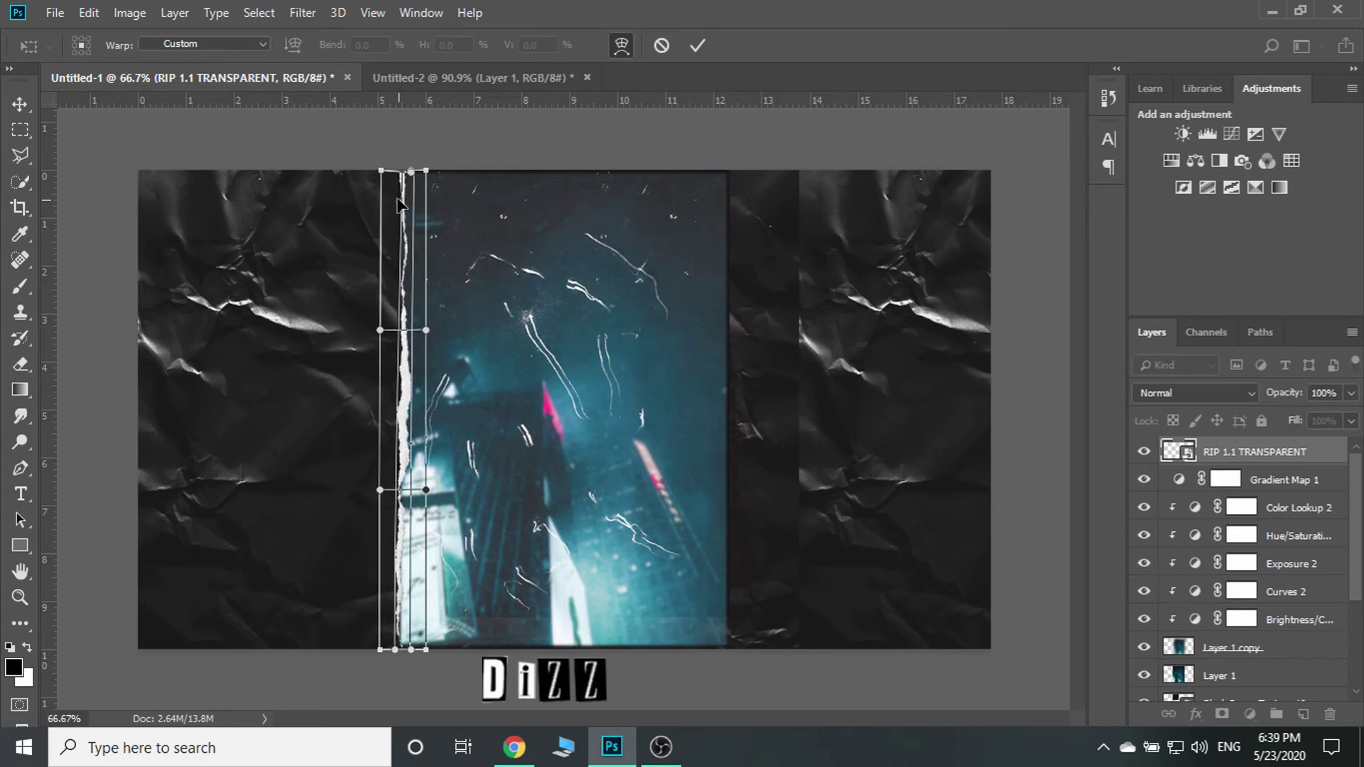
drag(405, 419, 405, 428)
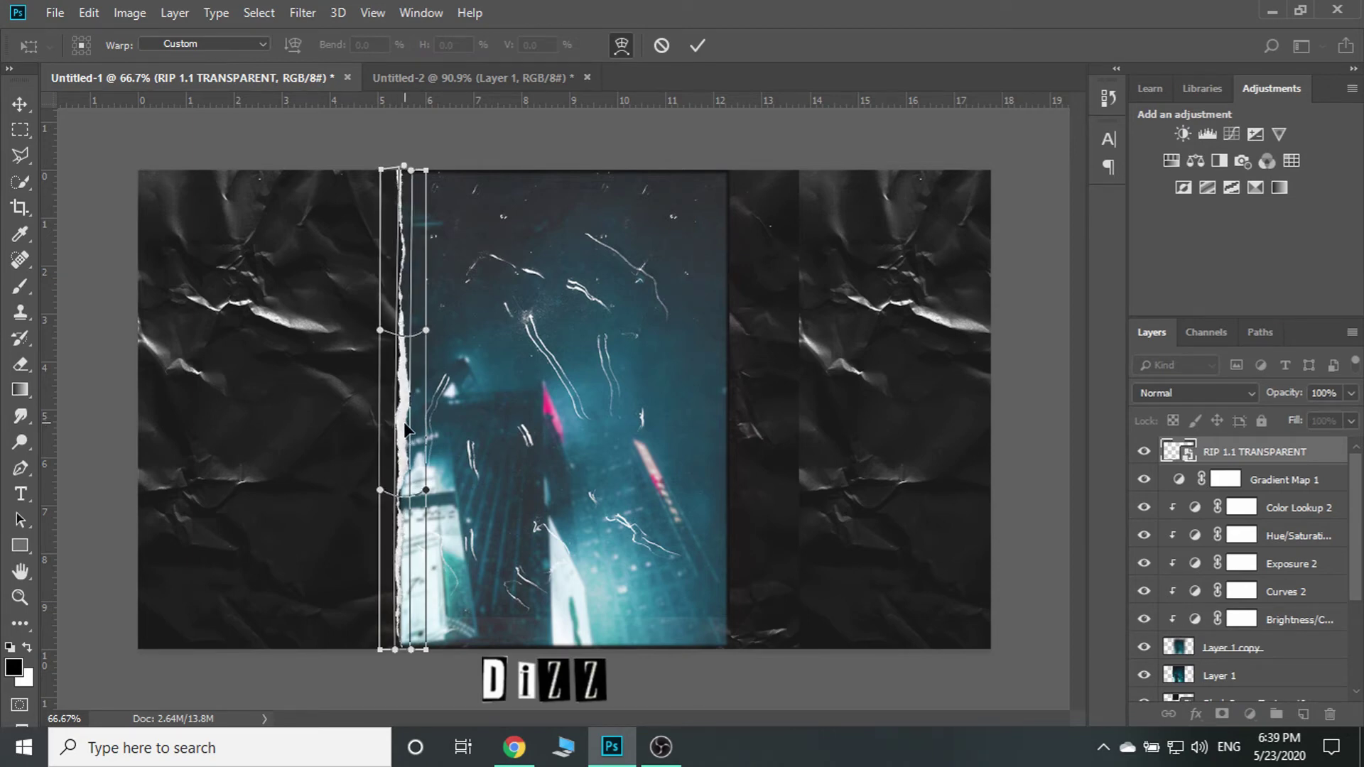
drag(408, 291, 403, 283)
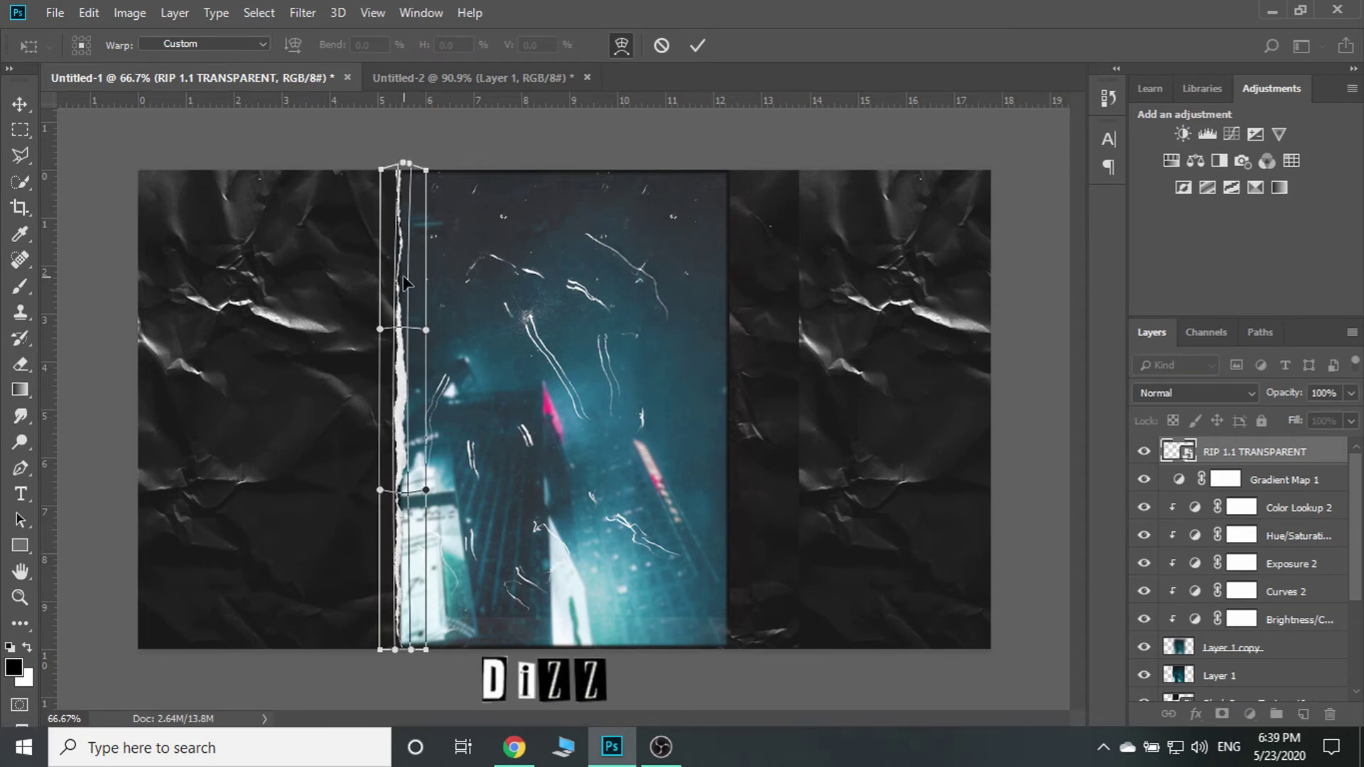
key(Return)
Place Embedded RIP 2.1 TRANSPARENT and move it to the photo's right edge
click(55, 13)
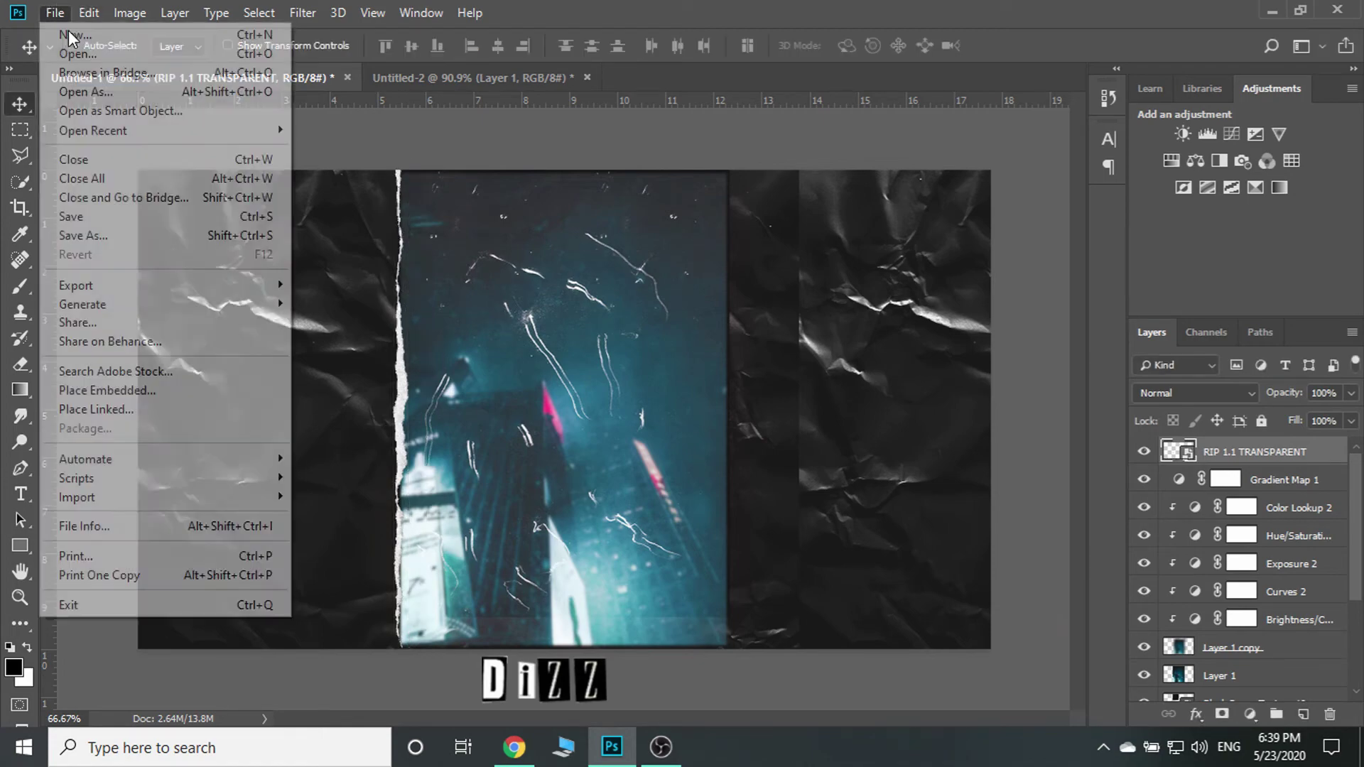
click(142, 390)
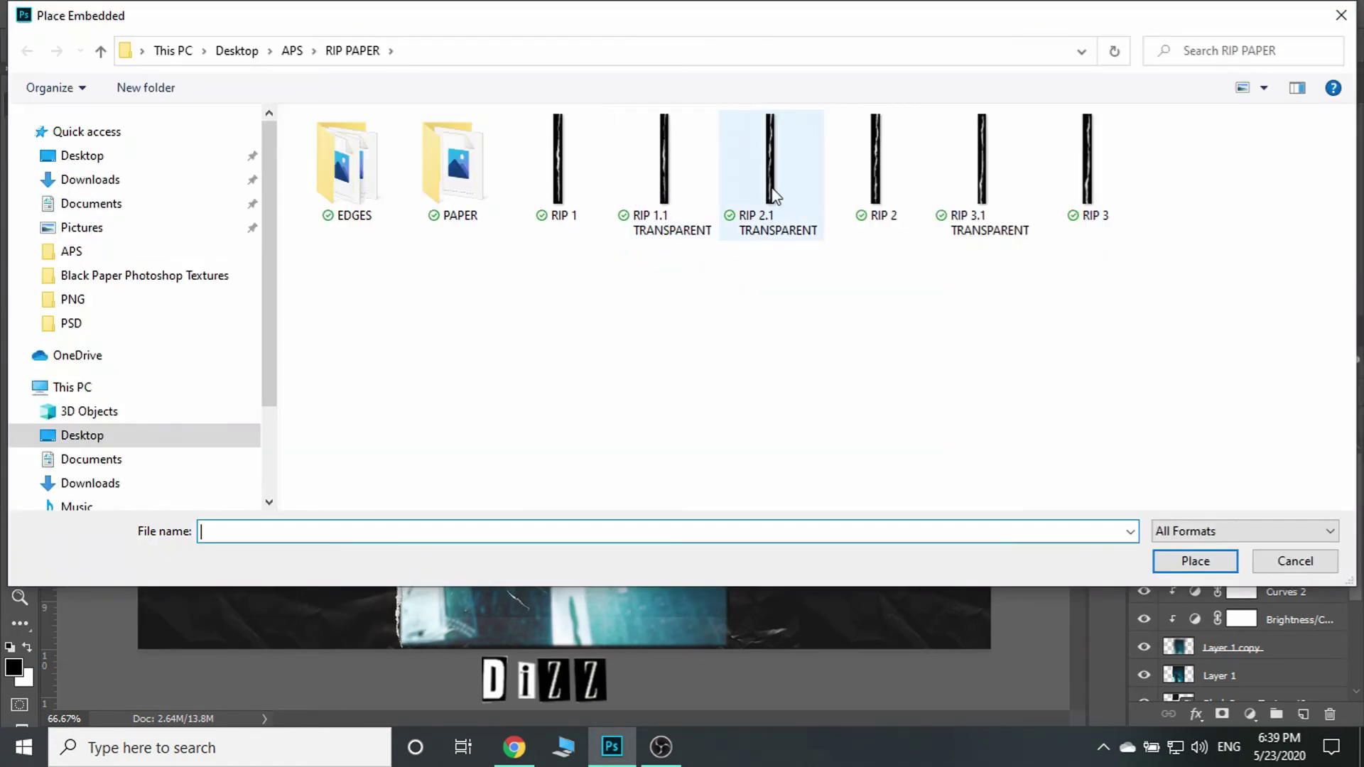
double_click(774, 194)
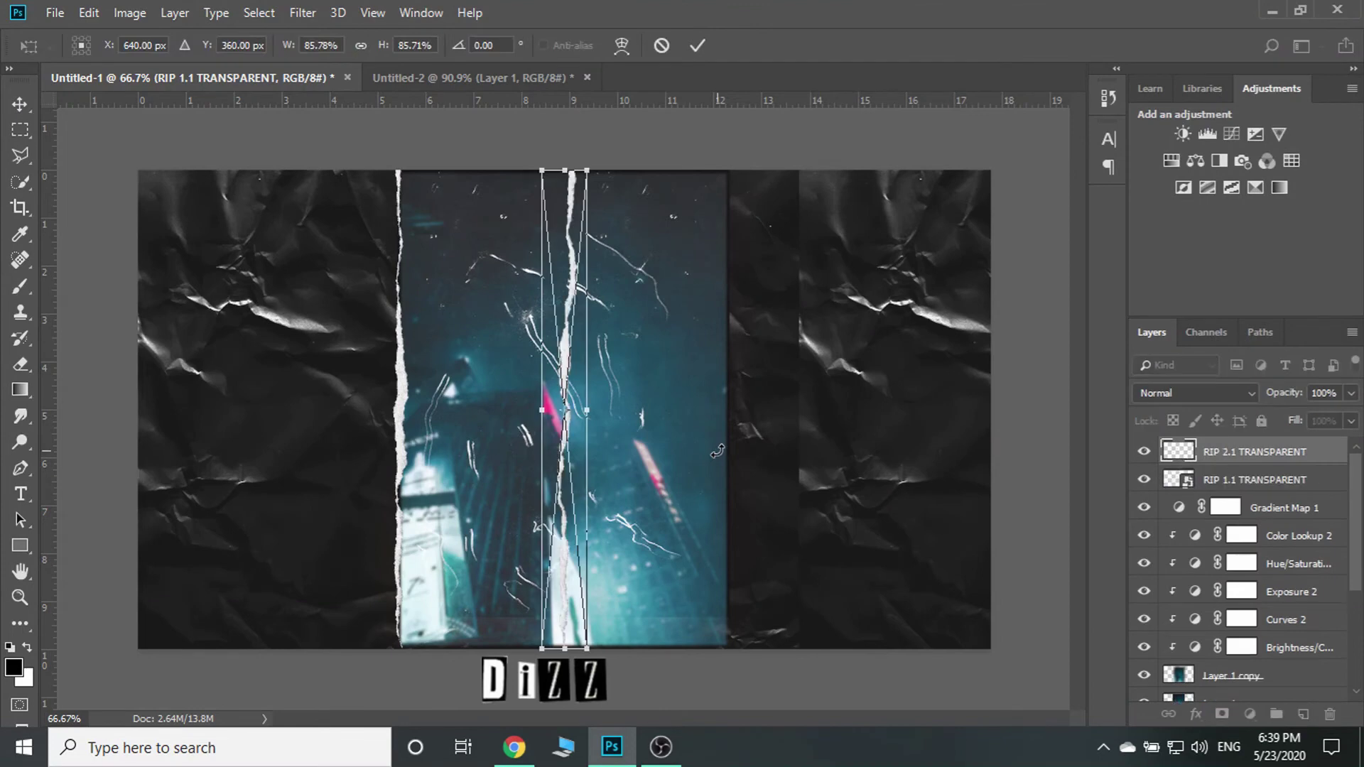
key(Return)
drag(624, 433, 783, 432)
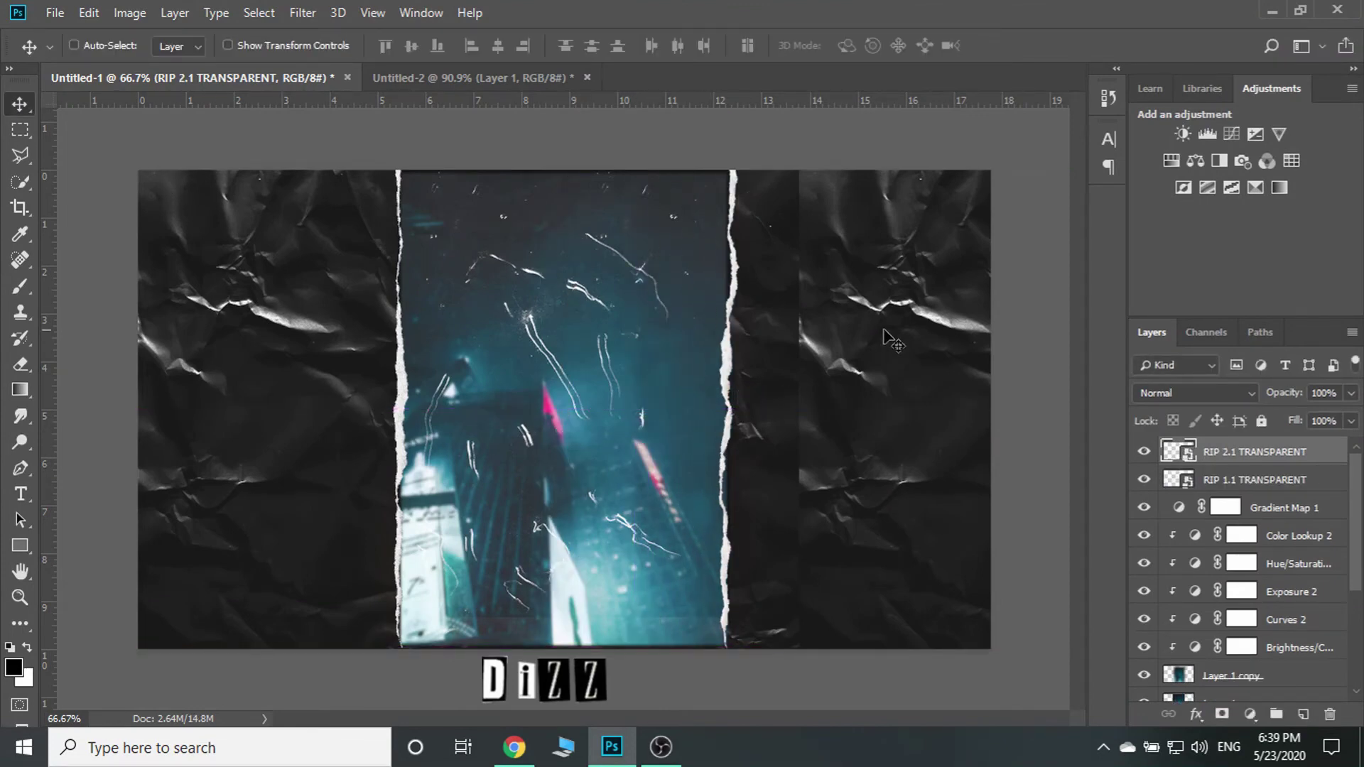
Warp the right torn strip to fit along the photo's edge
key(ctrl+t)
right_click(728, 341)
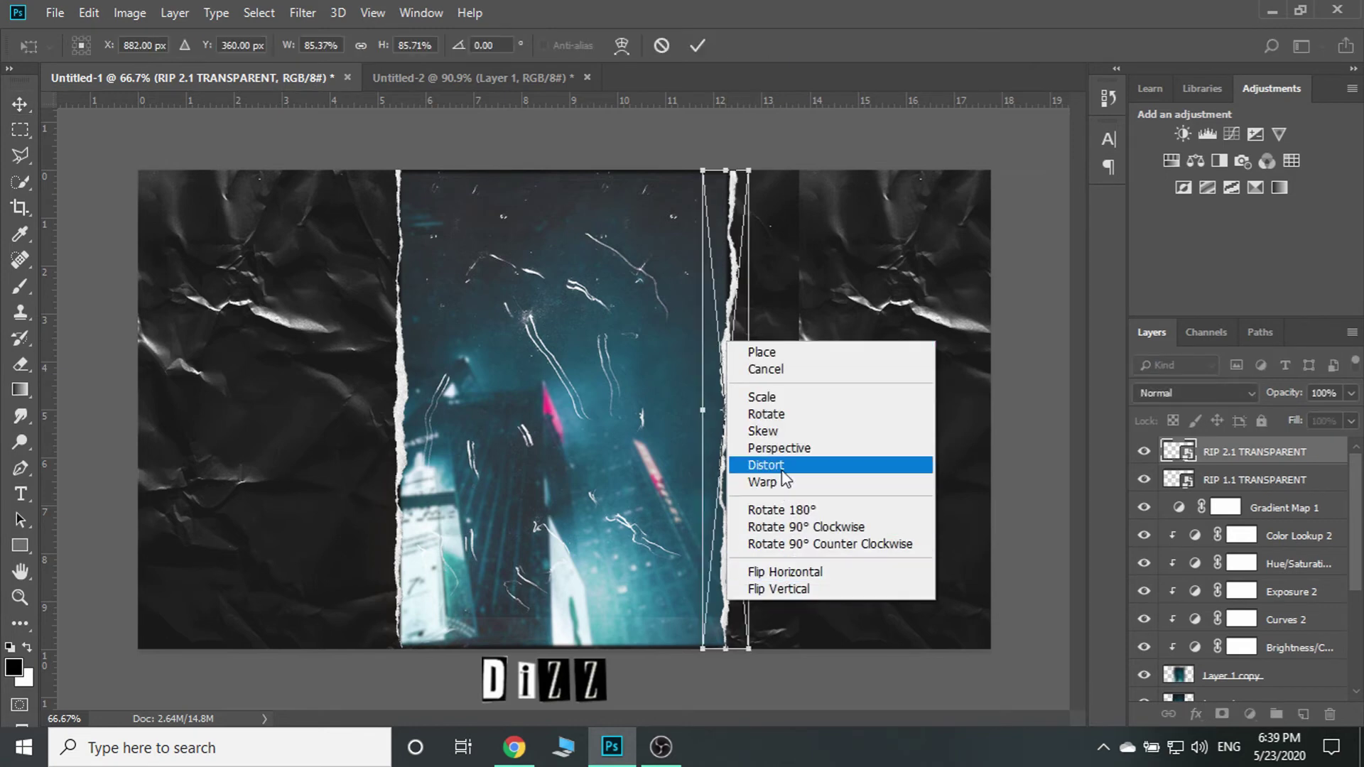
click(785, 481)
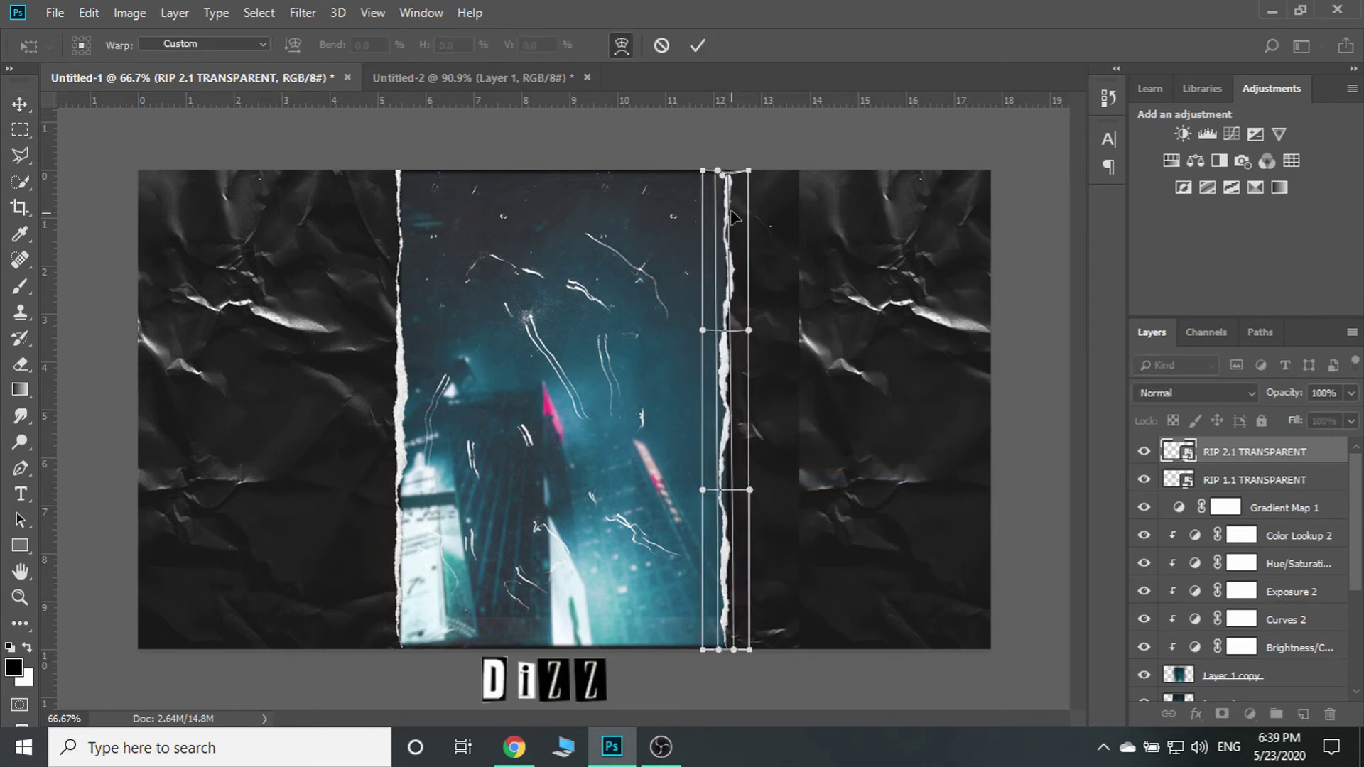
drag(732, 213, 731, 212)
drag(728, 483, 734, 496)
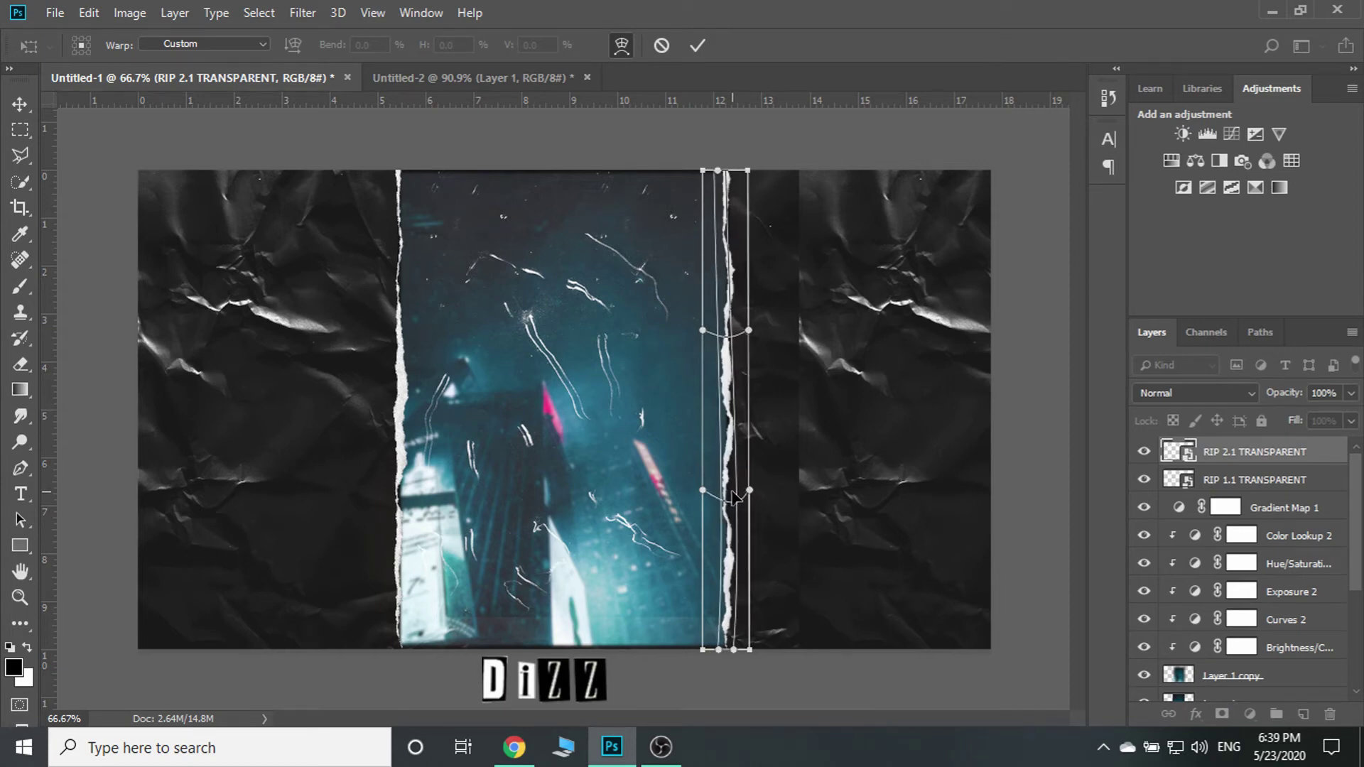
key(Return)
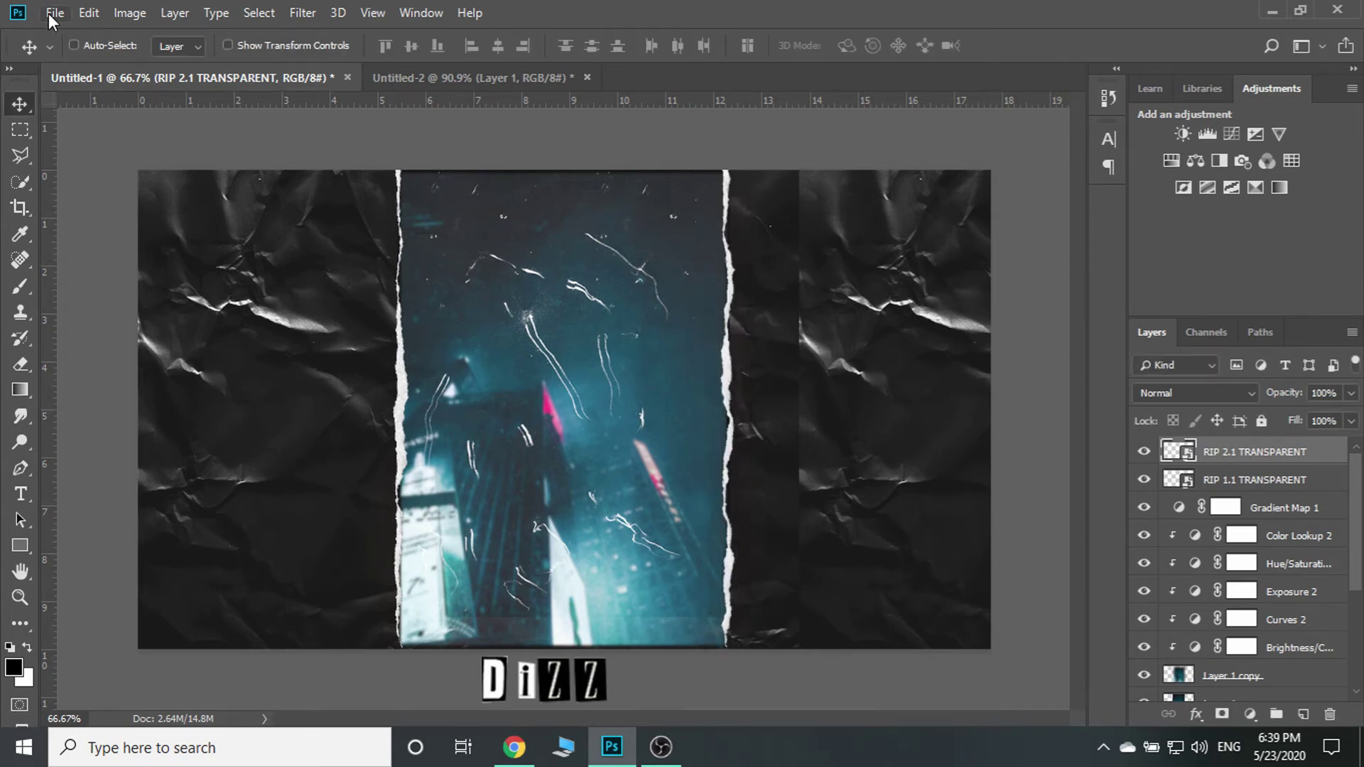
Place RIP 3.1 TRANSPARENT, rotate it horizontal and move it to the photo's top edge
click(49, 13)
click(220, 391)
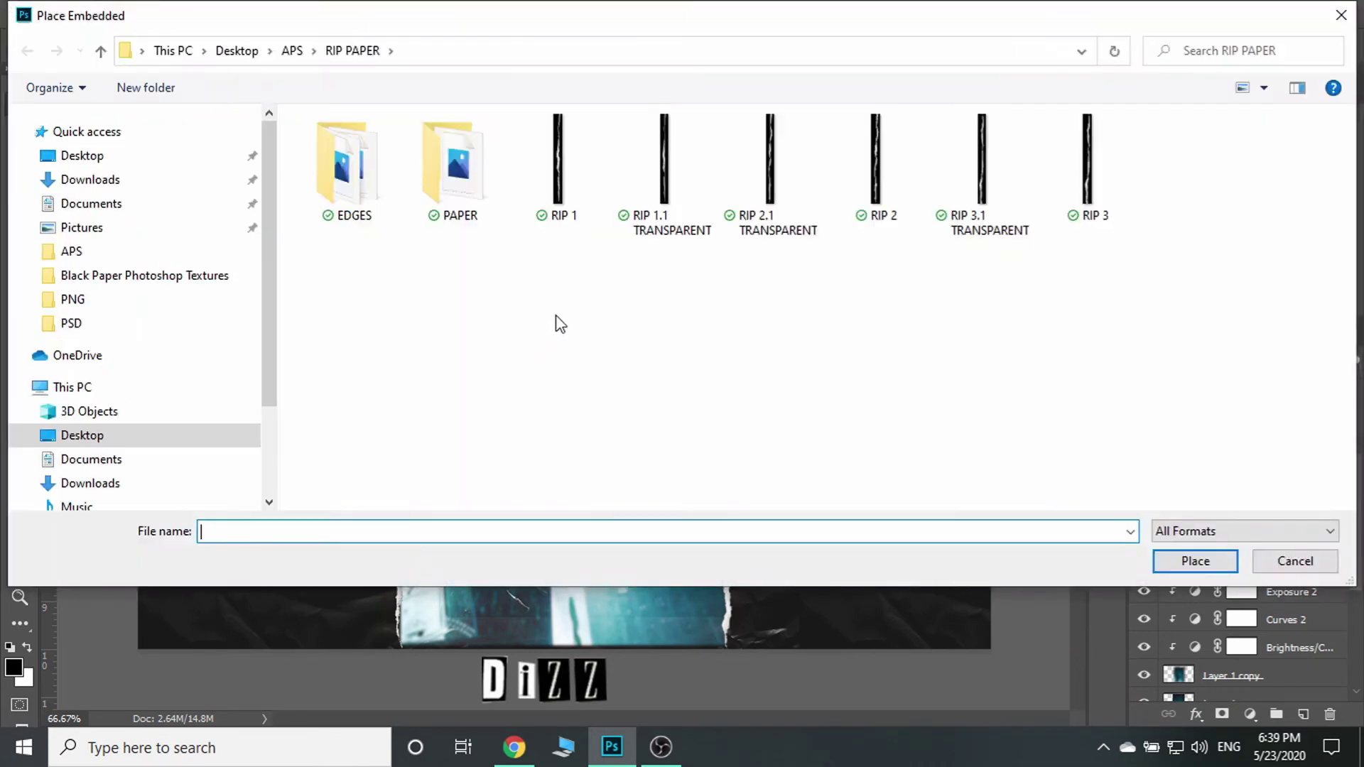
double_click(981, 206)
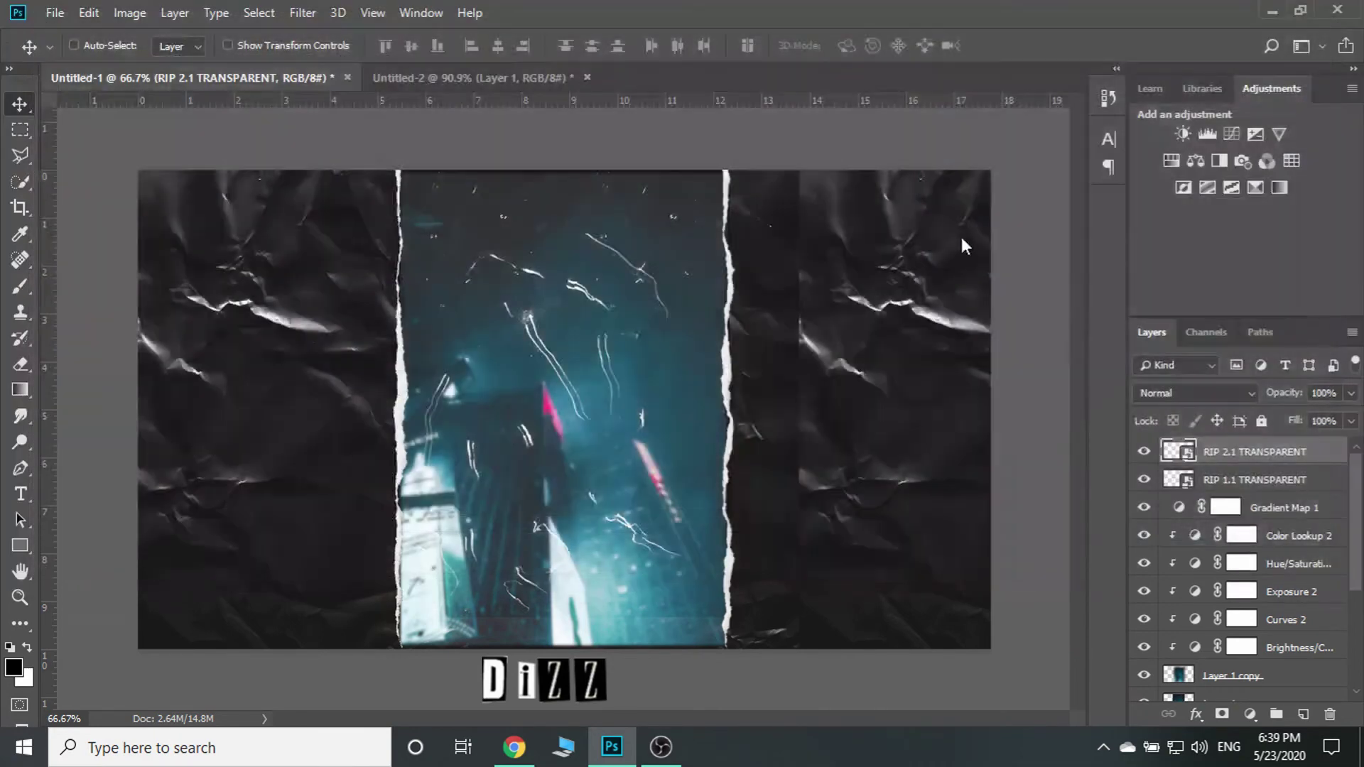
mouse_move(622, 171)
mouse_down()
mouse_move(809, 449)
mouse_move(744, 424)
mouse_up()
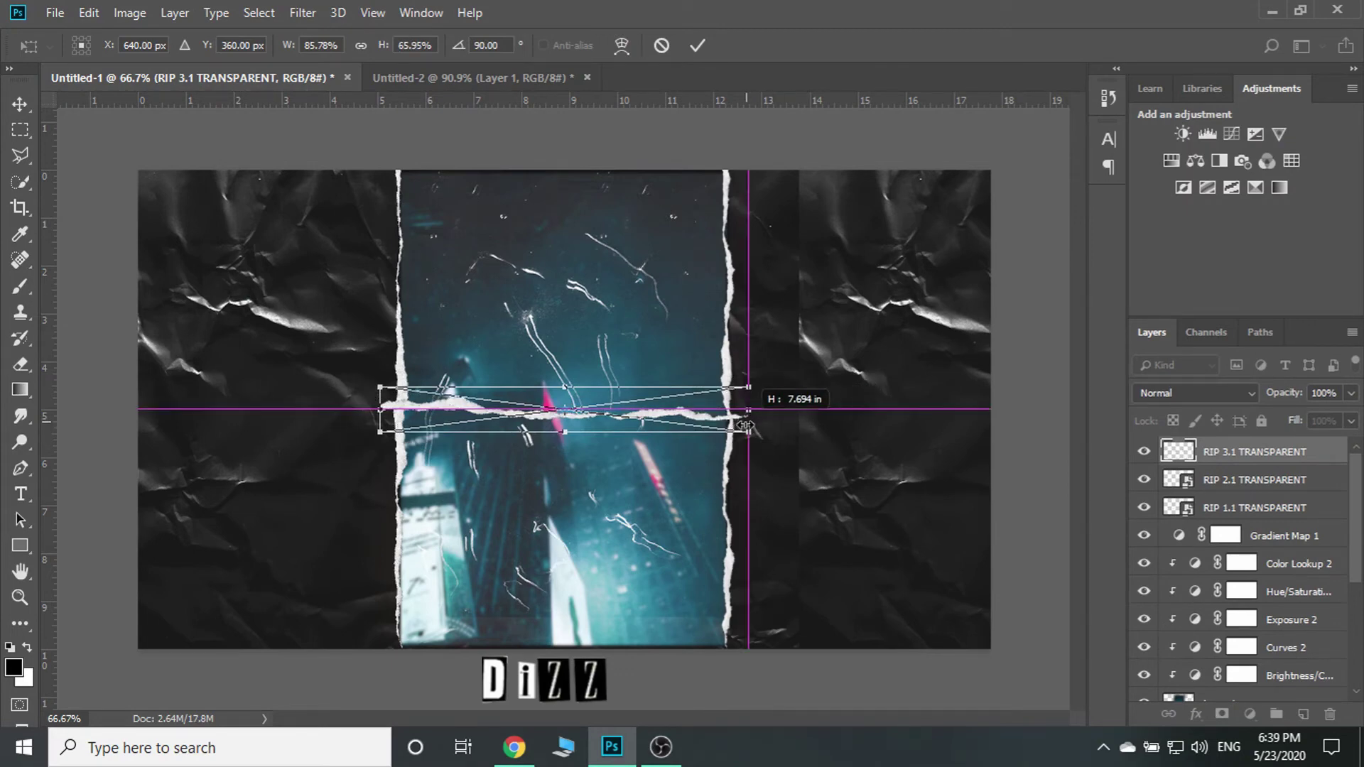
key(Return)
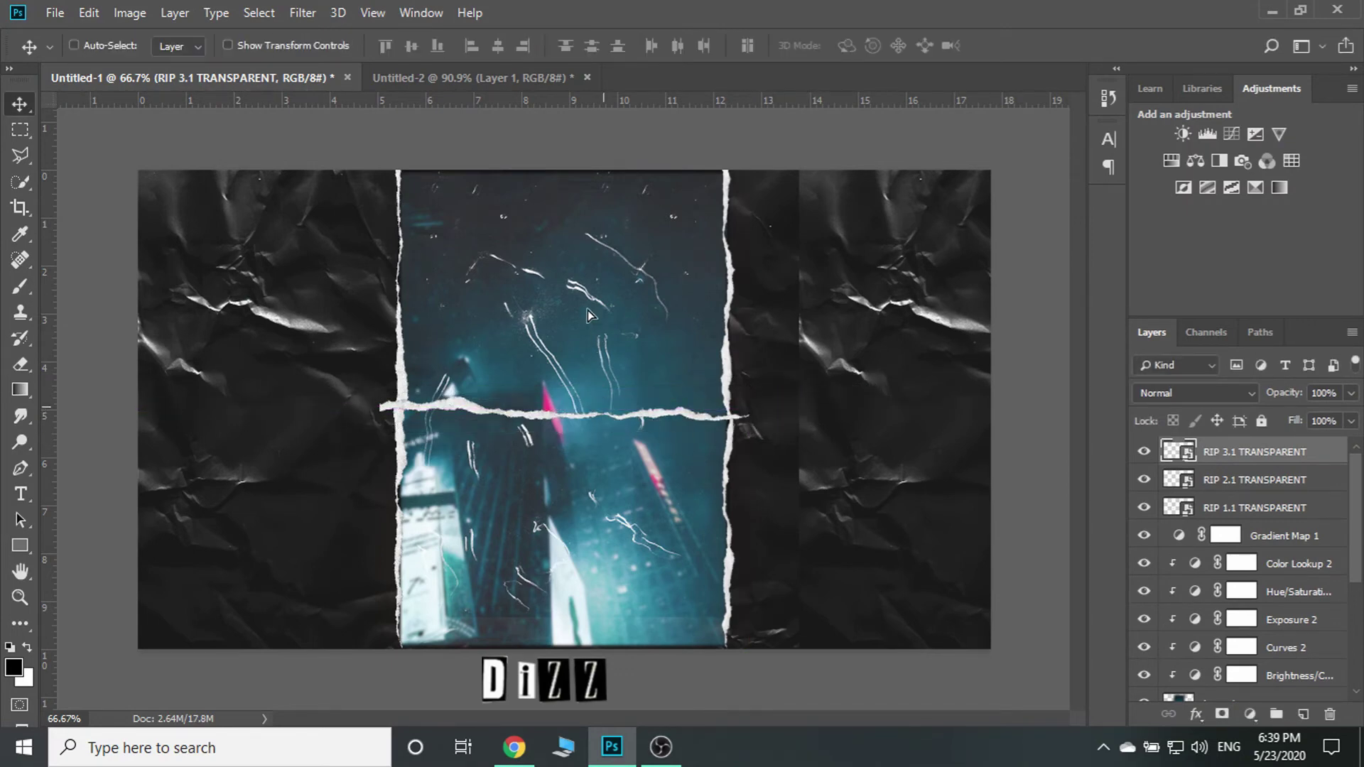
drag(588, 315, 618, 214)
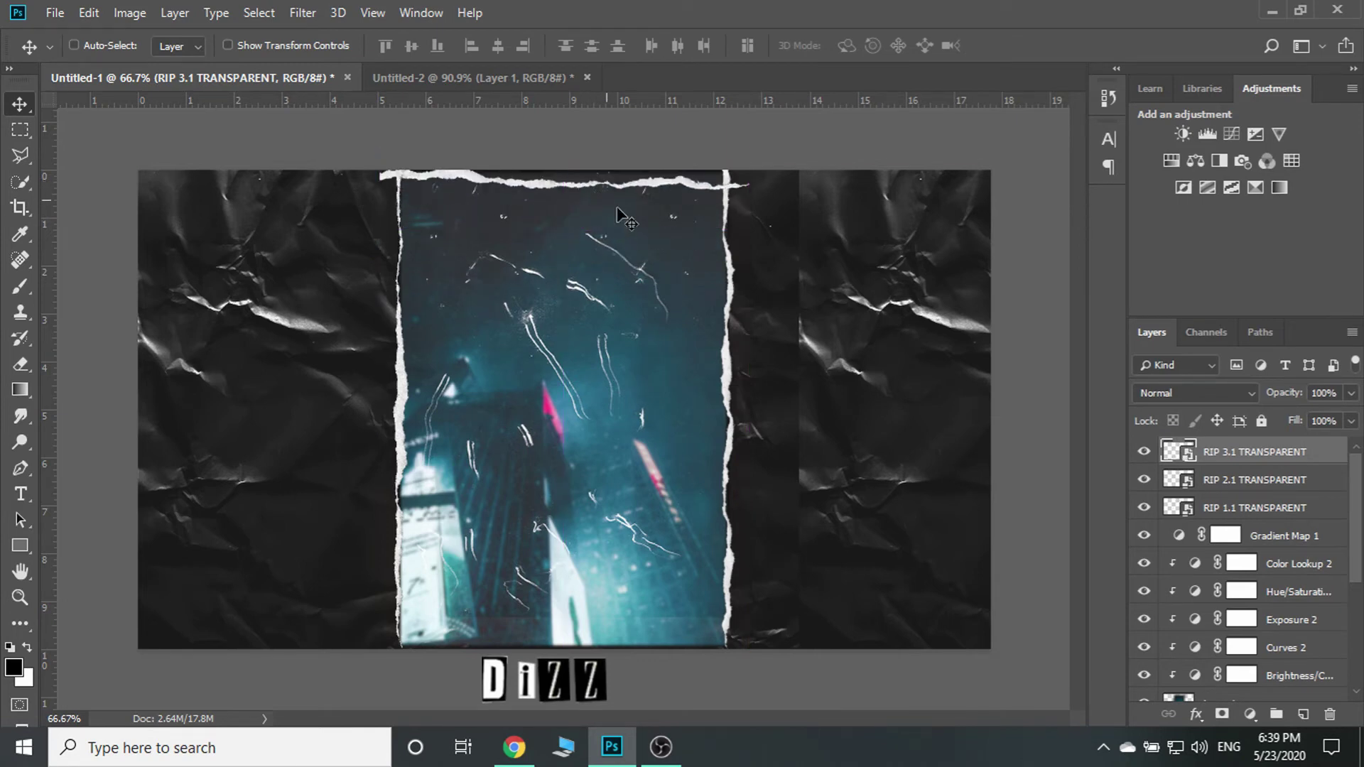
Warp the top torn strip, arching its middle and ends to follow the edge
key(ctrl+t)
right_click(587, 184)
click(618, 326)
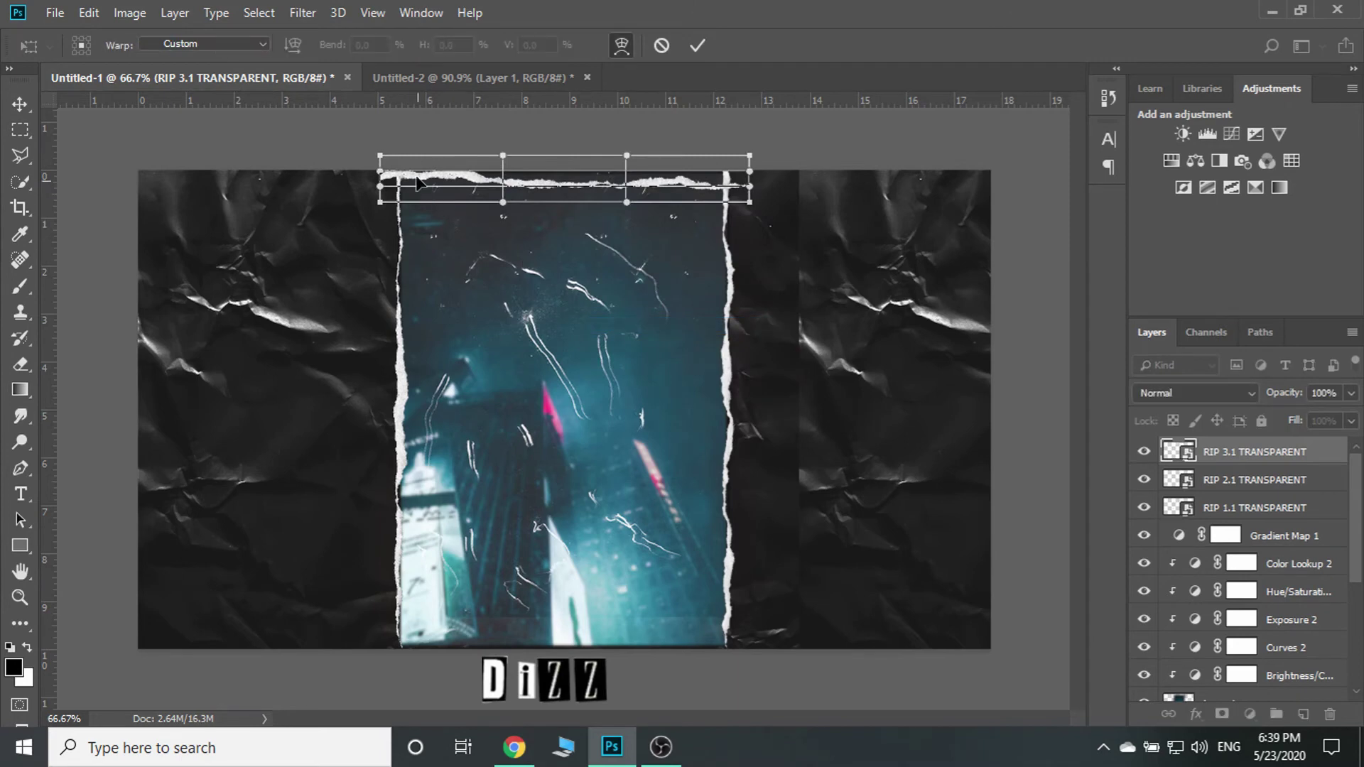
drag(382, 186, 392, 188)
drag(591, 188, 591, 178)
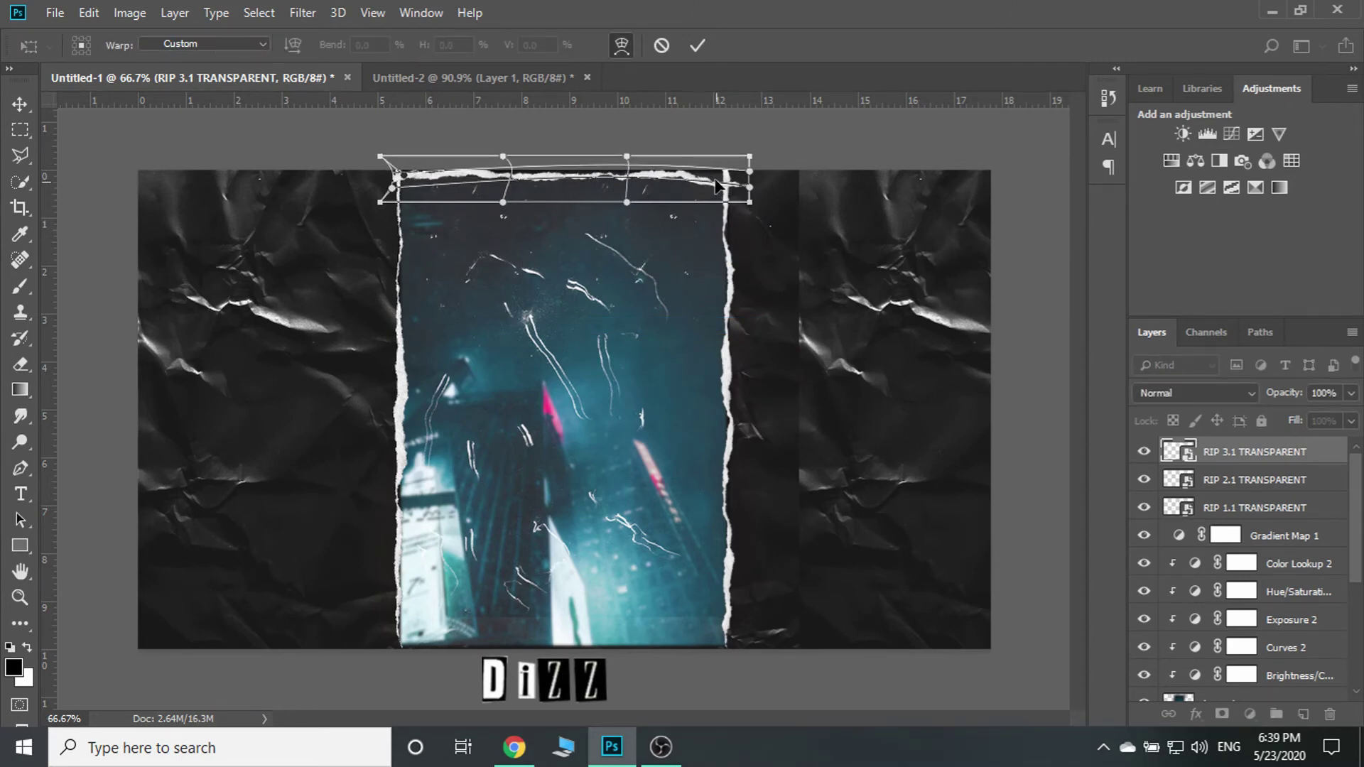
drag(716, 186, 713, 182)
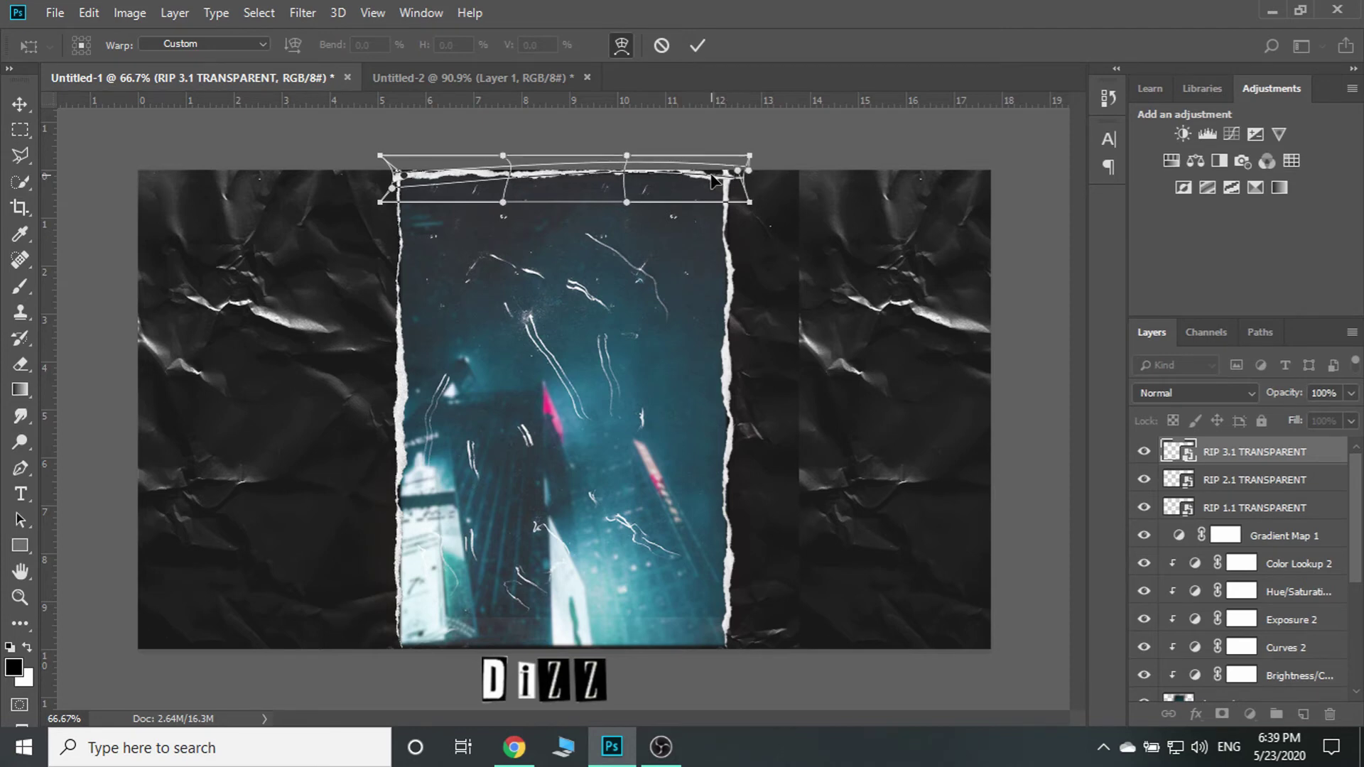
key(Return)
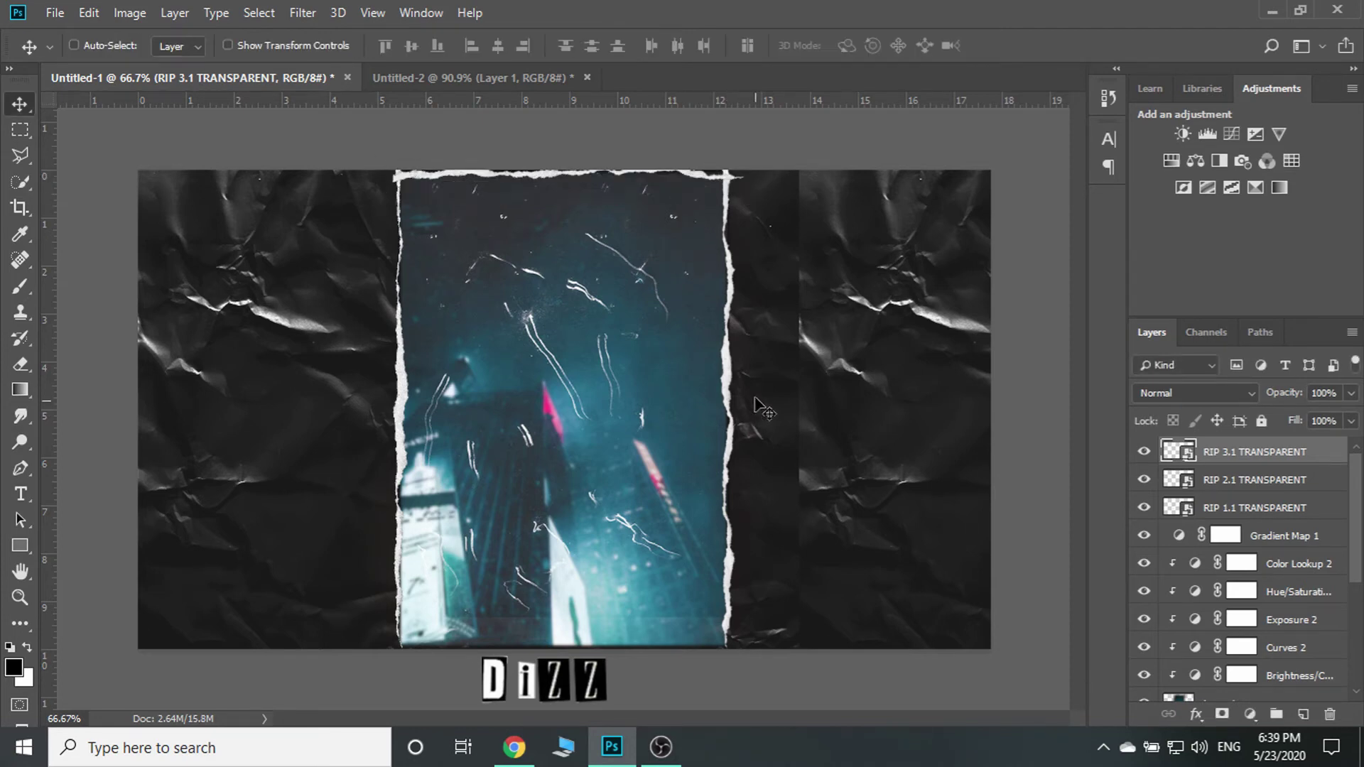
Duplicate the top strip and move the copy to the photo's bottom edge
key(ctrl+j)
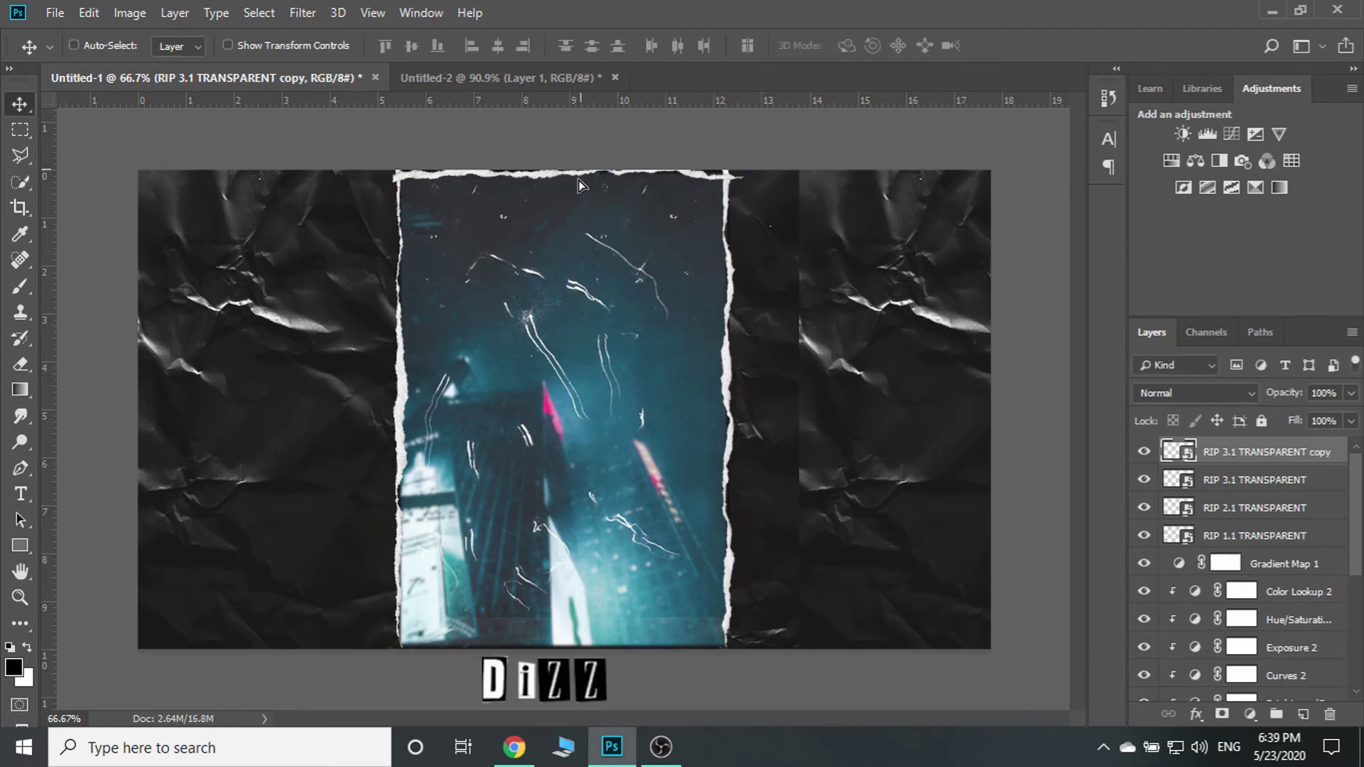
drag(579, 186, 546, 637)
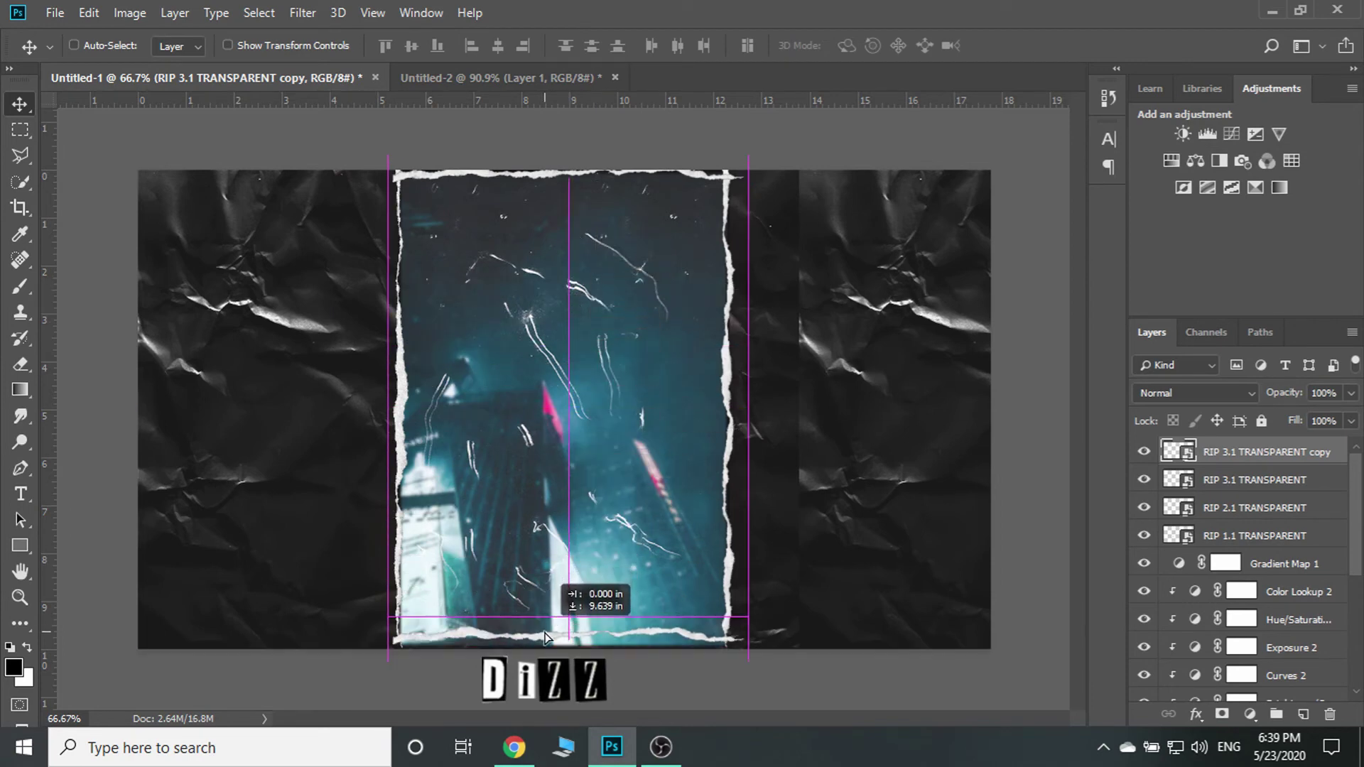
drag(545, 638, 544, 638)
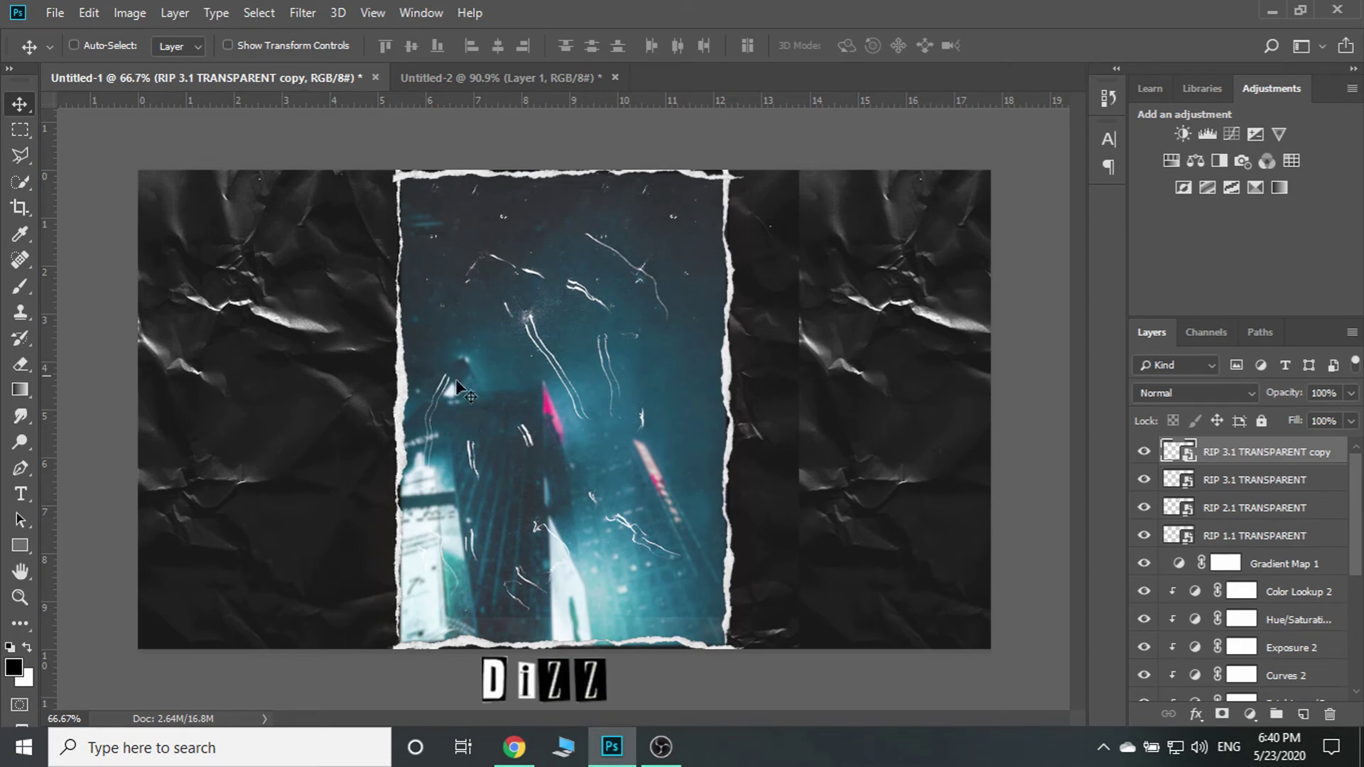
click(24, 501)
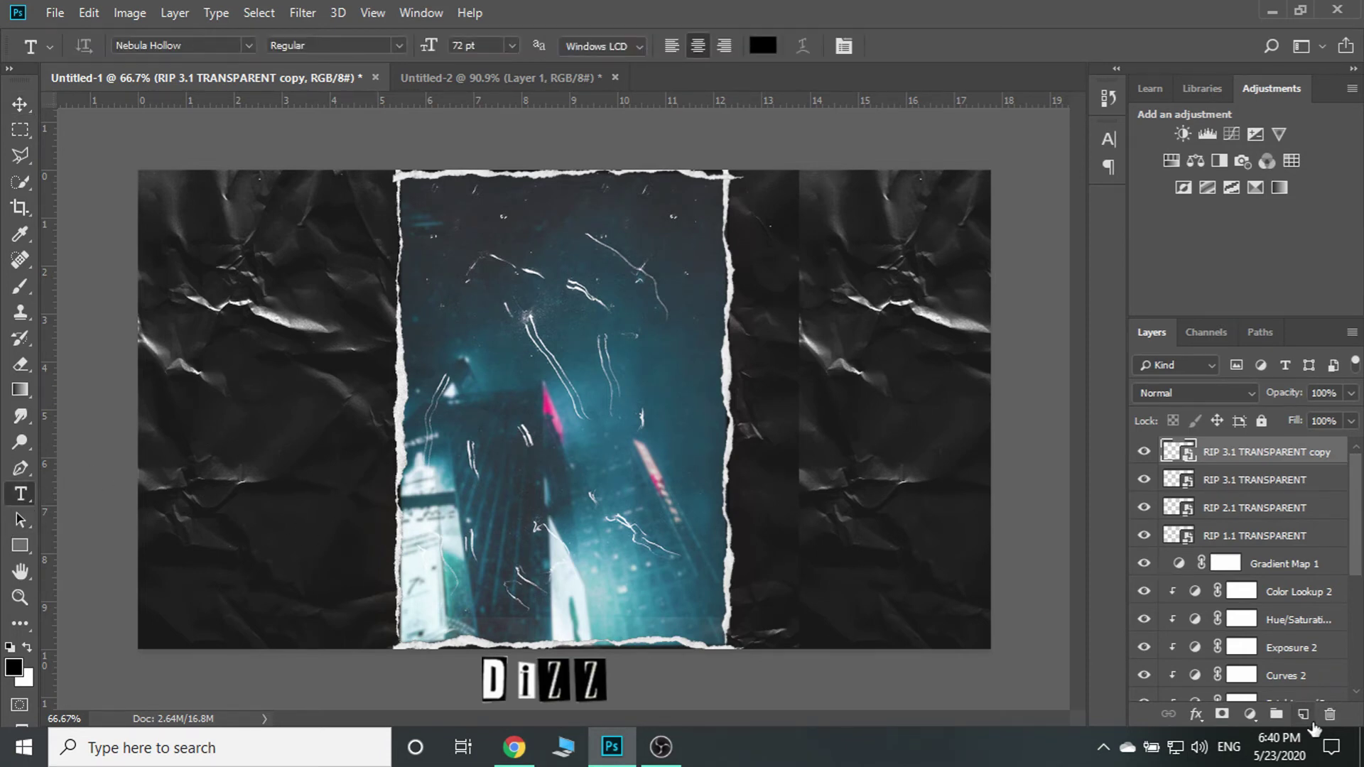
Group the four torn strips as RIP PAPER, tag it Violet, and add an empty layer above
shift+click(1275, 546)
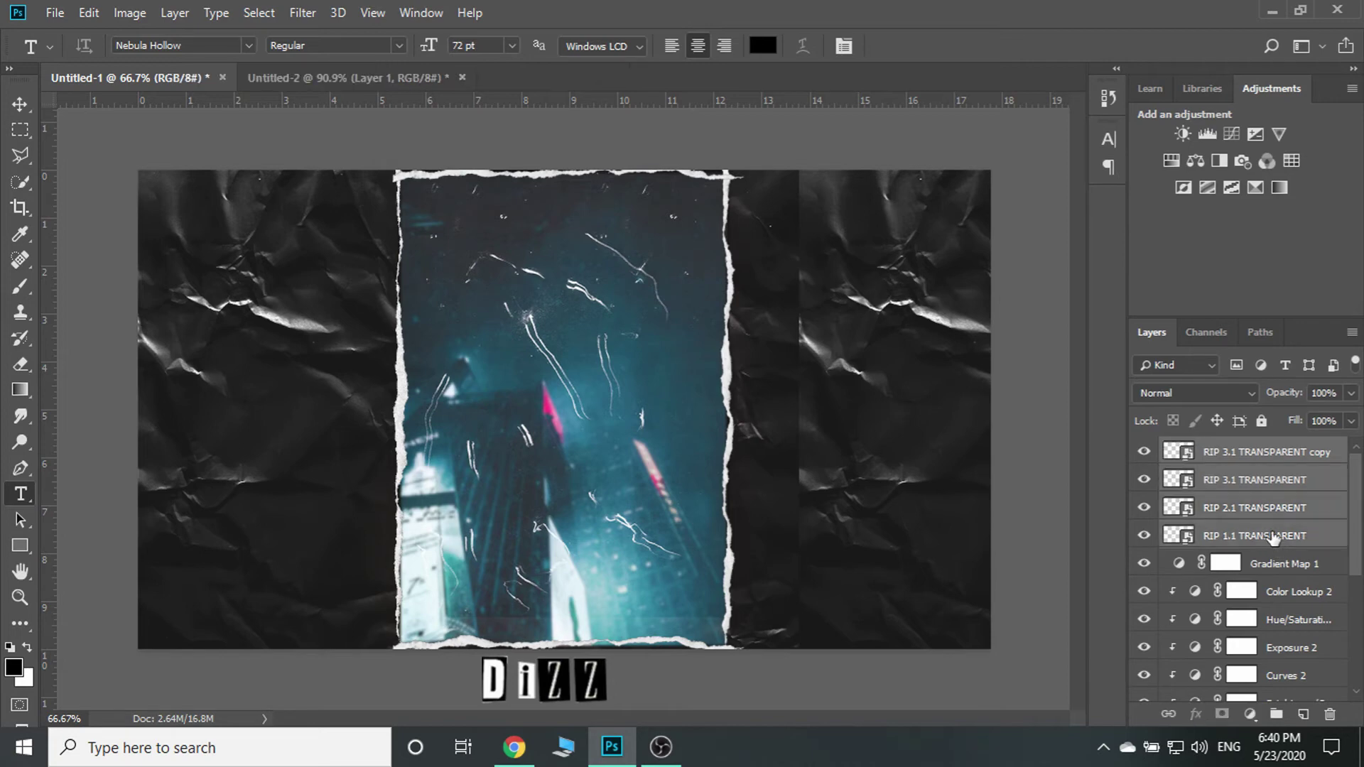
key(ctrl+g)
text(RIP PAPER)
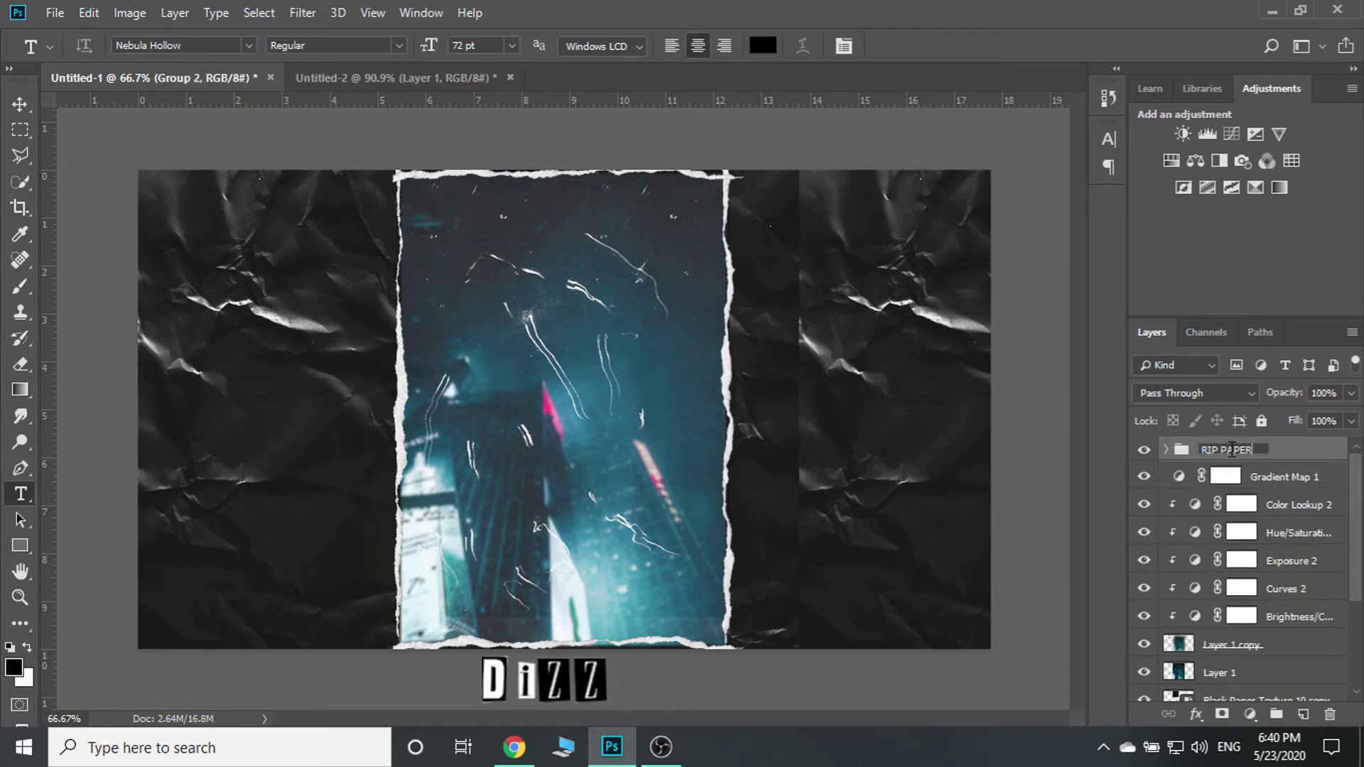
key(Return)
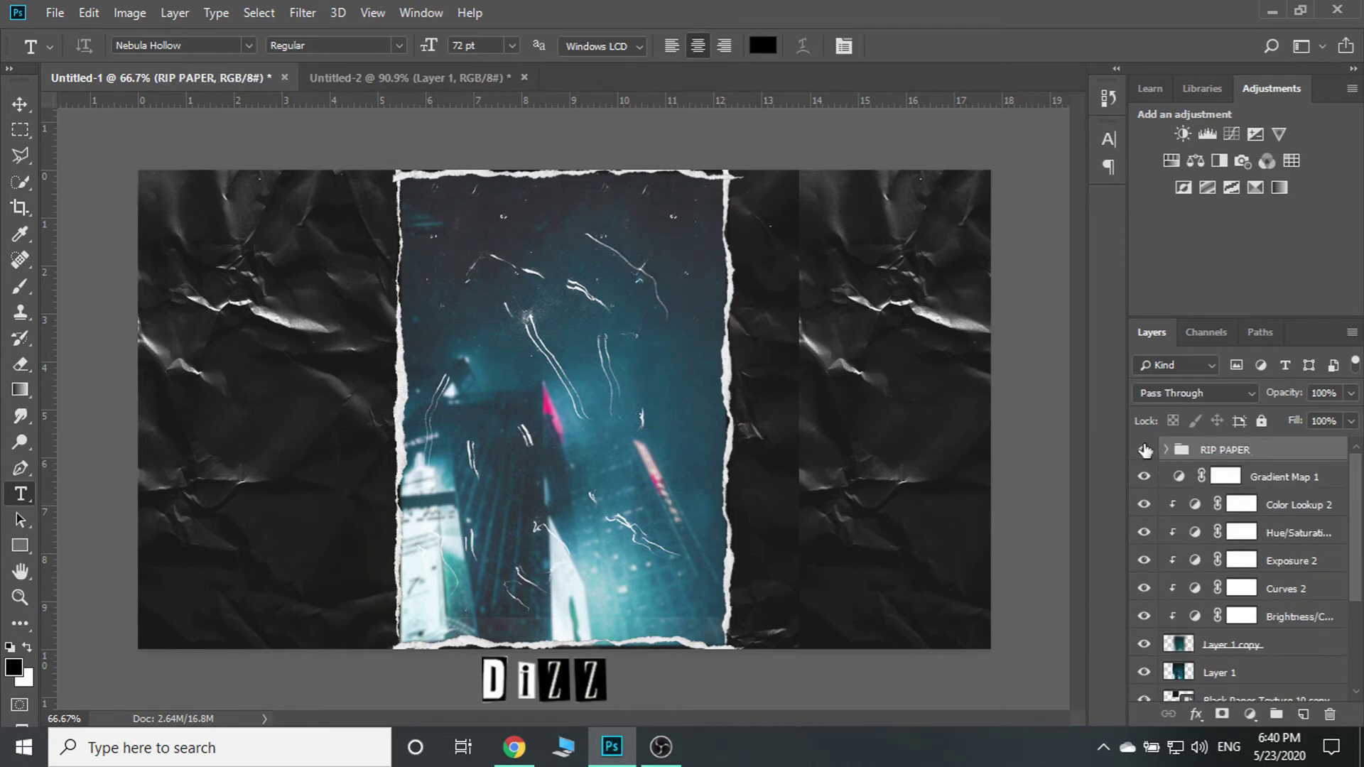
right_click(1145, 450)
click(1163, 605)
click(1303, 716)
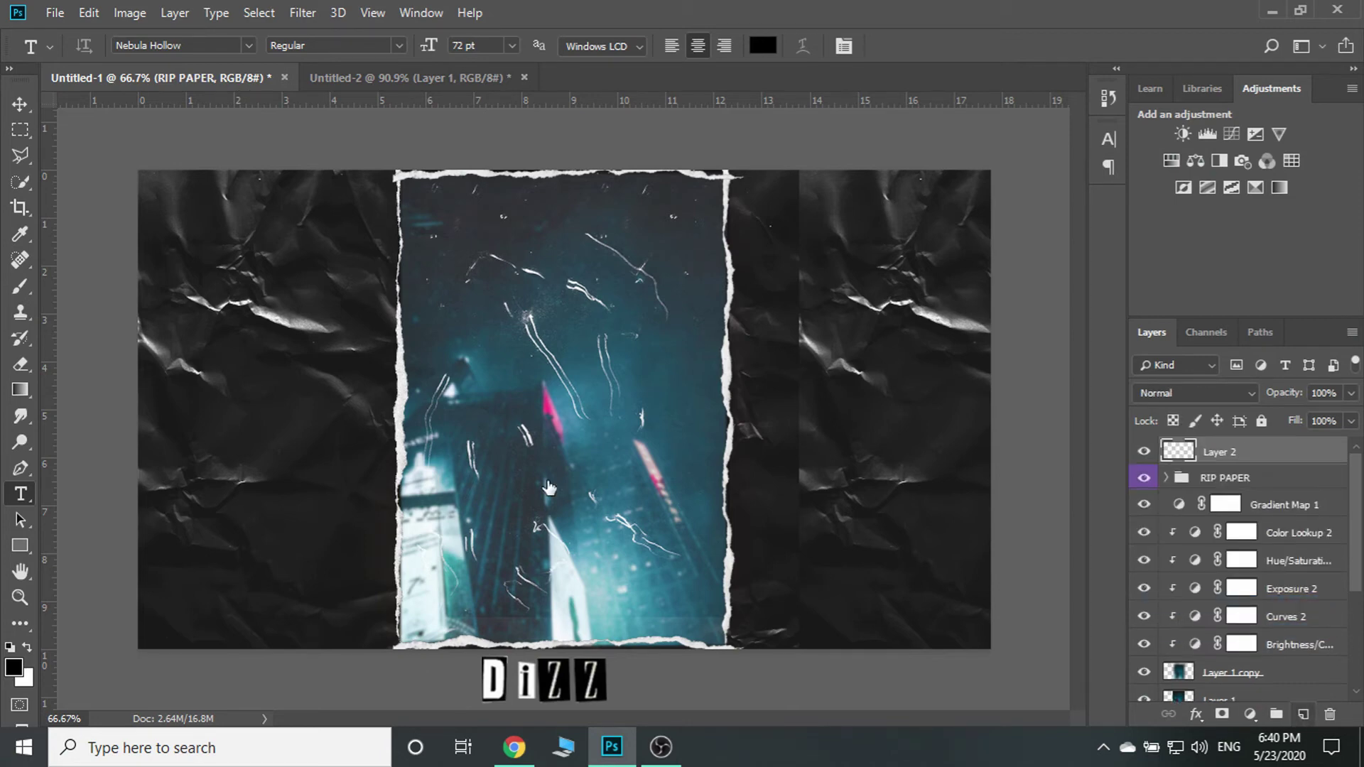
Type the REFLEX title and colour it white (#ffffff)
click(278, 427)
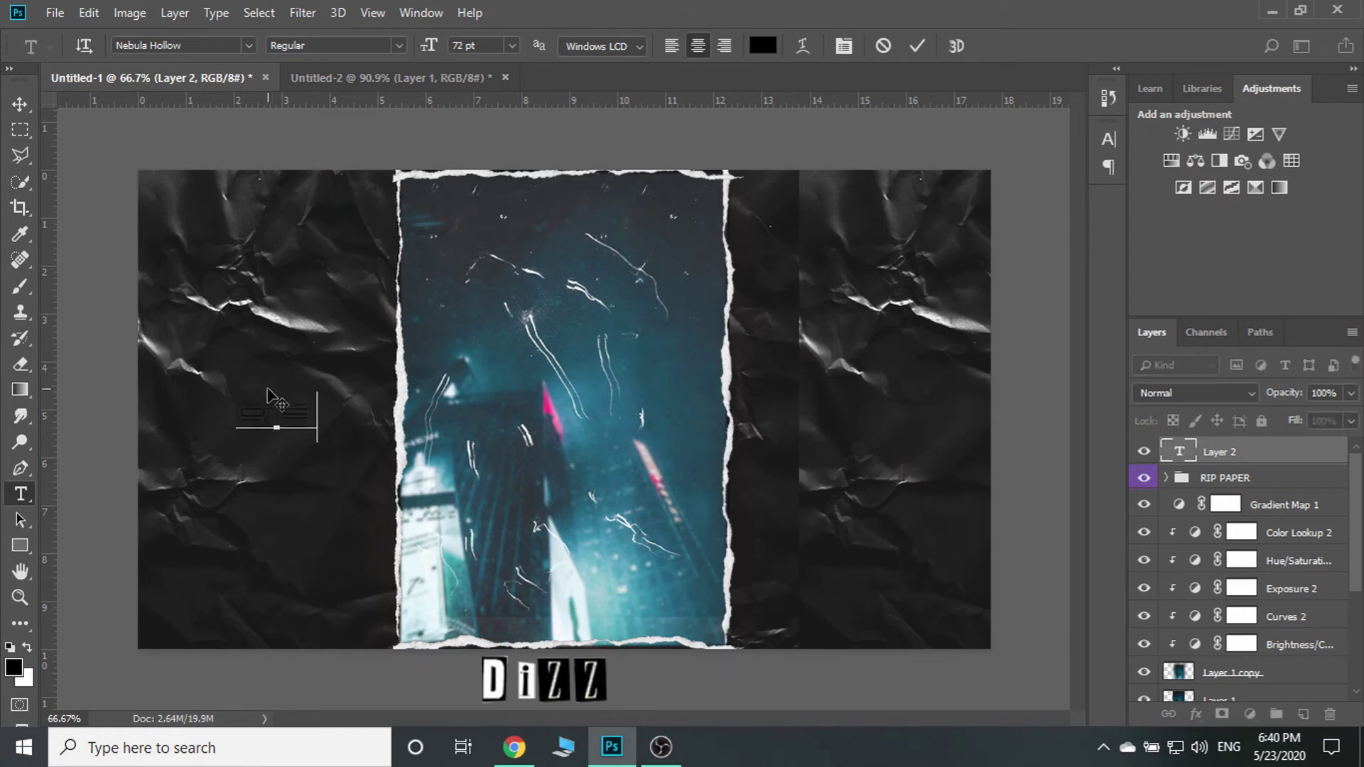
text(REFLEX)
key(ctrl+a)
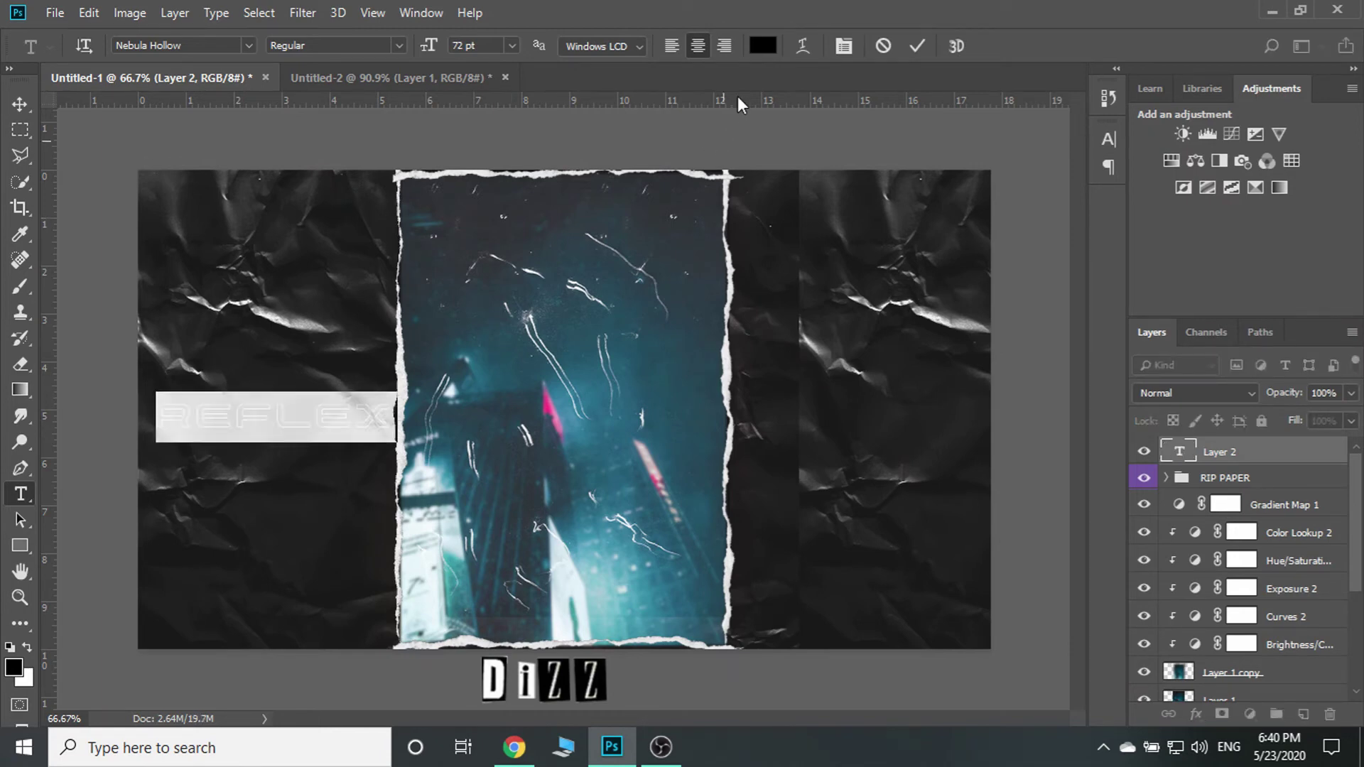
click(760, 50)
text(ffffff)
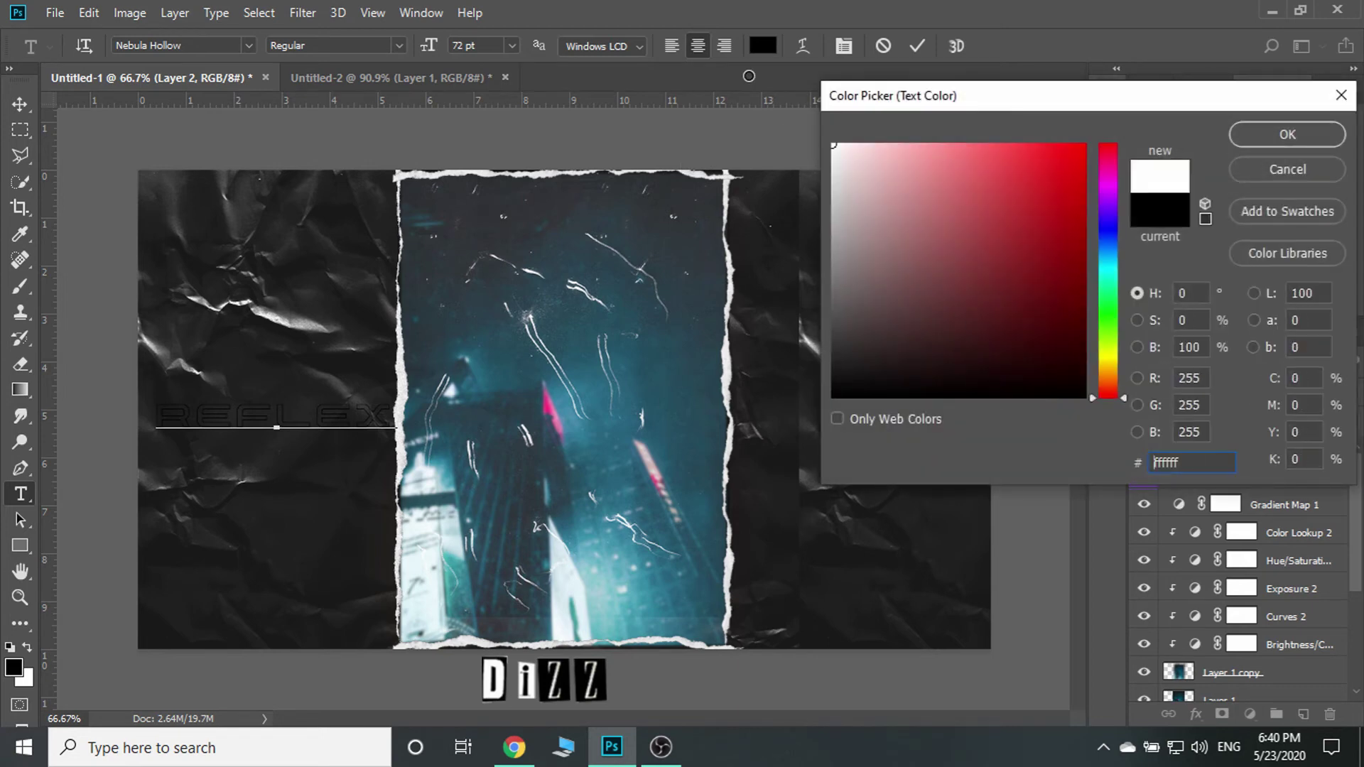
click(1281, 139)
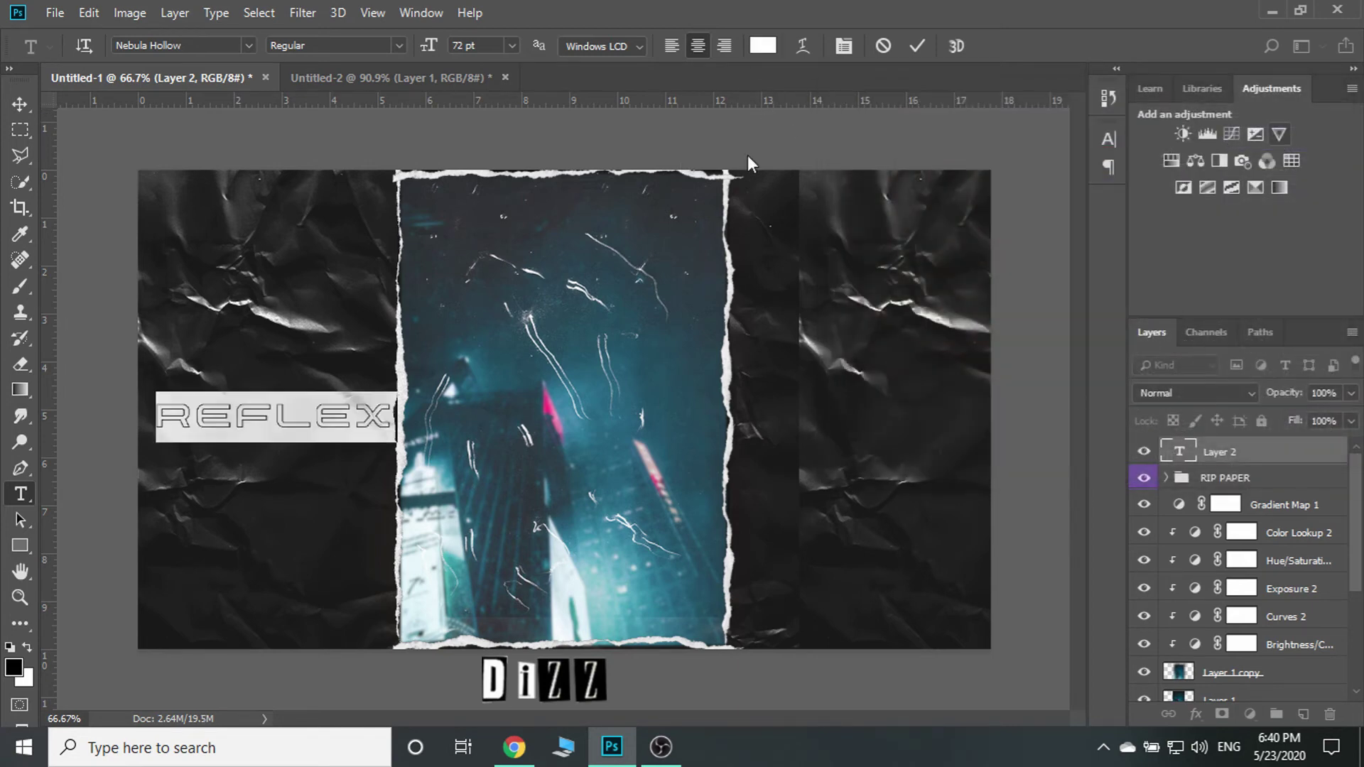
click(15, 106)
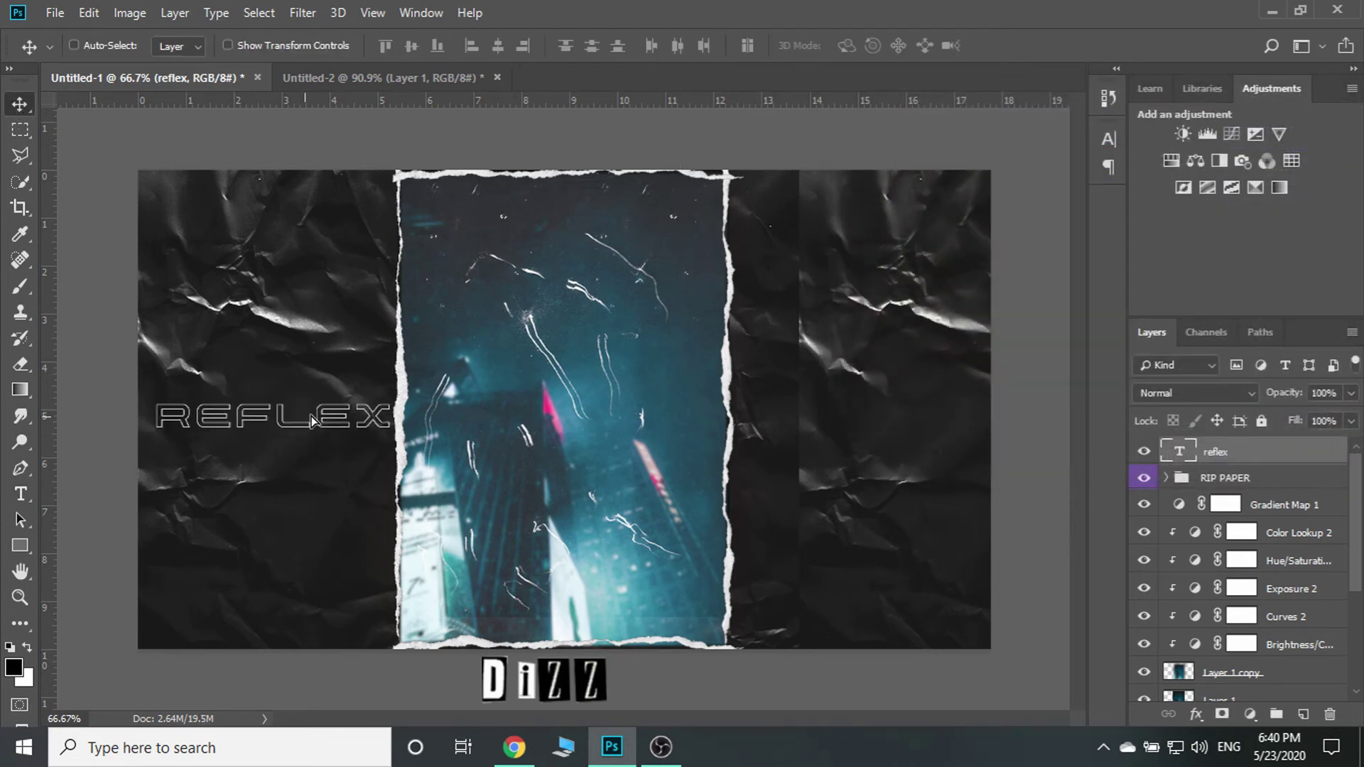
Move REFLEX to the upper part of the photo, enlarge it and centre it
drag(307, 425, 707, 260)
key(ctrl+t)
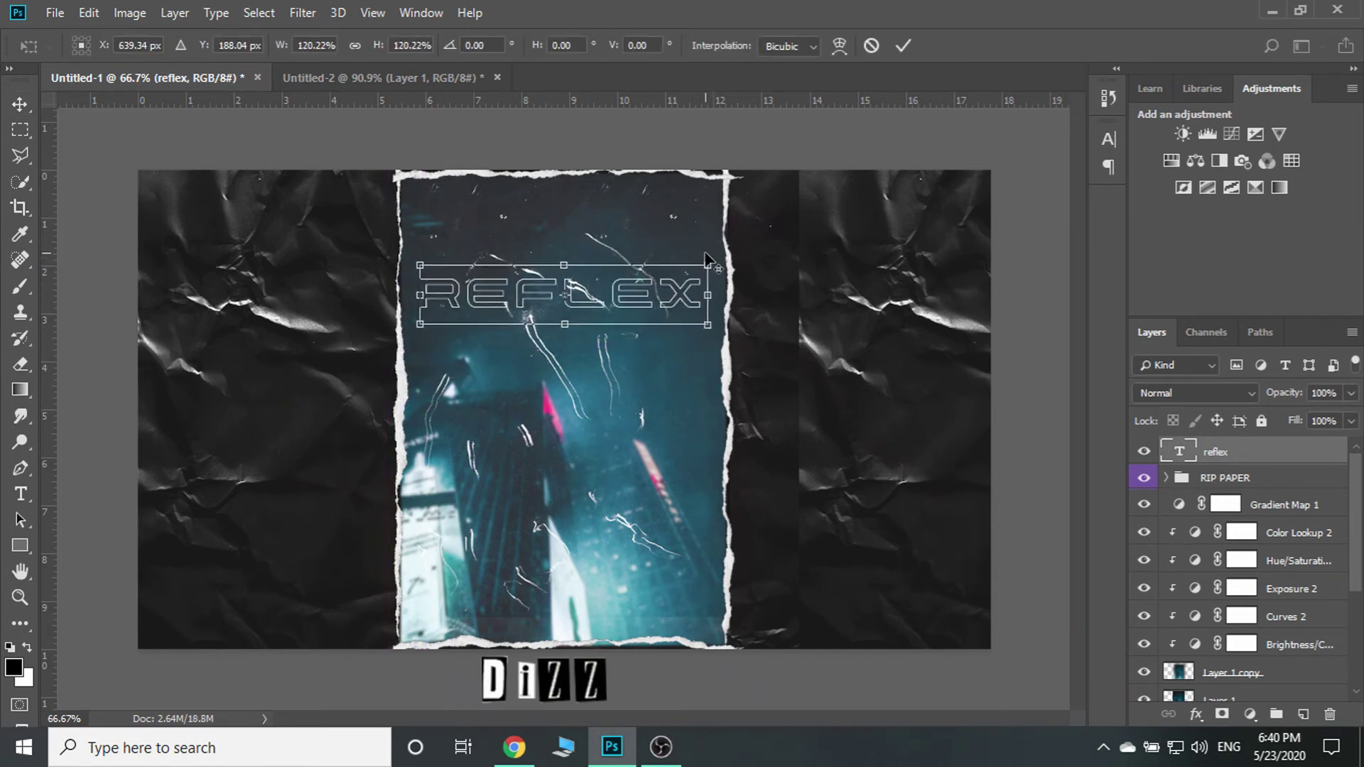
key(Return)
drag(671, 313, 672, 285)
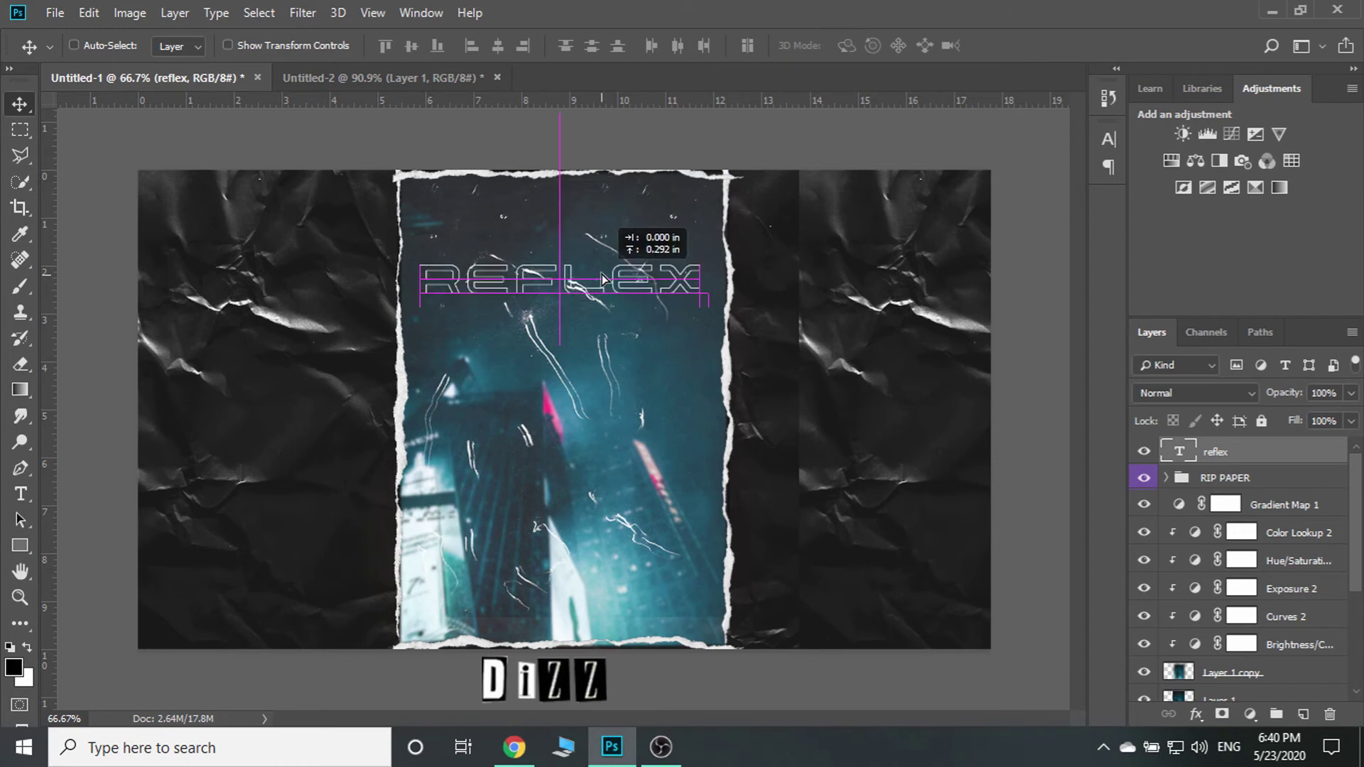
Add a second text layer reading YORK
click(21, 493)
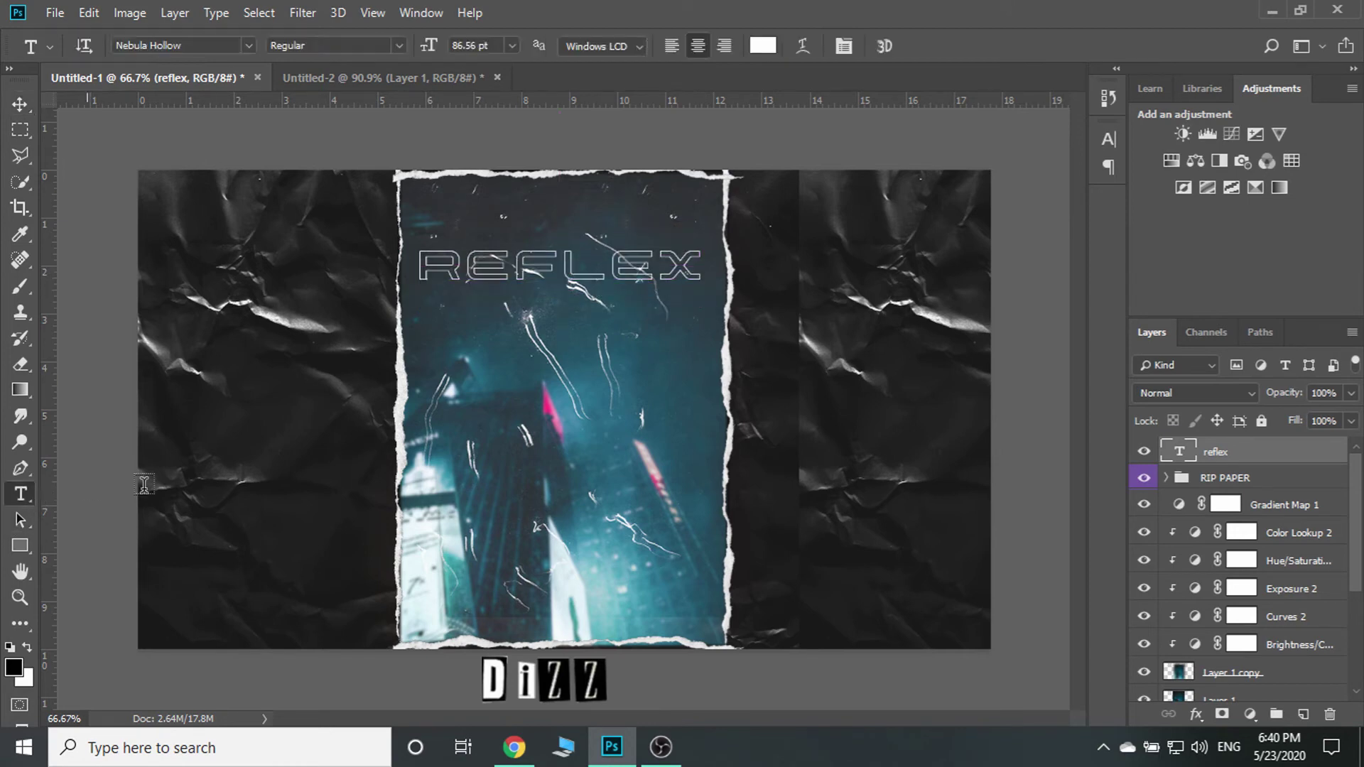
click(244, 484)
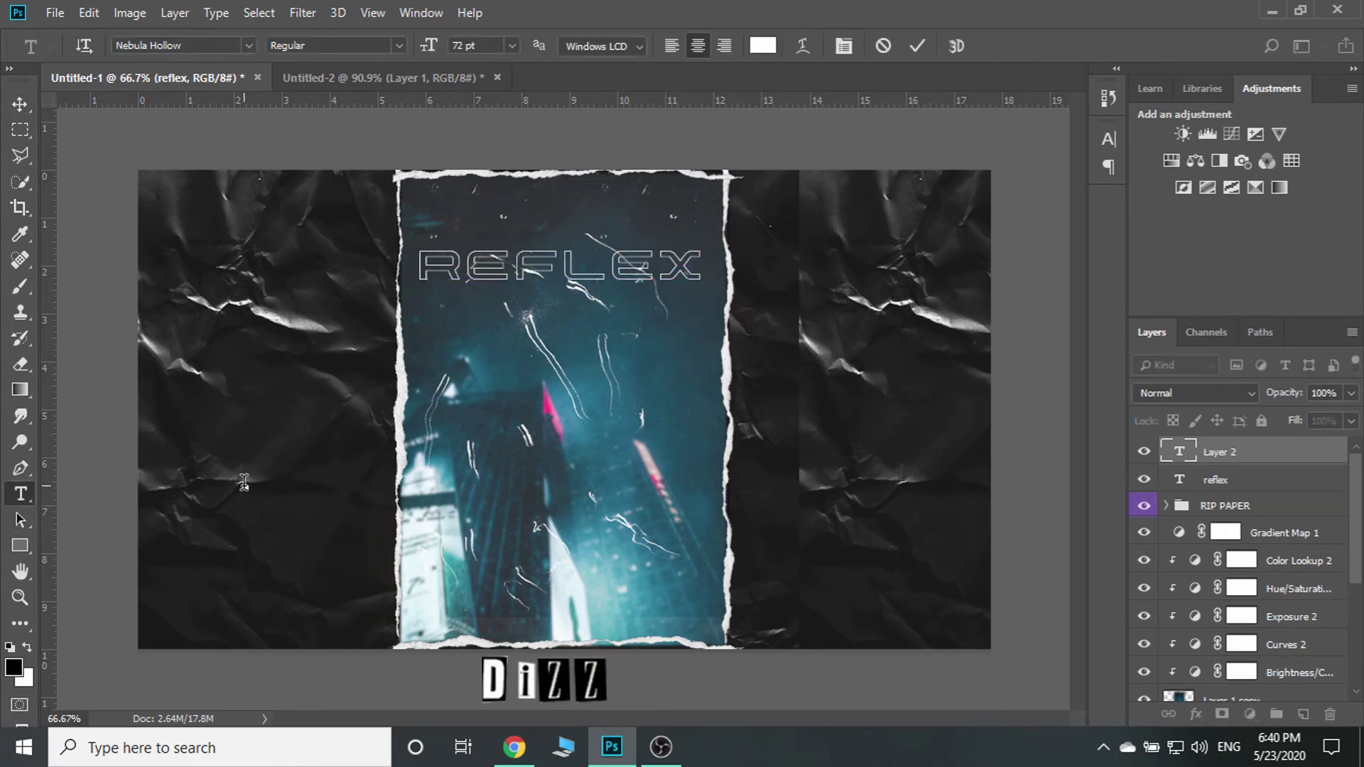
text(york)
key(BackSpace)
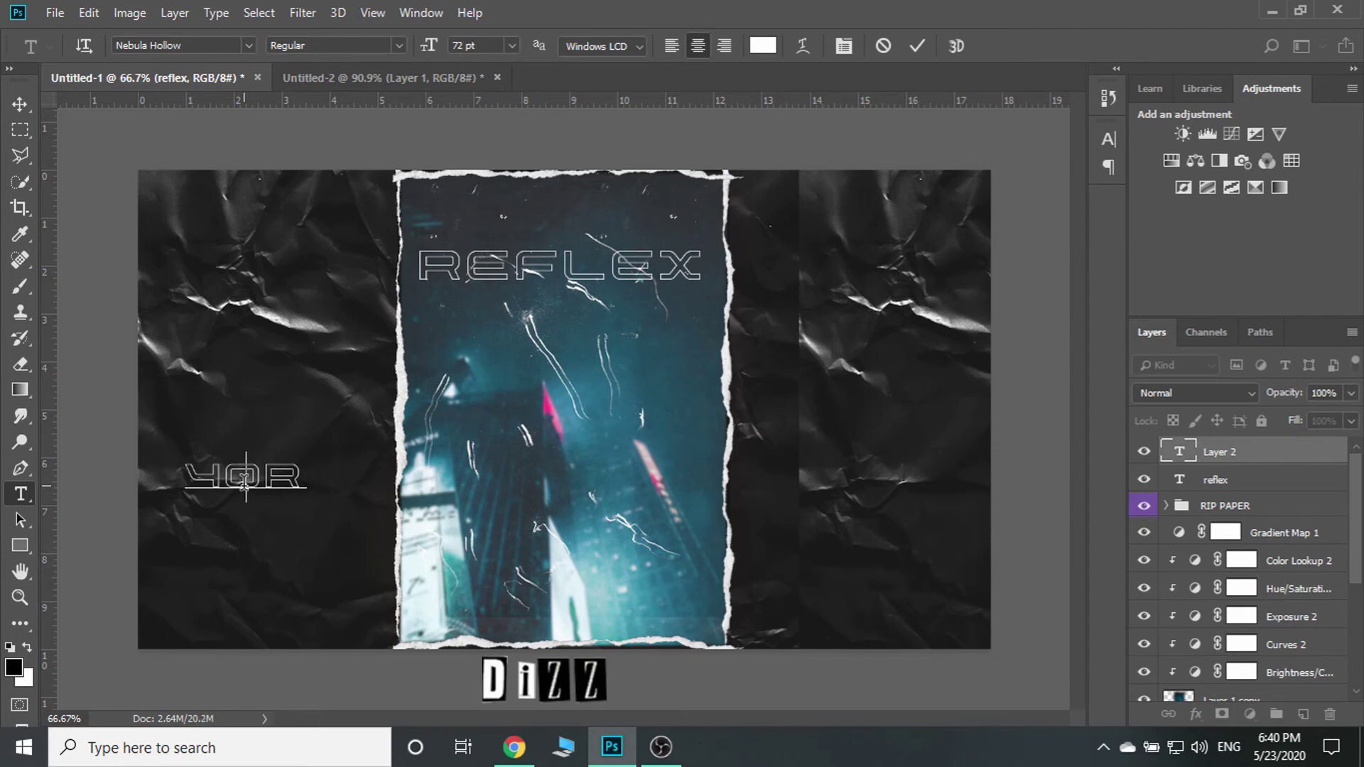
key(BackSpace)
key(BackSpace)
key(BackSpace)
text(yor)
text(k)
key(ctrl+Return)
Move YORK onto the photo, enlarge it and position it just beneath REFLEX
key(v)
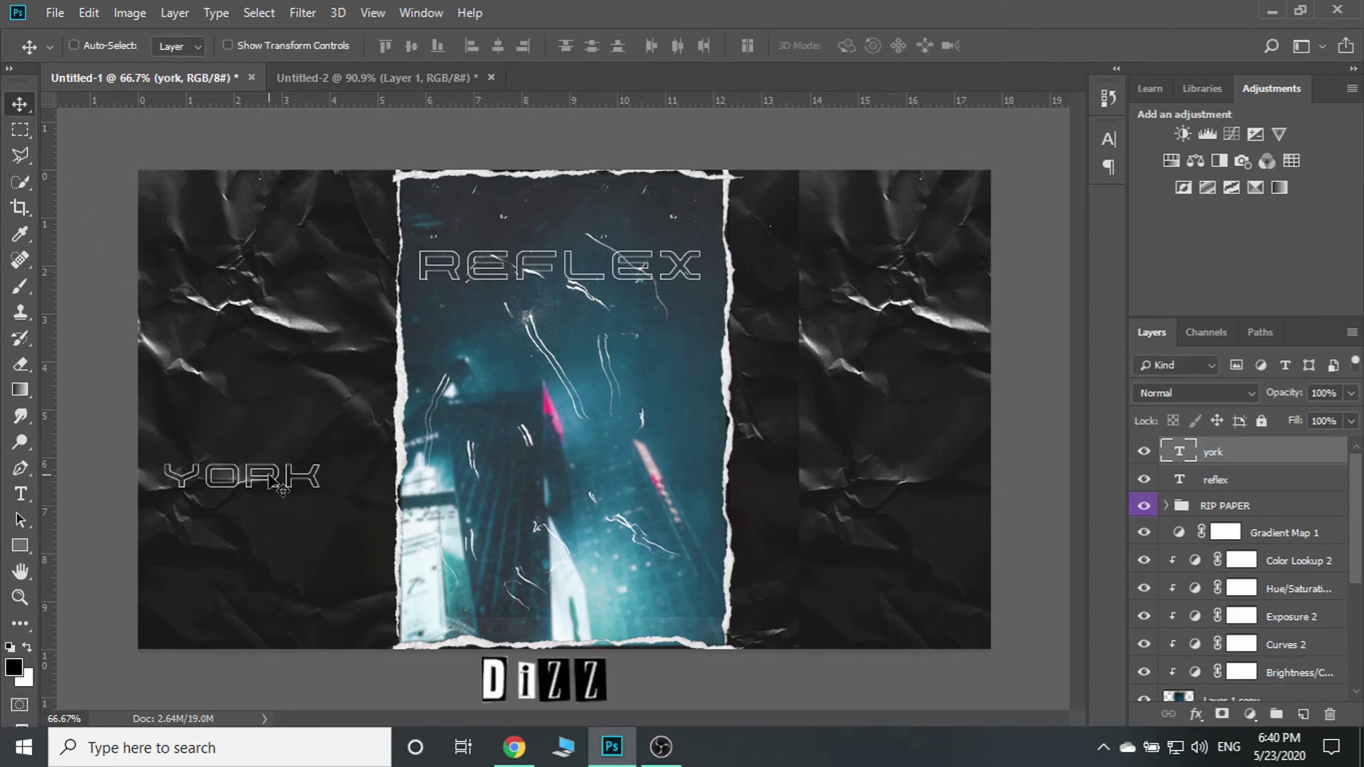
drag(274, 470, 649, 330)
key(ctrl+t)
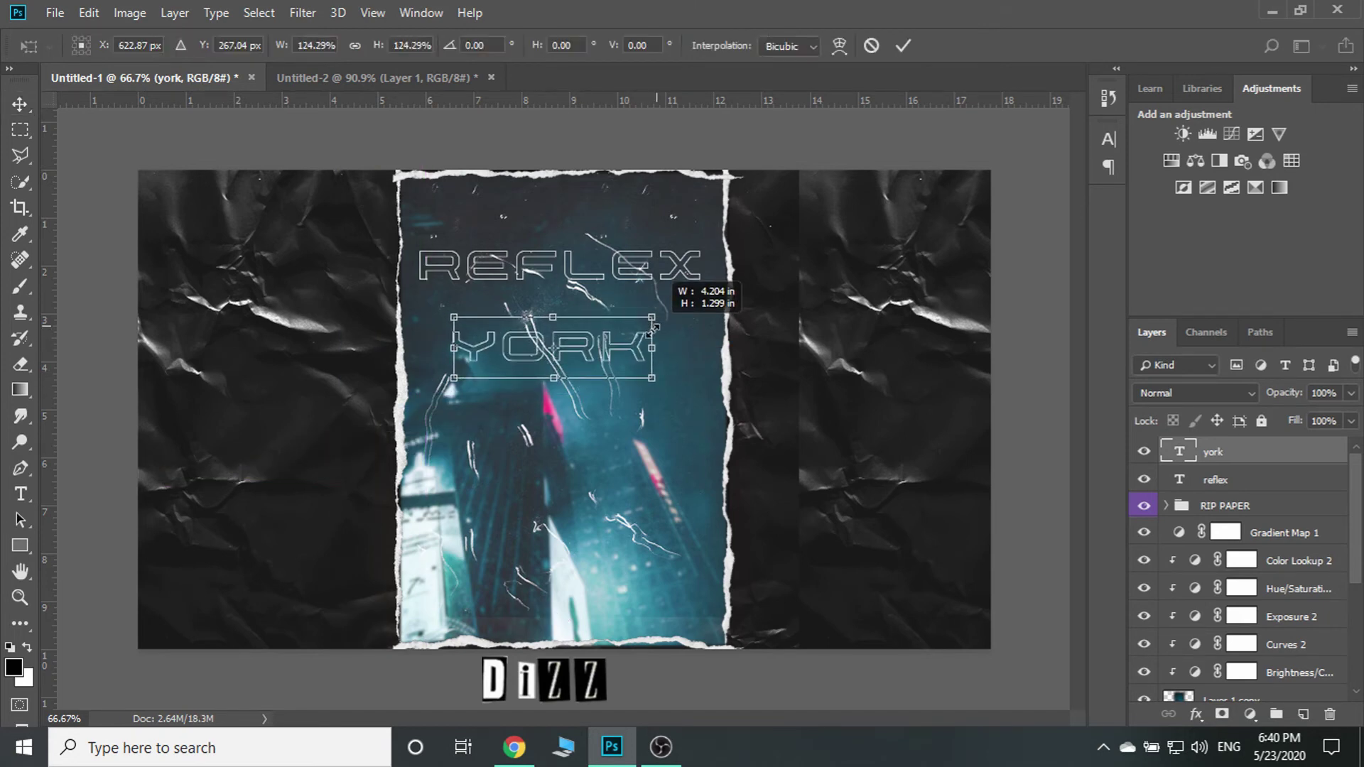
key(Return)
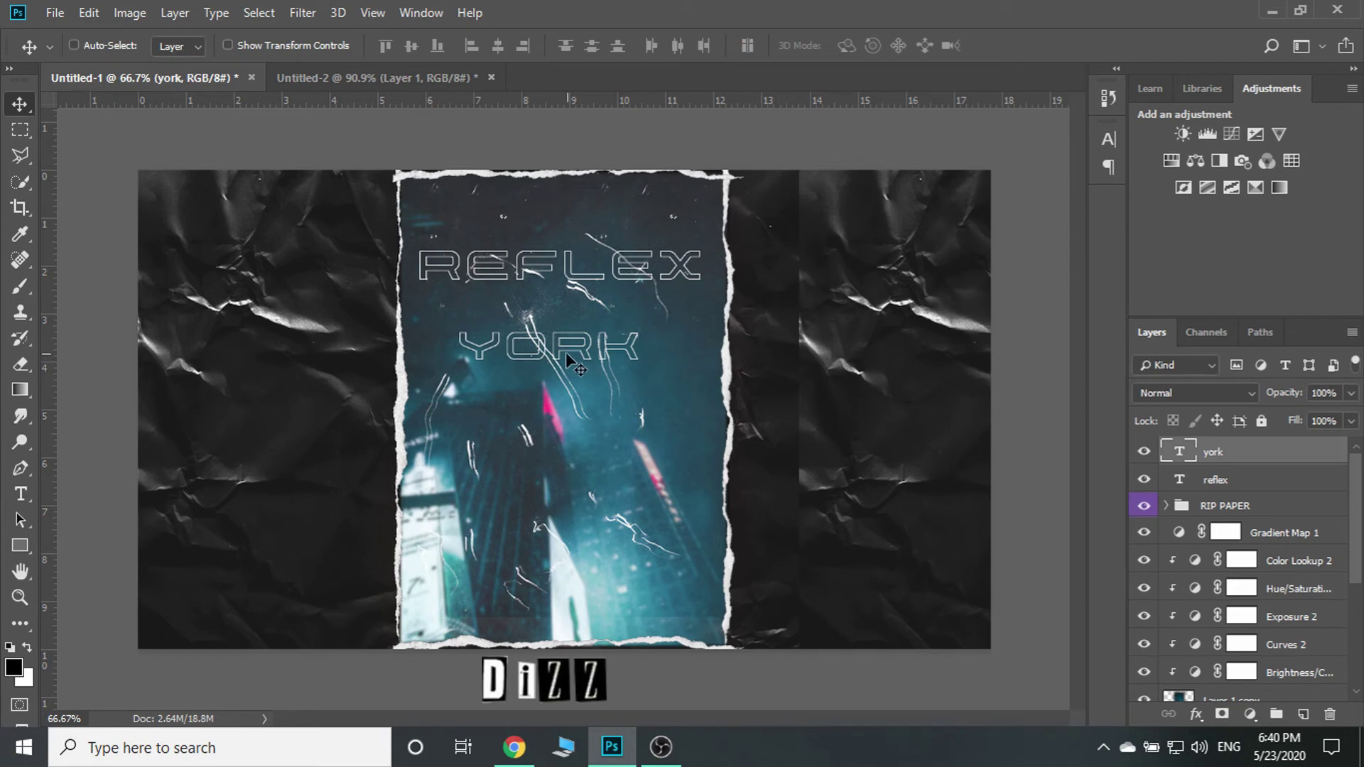
drag(565, 352, 575, 317)
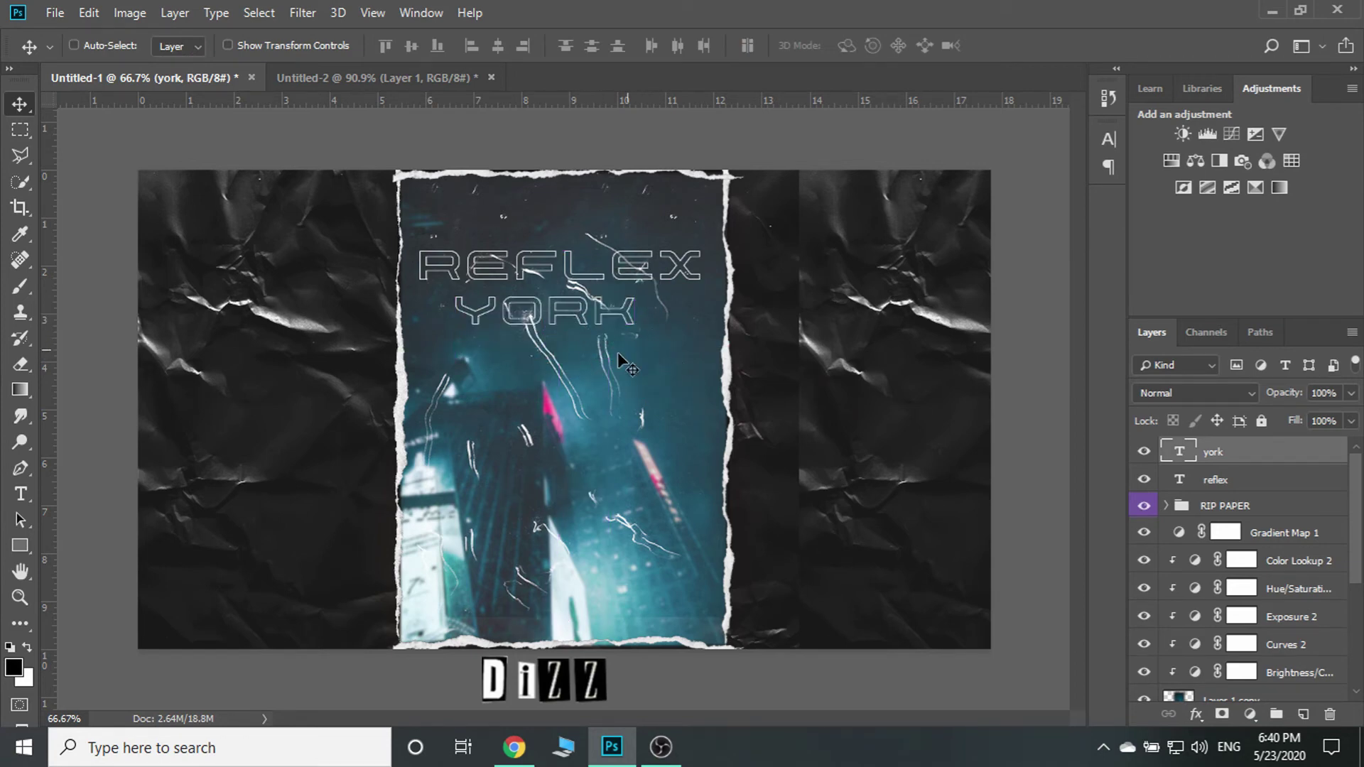
Try a drop shadow layer style on YORK, then discard the change
right_click(1253, 452)
key(Escape)
double_click(1195, 480)
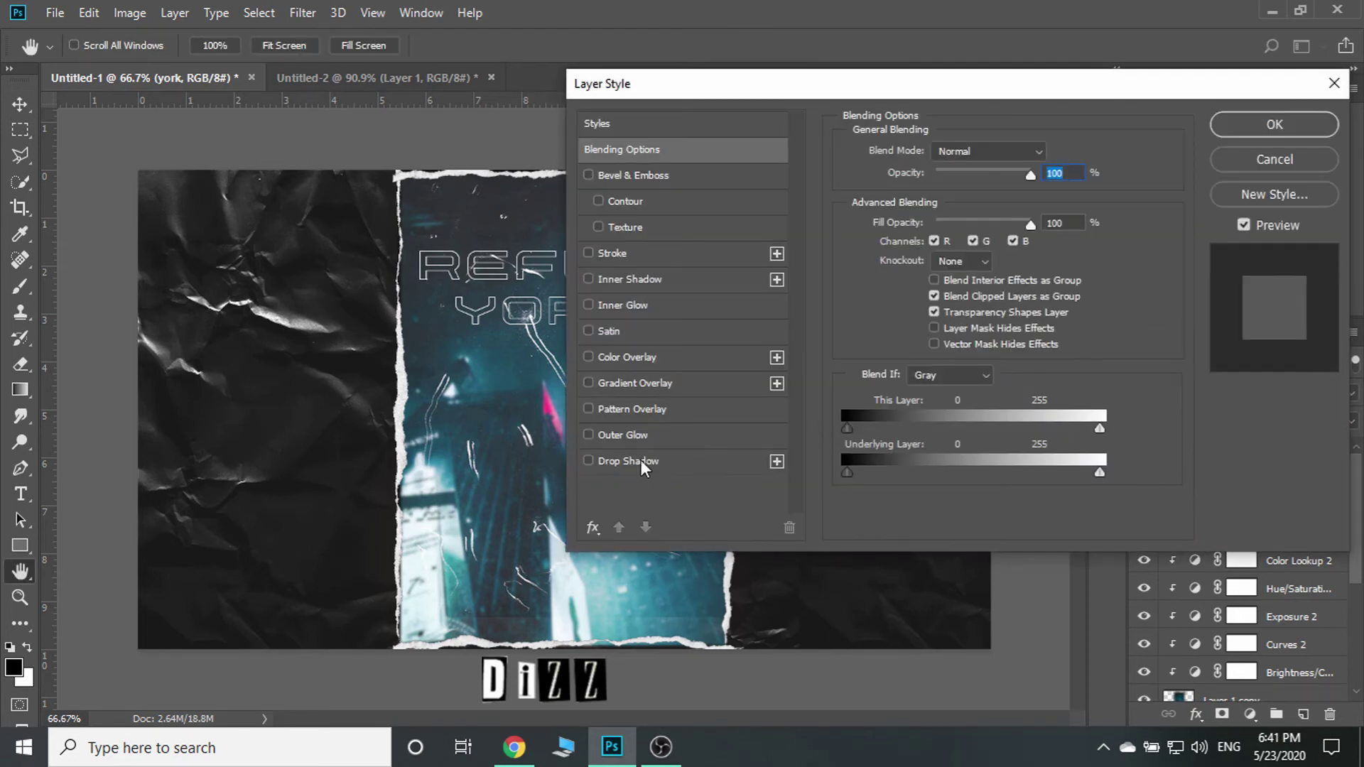
click(642, 462)
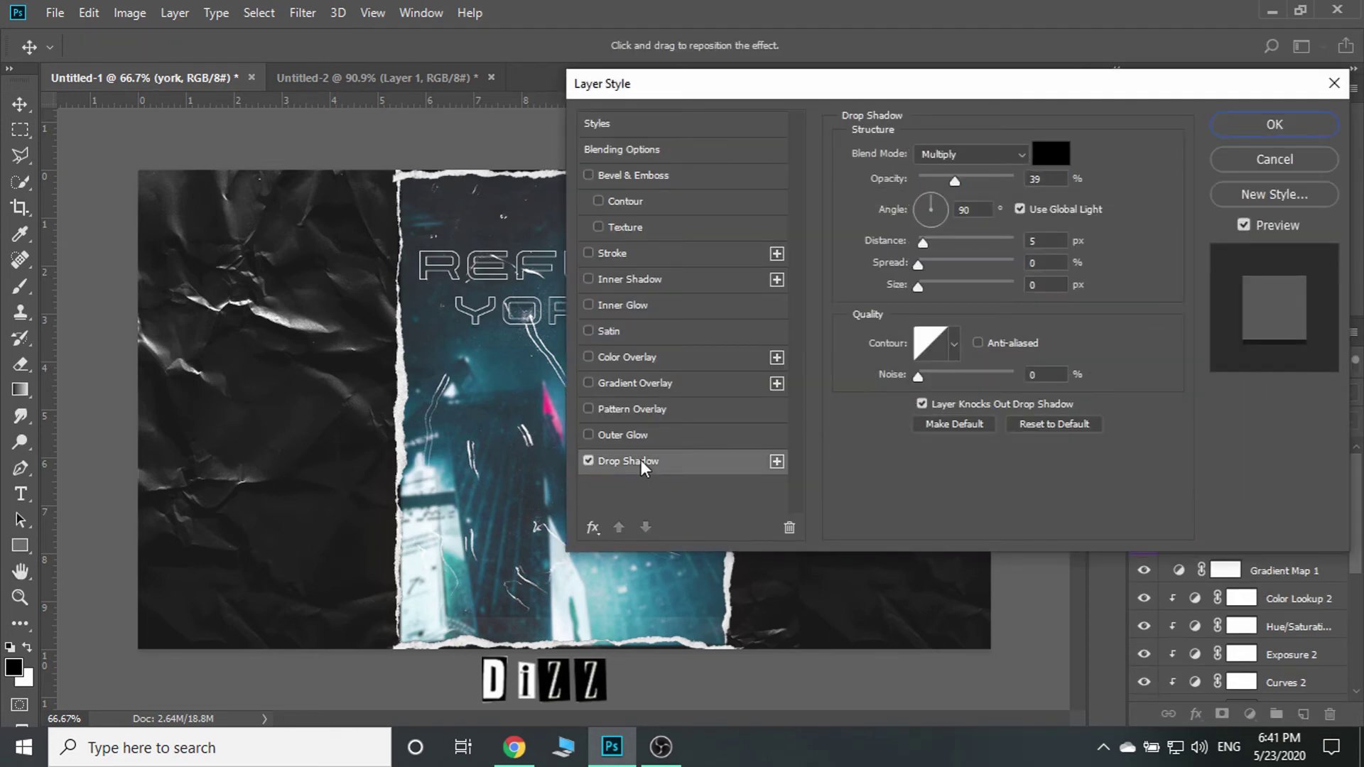
click(588, 462)
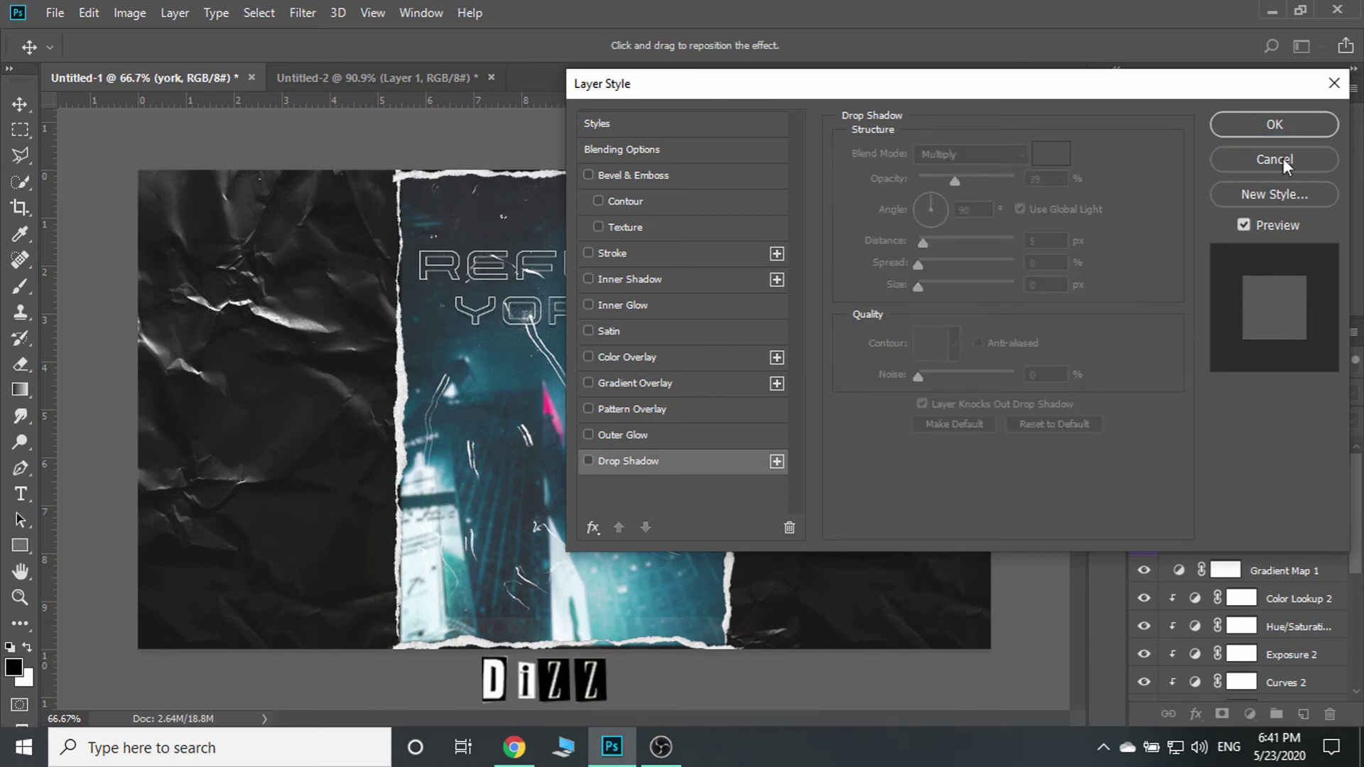
click(1283, 158)
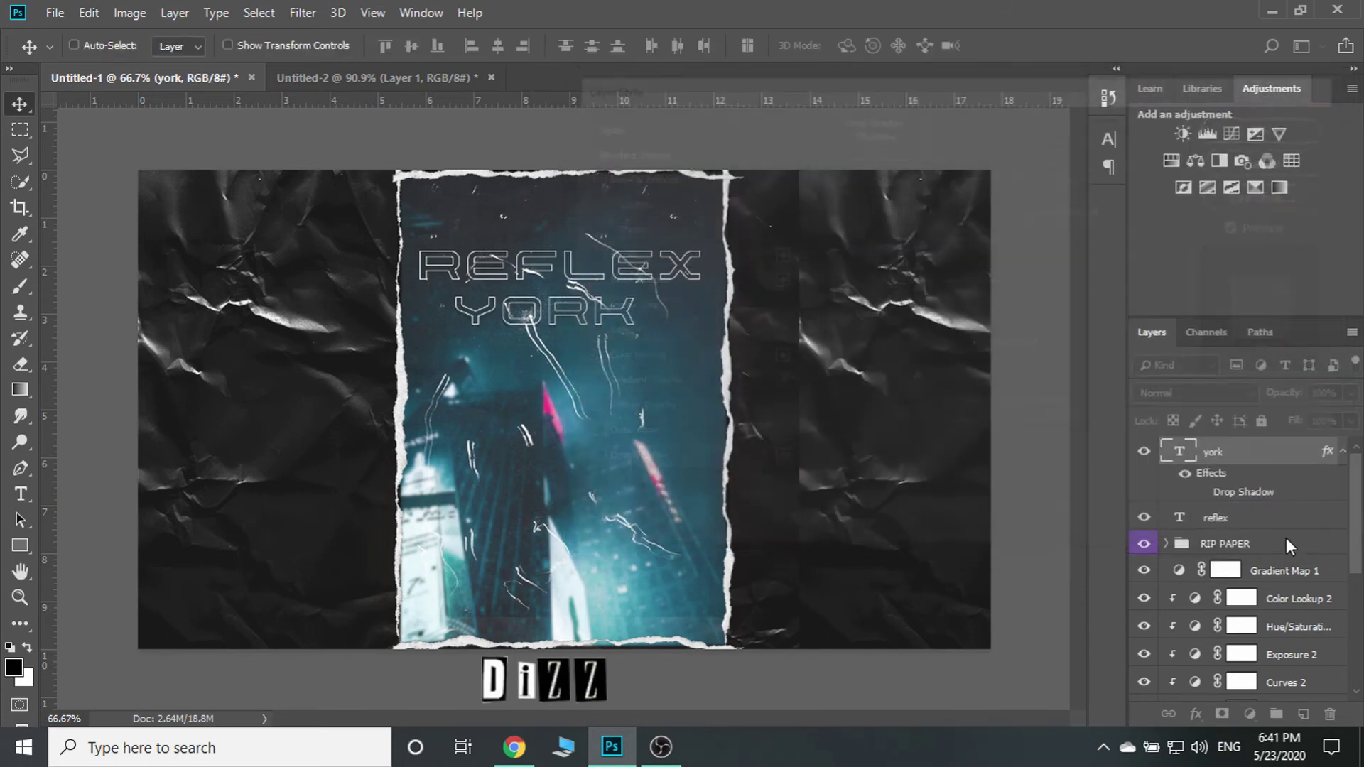
Duplicate the york text layer as 'york copy' and drag it beneath york
right_click(1249, 463)
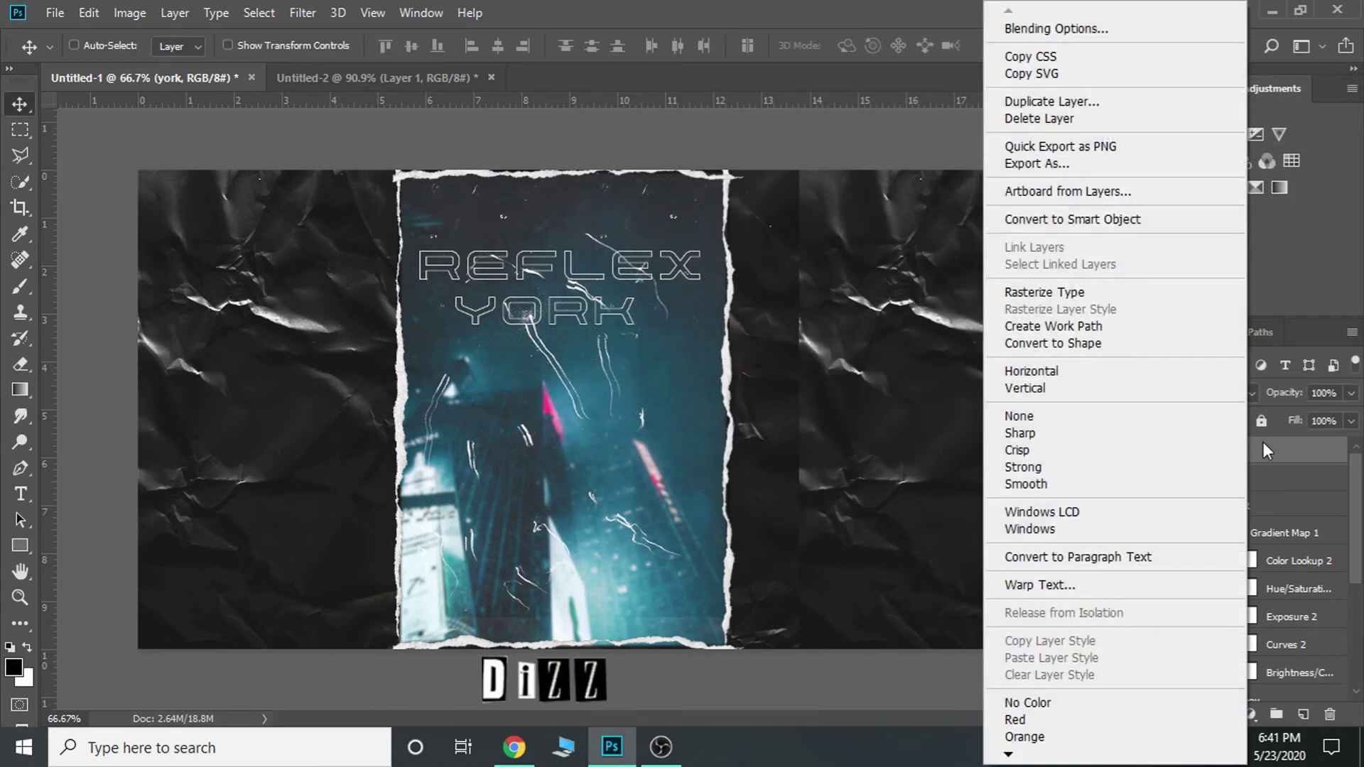
click(1038, 102)
click(848, 191)
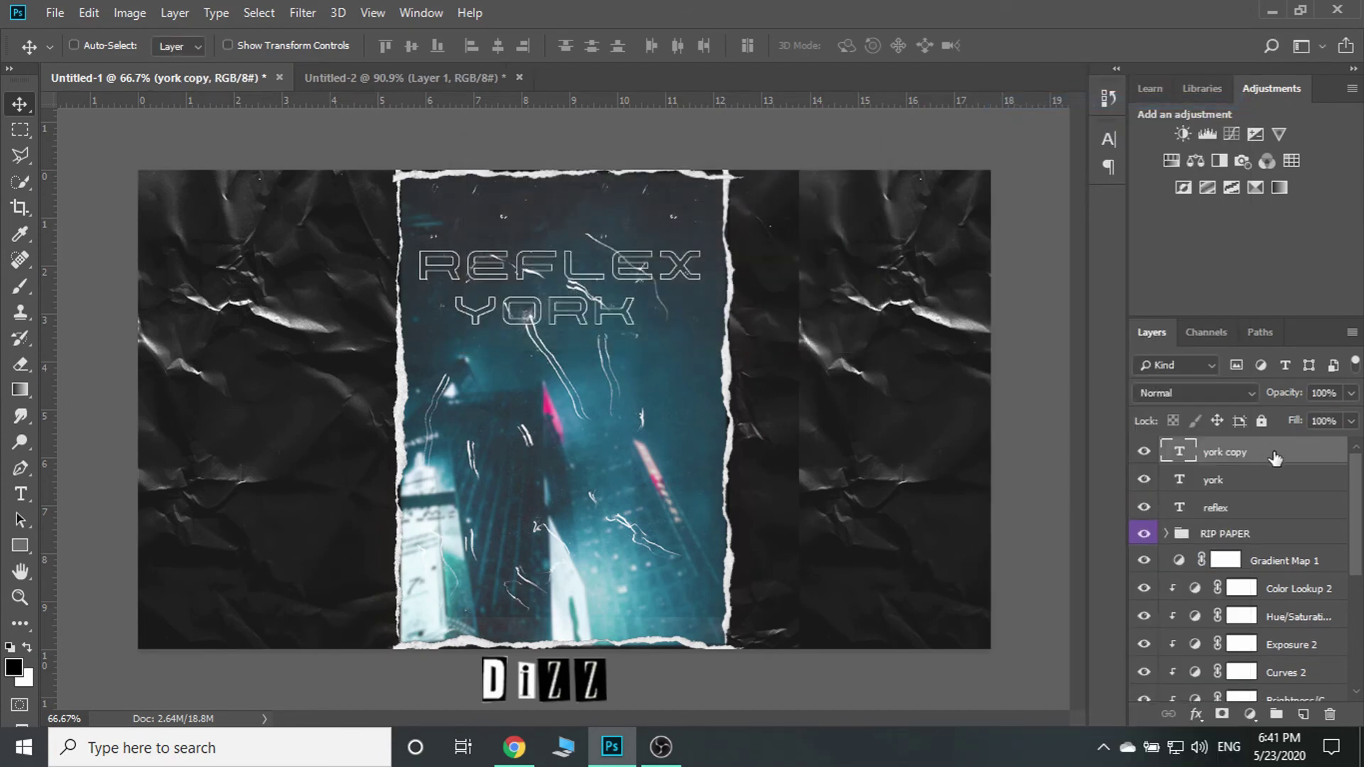
drag(1226, 452, 1240, 483)
Apply a horizontal Motion Blur (angle 0, 45 px) to york copy as a smart object and nudge it behind YORK
click(303, 12)
mouse_move(313, 239)
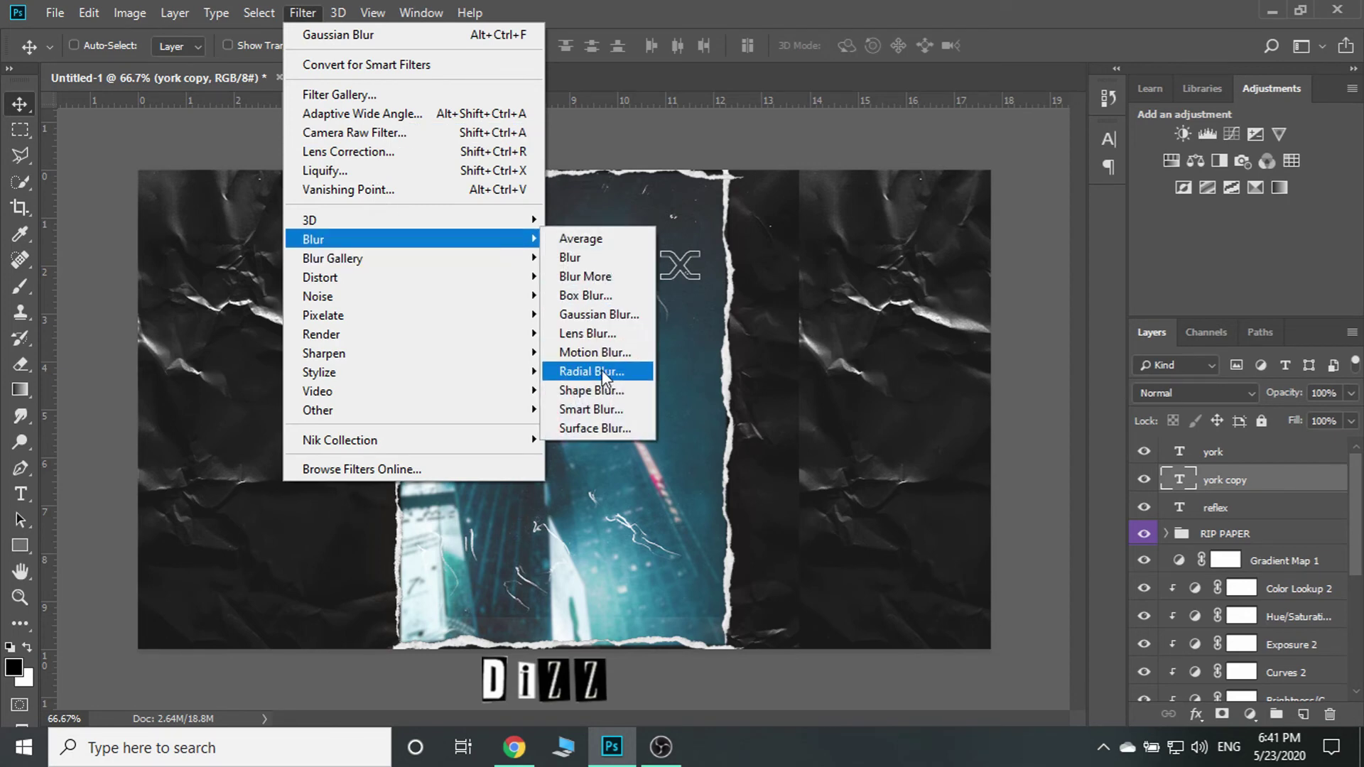
click(601, 371)
click(679, 296)
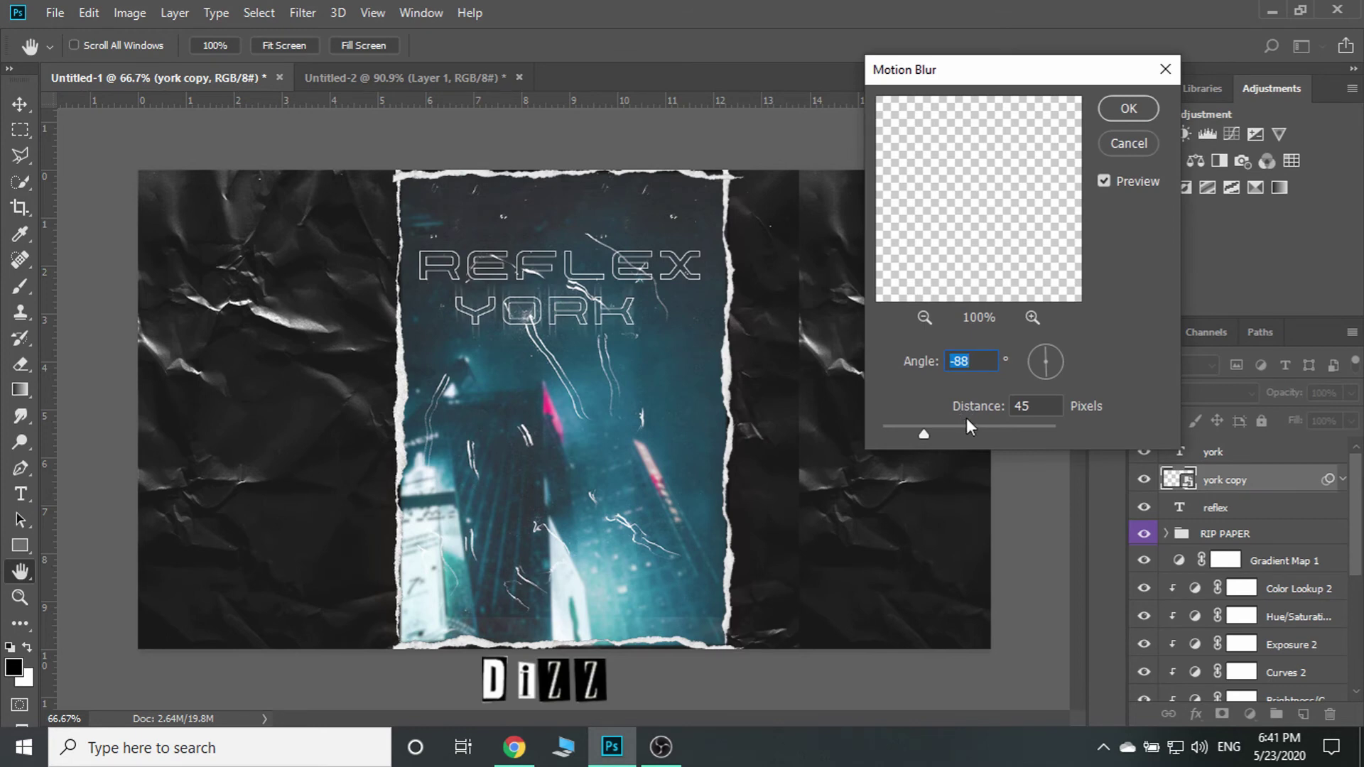
mouse_move(1048, 369)
mouse_down()
mouse_move(1059, 338)
mouse_move(1071, 362)
mouse_up()
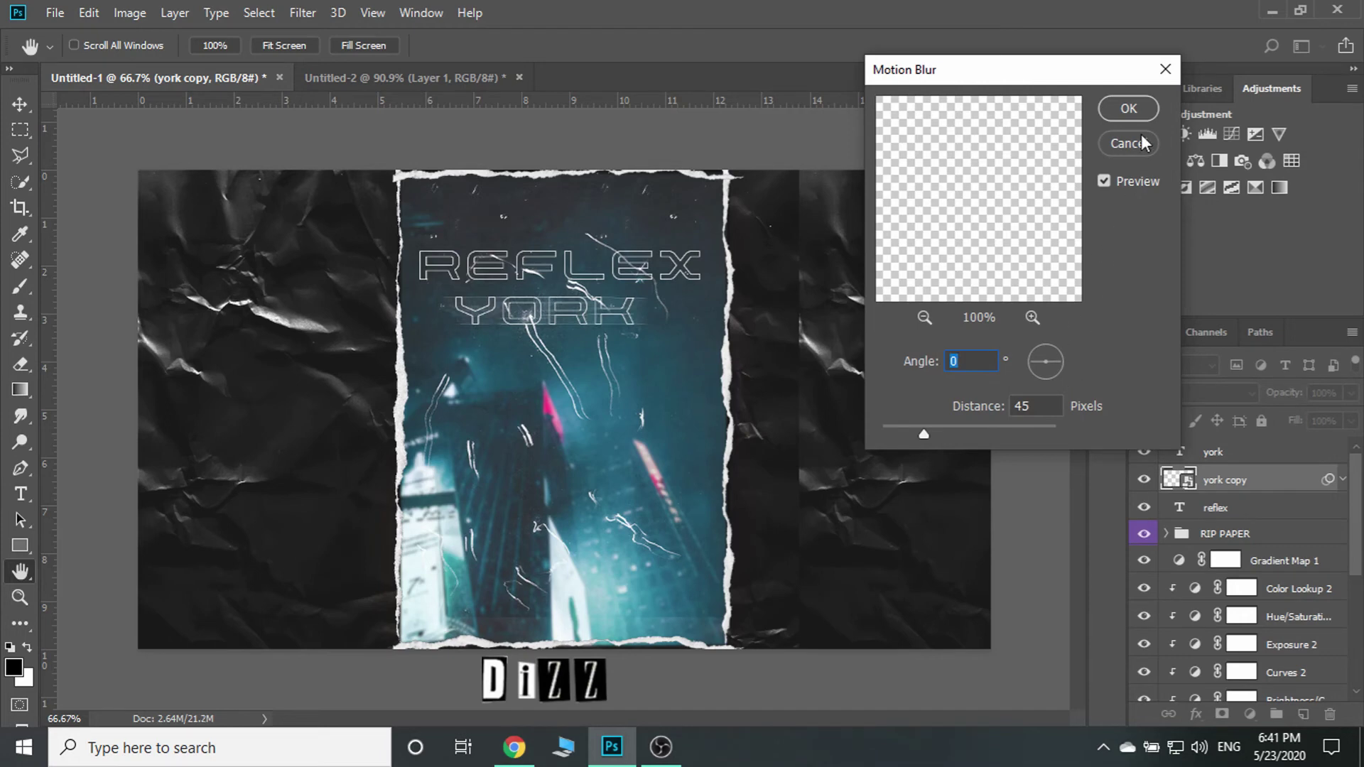
click(1125, 117)
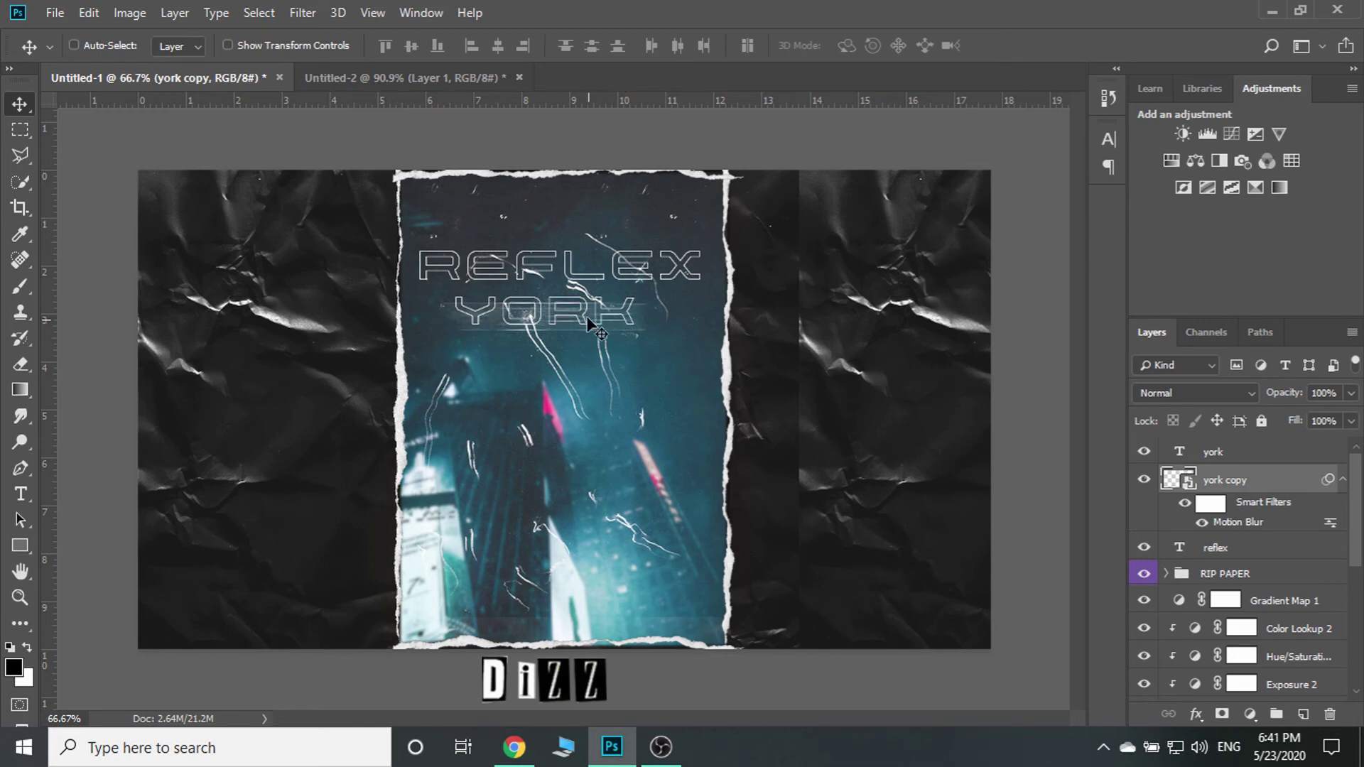
drag(587, 325, 591, 313)
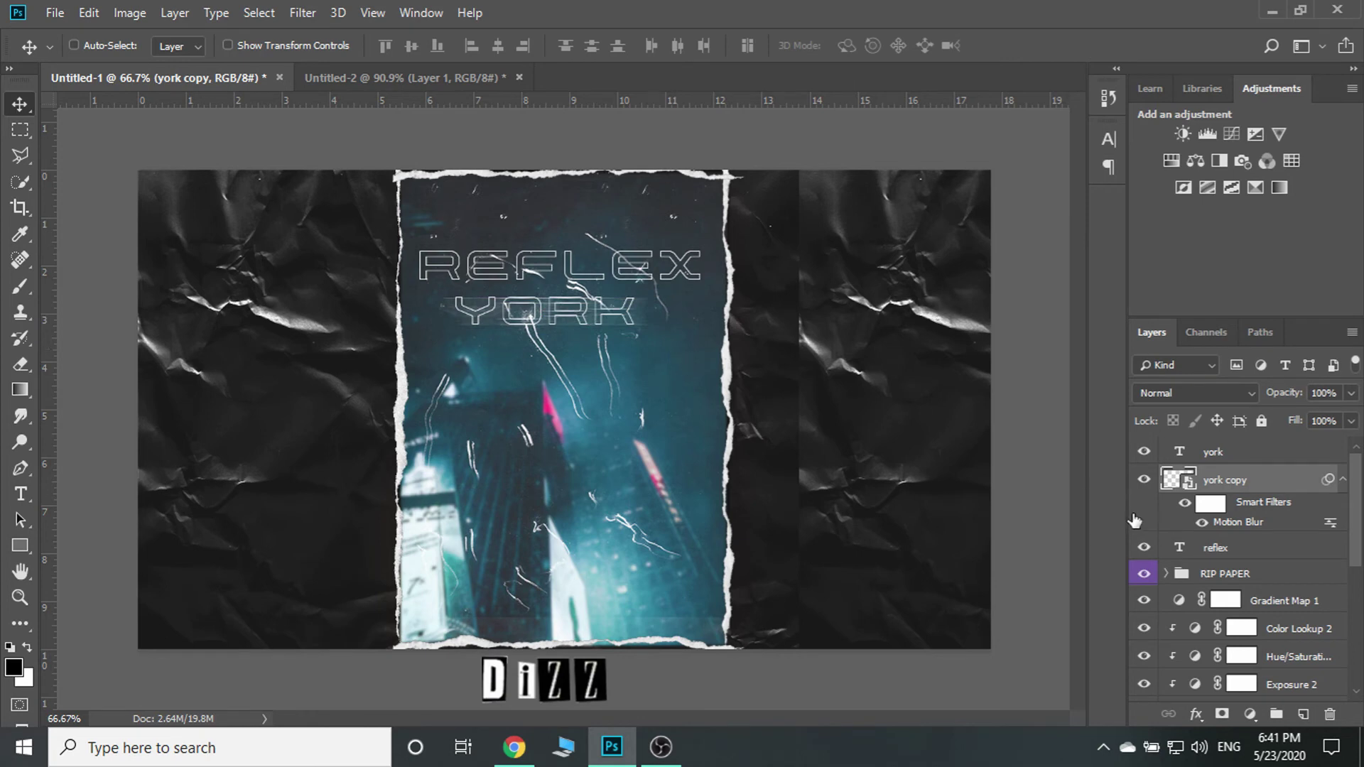
Group york with its blurred york copy
click(1253, 541)
click(1237, 481)
shift+click(1215, 452)
key(ctrl+g)
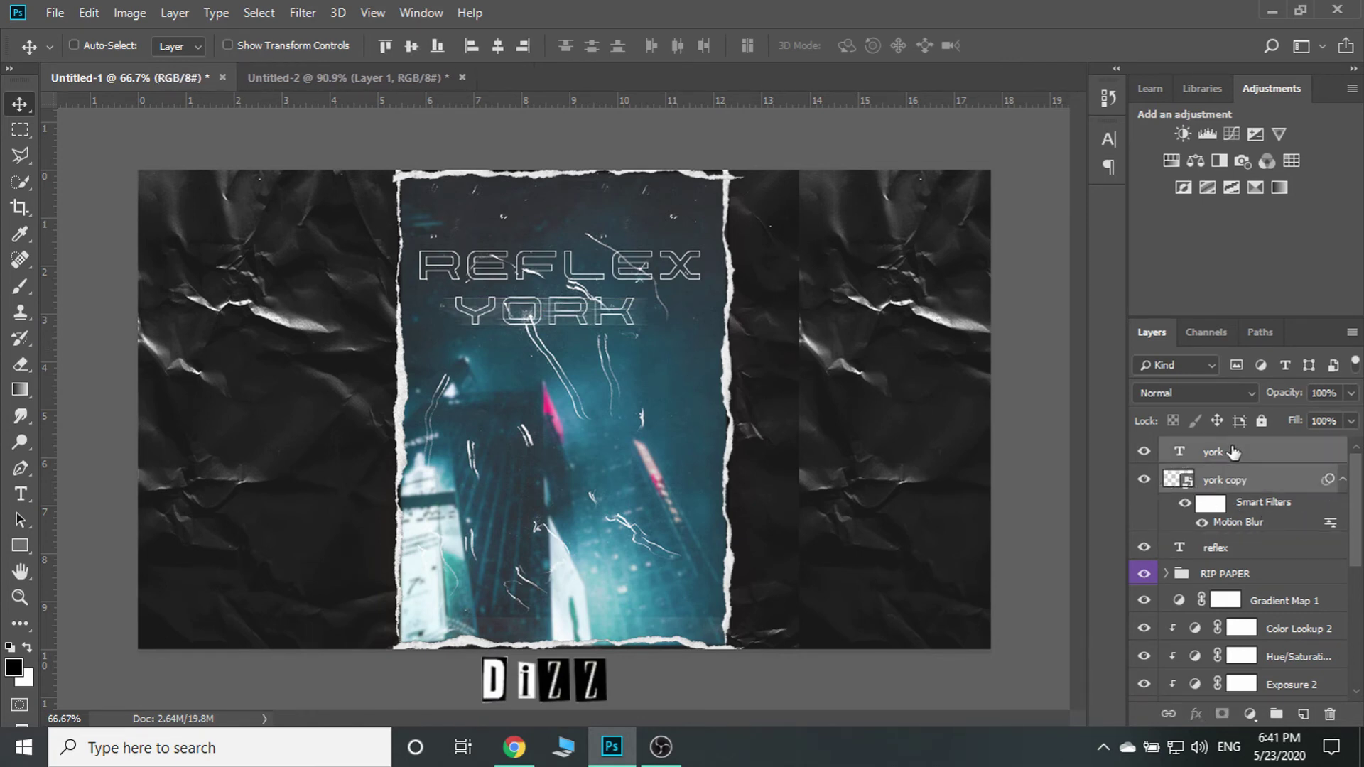
Duplicate the reflex text layer and place reflex copy beneath reflex
click(1231, 482)
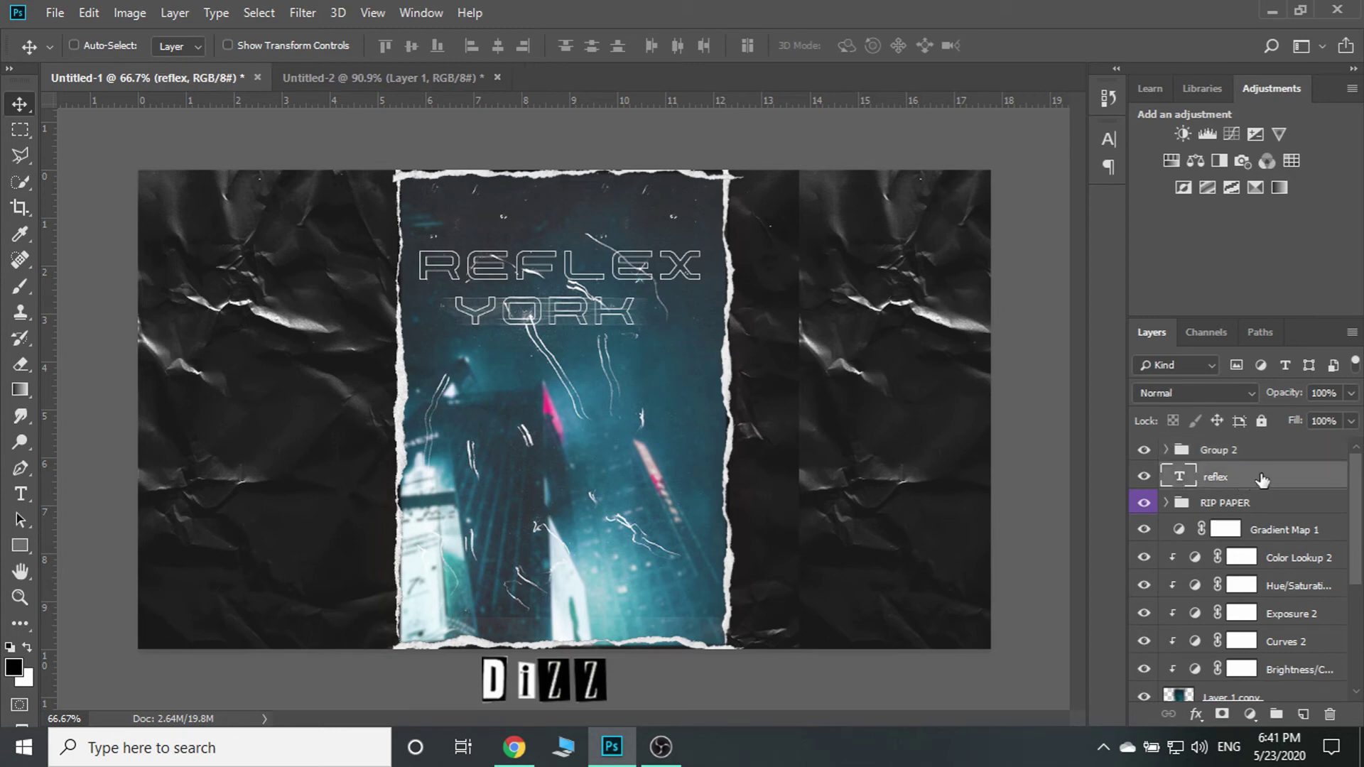
right_click(1231, 482)
click(1051, 99)
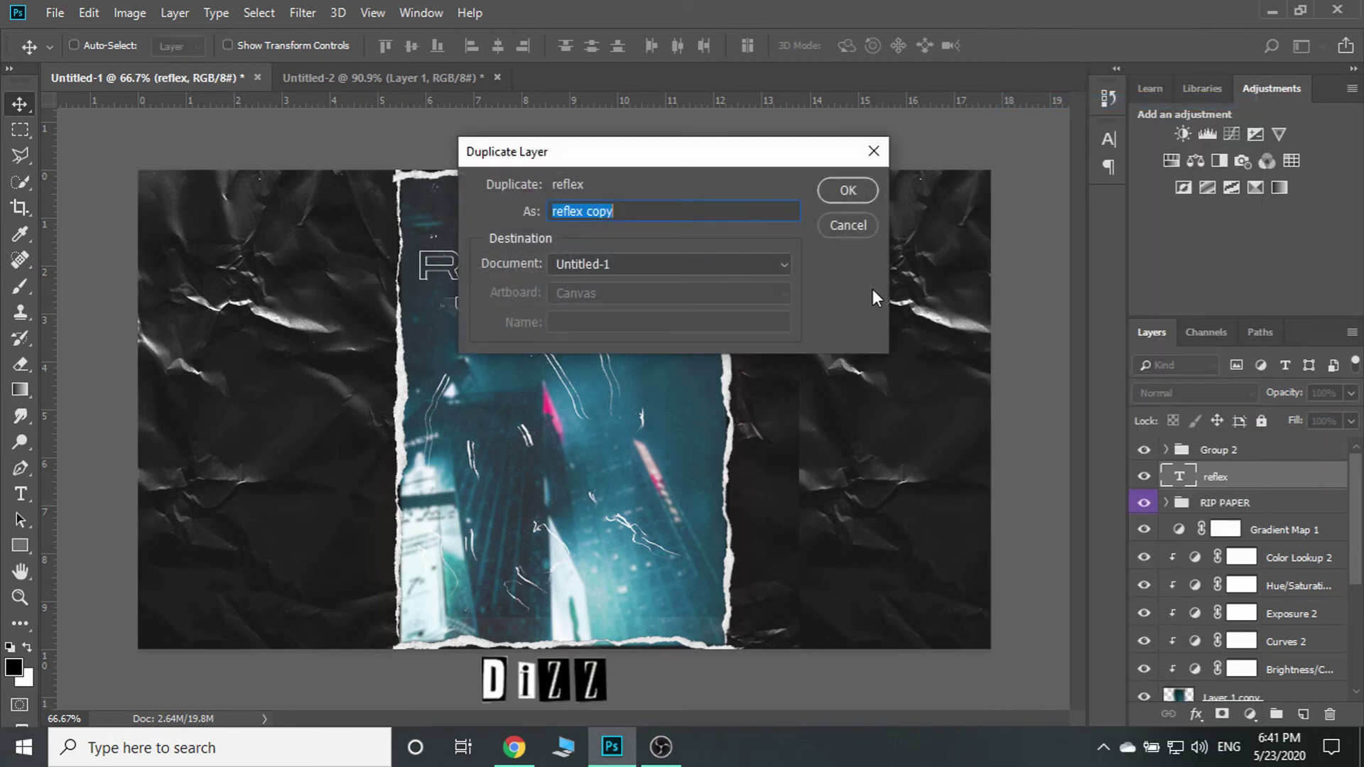
click(847, 191)
drag(1267, 487, 1257, 505)
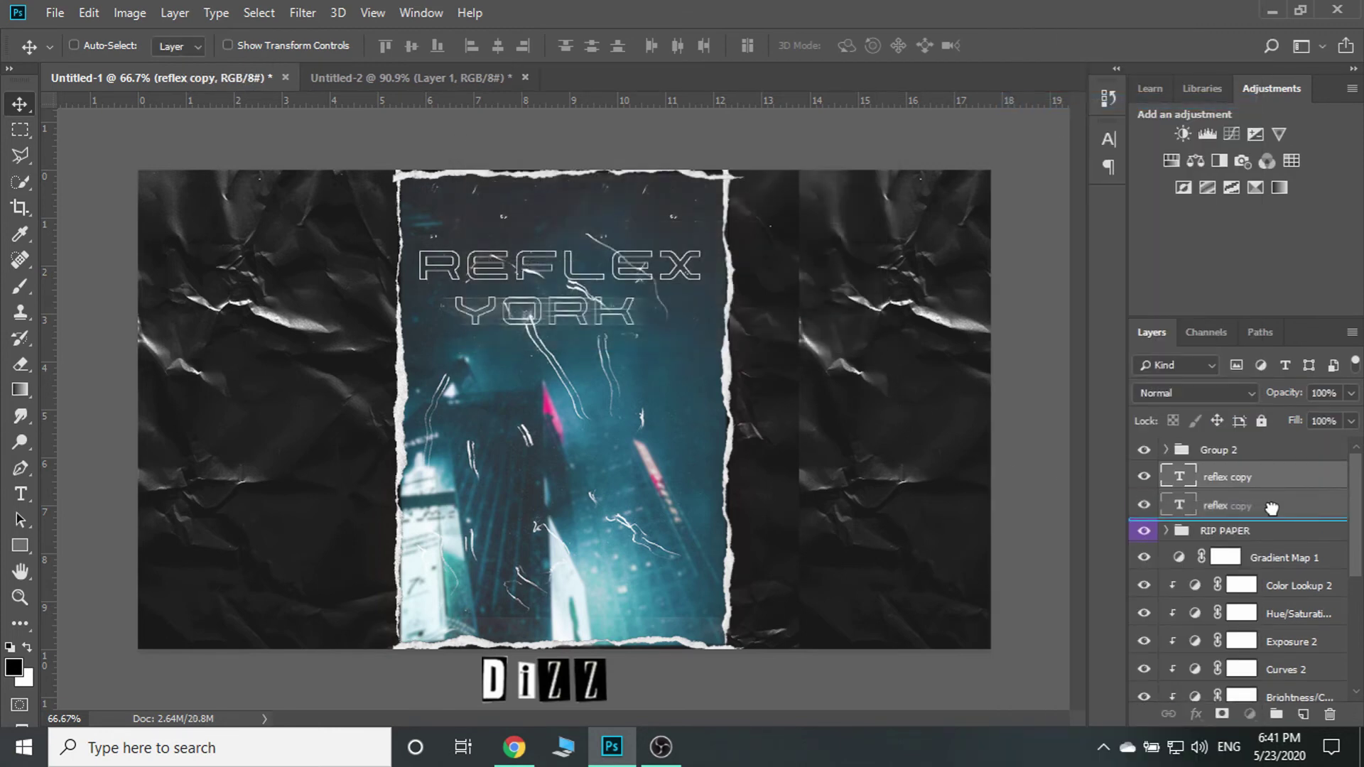
Apply the same Motion Blur to reflex copy as a smart object
click(293, 13)
mouse_move(313, 239)
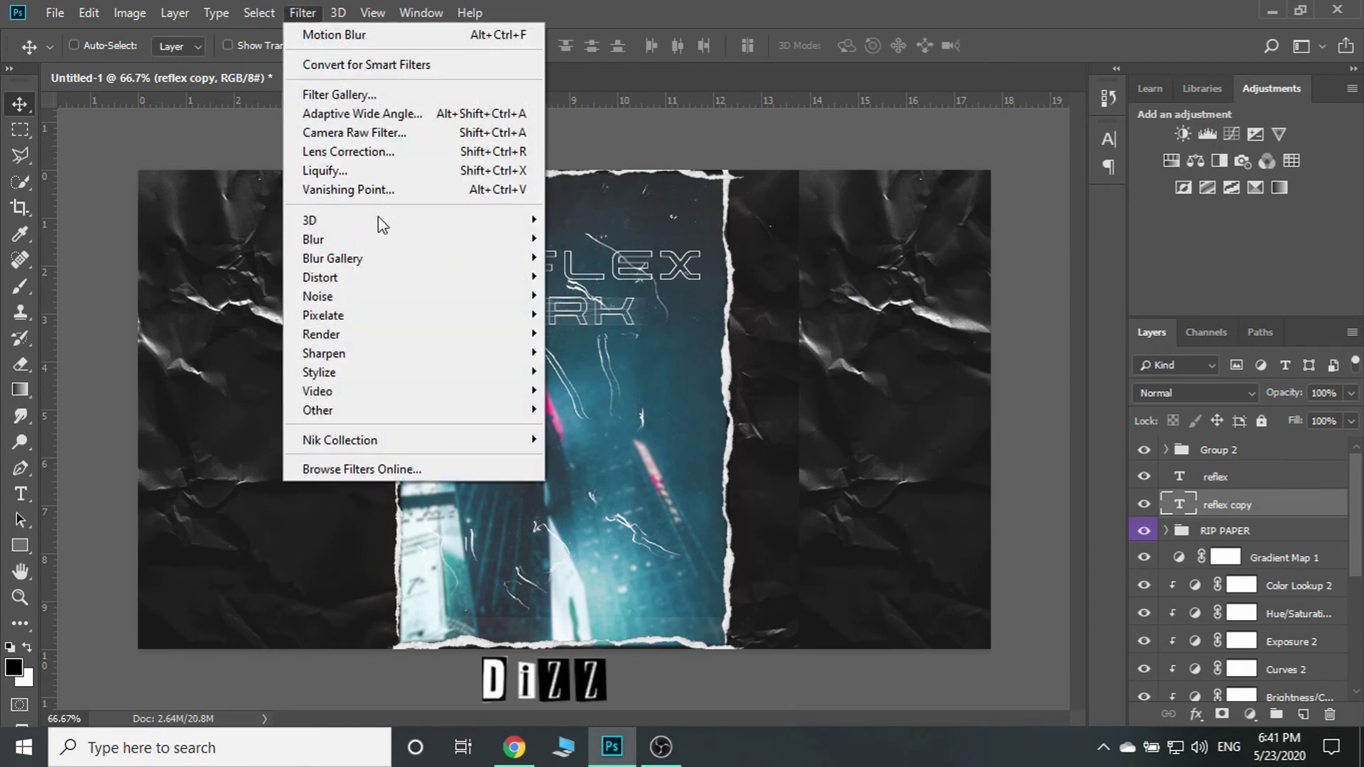
click(595, 353)
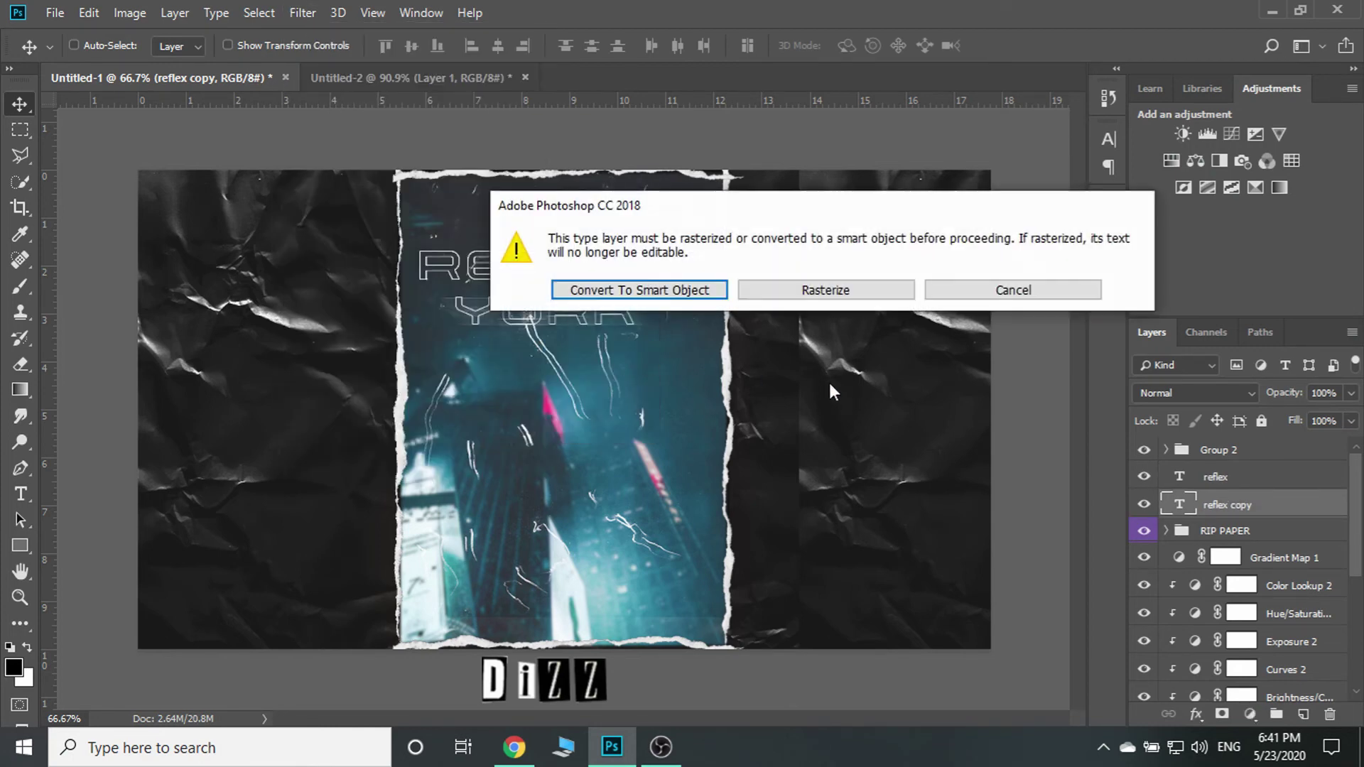
click(685, 292)
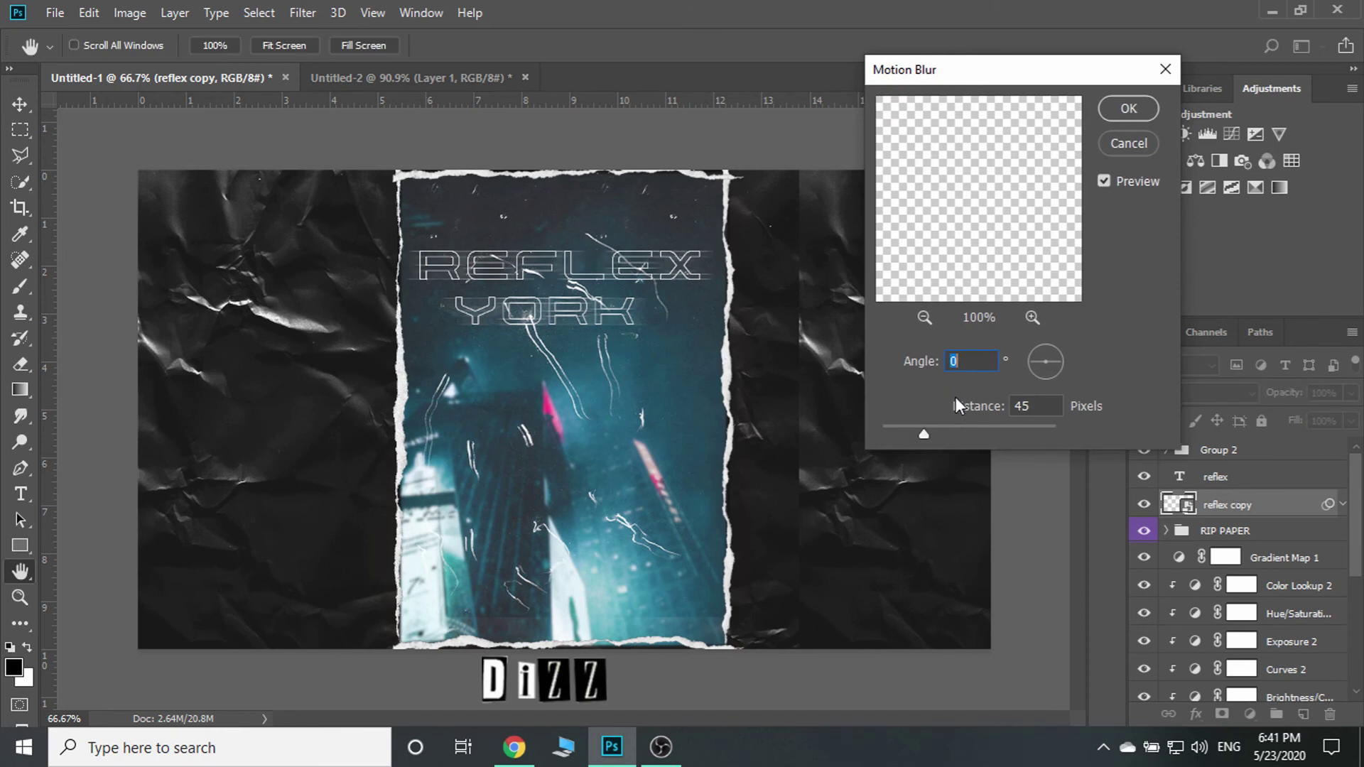
key(Return)
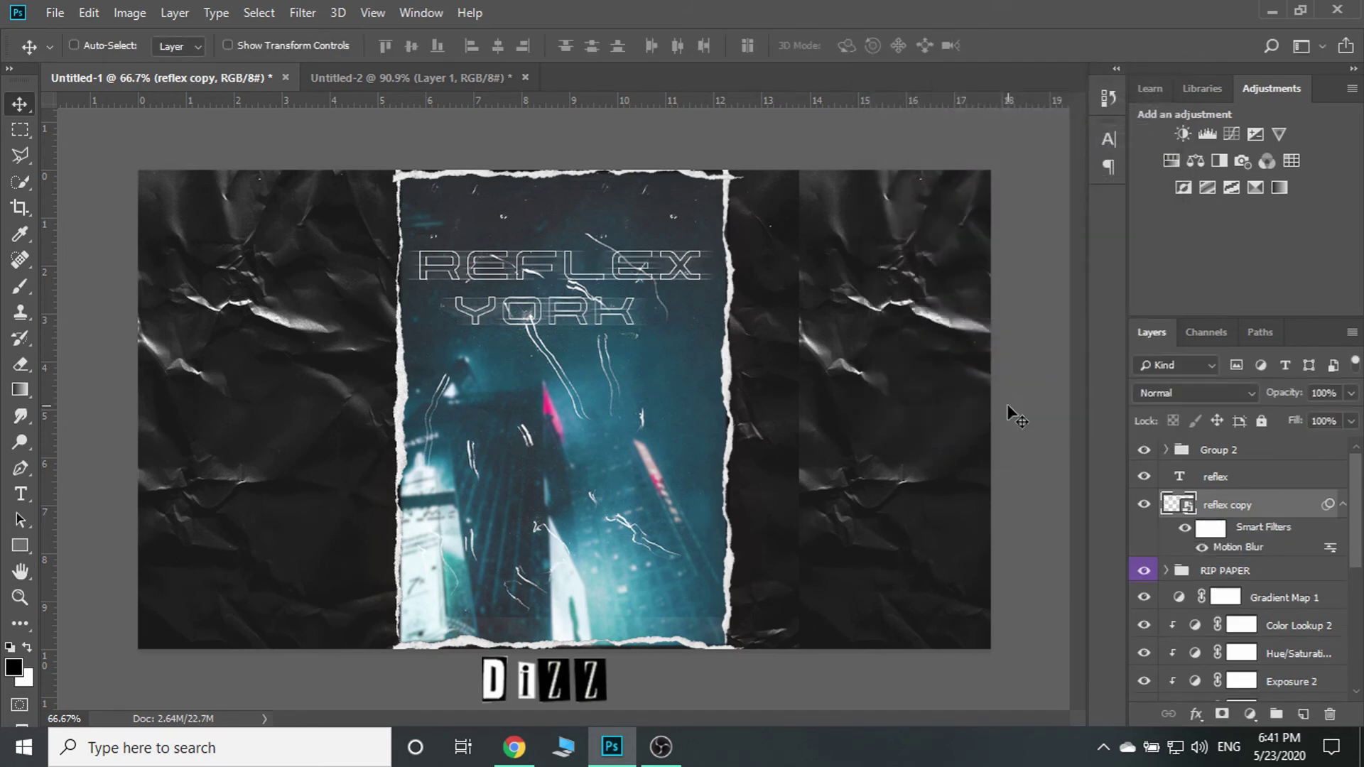
shift+click(1216, 477)
Group reflex with its blurred copy and move that group into Group 2
key(ctrl+g)
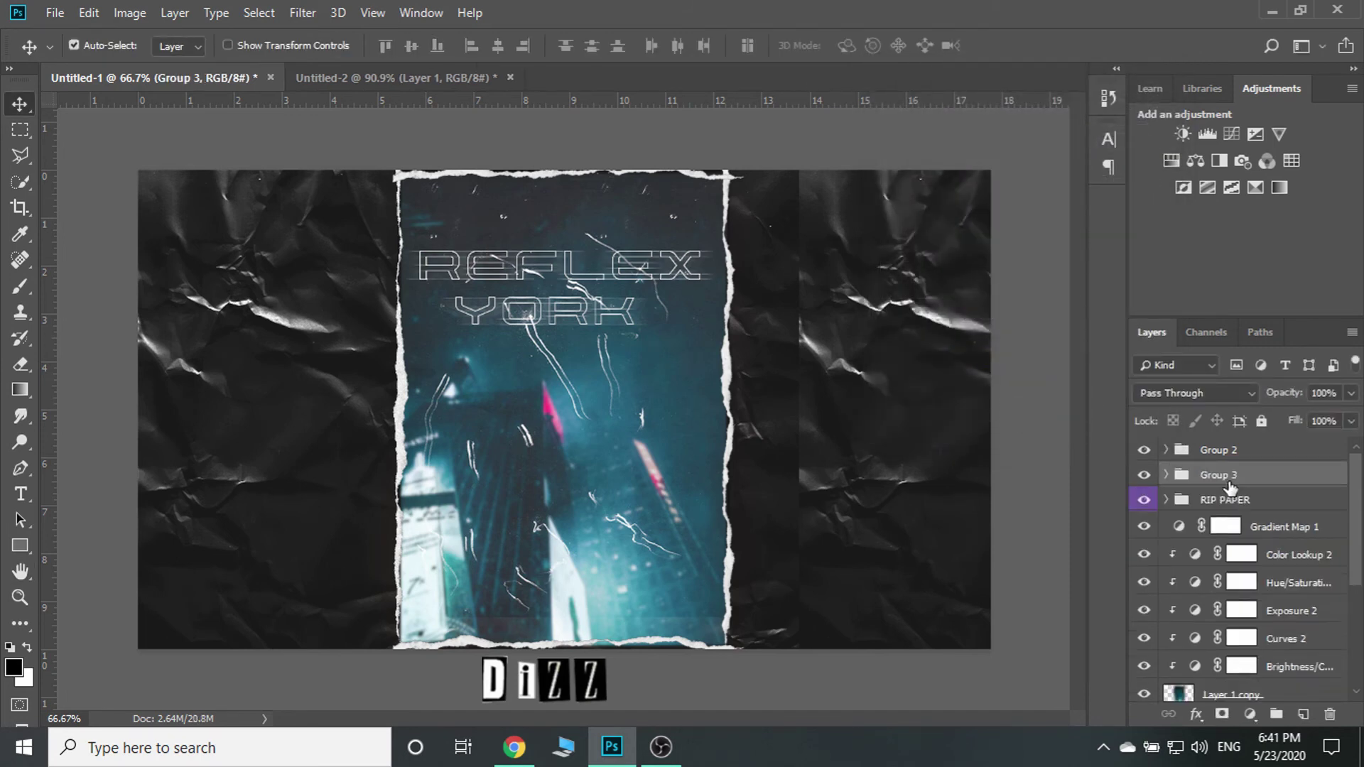
mouse_move(1224, 476)
mouse_down()
mouse_move(1224, 456)
mouse_move(1240, 462)
mouse_up()
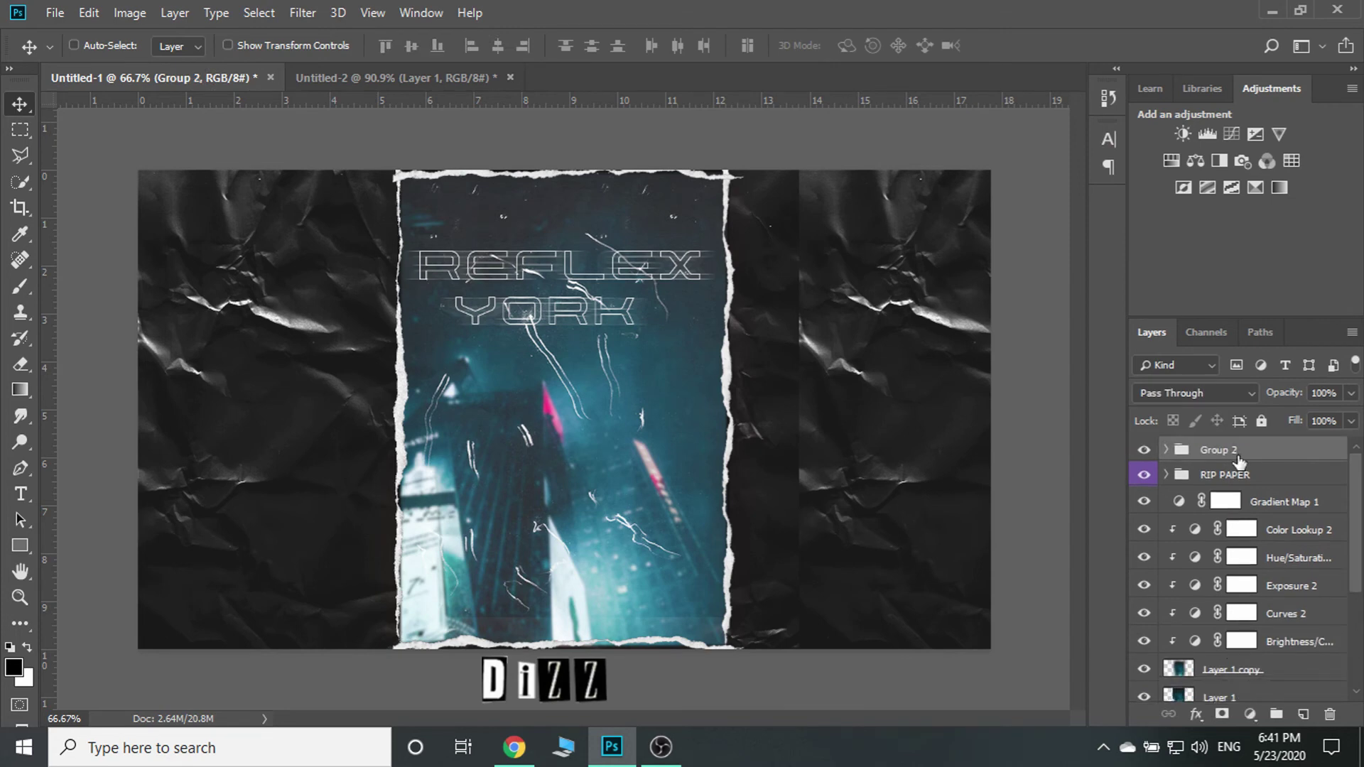
right_click(1239, 462)
click(1282, 434)
click(1168, 449)
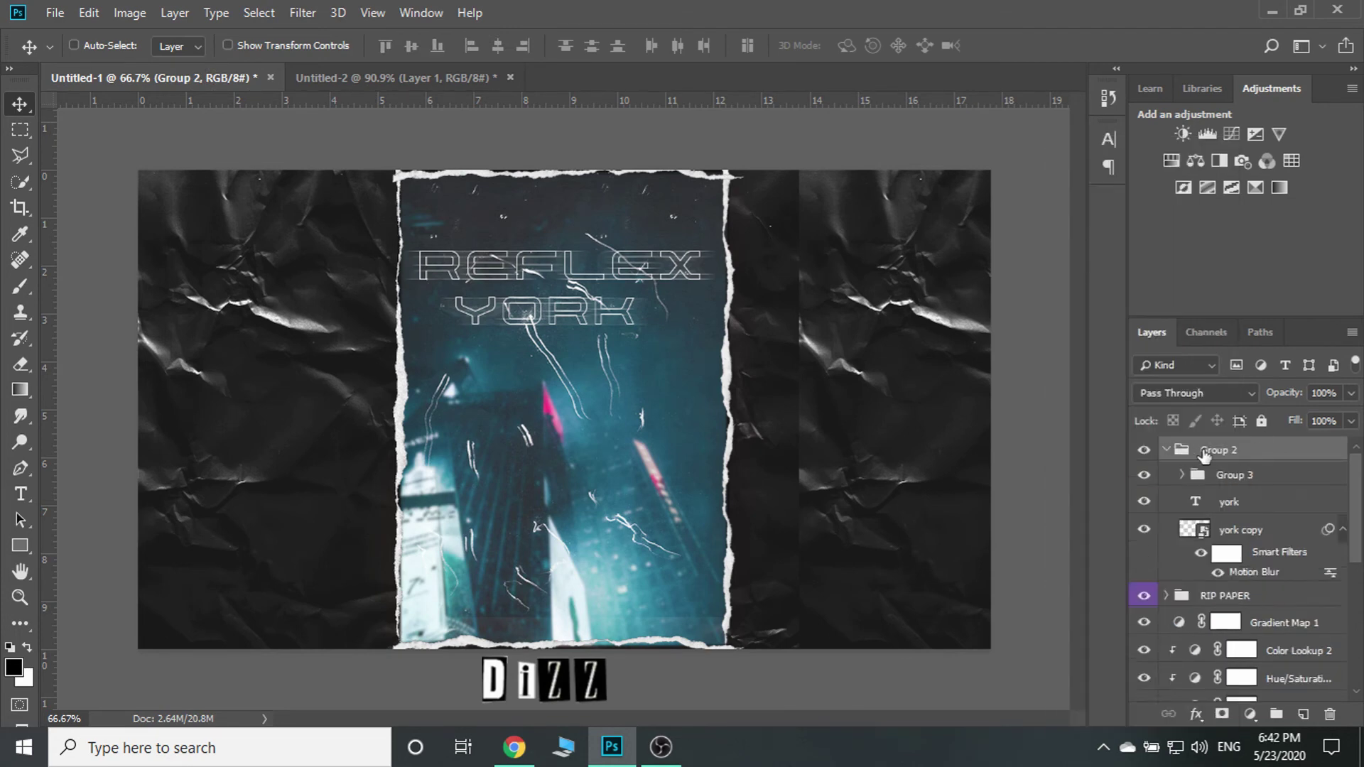
click(1167, 450)
right_click(1243, 454)
click(1282, 465)
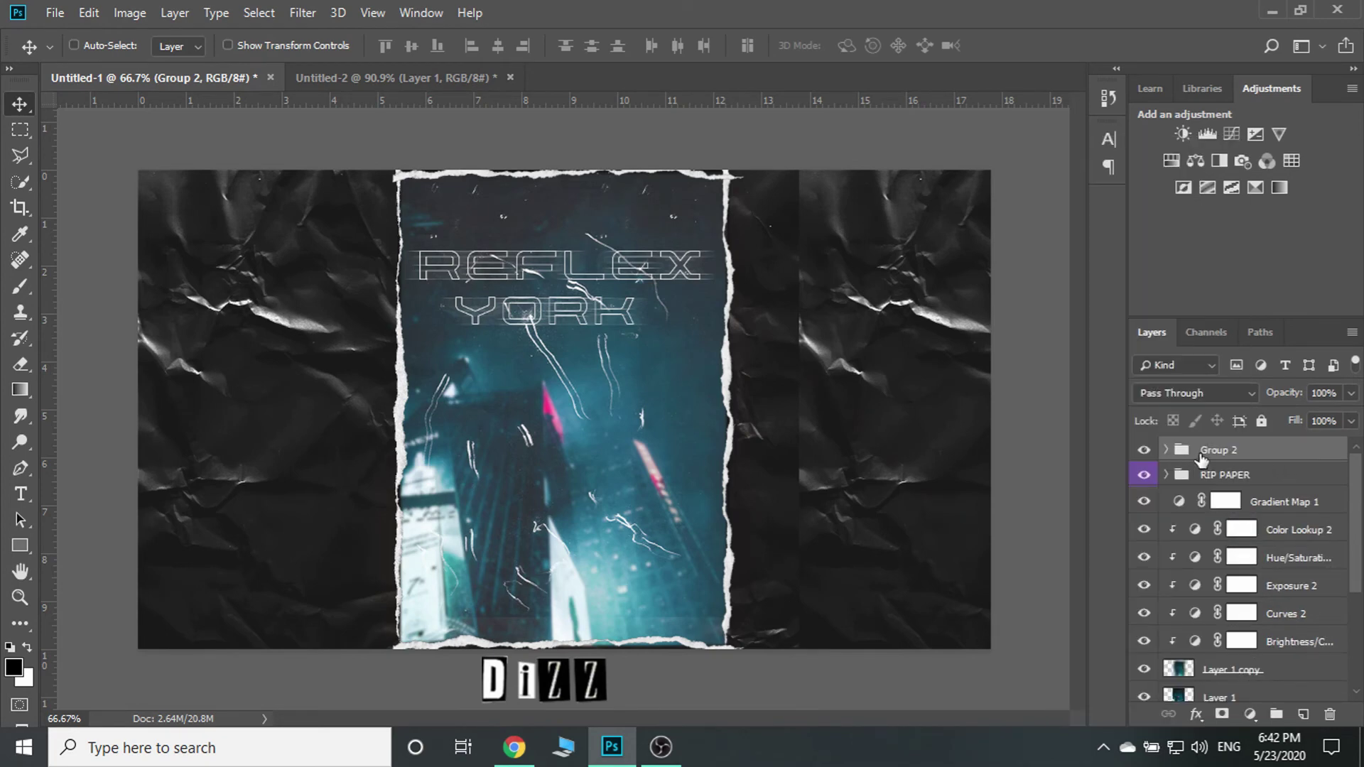
Rename Group 2 to TEXT and give it a colour label
double_click(1216, 449)
text(TEX)
key(Return)
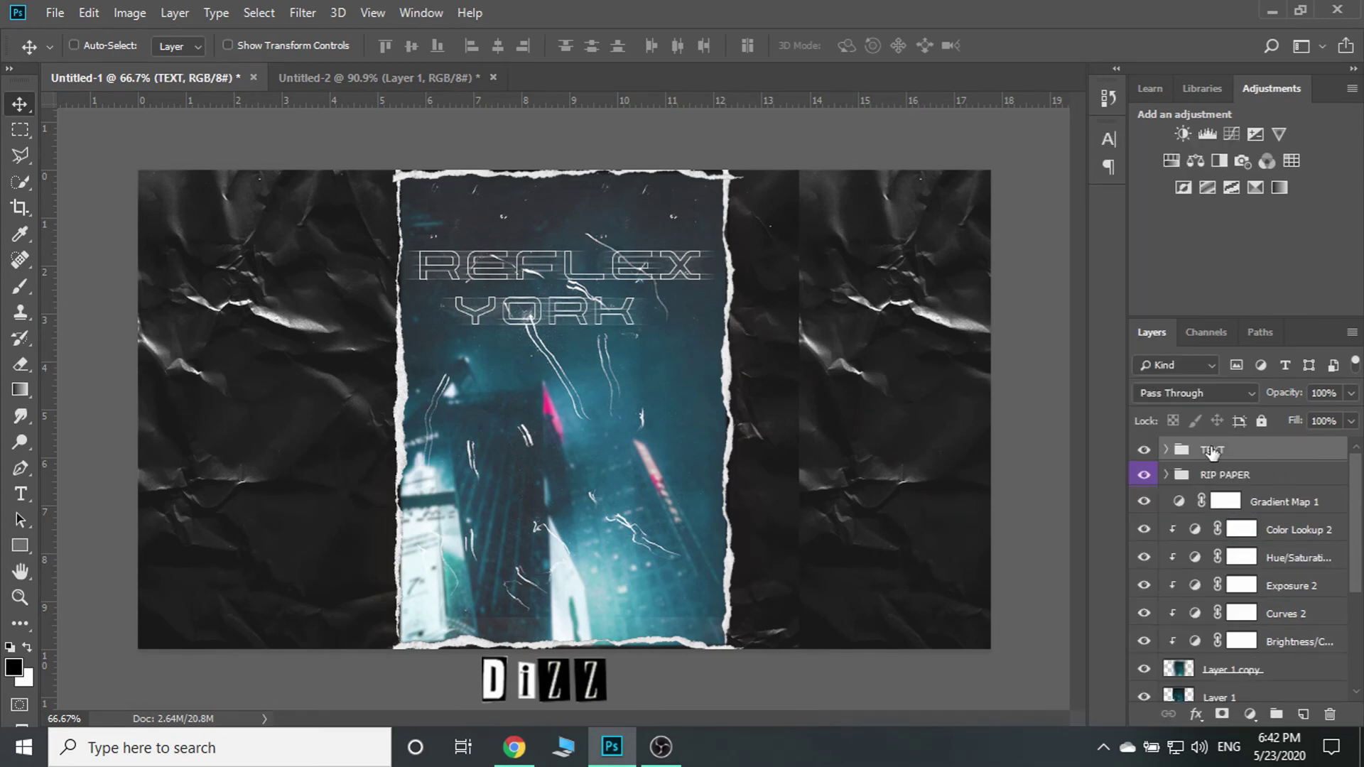
right_click(1141, 451)
click(1184, 590)
Rename Group 3 inside TEXT to 'reflex 1'
click(1166, 451)
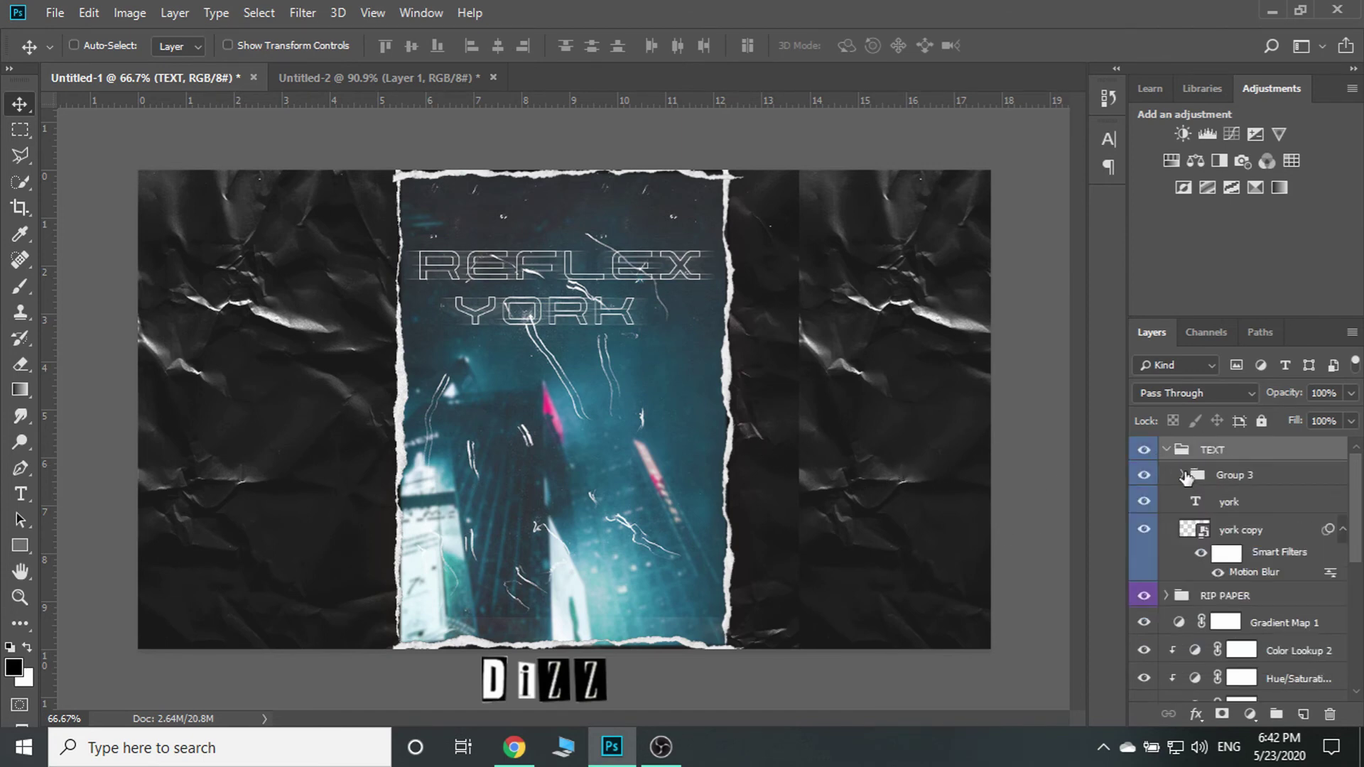
click(1184, 475)
double_click(1236, 474)
text(ref)
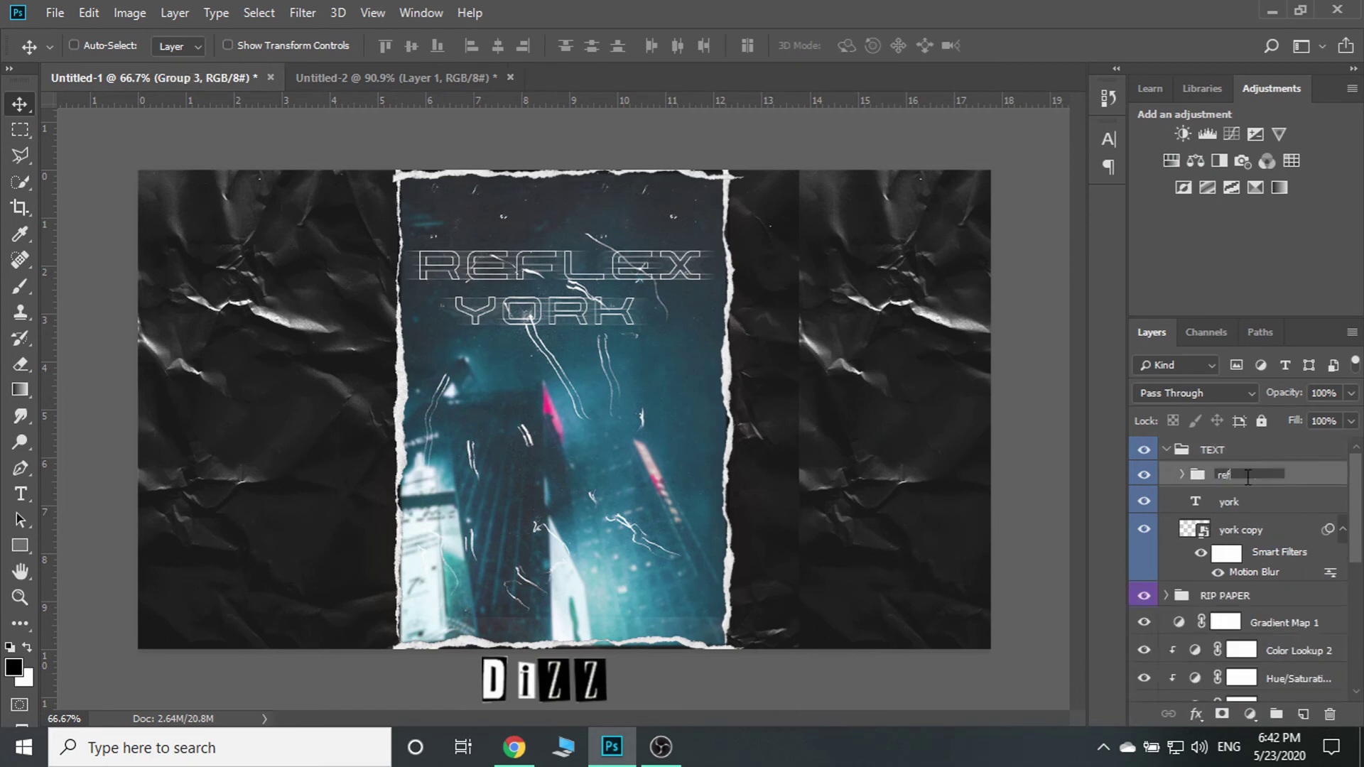
text(lex 1)
key(Return)
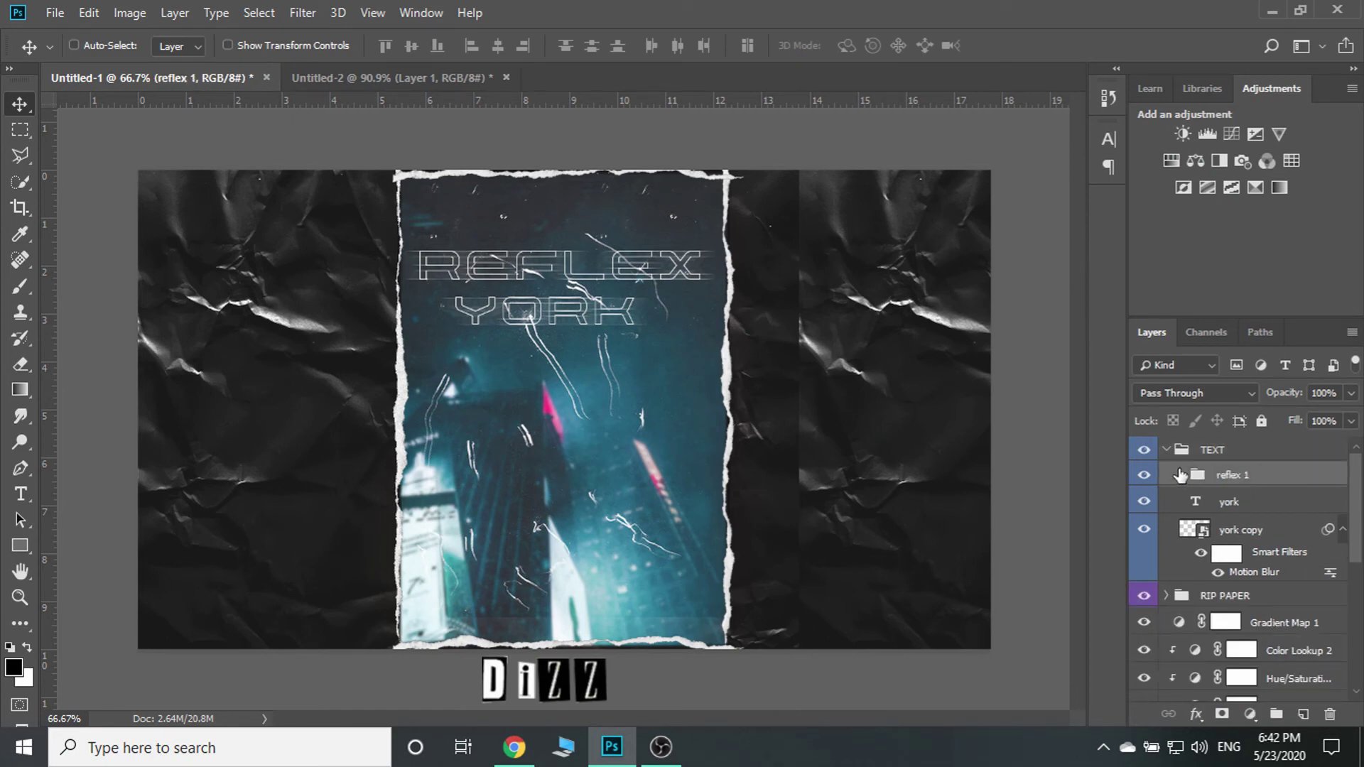
Lower the reflex copy and york copy layers to about 51% opacity
click(1183, 475)
click(1257, 542)
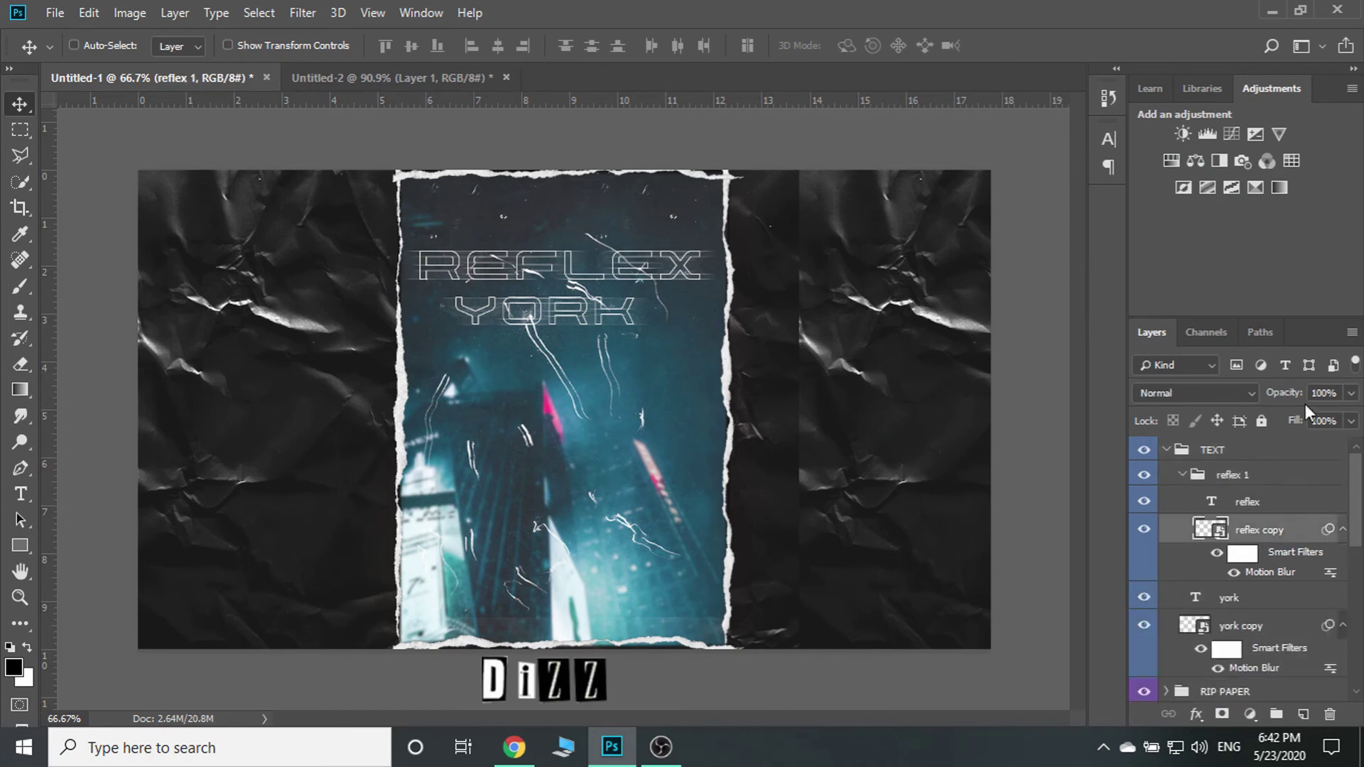
drag(1293, 401, 1242, 404)
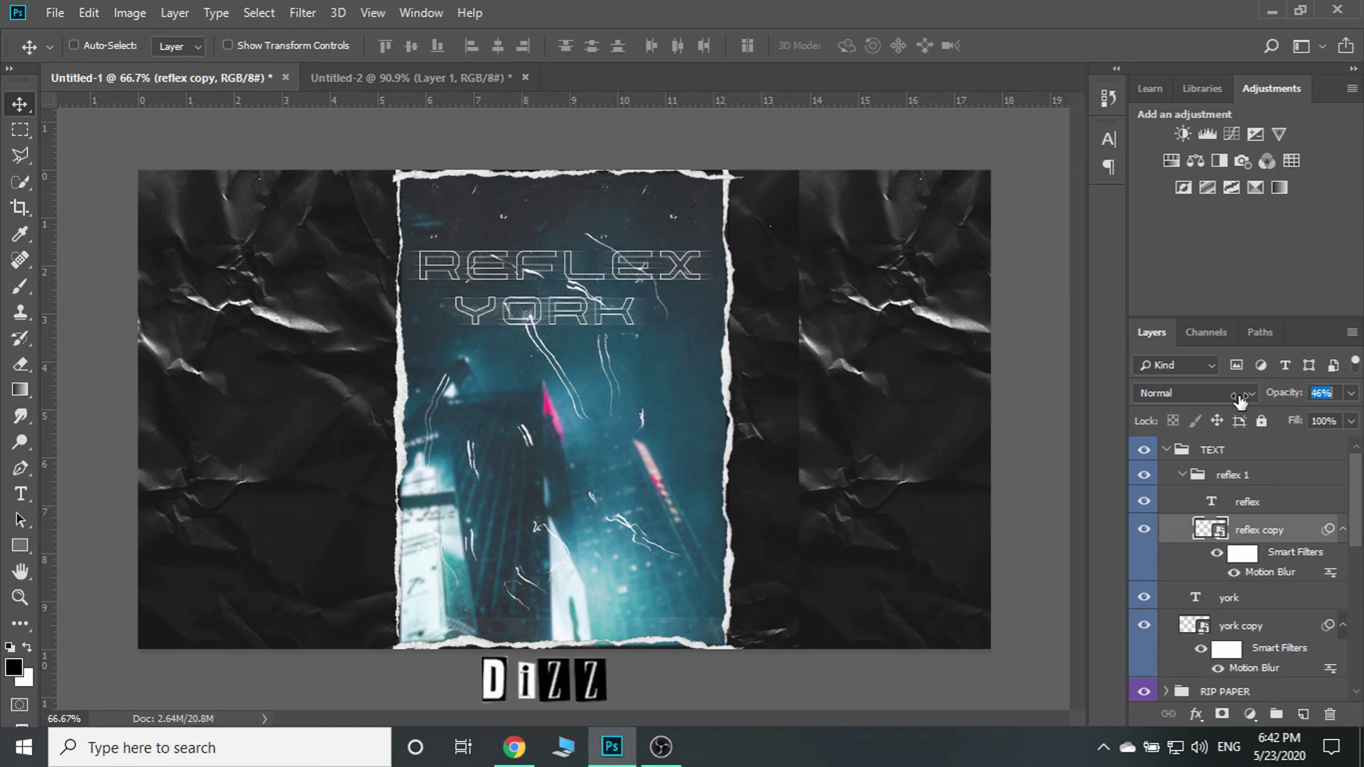
click(1262, 625)
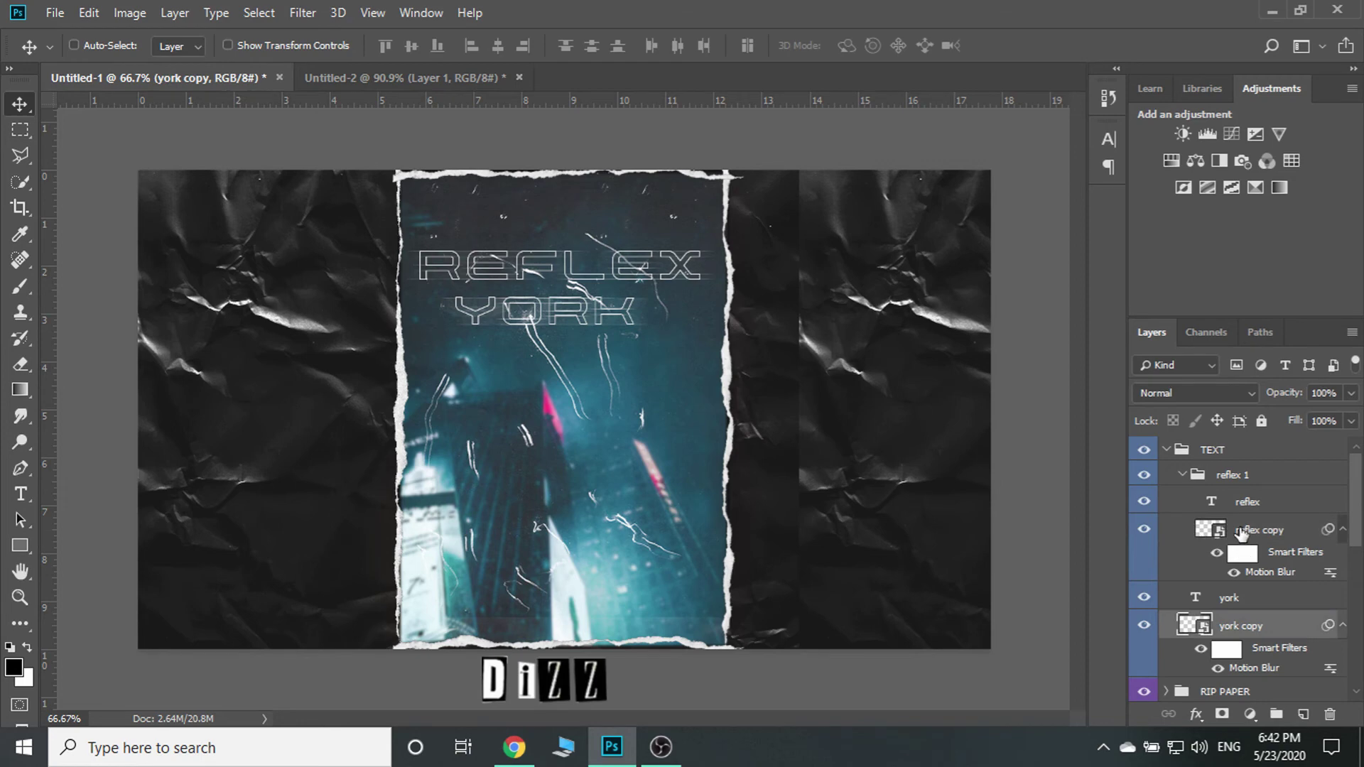
click(1243, 538)
click(1262, 625)
text(51)
key(Return)
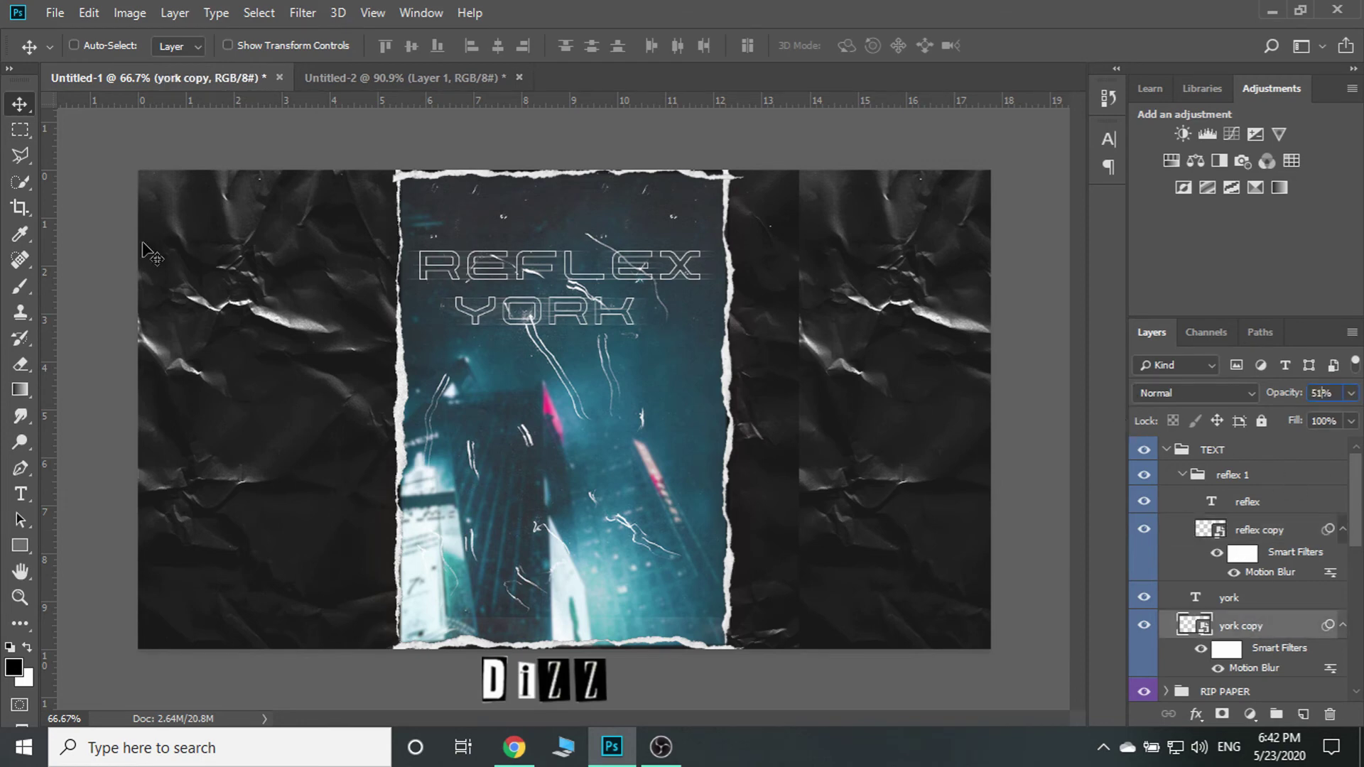
click(1167, 451)
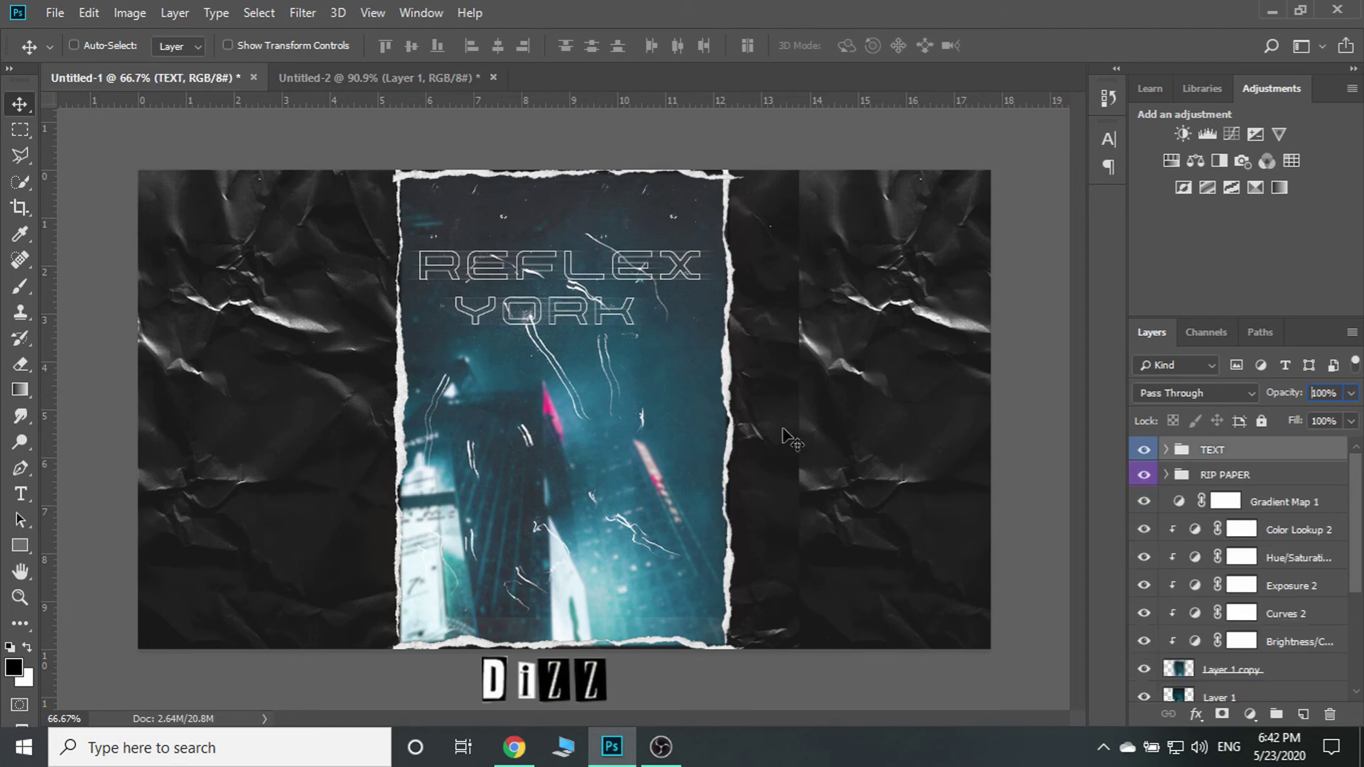
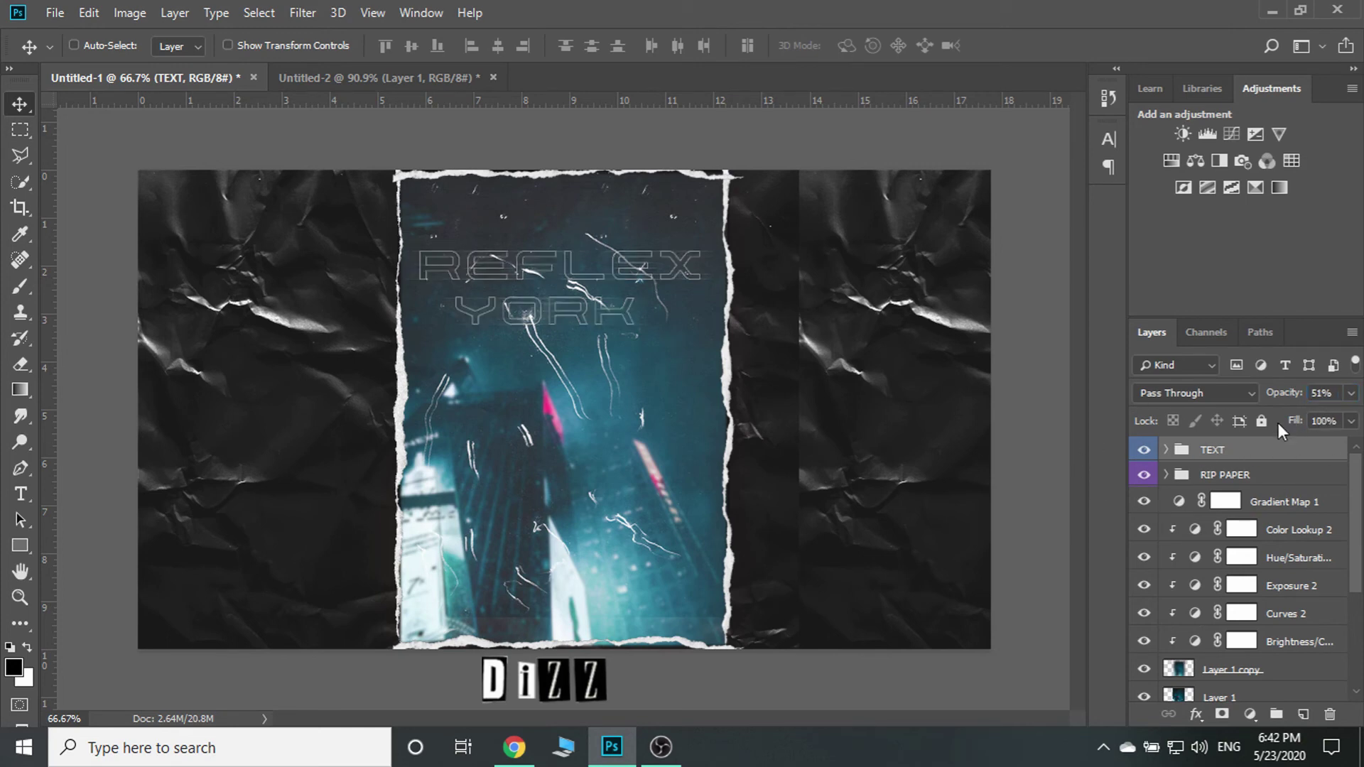
Restore the TEXT group's layer opacity to 100%
click(1144, 449)
click(1143, 449)
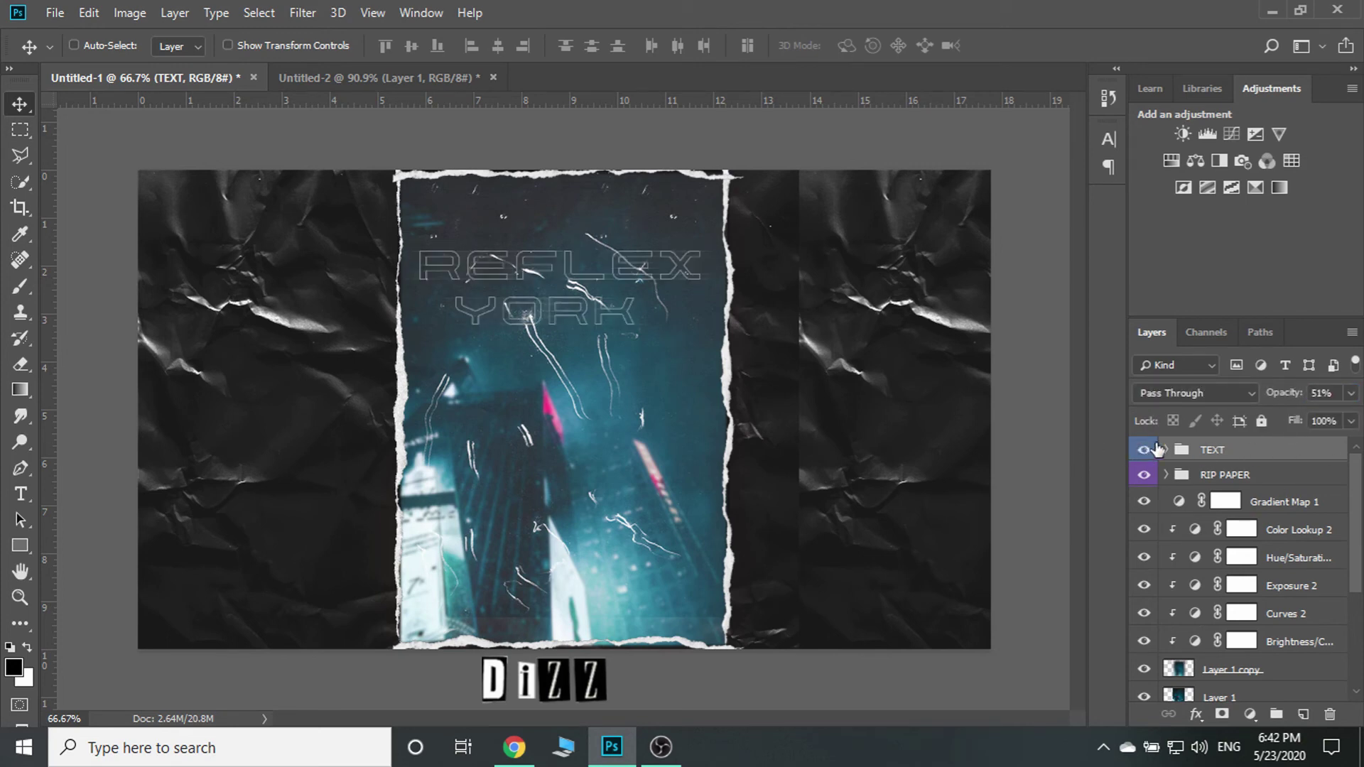
click(1322, 394)
text(100)
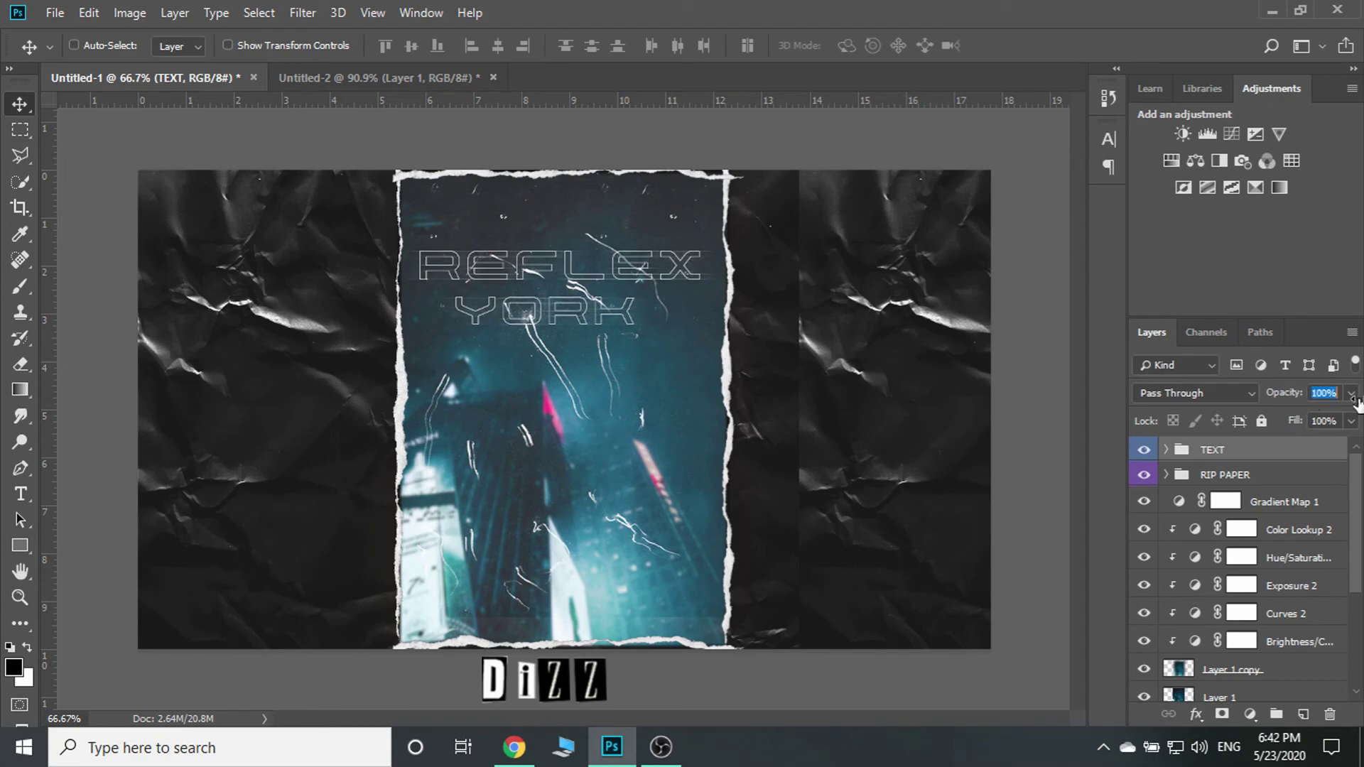
key(Return)
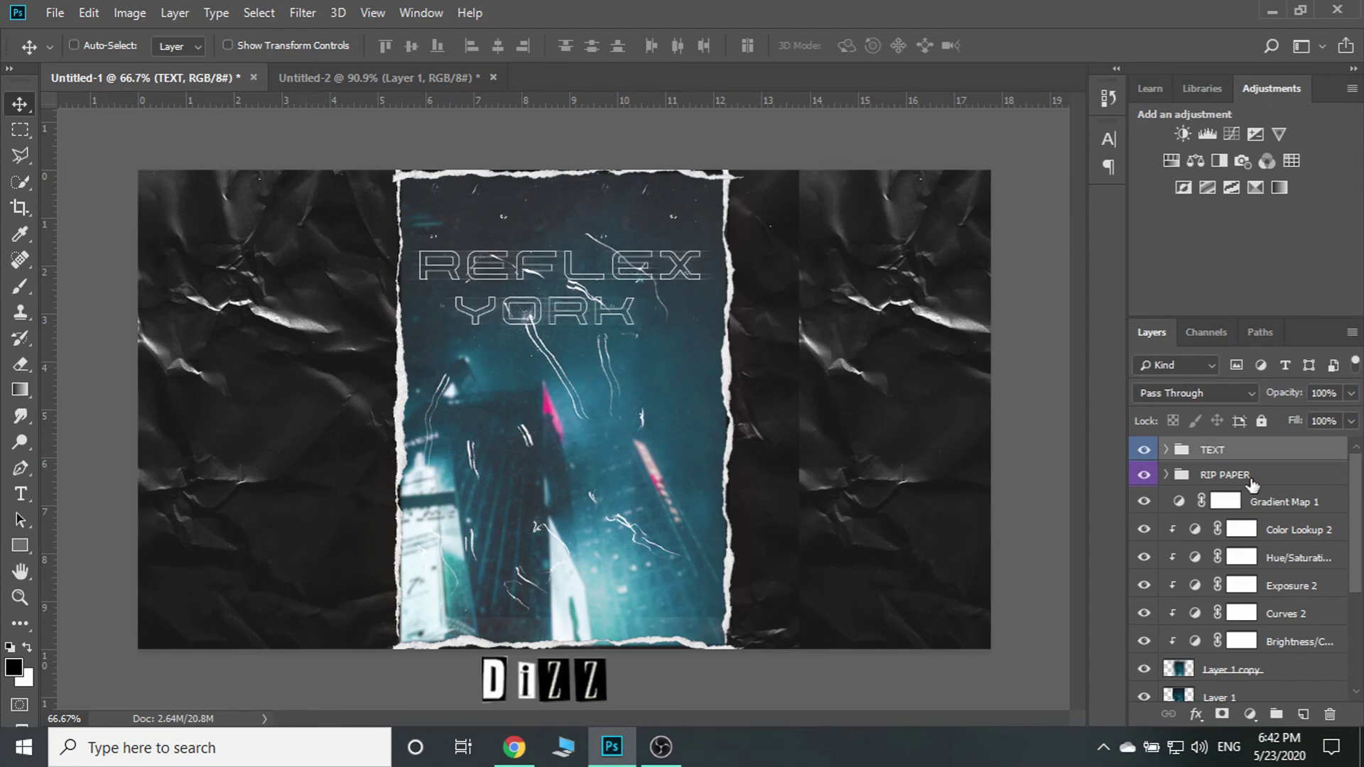
Add a new layer above TEXT and paint a large soft black spot over the lower photo
click(1303, 714)
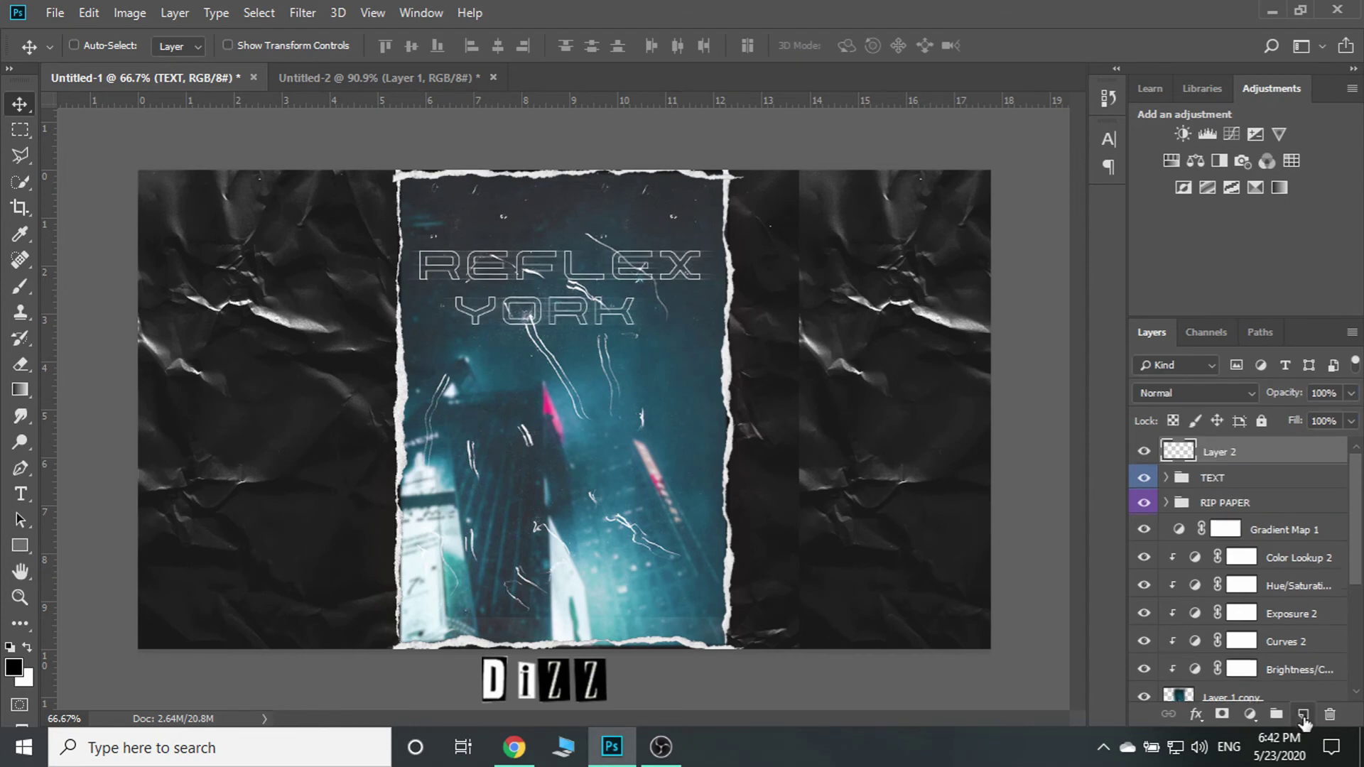
click(20, 286)
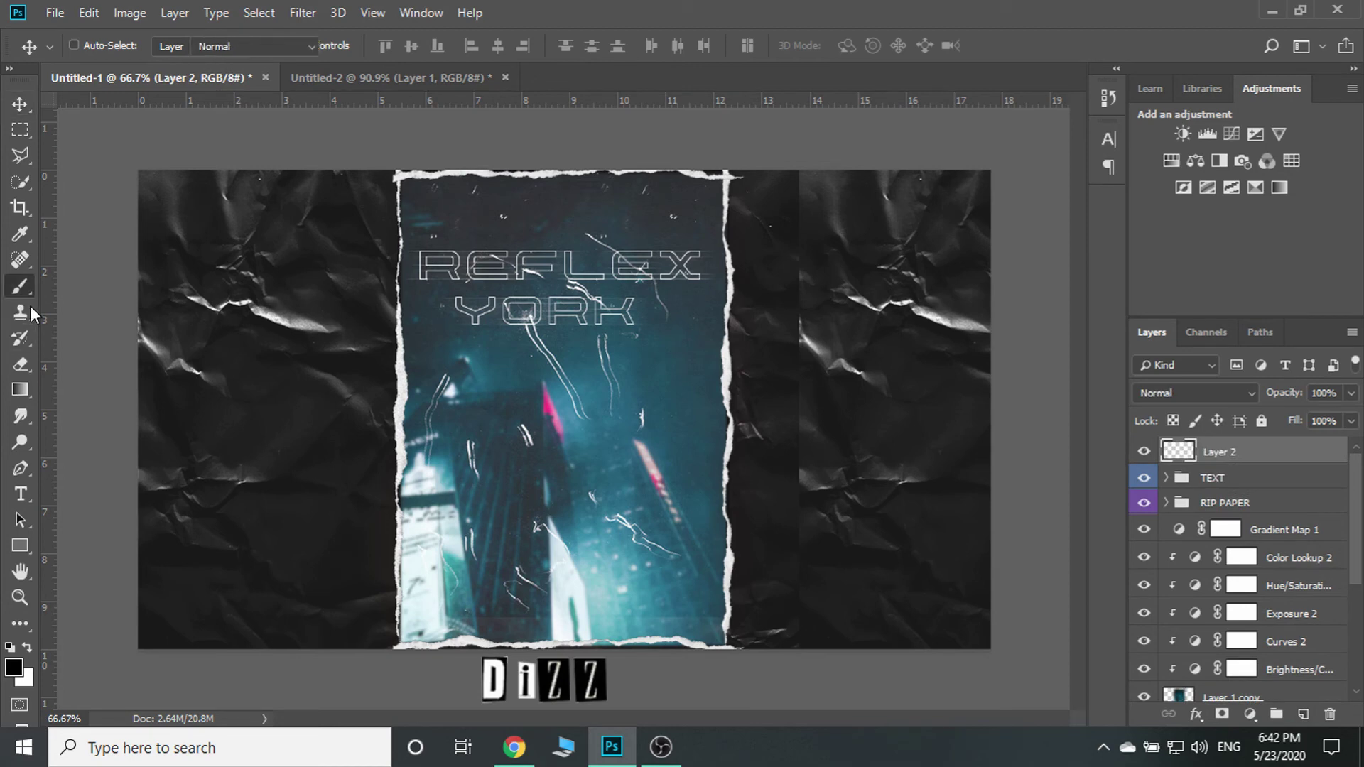
key(bracketleft)
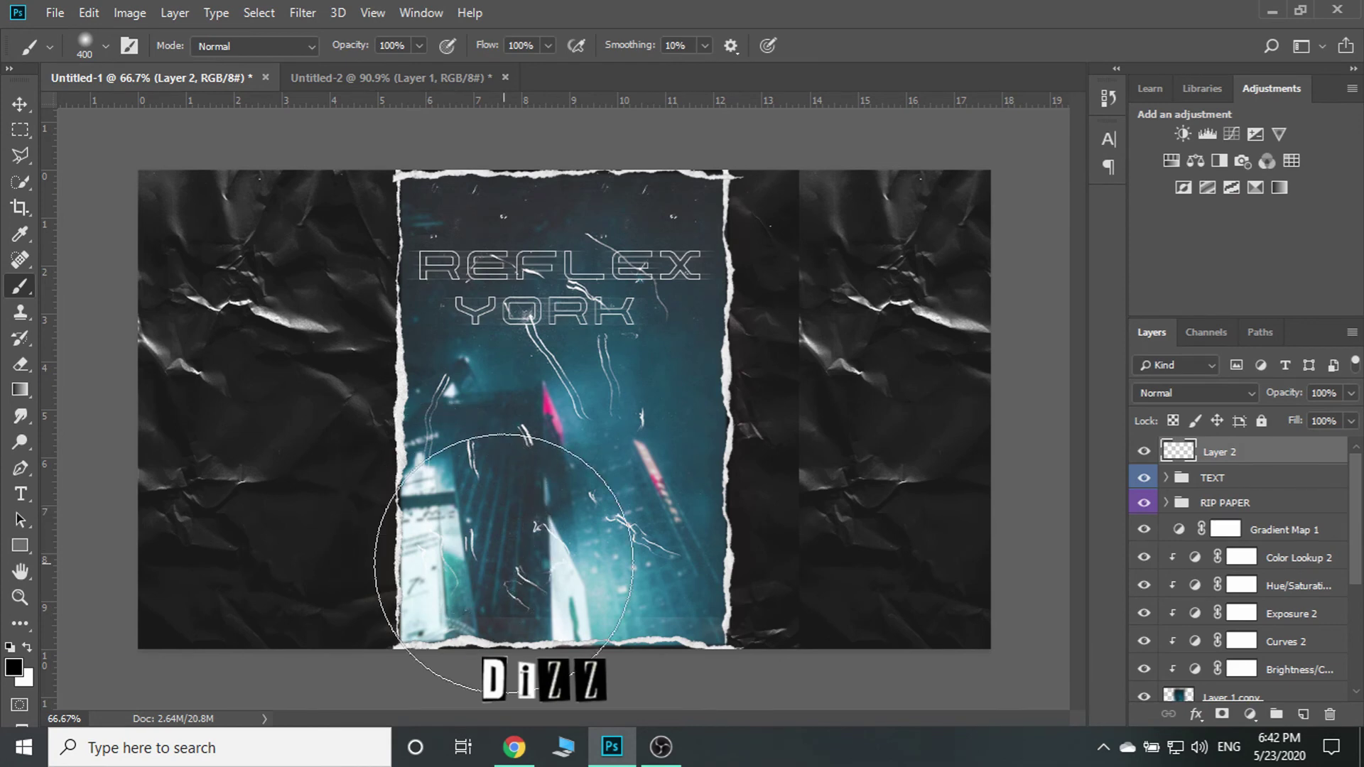
key(bracketright)
key(bracketright)
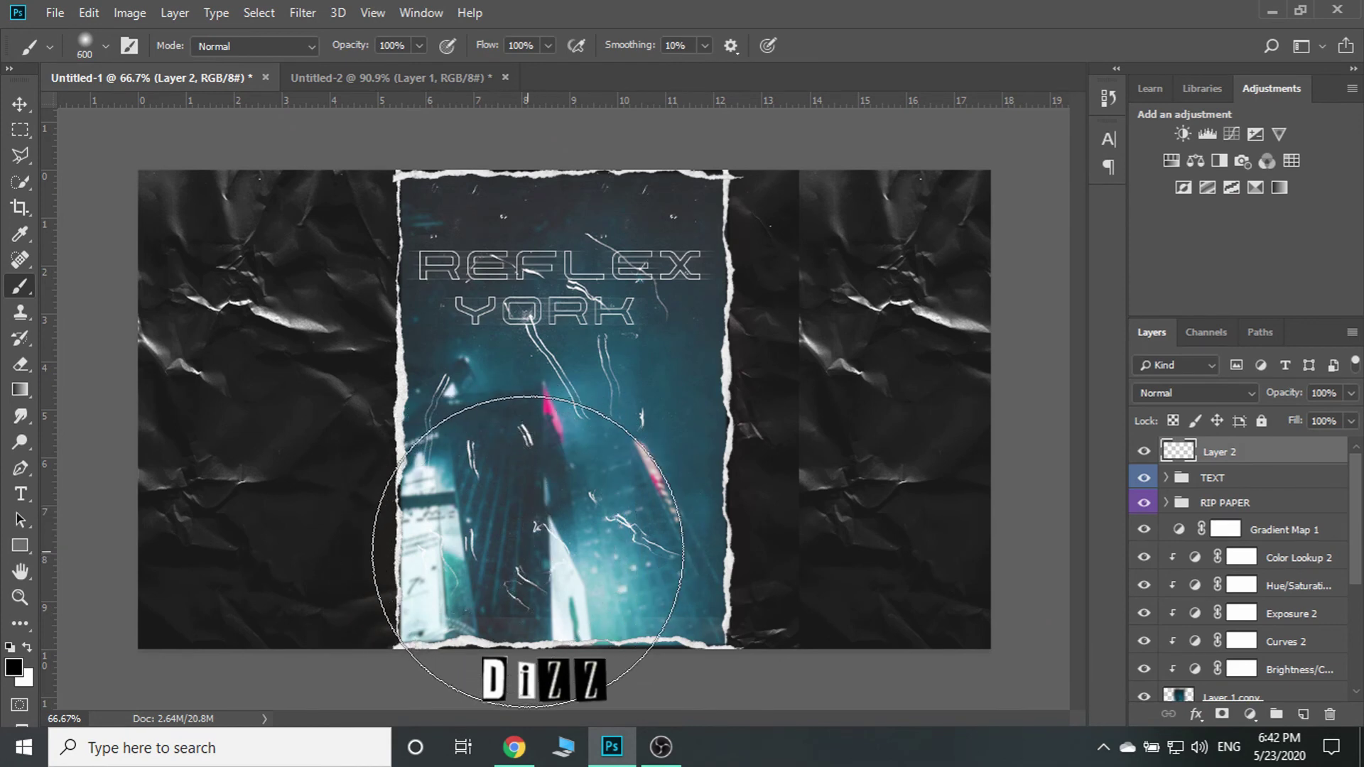
click(519, 555)
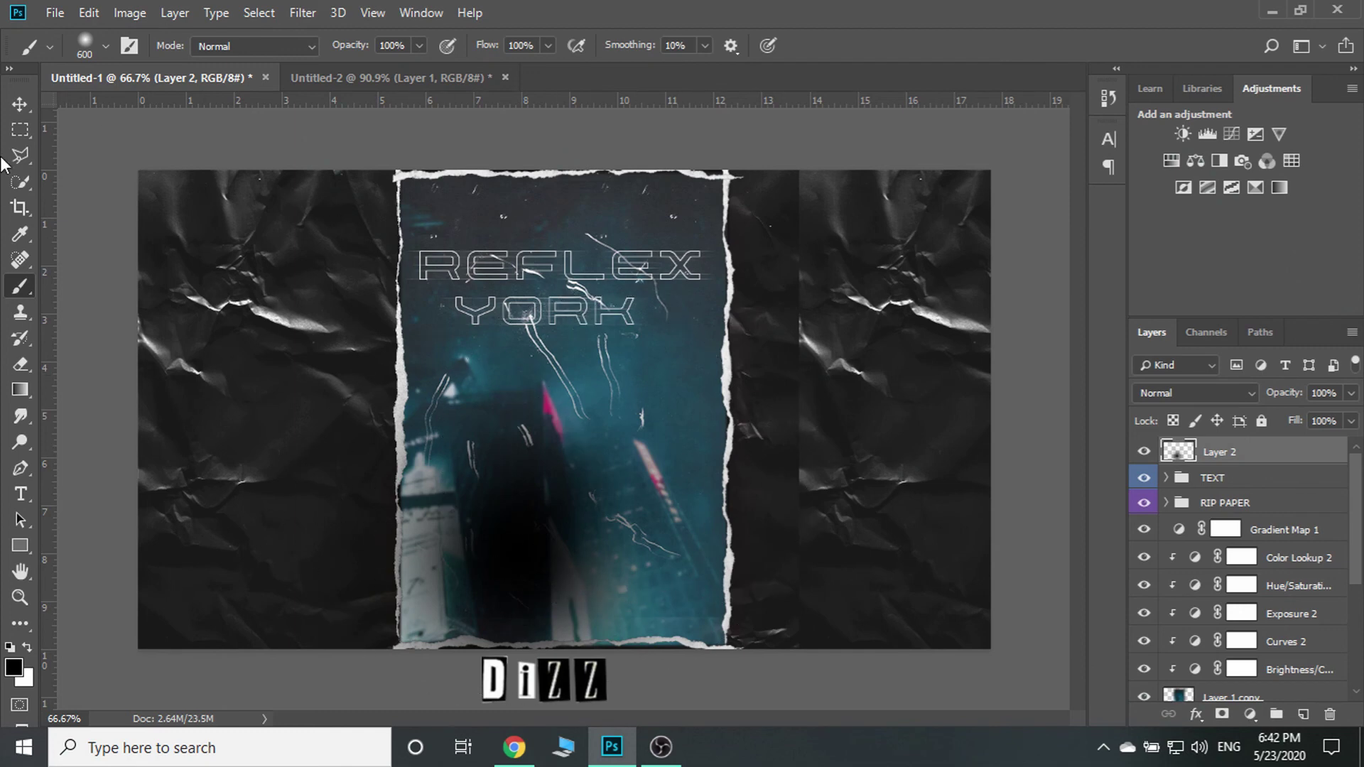
Blend the painted layer in Soft Light and reposition the dark spot
click(20, 104)
click(1195, 391)
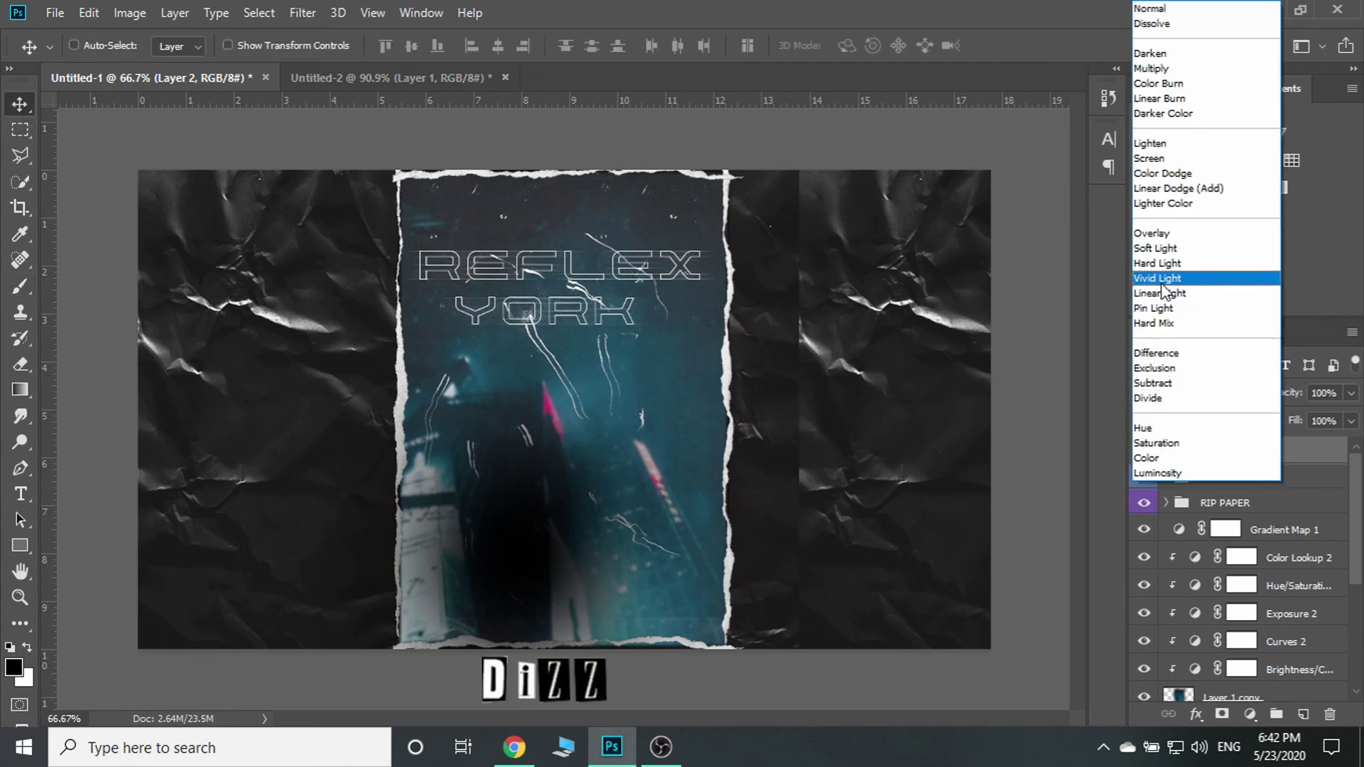
click(1162, 247)
key(shift+minus)
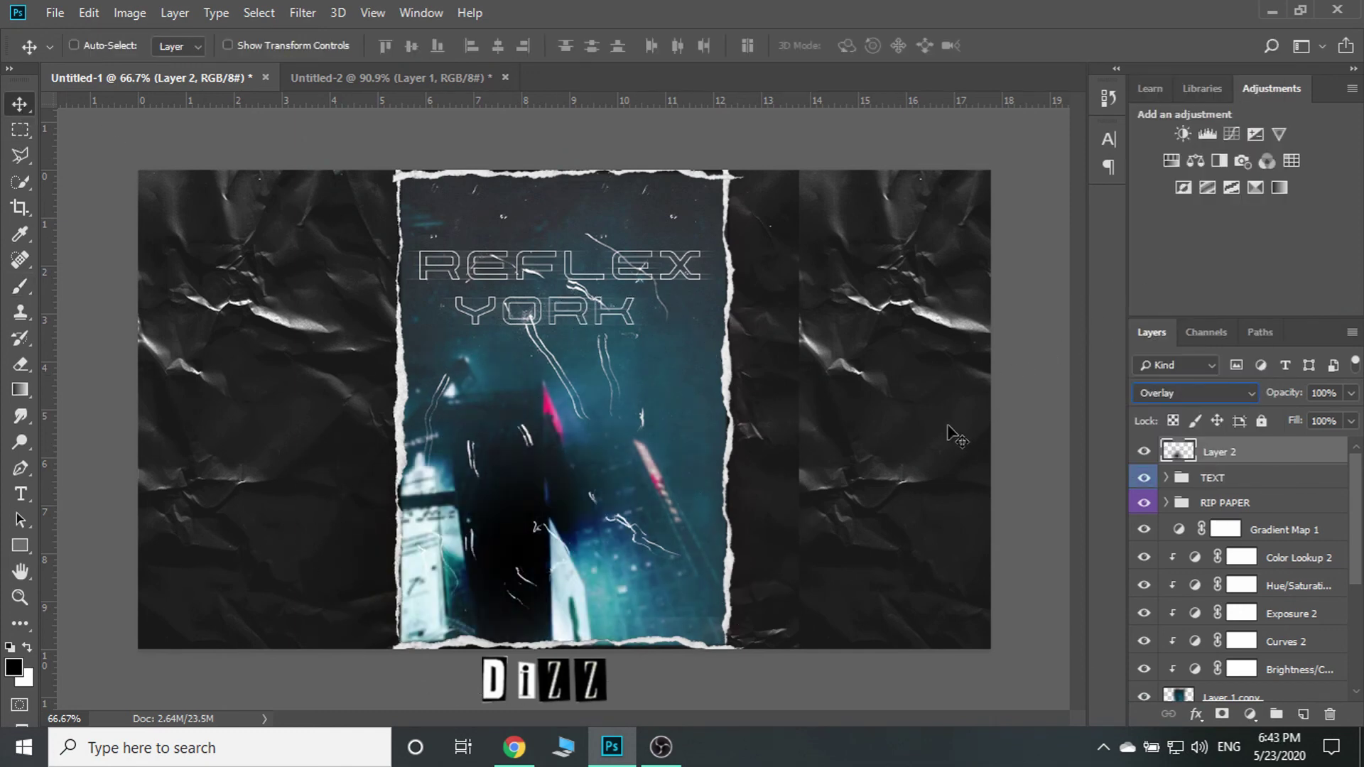
key(shift+equal)
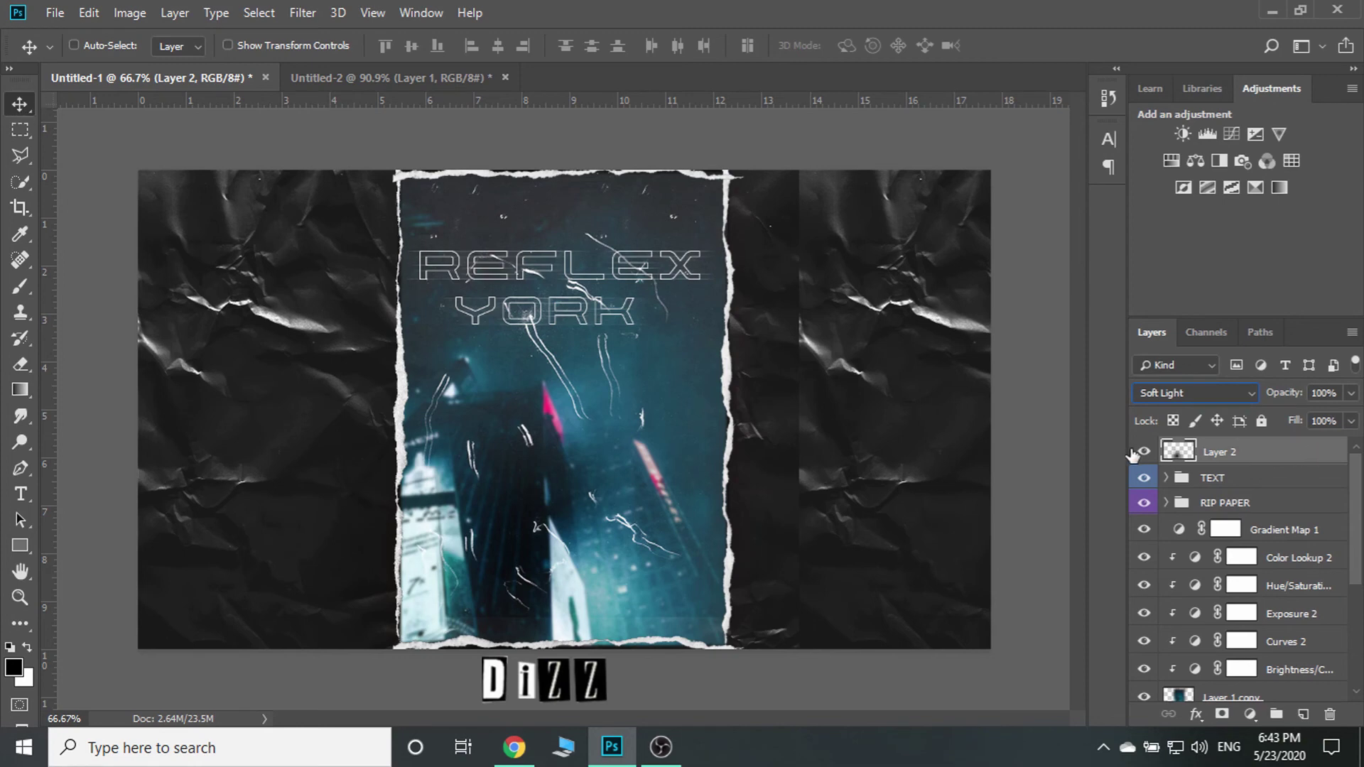
click(1144, 452)
mouse_move(541, 556)
mouse_down()
mouse_move(591, 578)
mouse_move(574, 578)
mouse_up()
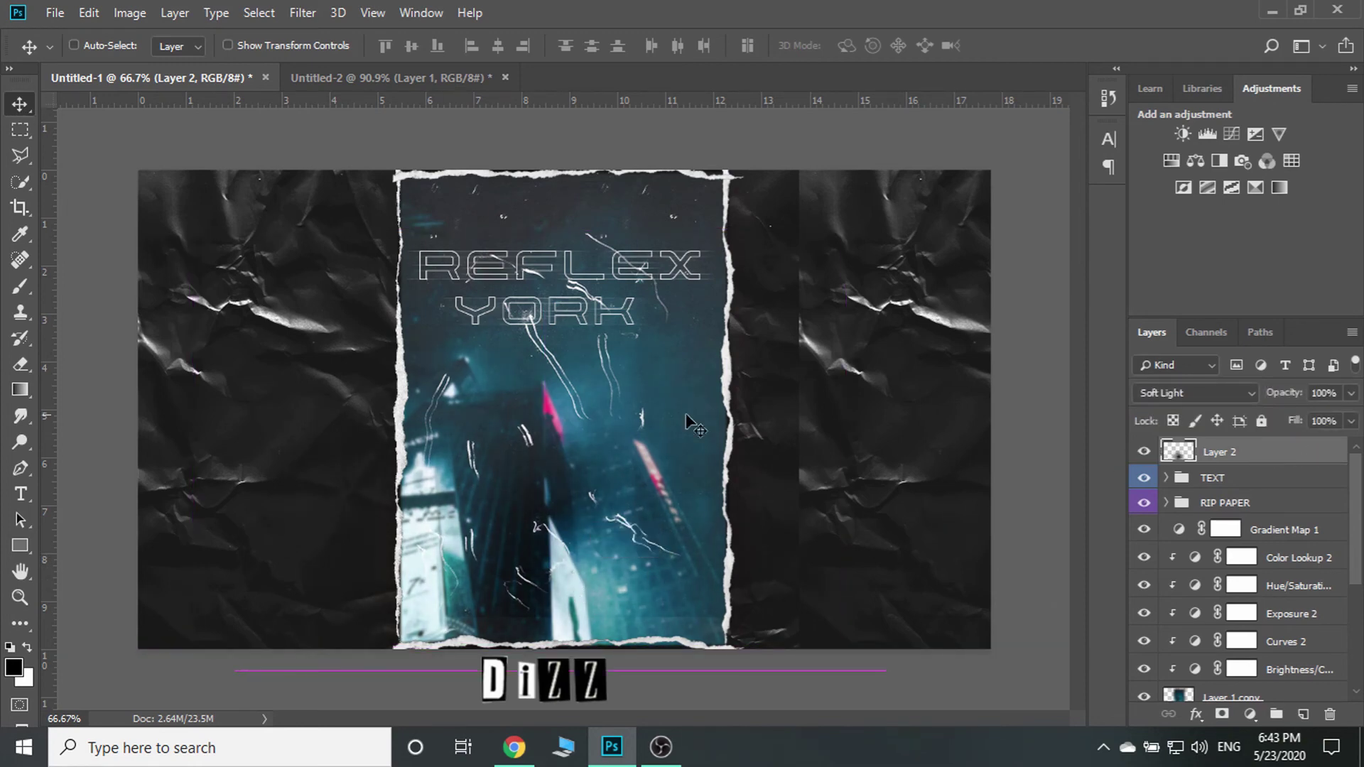
Add a Brightness/Contrast adjustment layer set to Brightness 29 and Contrast 19
click(1183, 135)
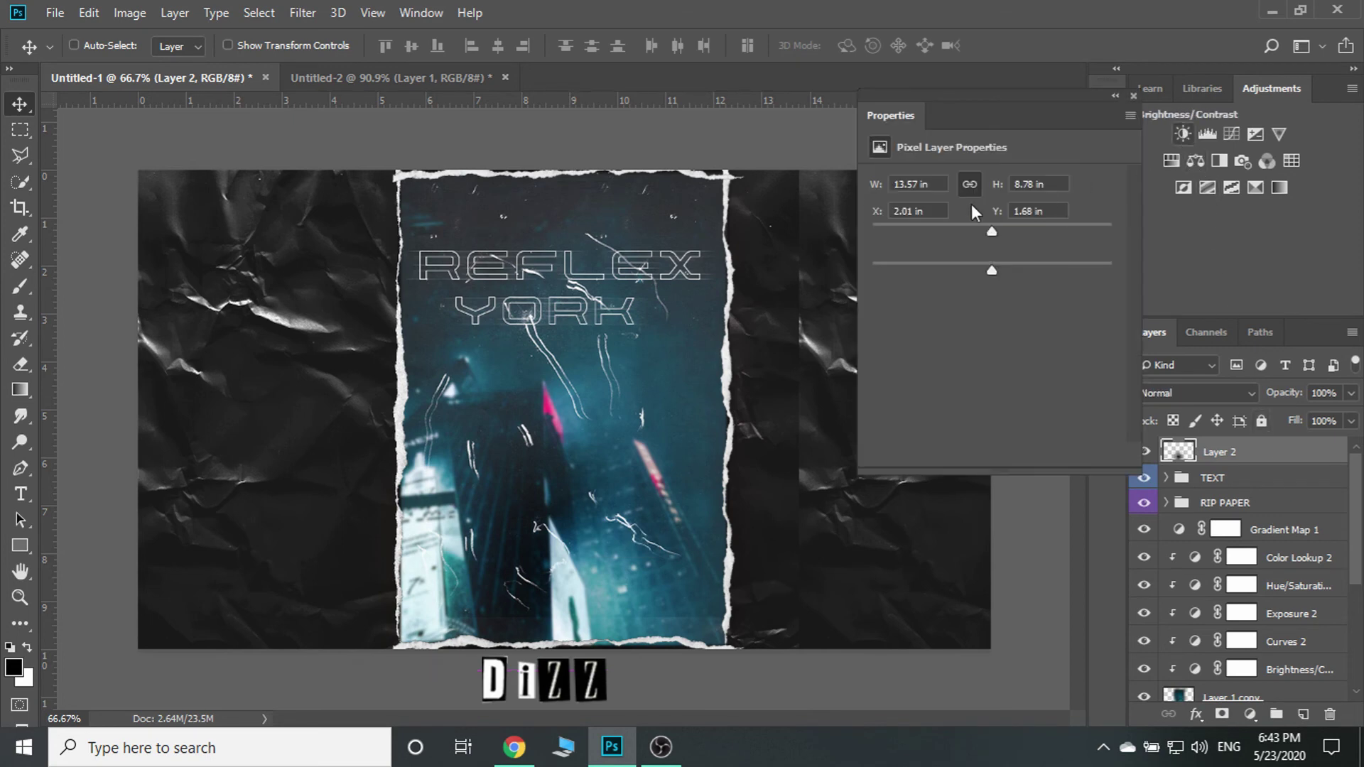
drag(1001, 231, 1008, 234)
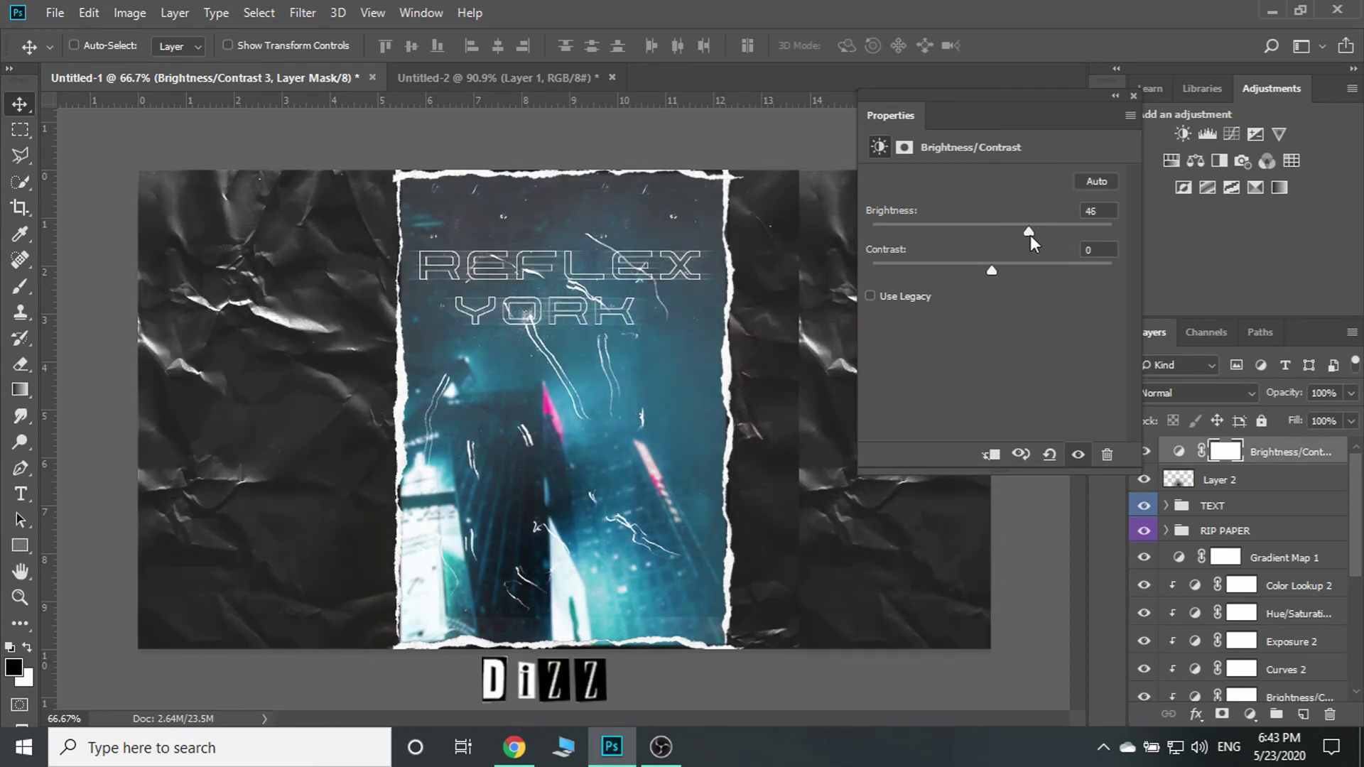
key(shift+Up)
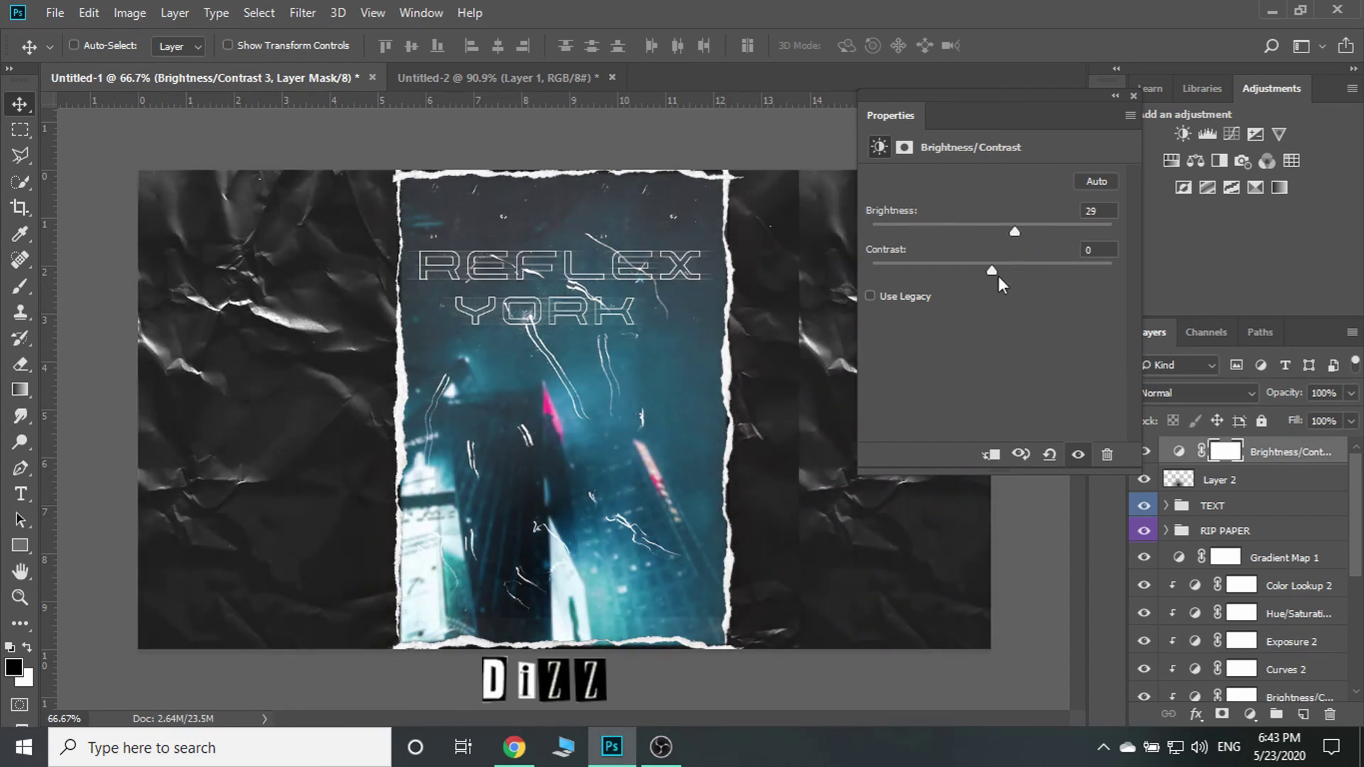
drag(1040, 271, 1028, 271)
Add a Curves layer with the white point lowered and the black point lifted
click(1133, 95)
click(1232, 133)
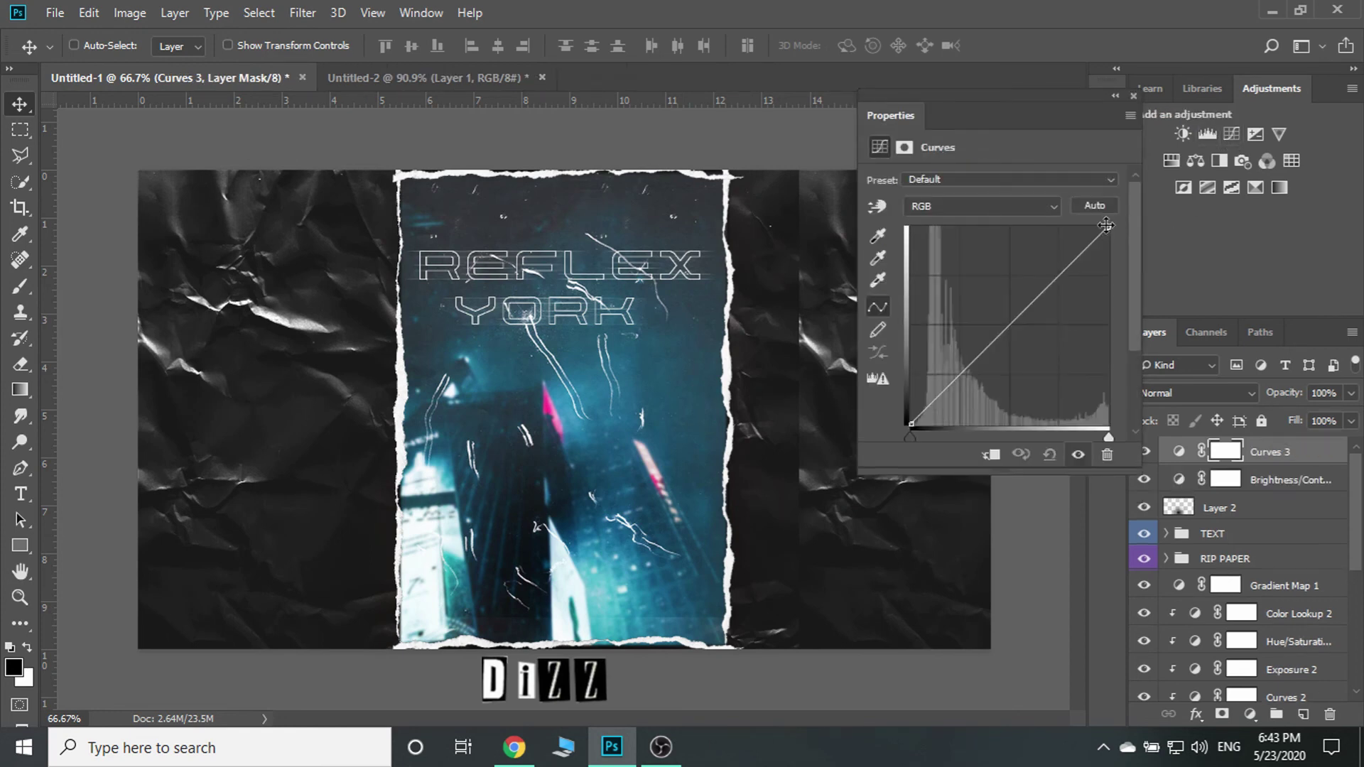
drag(1106, 225, 1108, 235)
click(1013, 329)
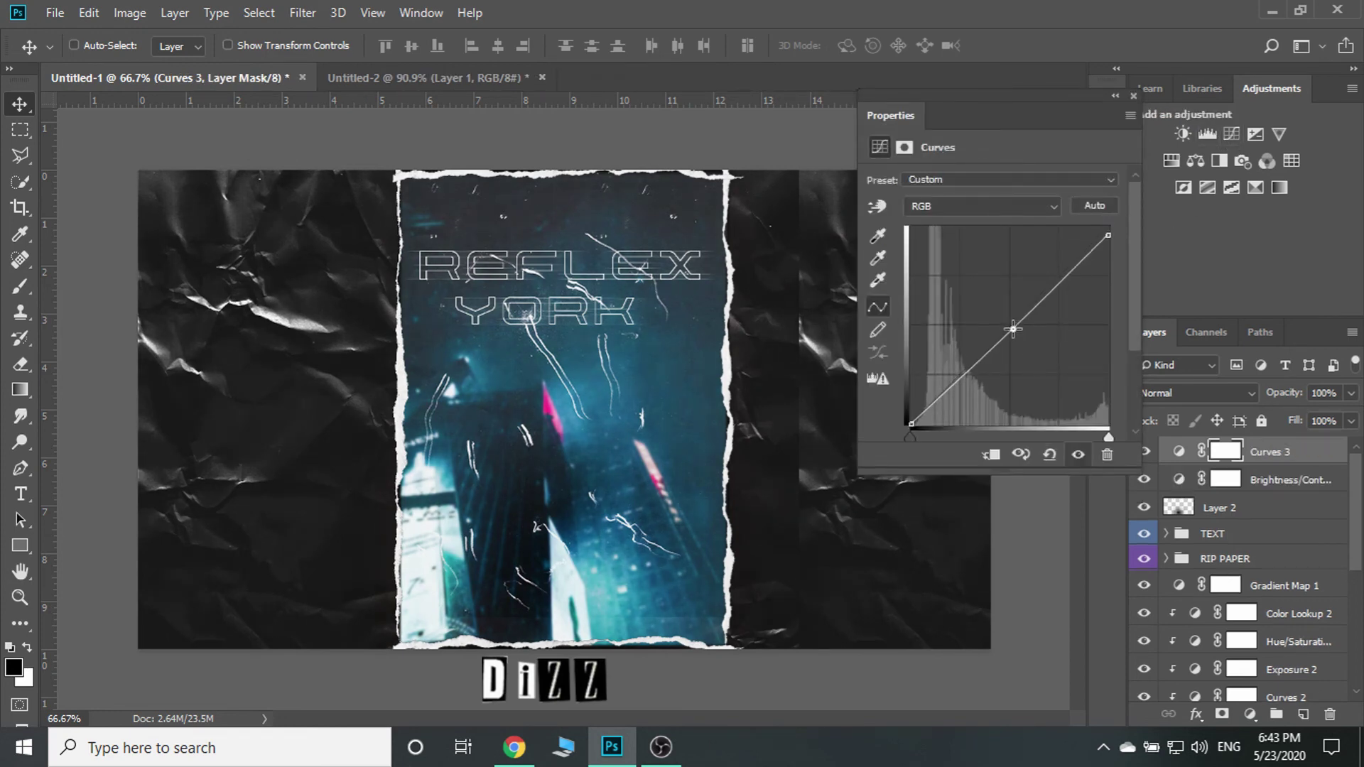
drag(922, 423, 923, 397)
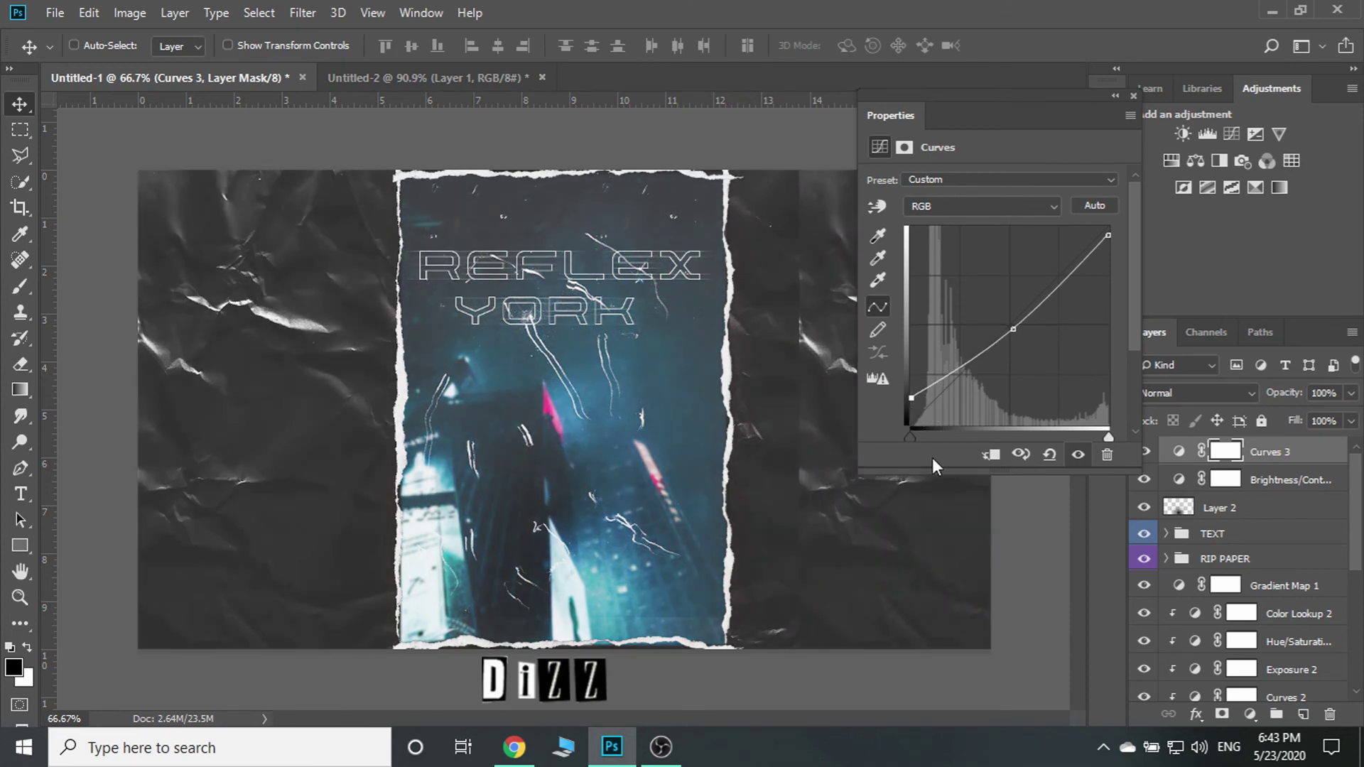
click(1131, 97)
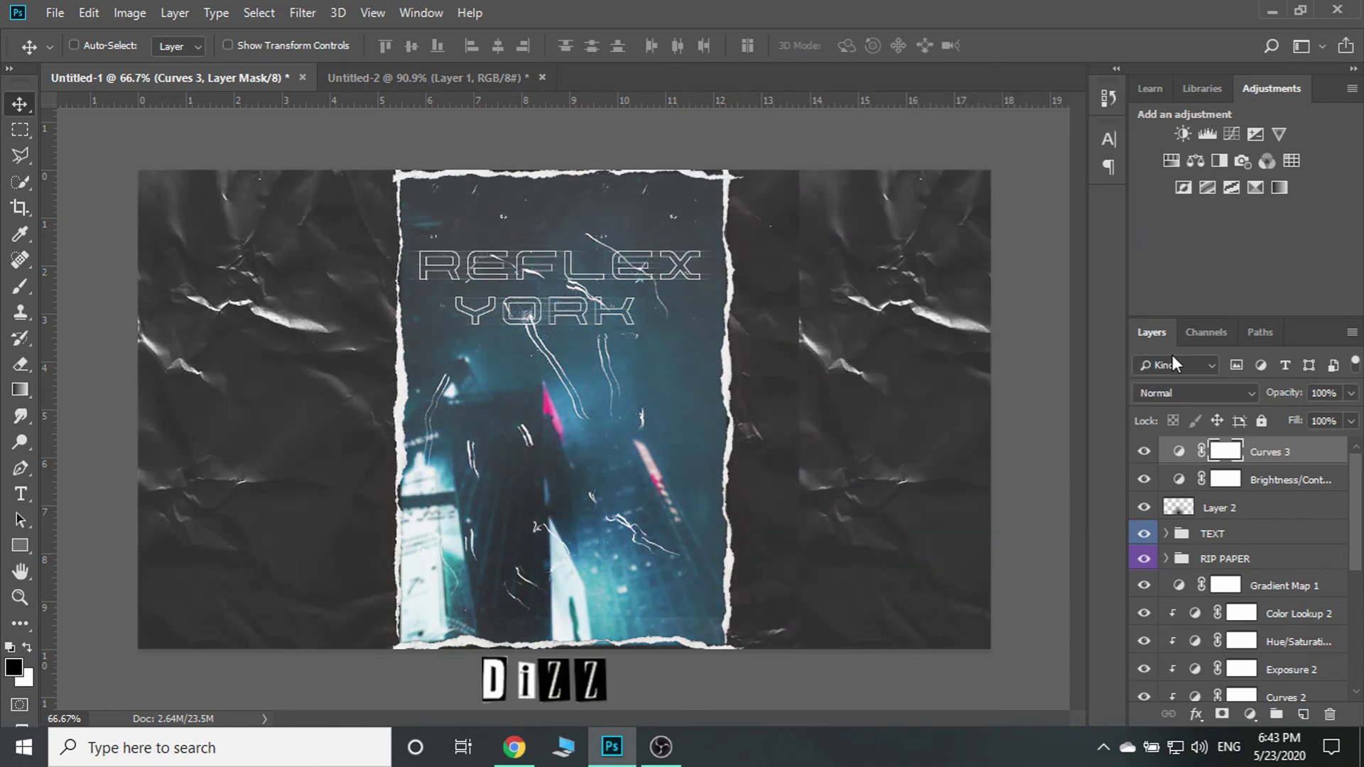
Blend the Curves layer in Overlay at 50% opacity
click(1194, 393)
click(1157, 245)
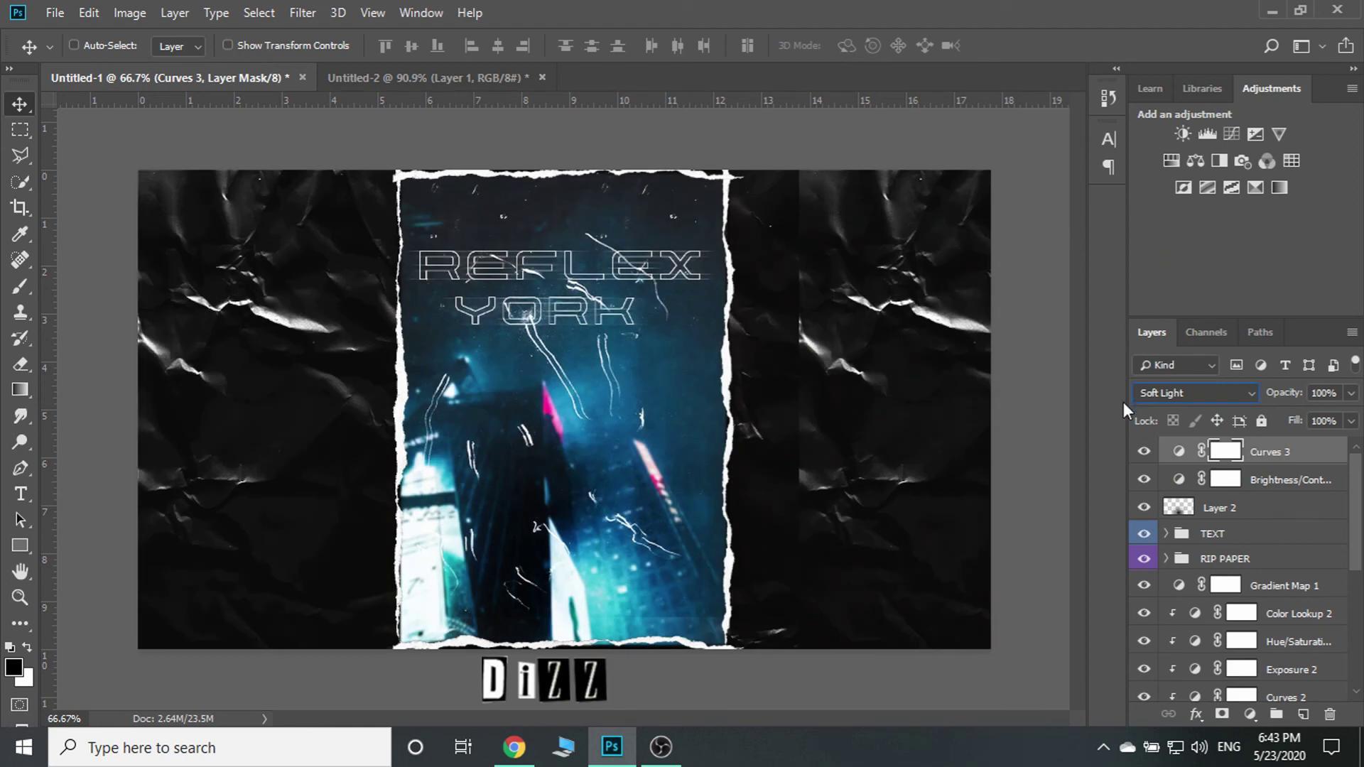
key(shift+plus)
key(shift+plus)
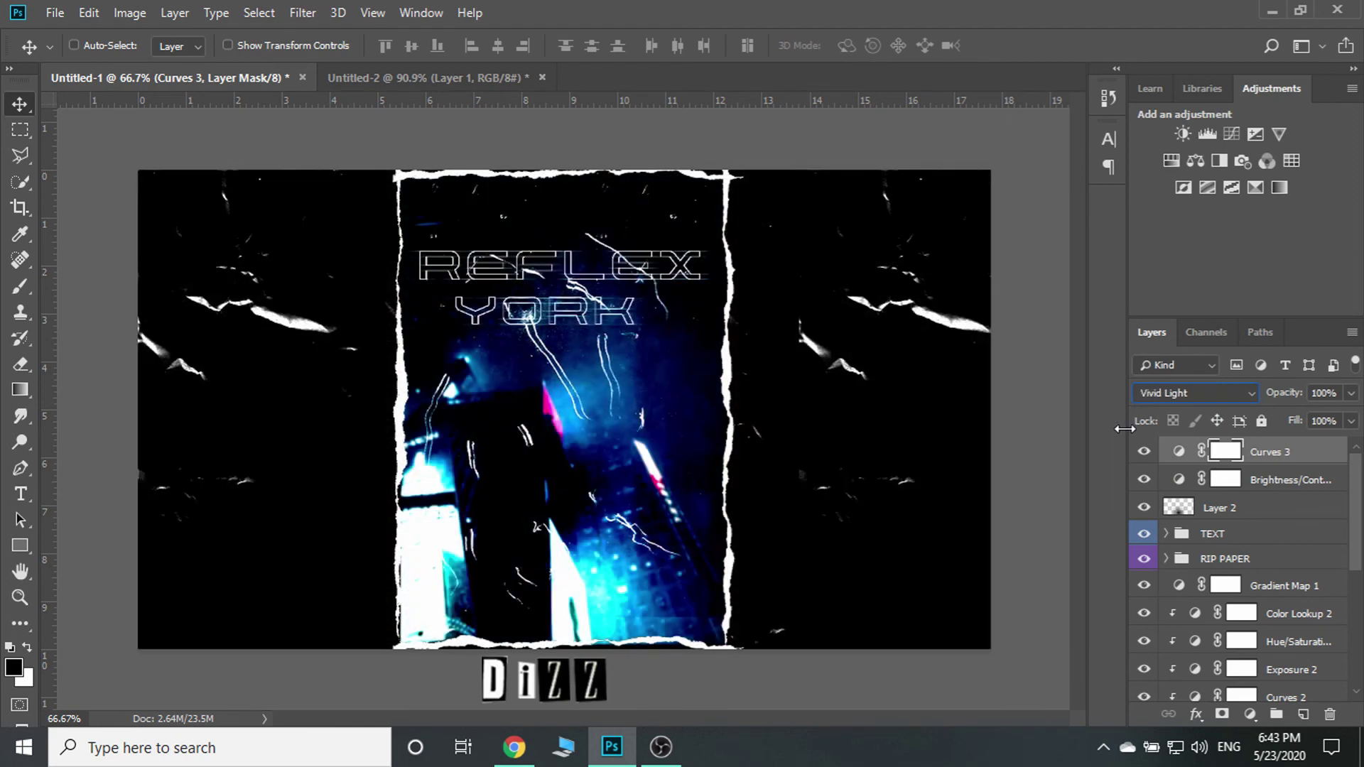
key(shift+minus)
key(shift+minus)
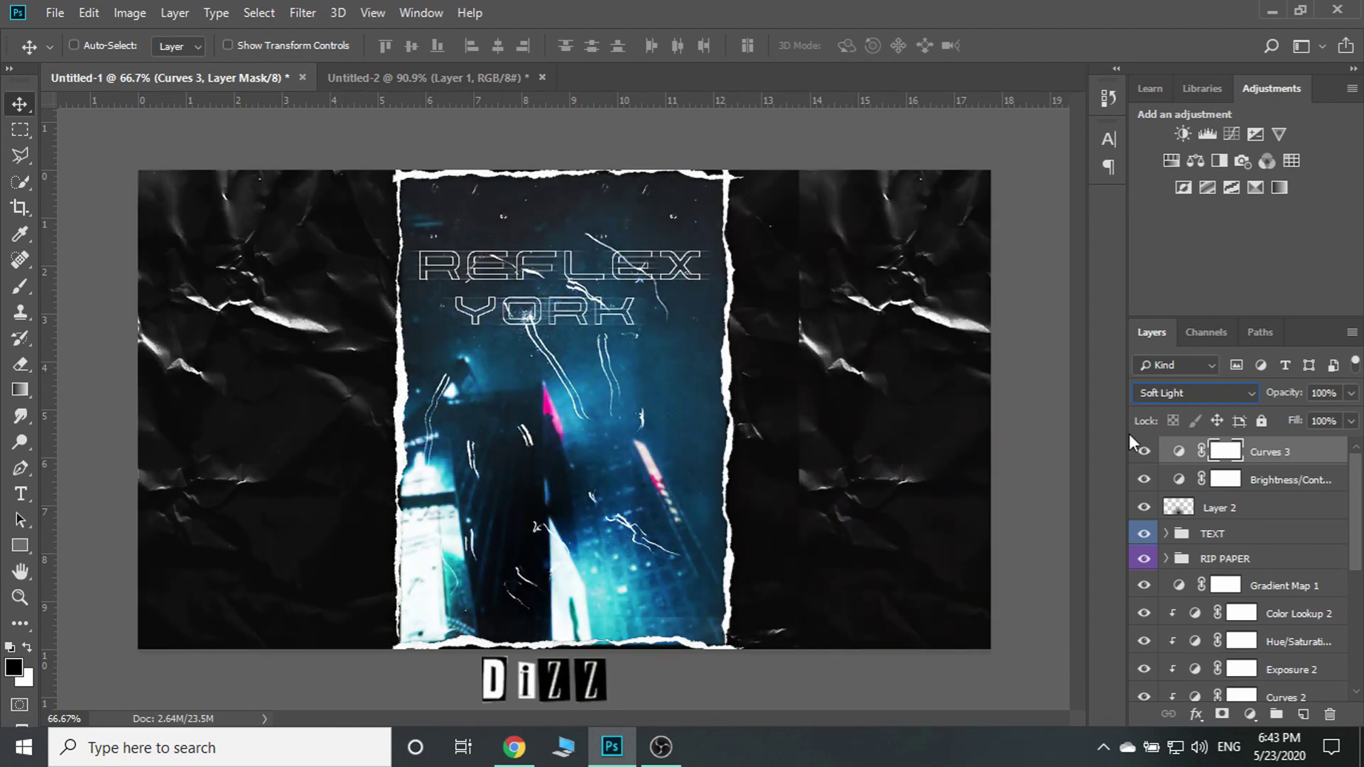
key(shift+plus)
key(shift+minus)
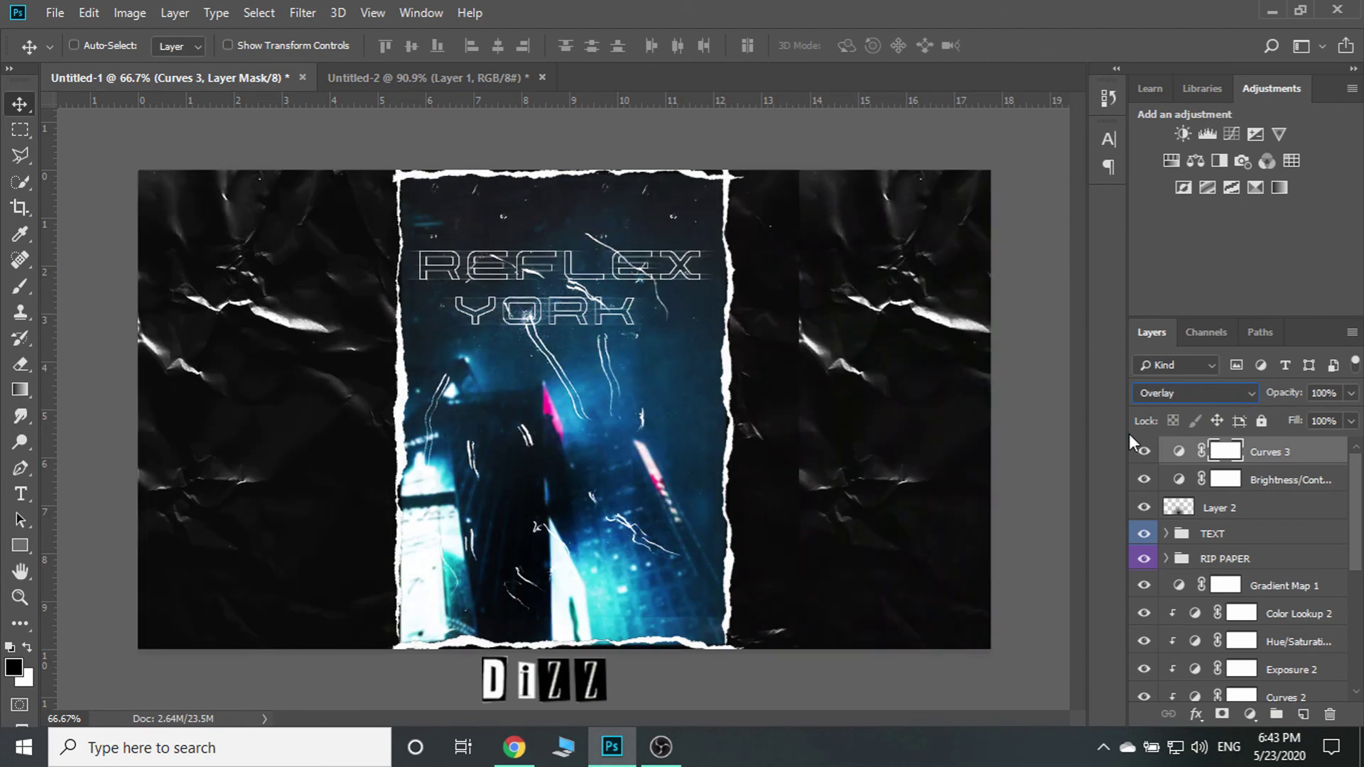
key(shift+minus)
drag(1302, 395, 1237, 400)
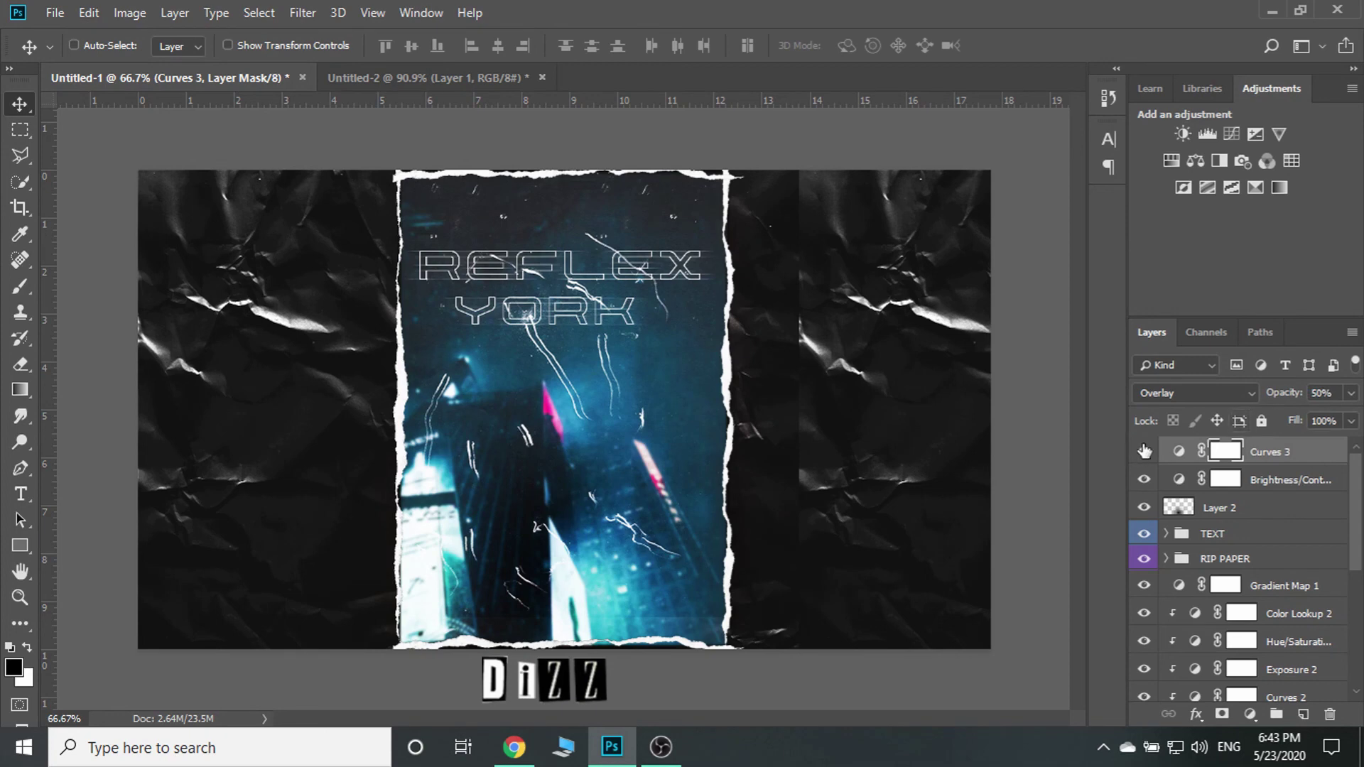
Add an Exposure layer with offset +0.0042 at 75% opacity
click(1259, 134)
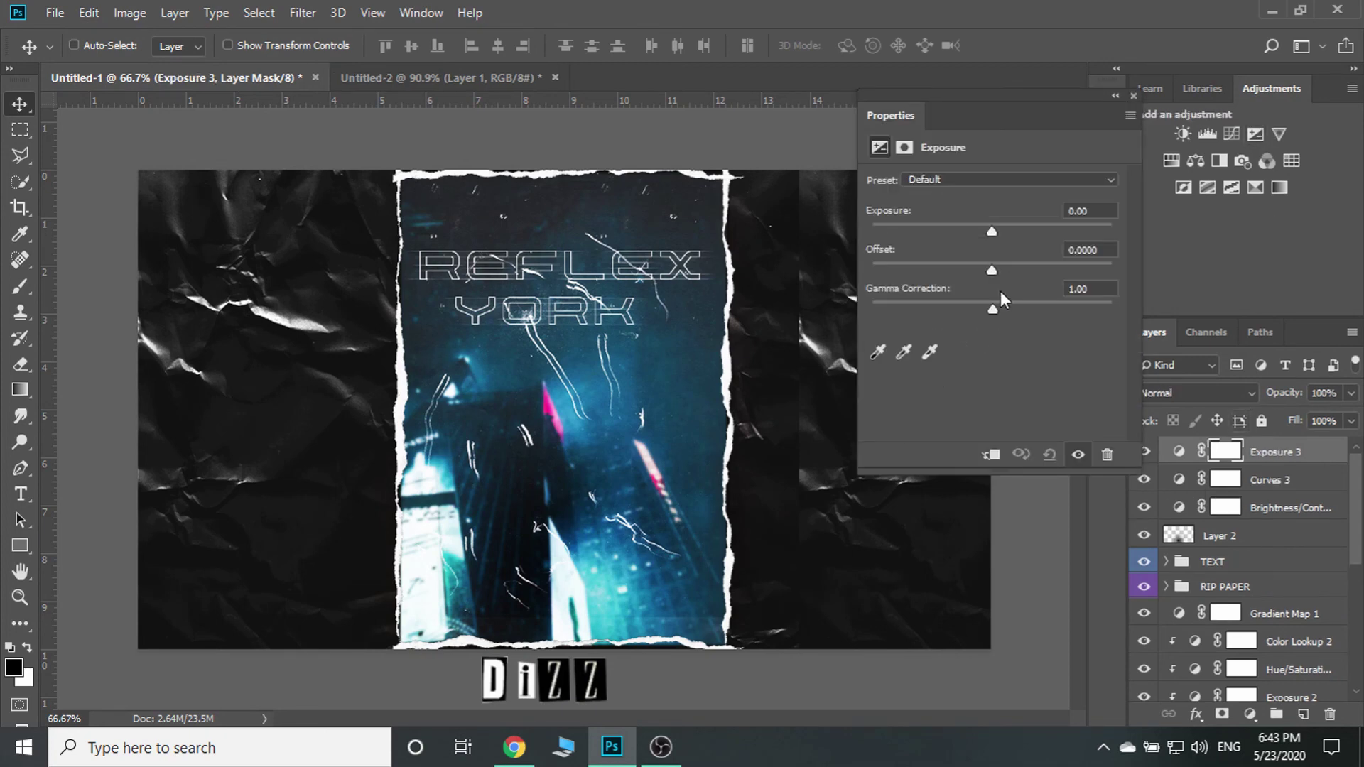
drag(995, 266, 991, 266)
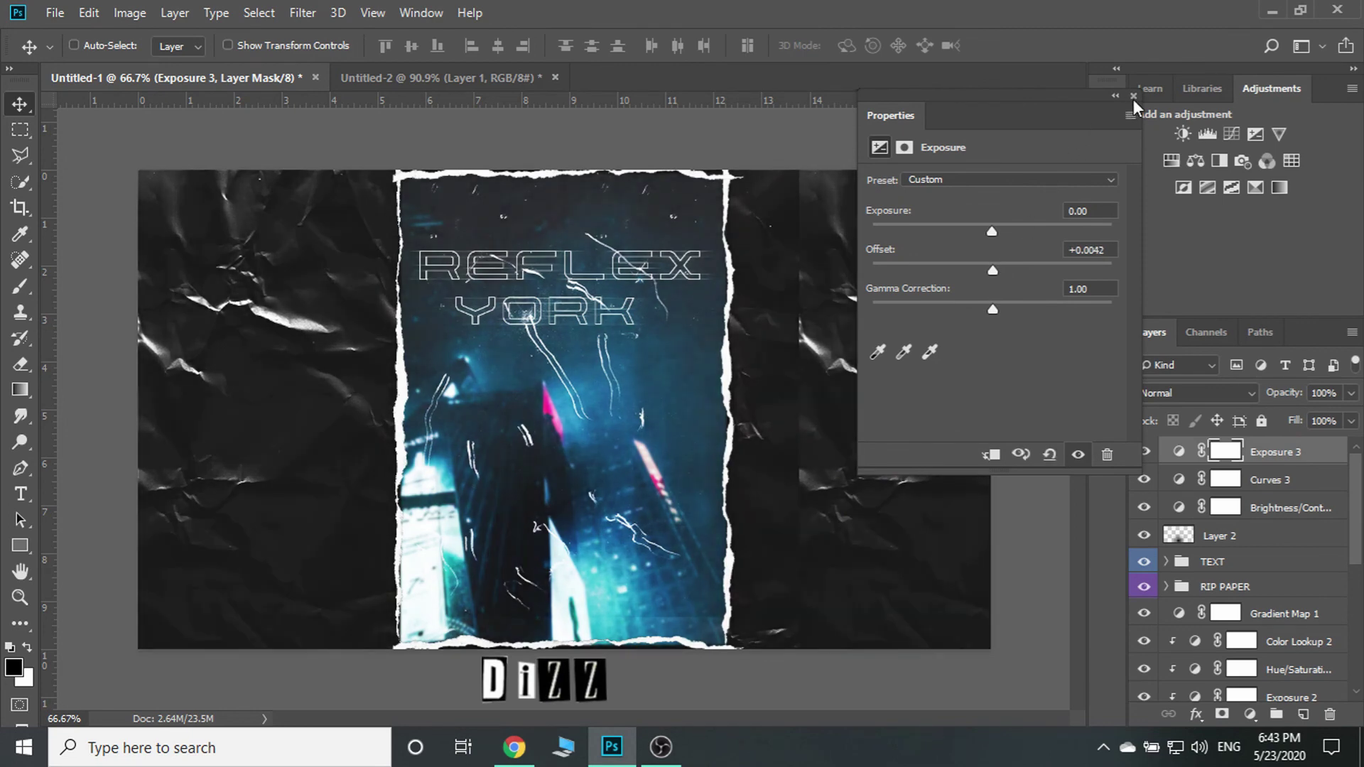
click(1133, 96)
drag(1285, 399, 1253, 395)
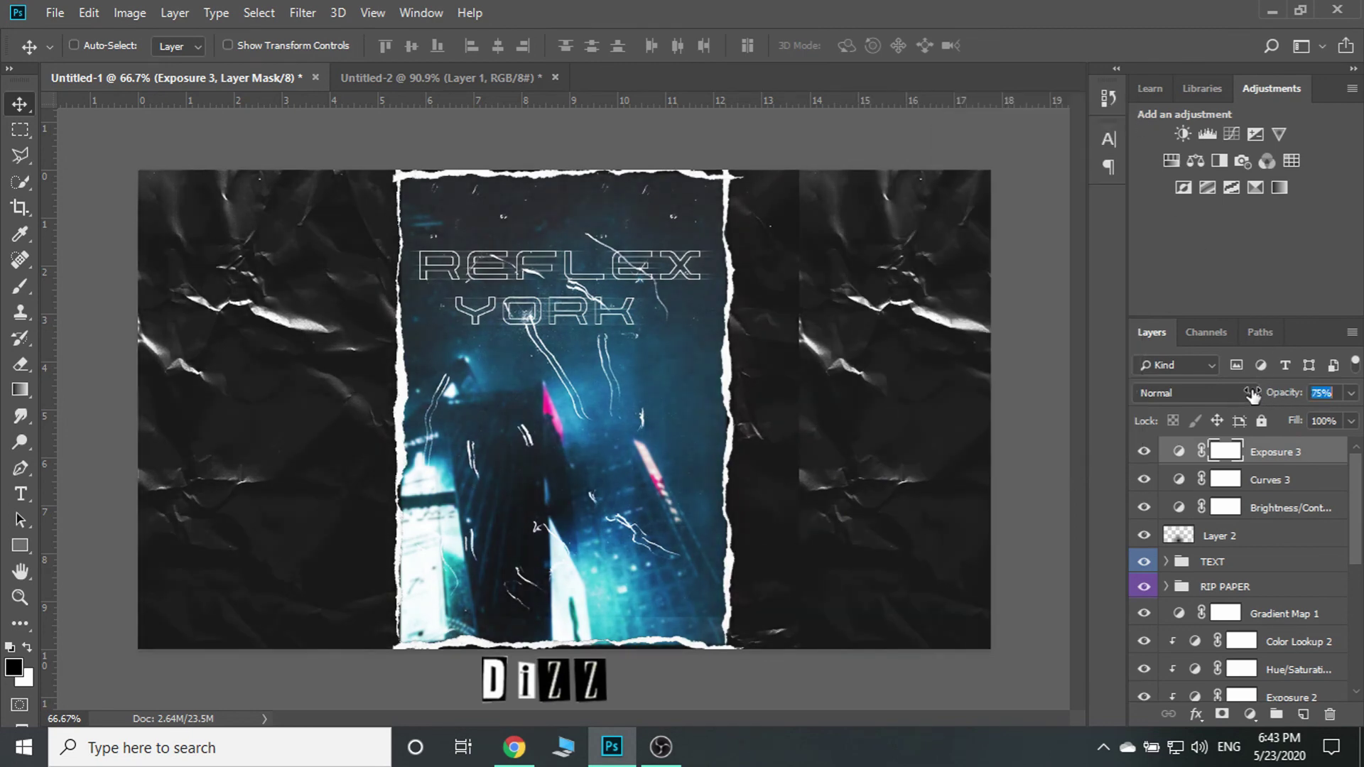
click(755, 336)
Hide and show the TEXT group to compare the result
click(1212, 560)
click(1142, 562)
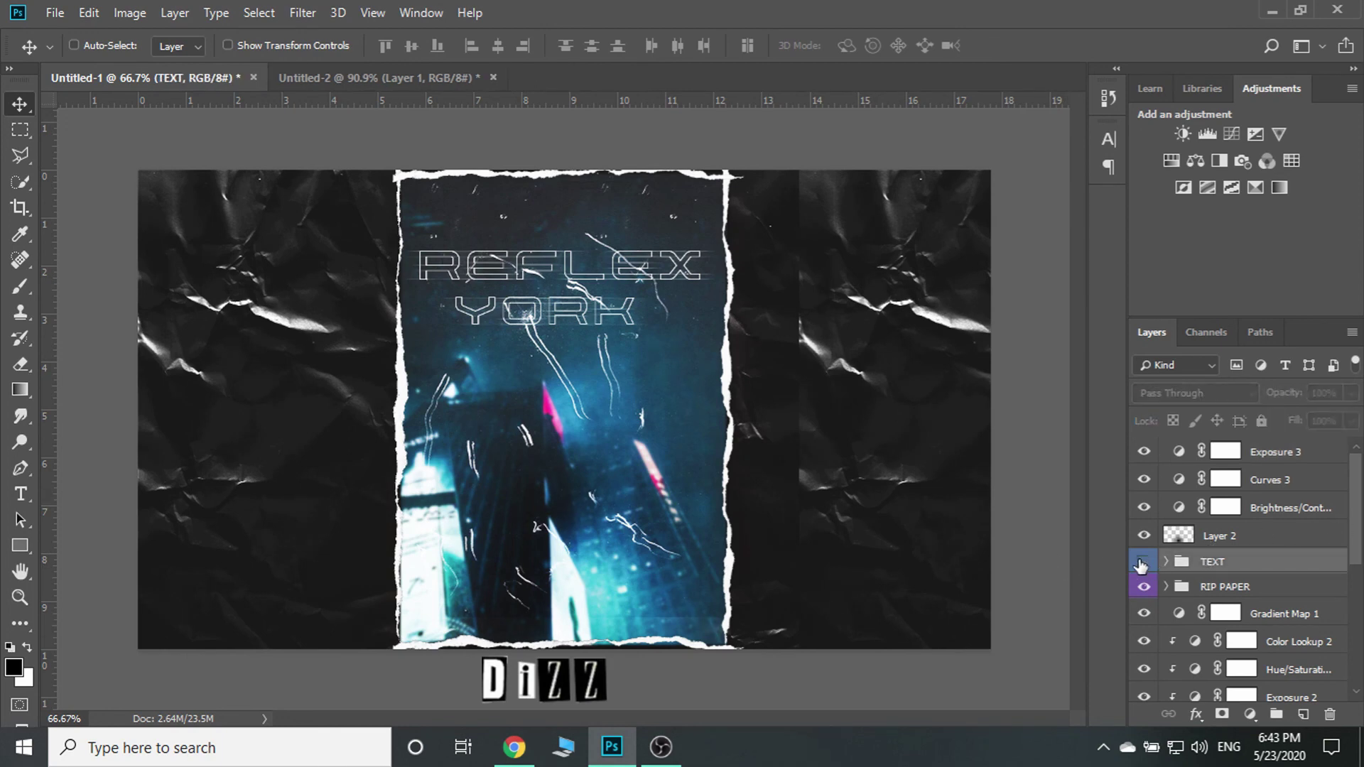
click(1142, 562)
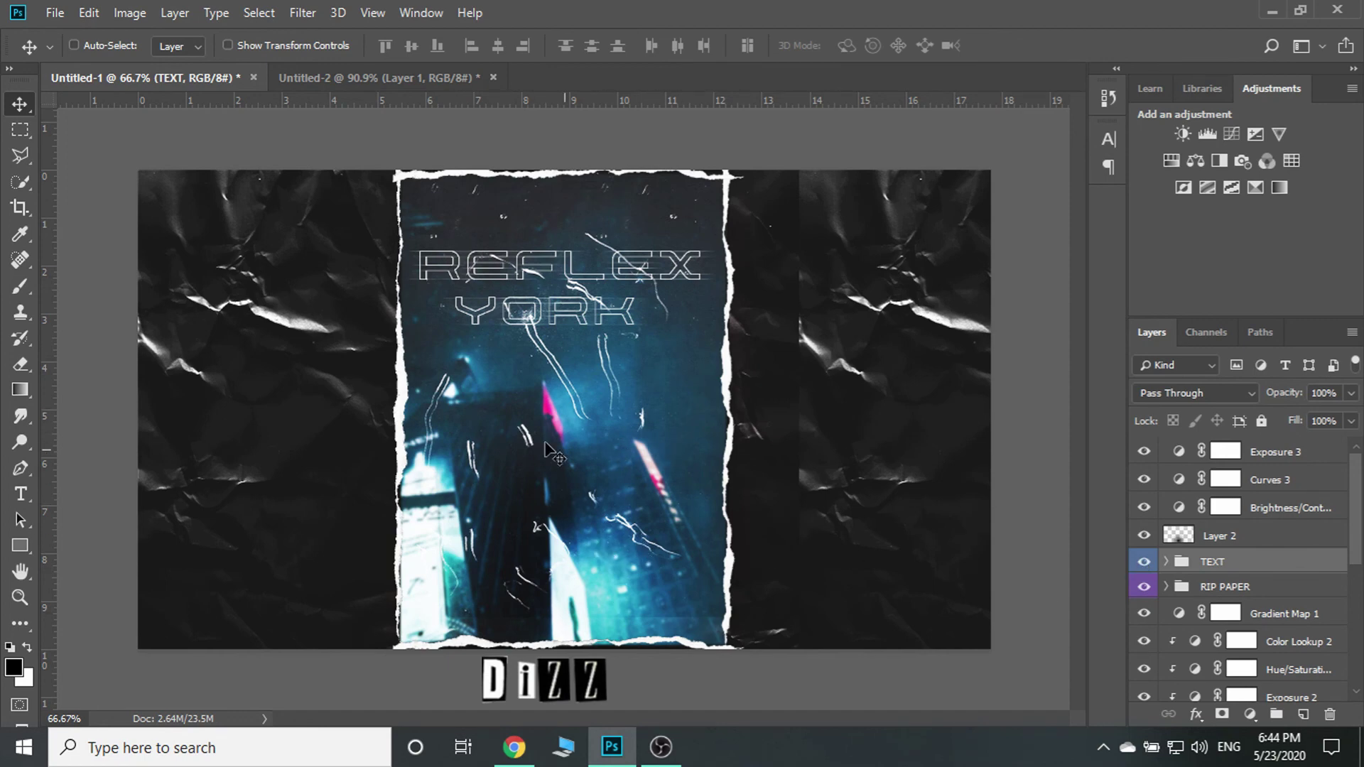
Add a Color Lookup layer above Exposure 3 and preview LUTs from 2Strip to Moonlight
click(1297, 453)
click(1290, 162)
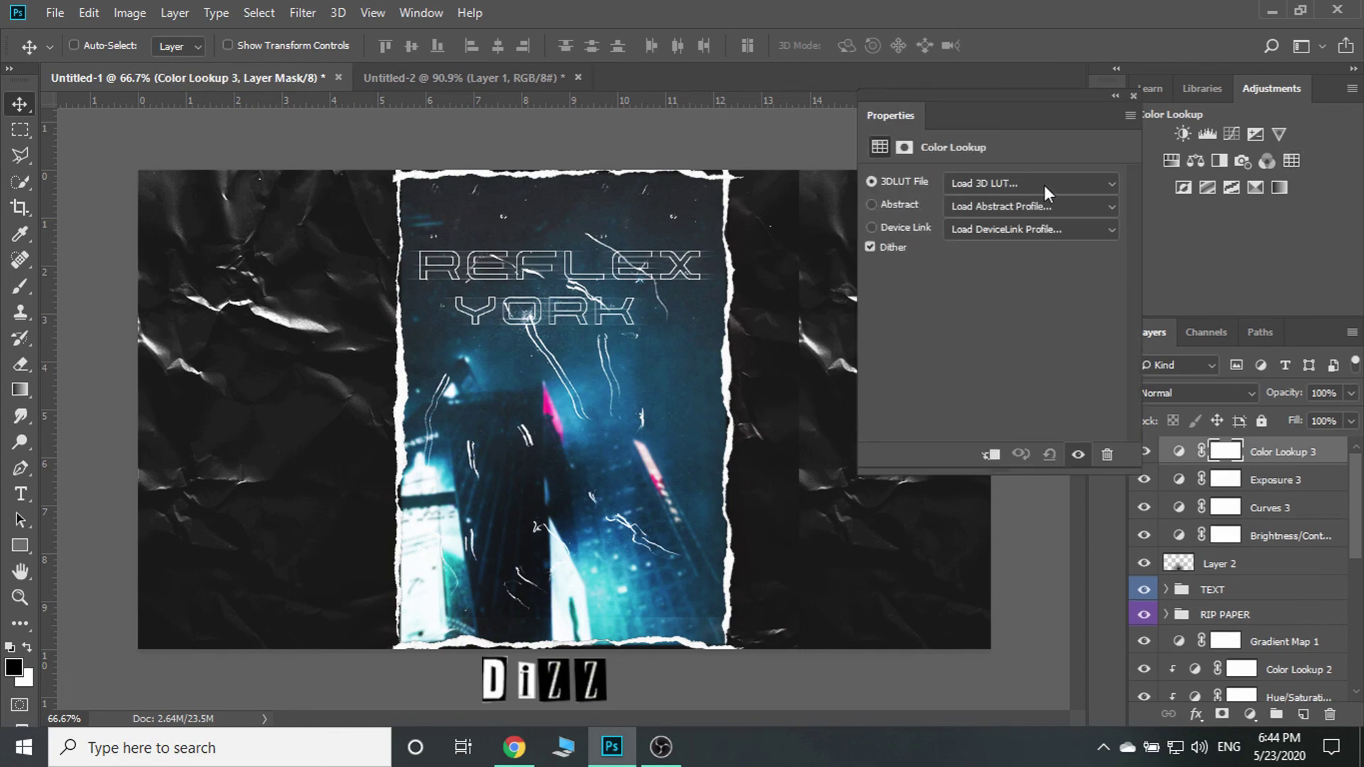
click(1044, 185)
click(993, 220)
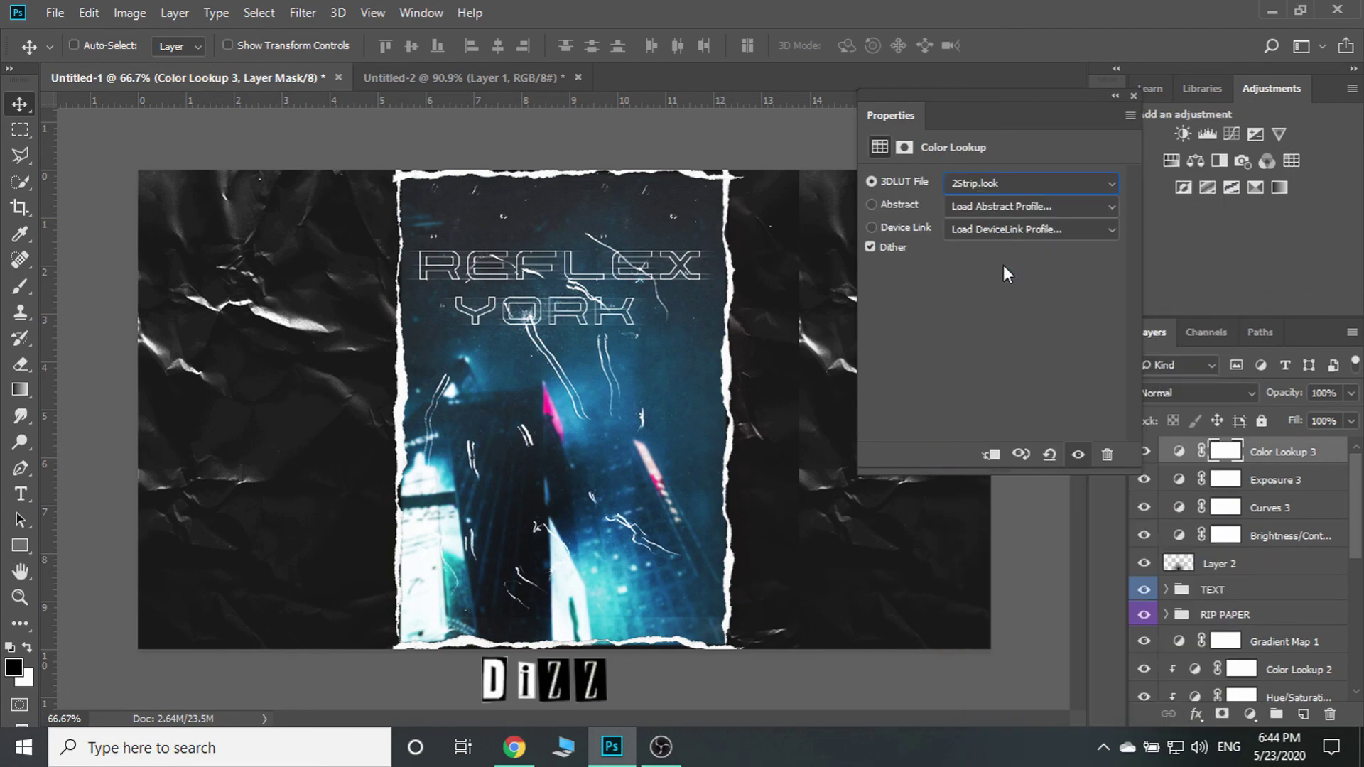
key(Down)
key(Down)
key(Down)
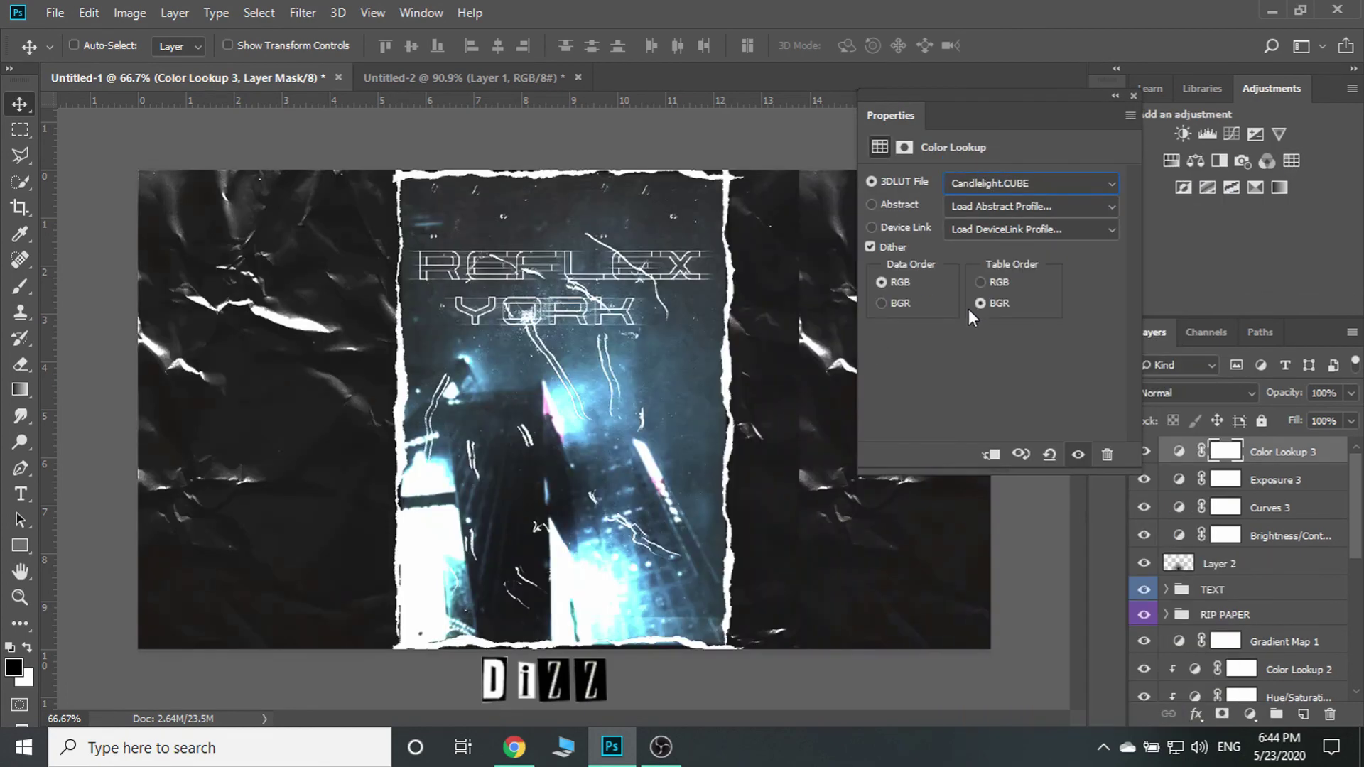
key(Down)
key(Down)
key(Down)
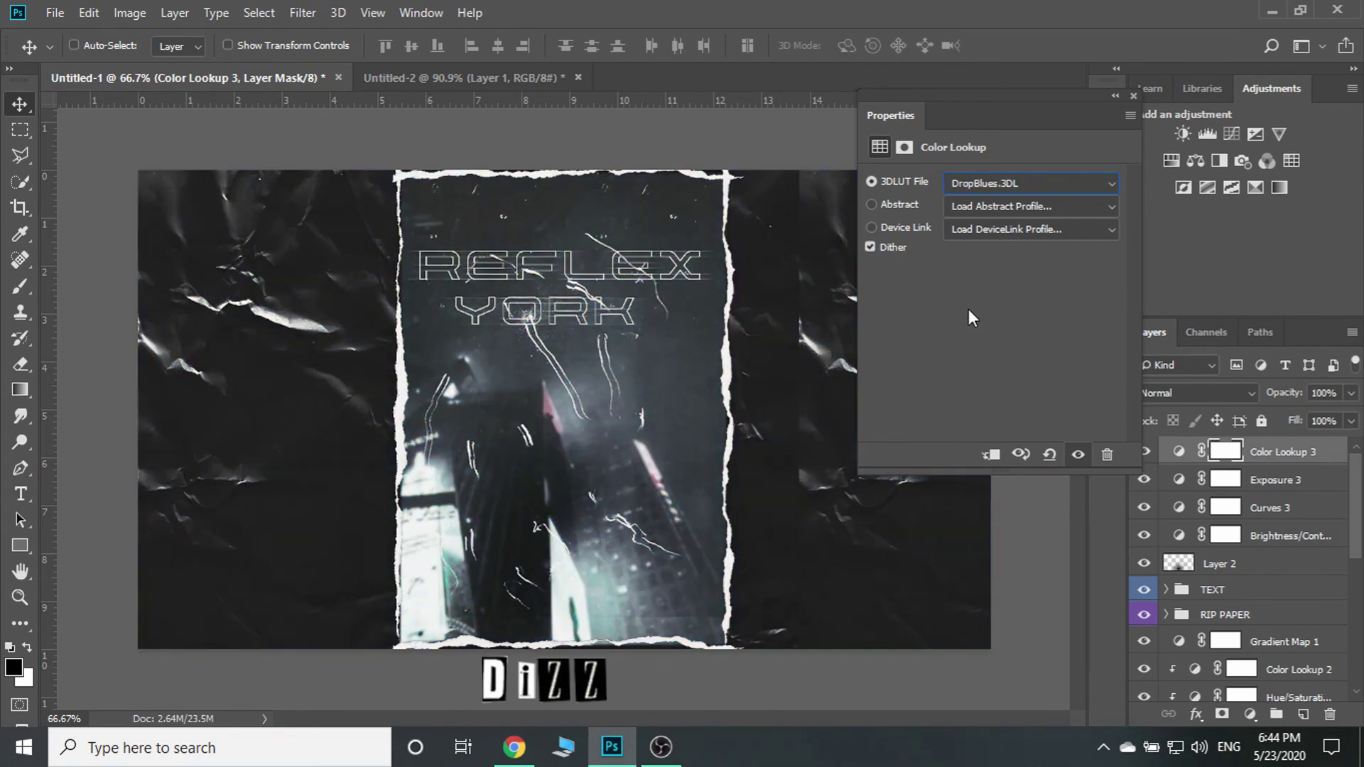
key(Down)
key(Down)
key(Down)
key(Down)
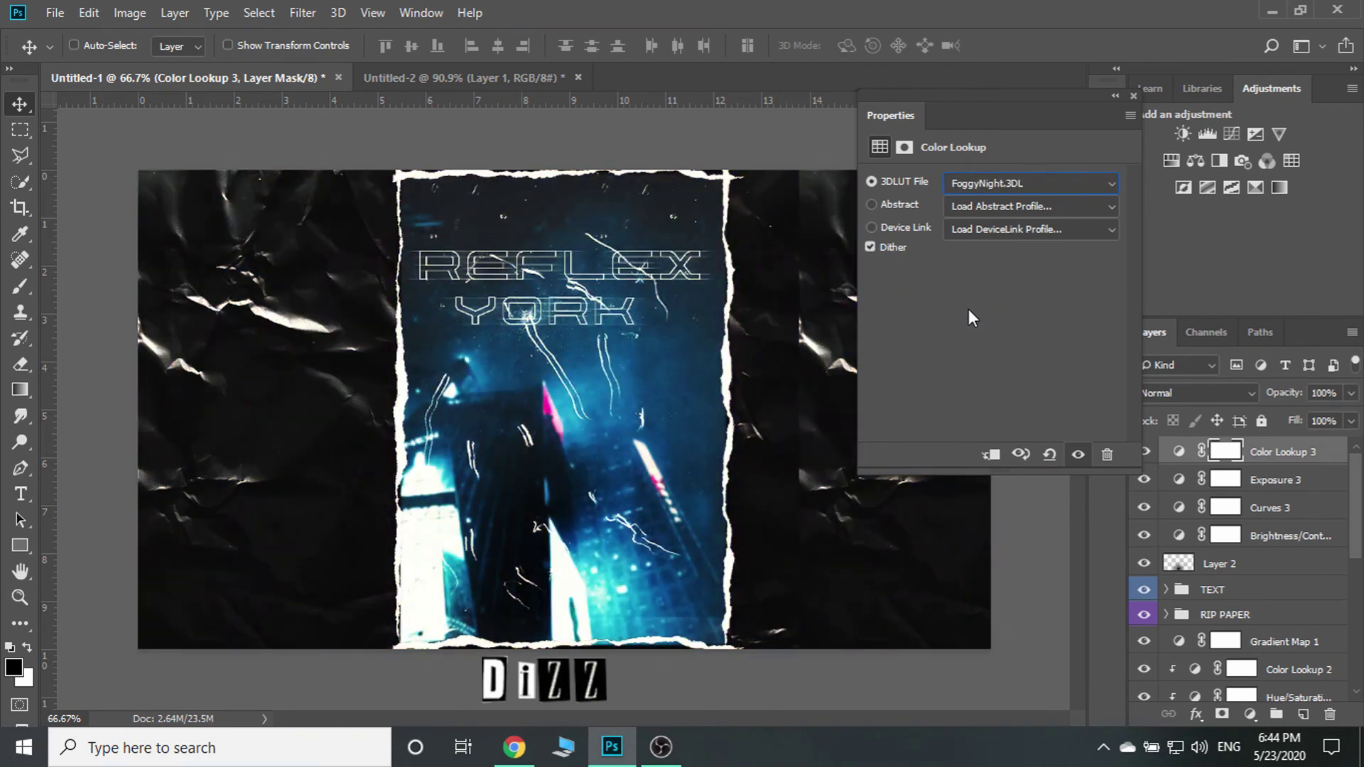
key(Down)
key(Down)
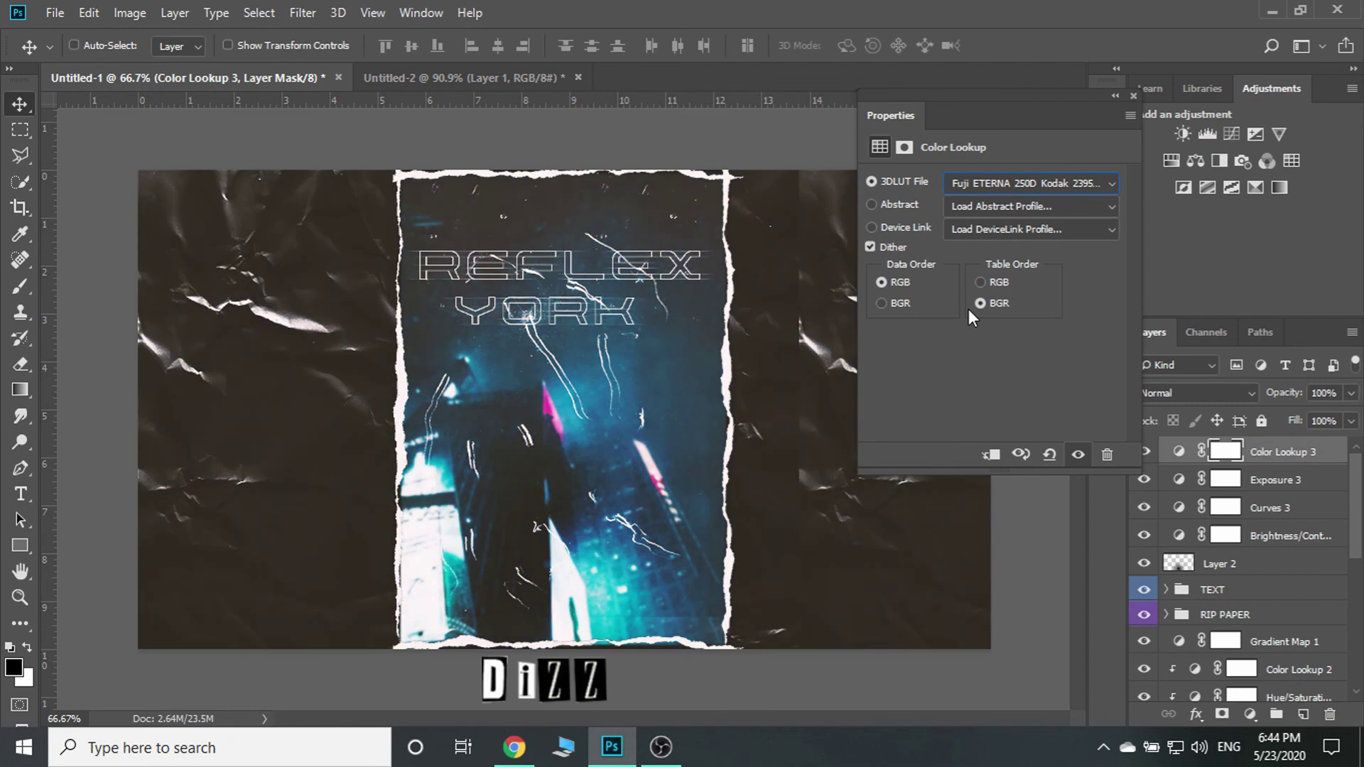
key(Down)
key(Down)
key(Down)
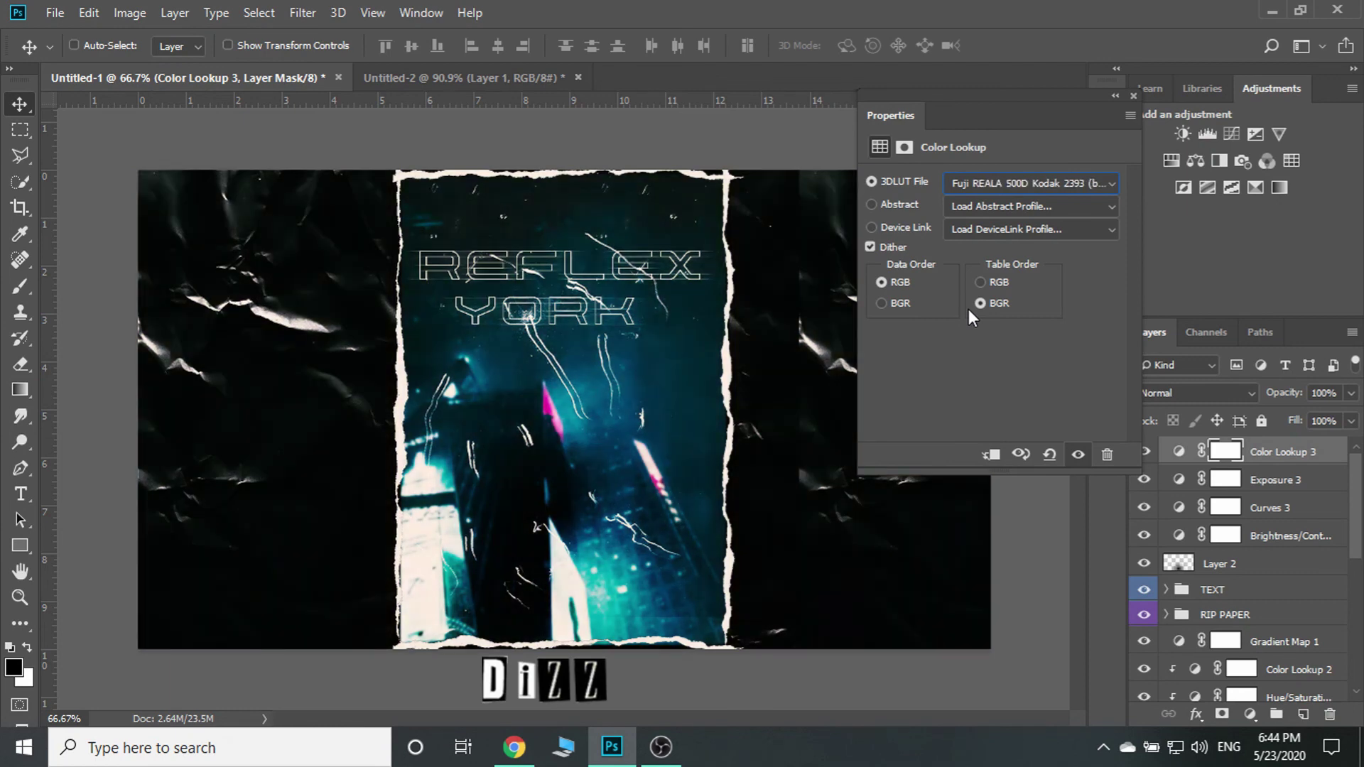
key(Down)
key(Down)
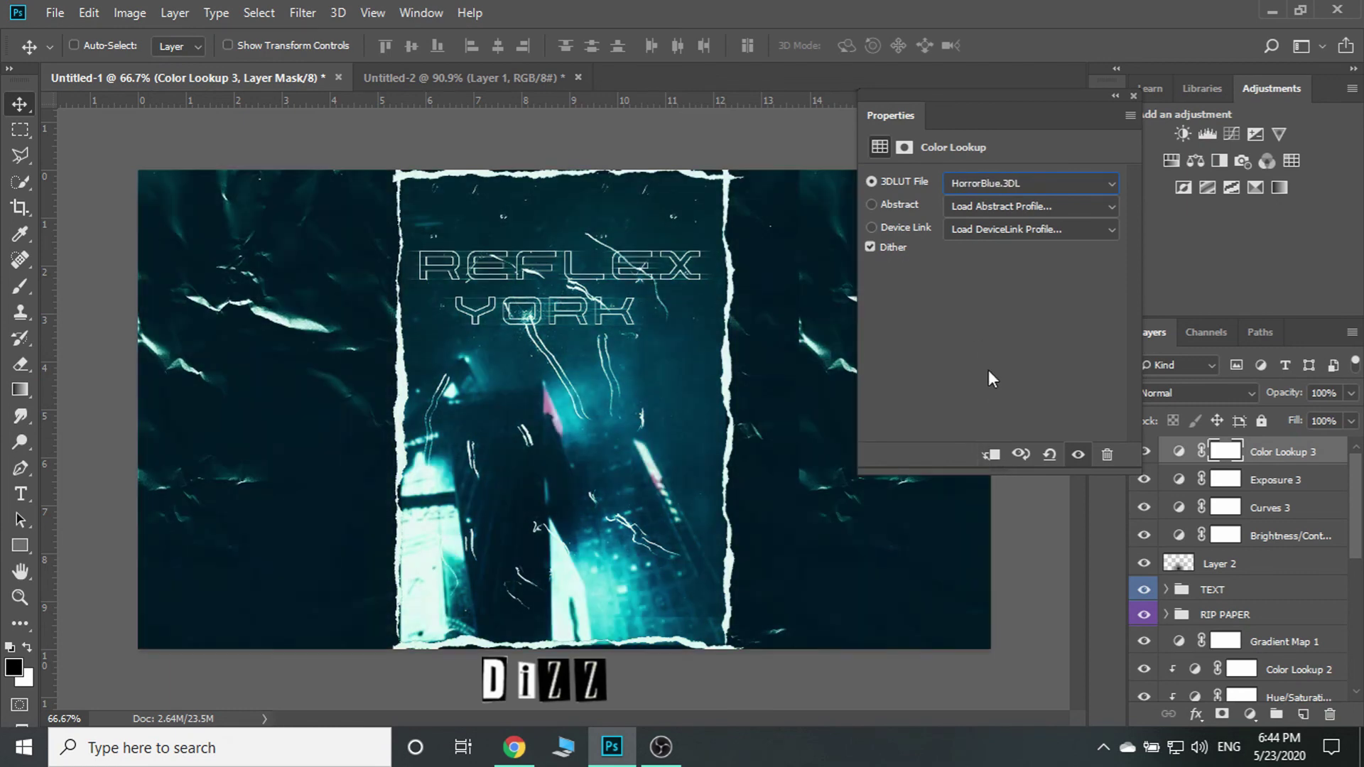
key(Down)
key(Down)
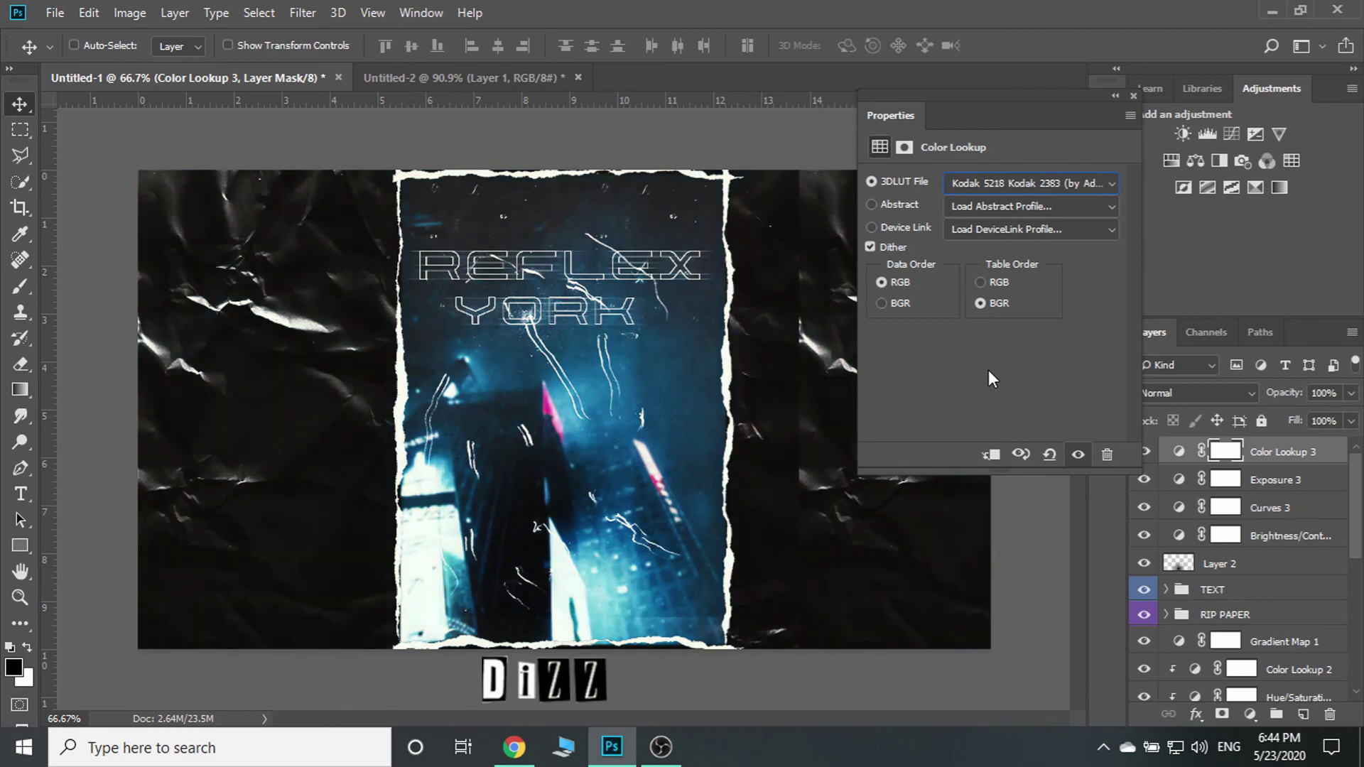
key(Down)
key(Down)
key(Down)
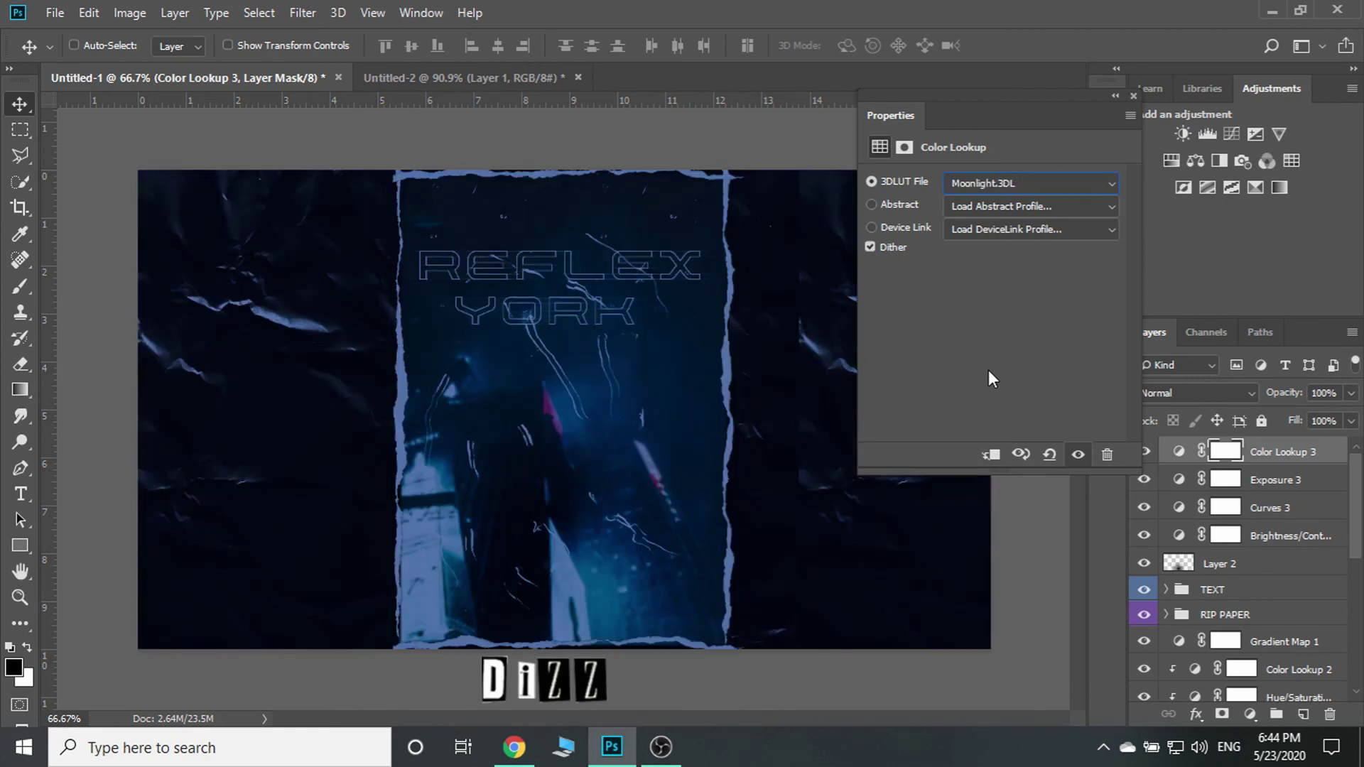
key(Down)
key(Down)
key(Down)
key(Down)
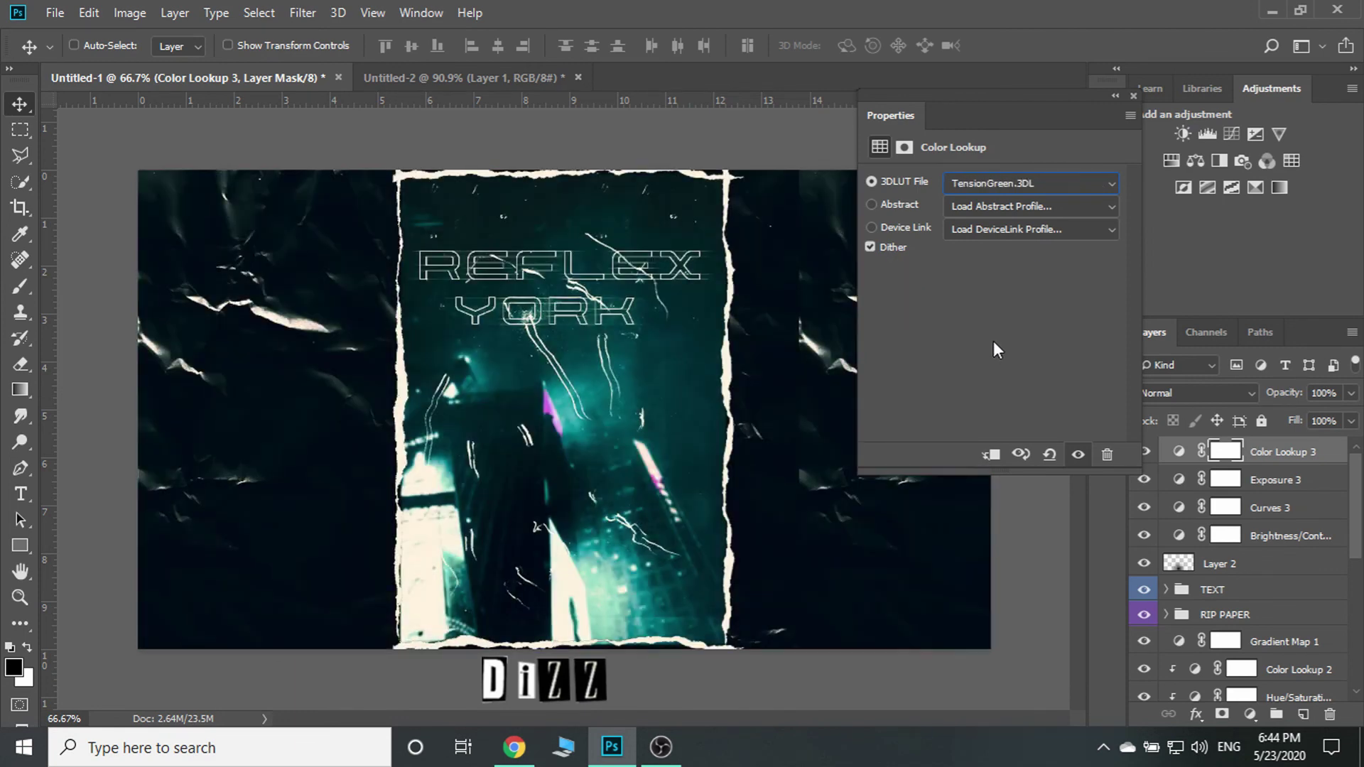
Set the Color Lookup 3DLUT file to Crisp_Winter.look
click(978, 184)
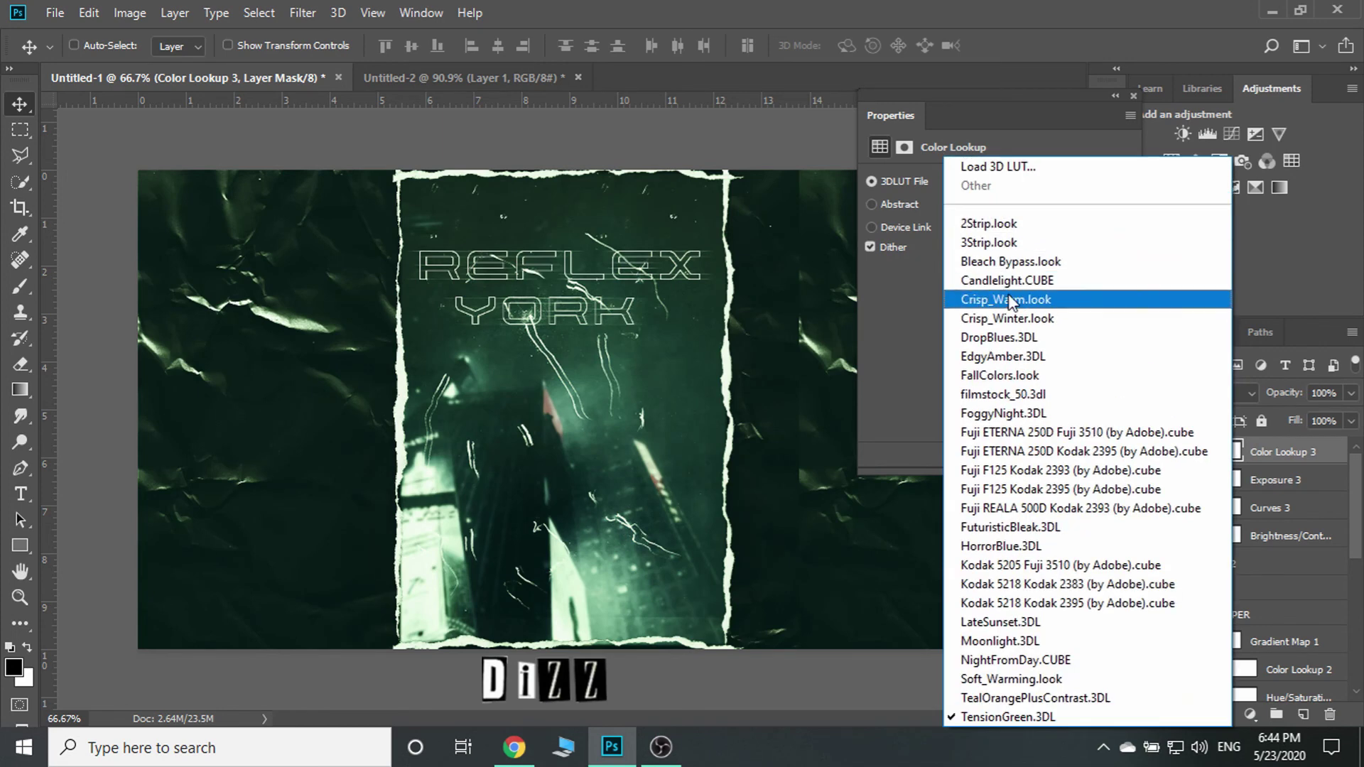
click(1002, 296)
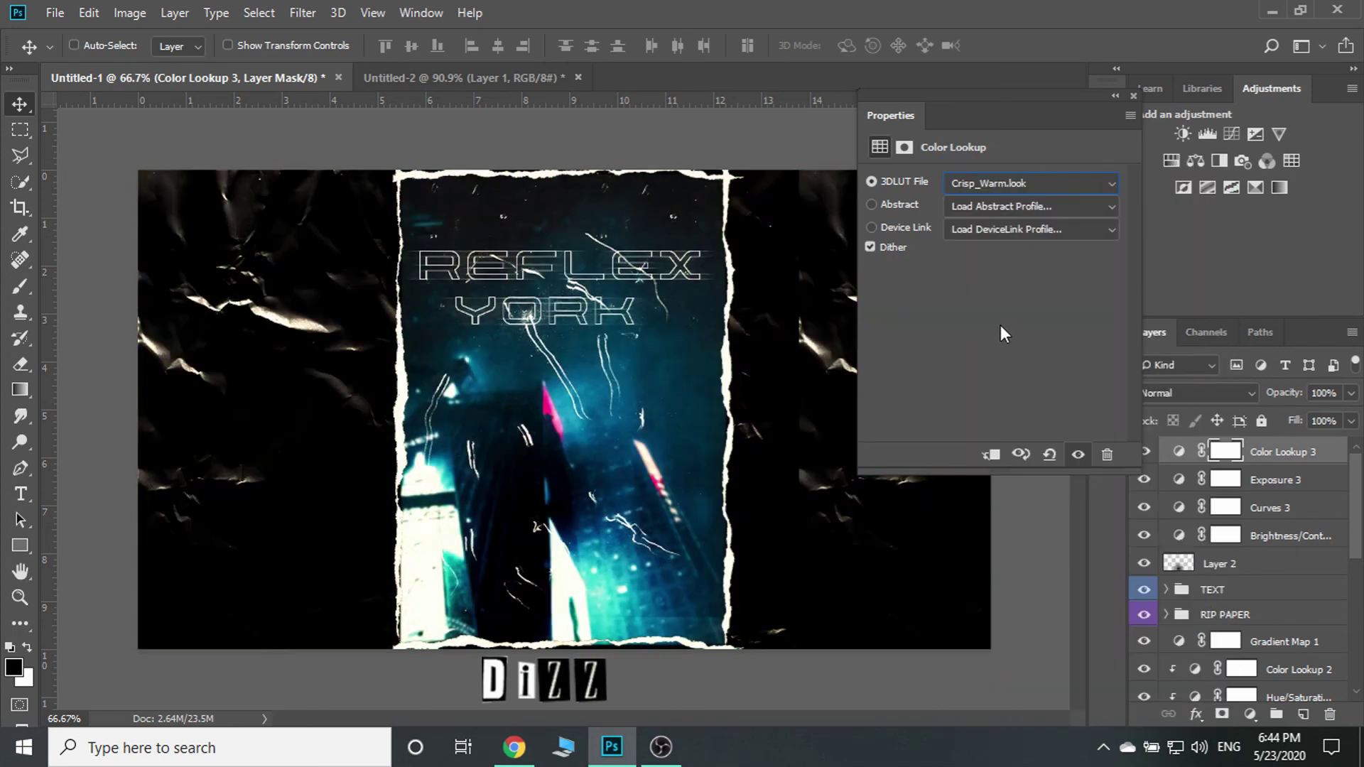
key(Down)
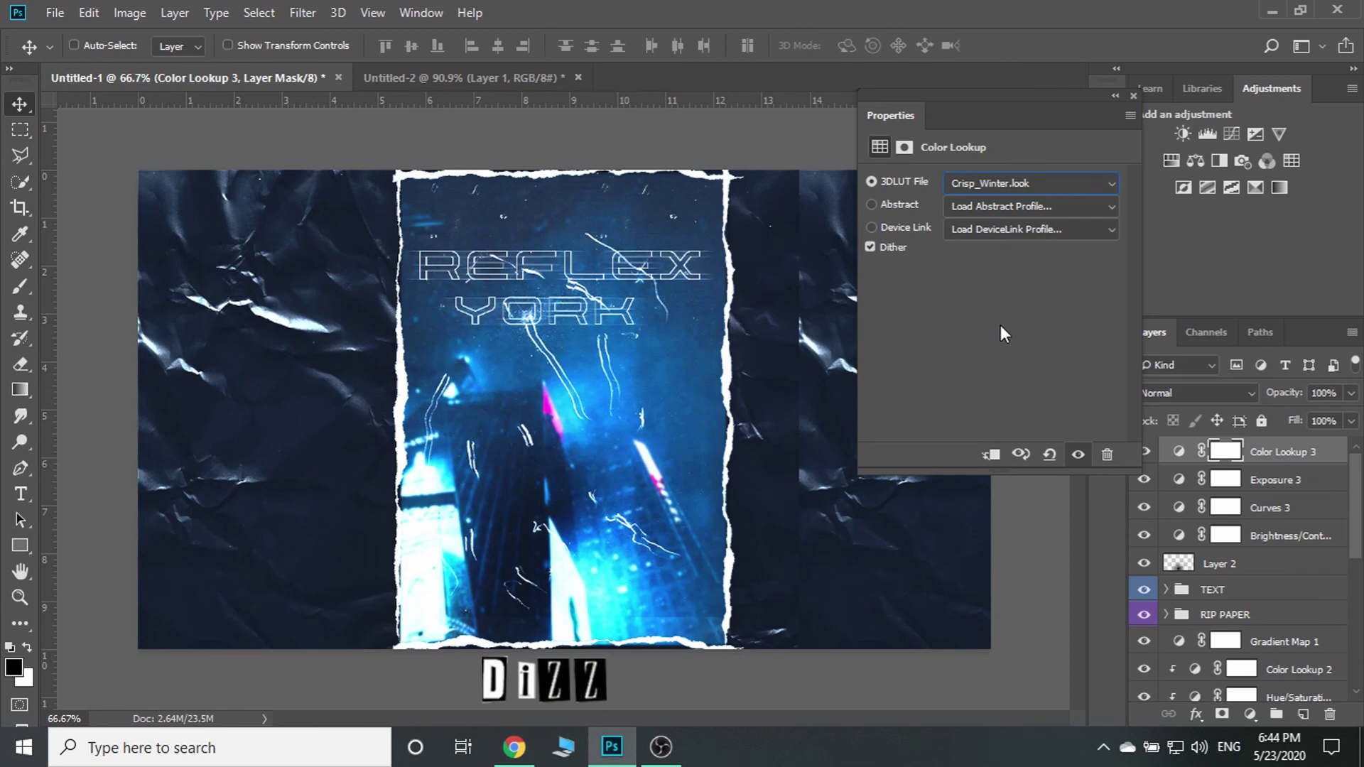
key(Down)
key(Down)
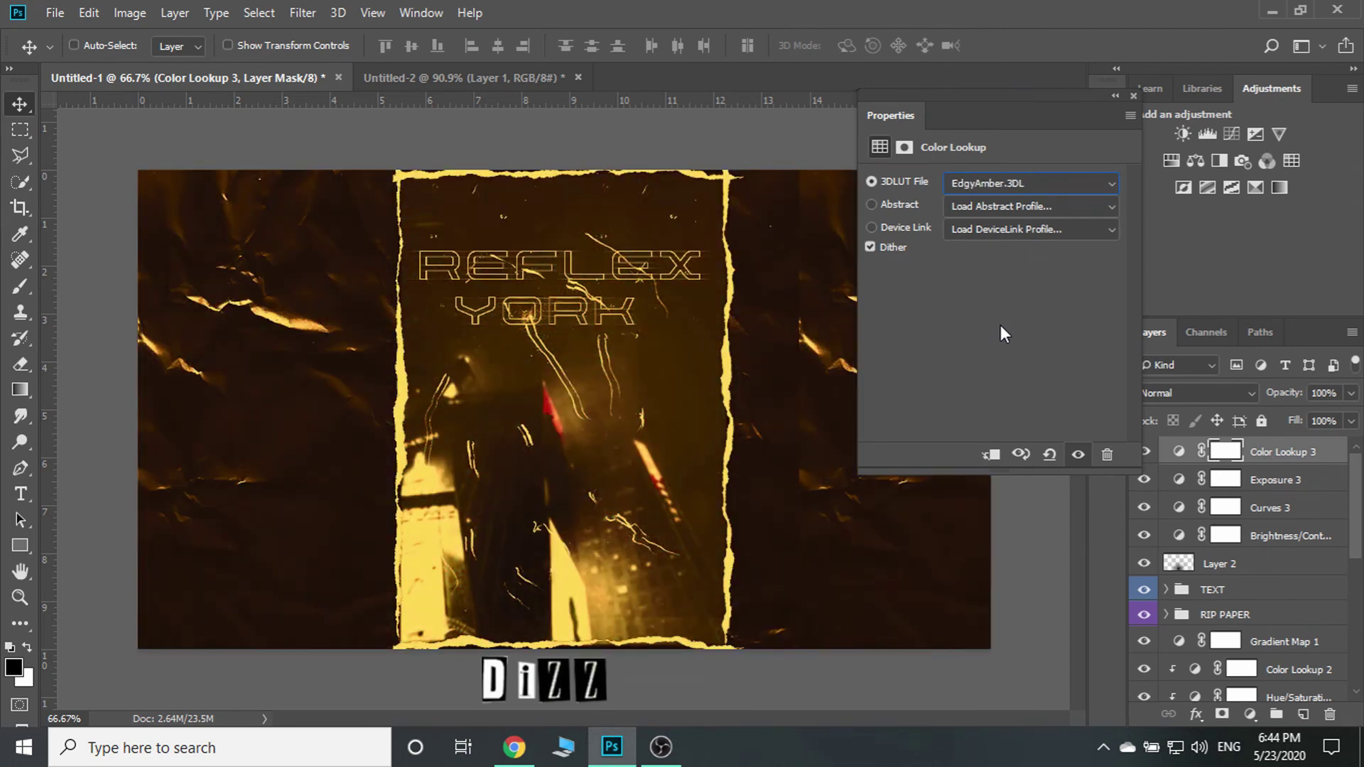
key(Up)
key(Up)
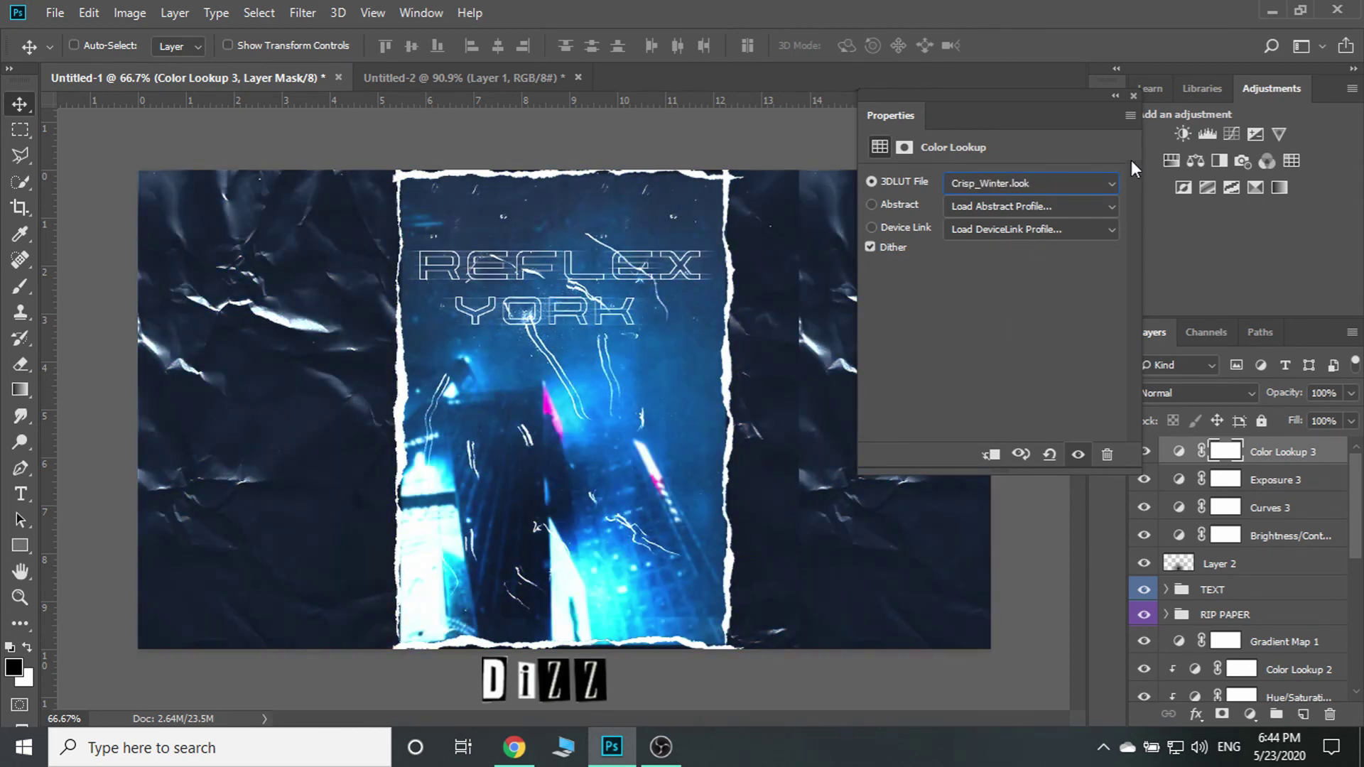
Blend Color Lookup 3 in Soft Light and lower its opacity to 31%
click(1134, 95)
click(1211, 398)
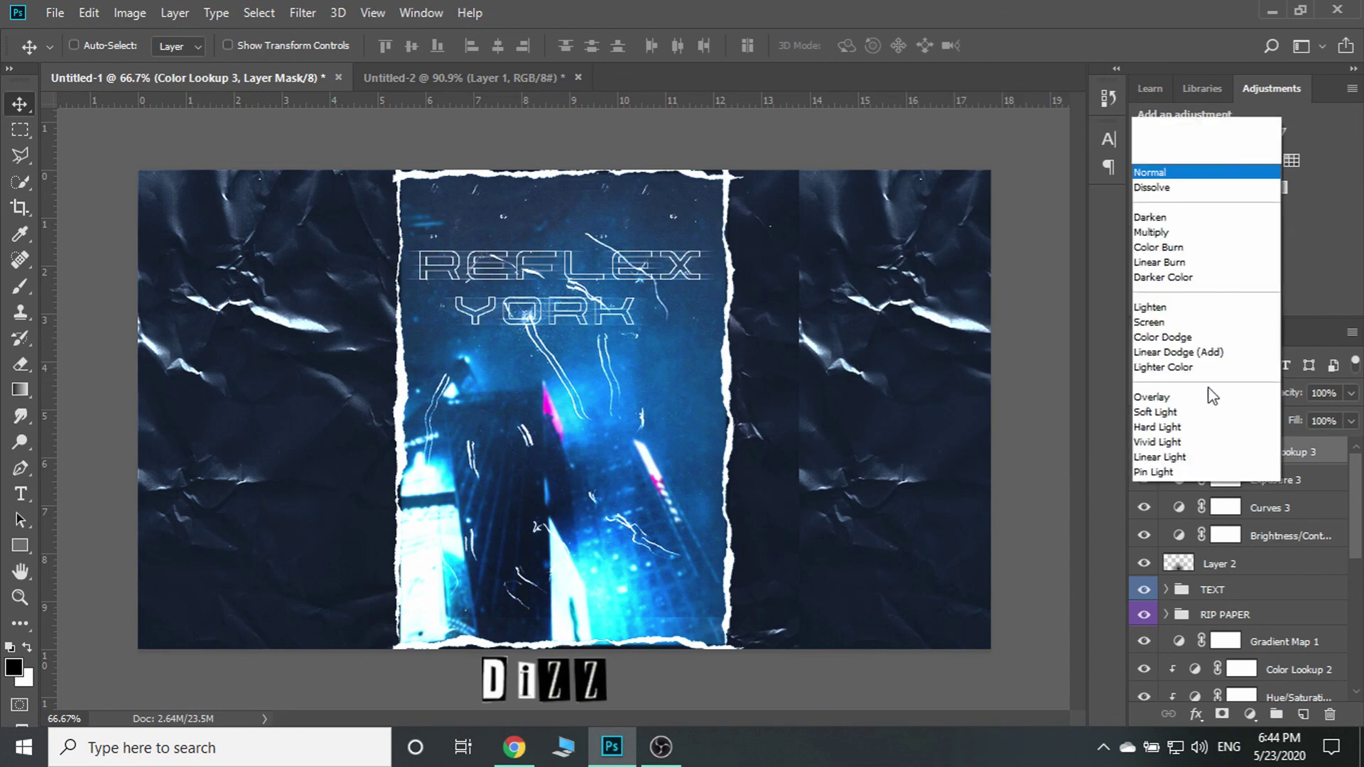
click(1184, 265)
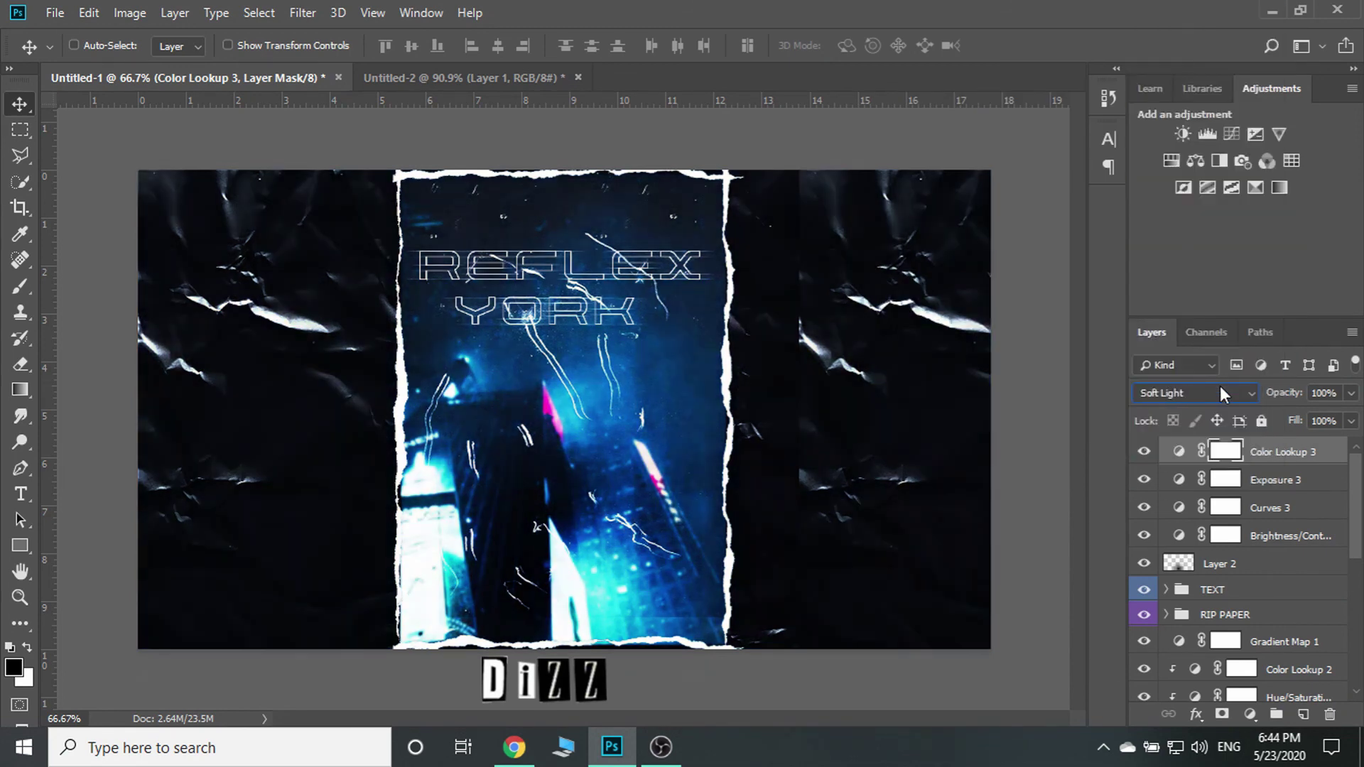
scroll(1221, 386, up, 1)
drag(1285, 394, 1191, 409)
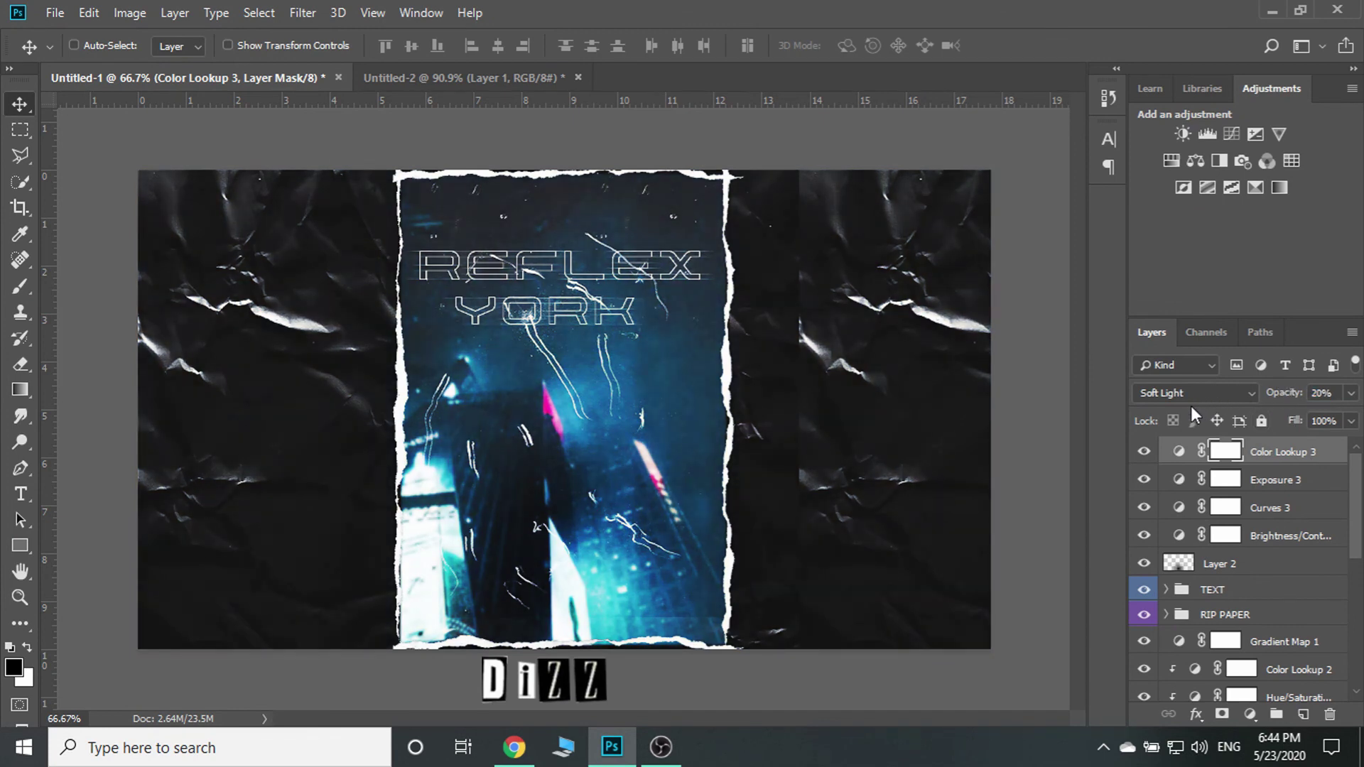
click(1145, 454)
drag(1283, 396, 1293, 402)
Toggle Color Lookup 3 and Layer 2 visibility to compare the grade
click(1145, 453)
click(1144, 564)
click(1144, 565)
drag(581, 568, 578, 560)
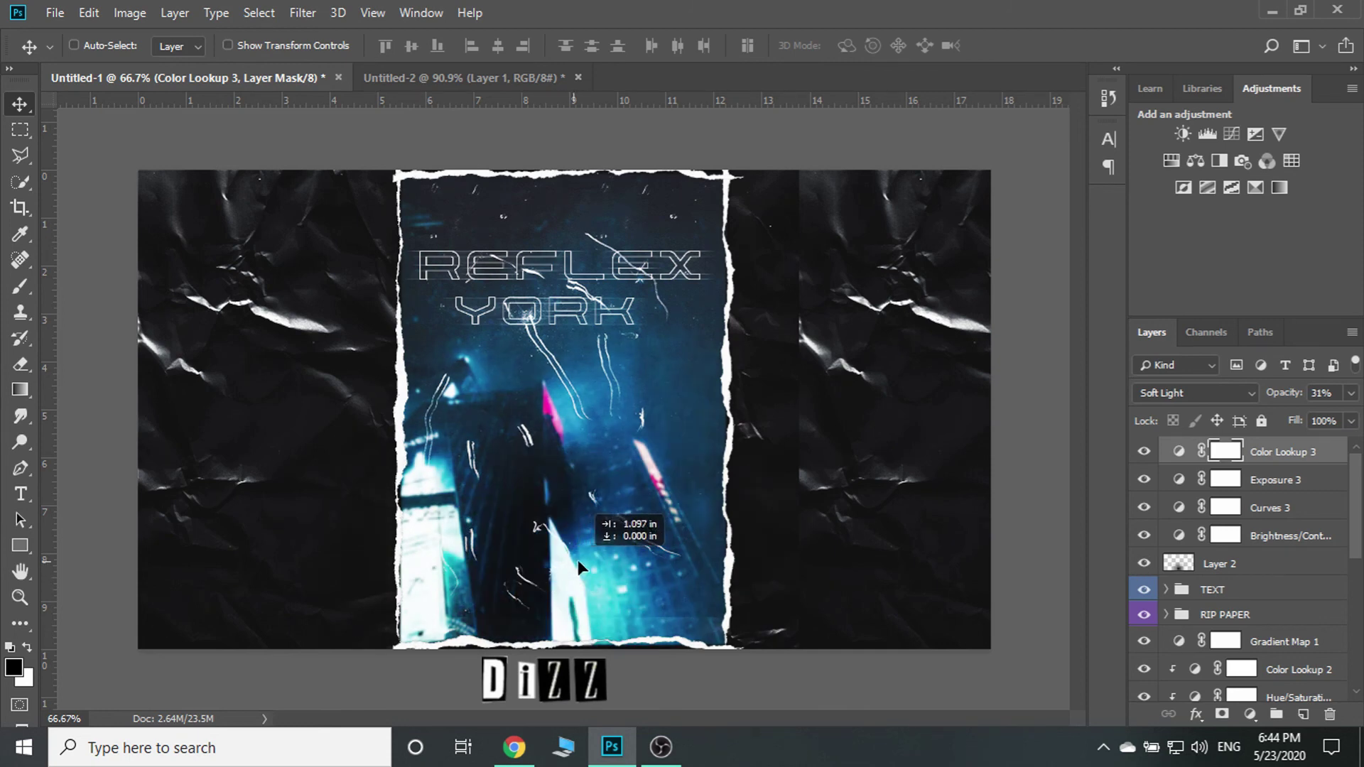
Nudge Layer 2's dark spot slightly, then move the REFLEX YORK title higher
click(1226, 573)
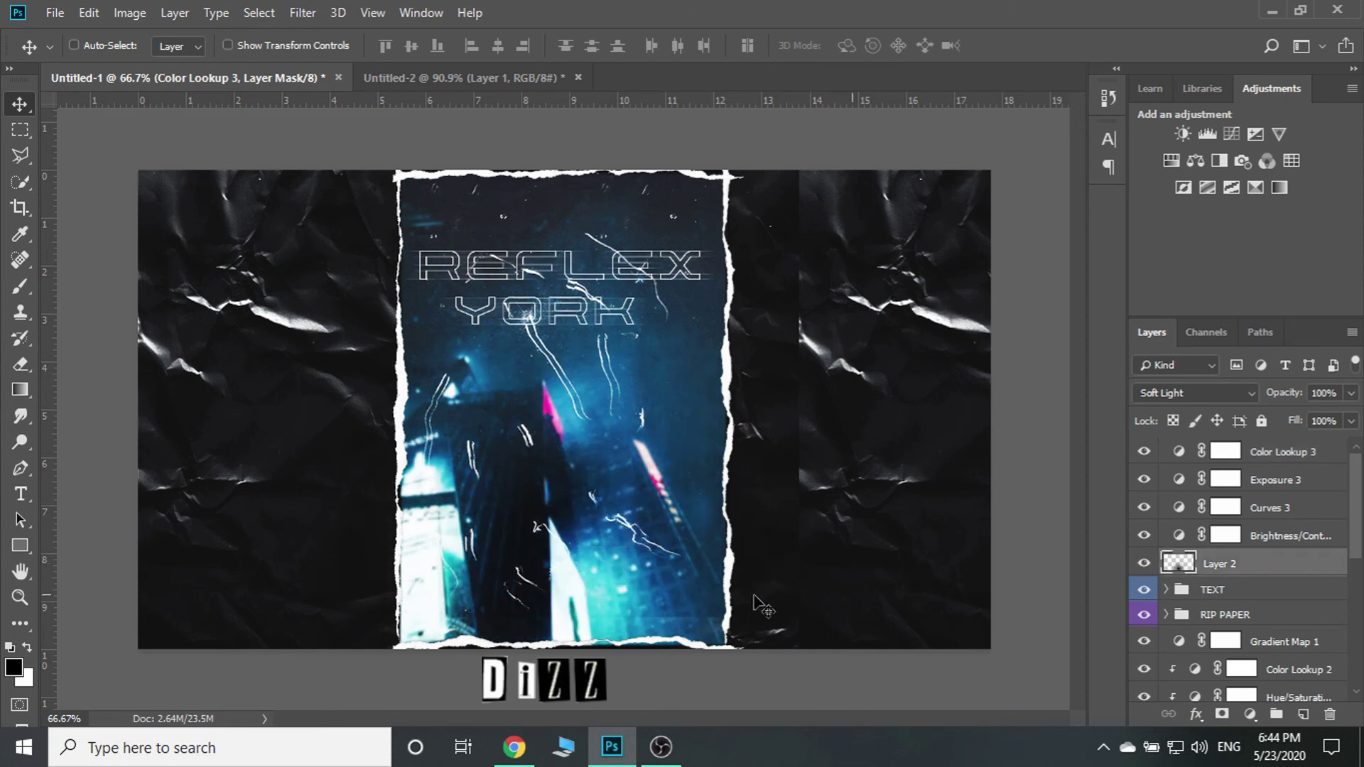
mouse_move(543, 586)
mouse_down()
mouse_move(558, 592)
mouse_move(548, 573)
mouse_up()
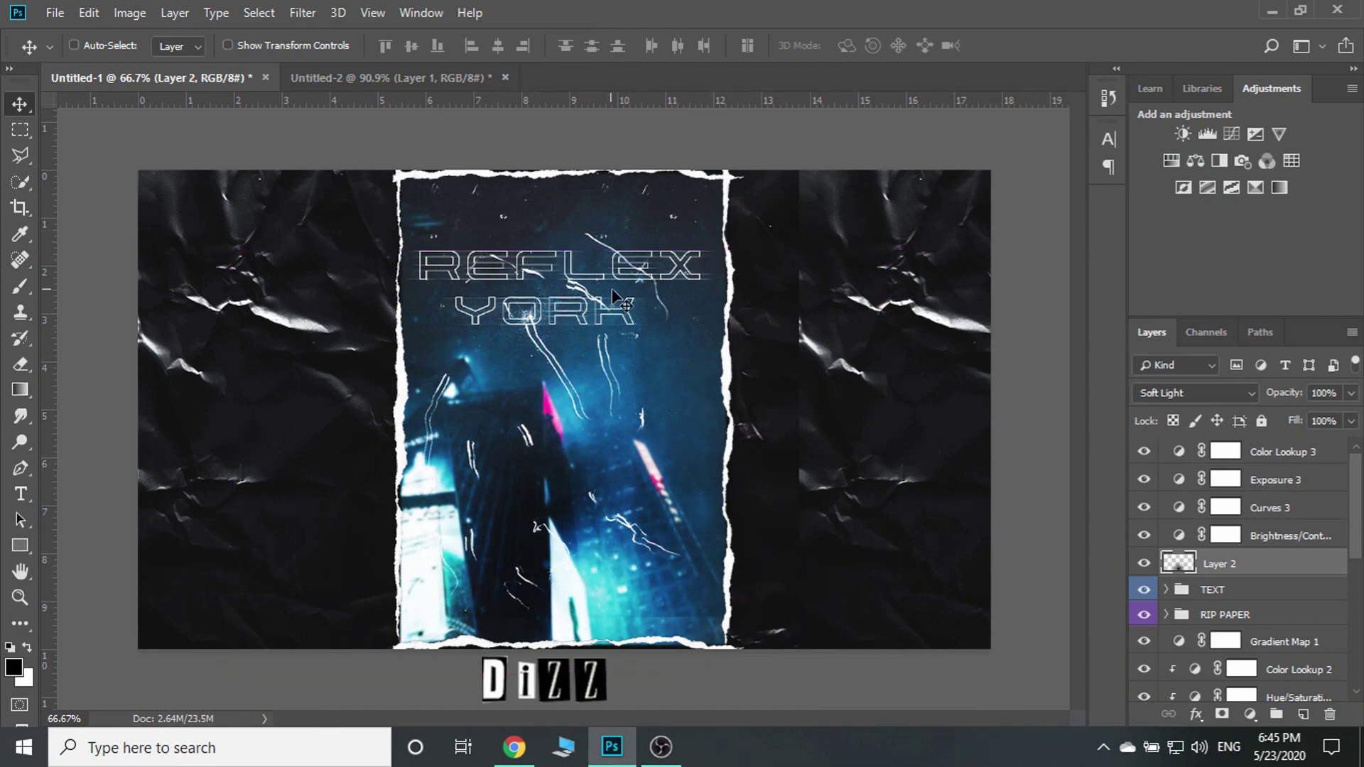
click(1244, 455)
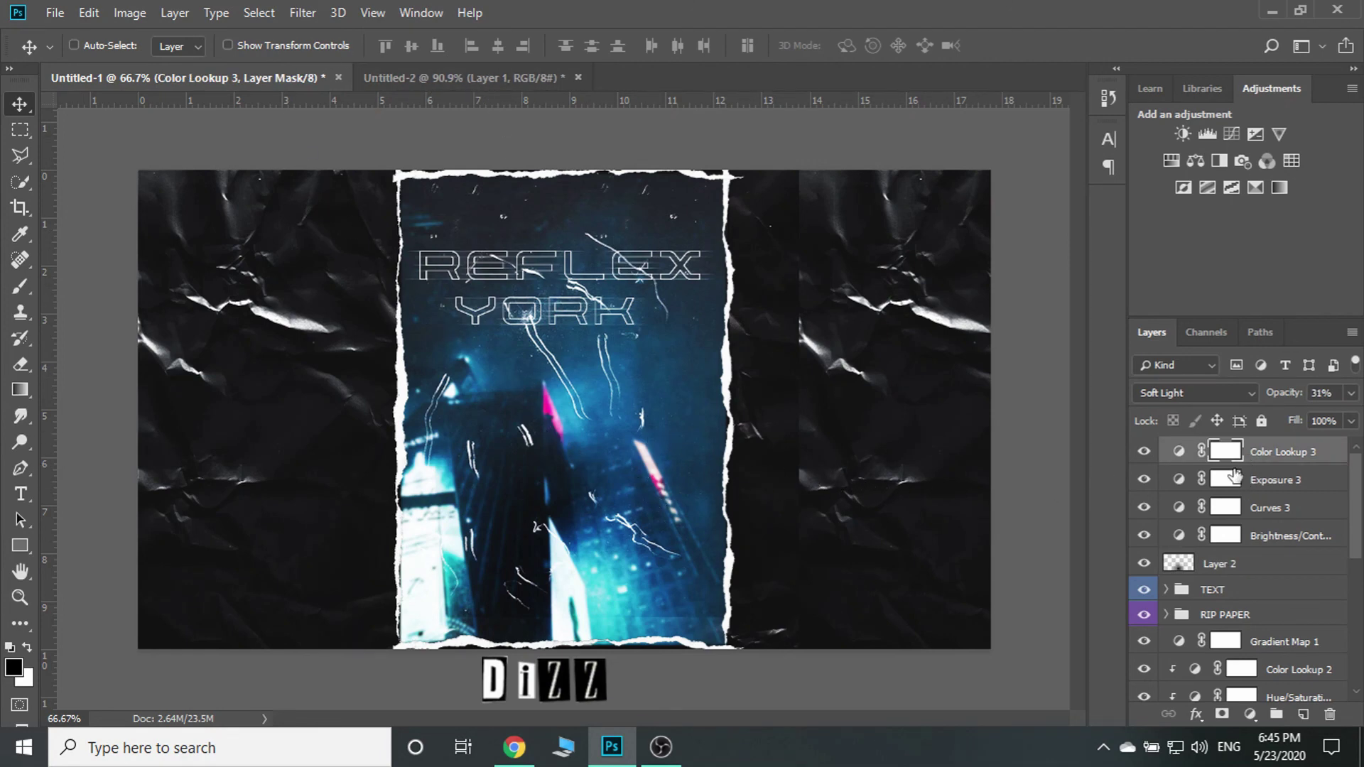
click(1232, 588)
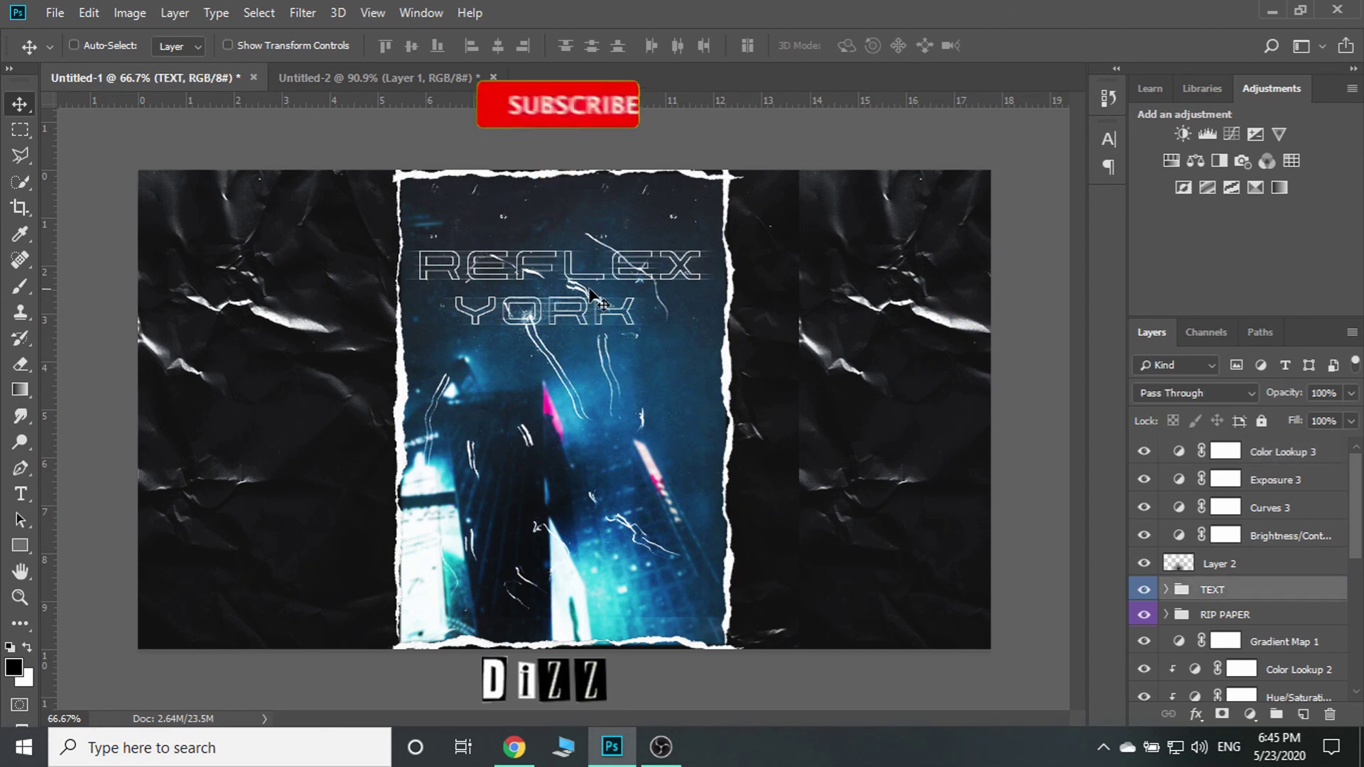
drag(590, 276, 590, 250)
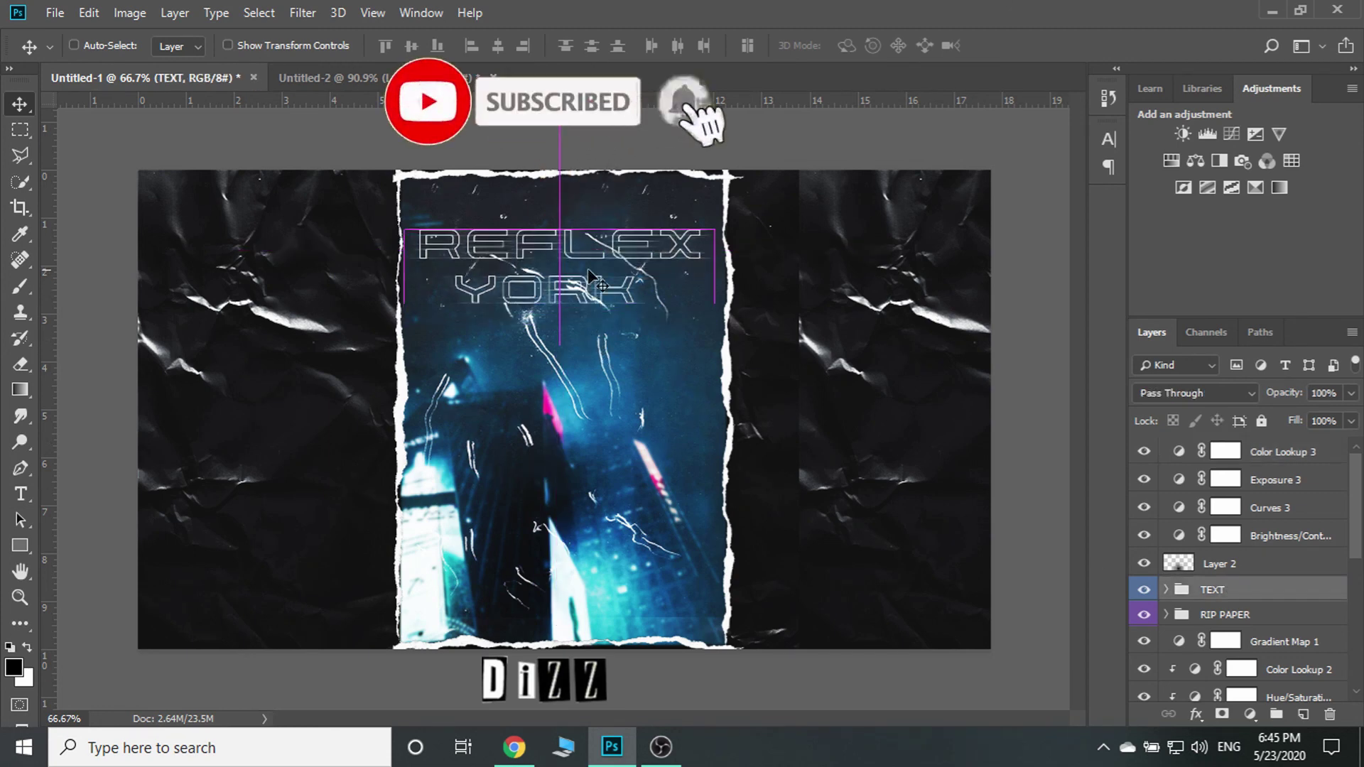